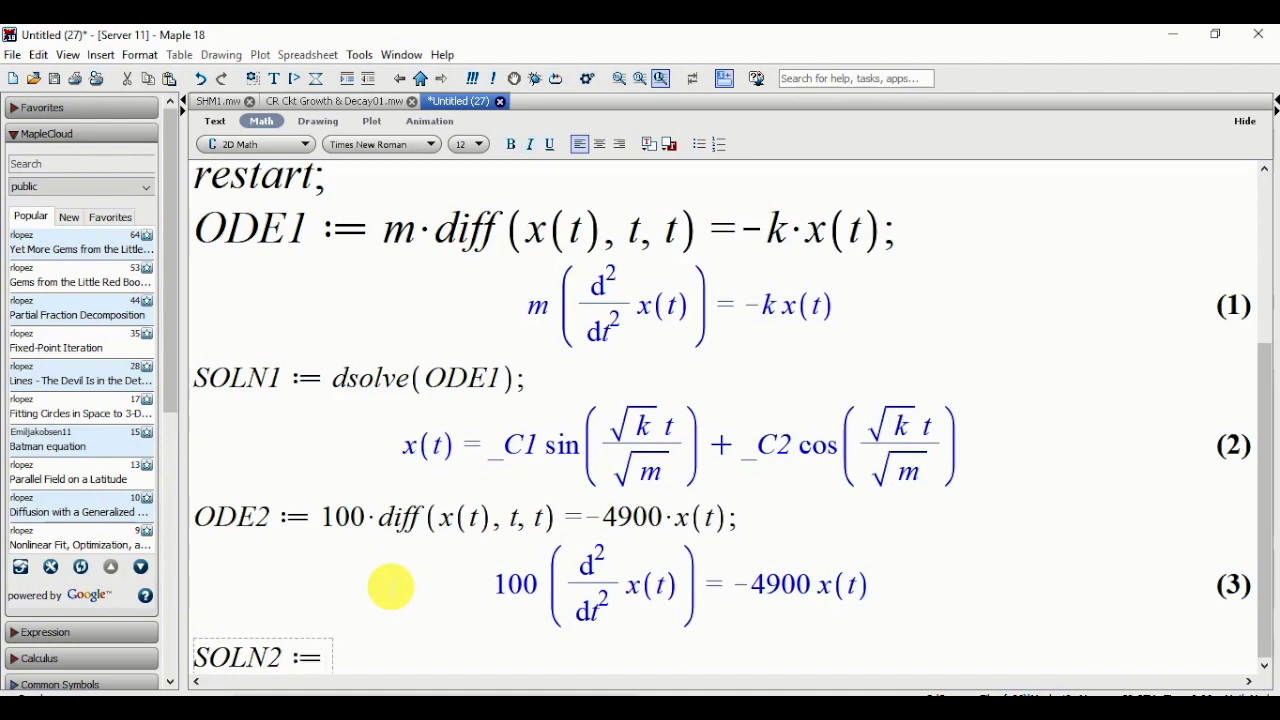
Complete the SOLN2 assignment with dslove(ODE2); and execute the line
type("ds")
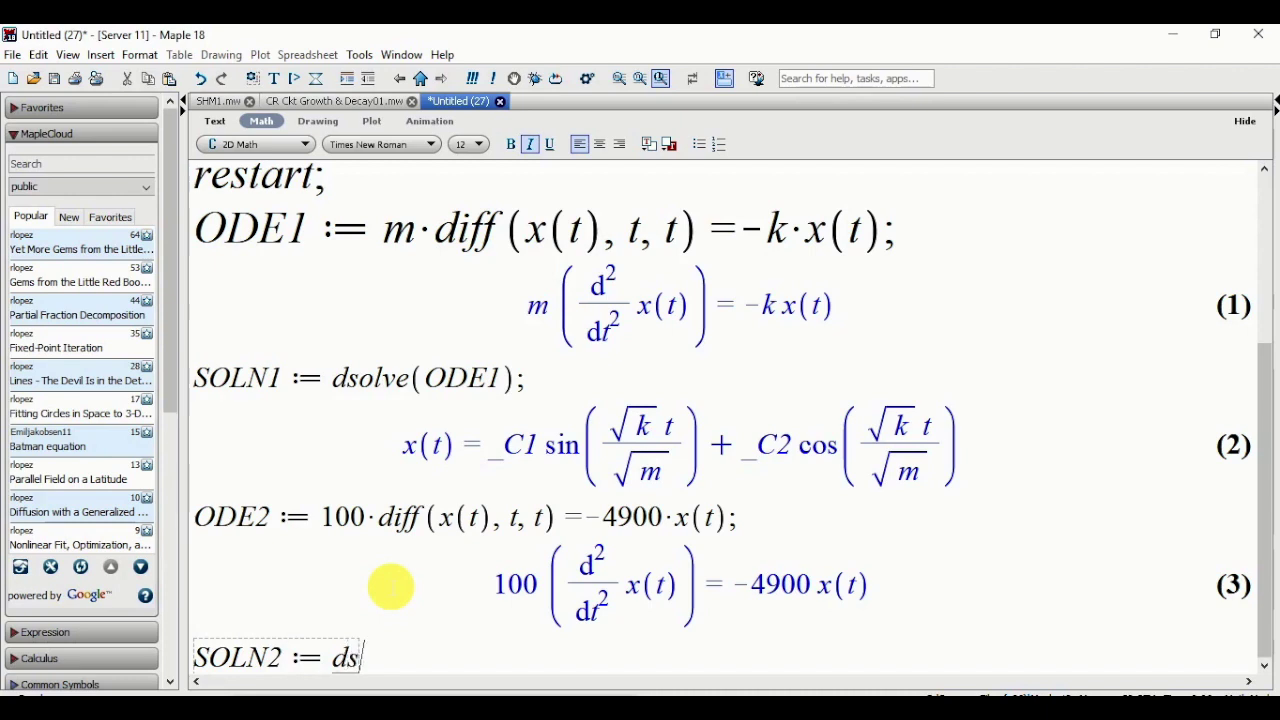
type("love")
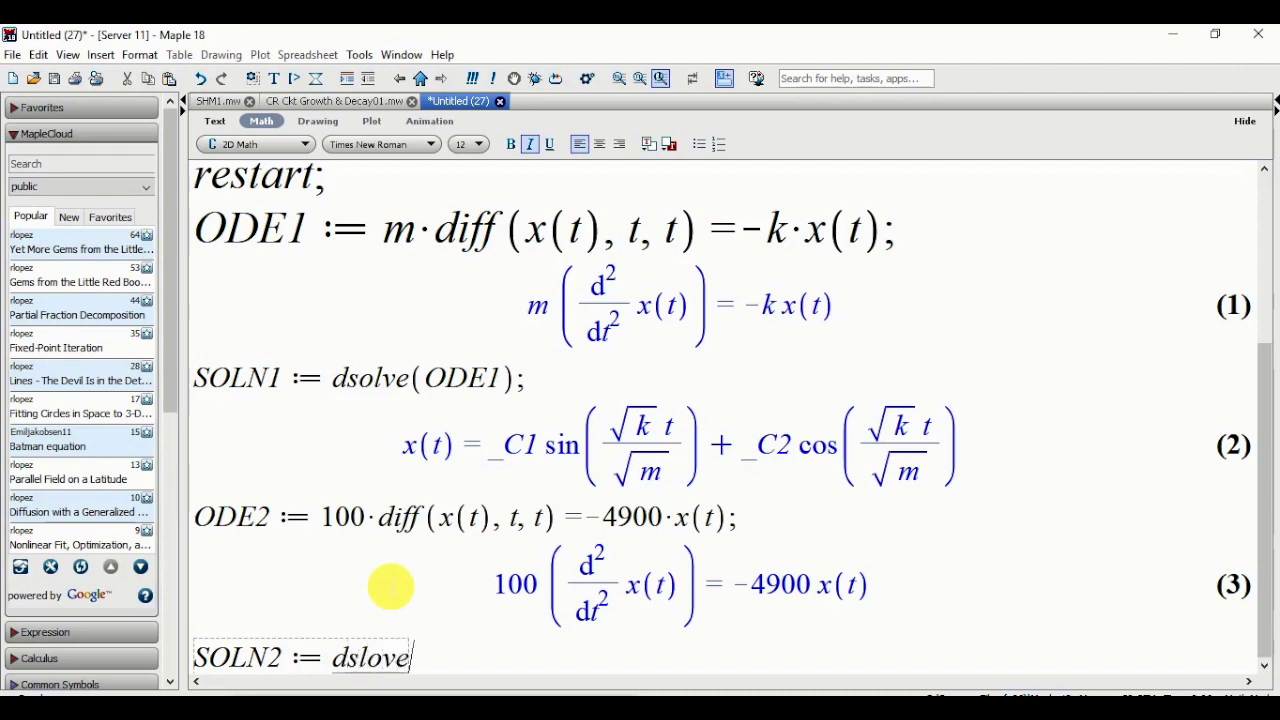
type("(")
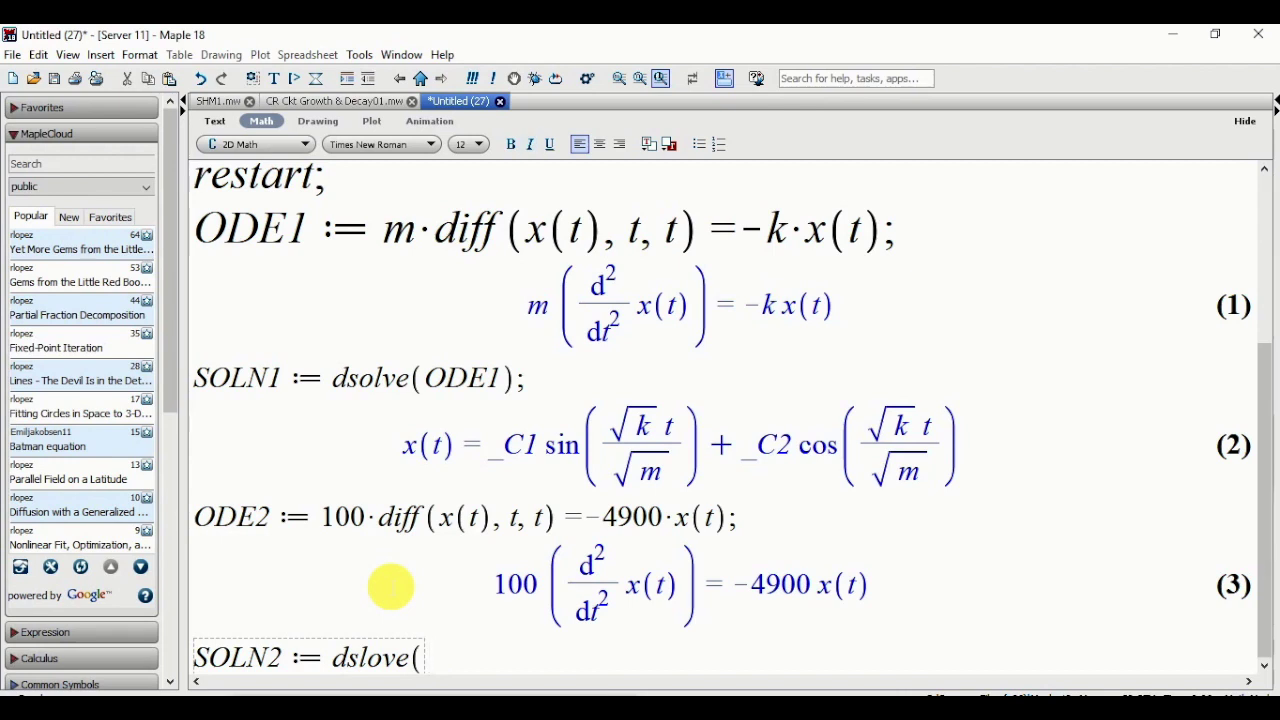
type("ODE")
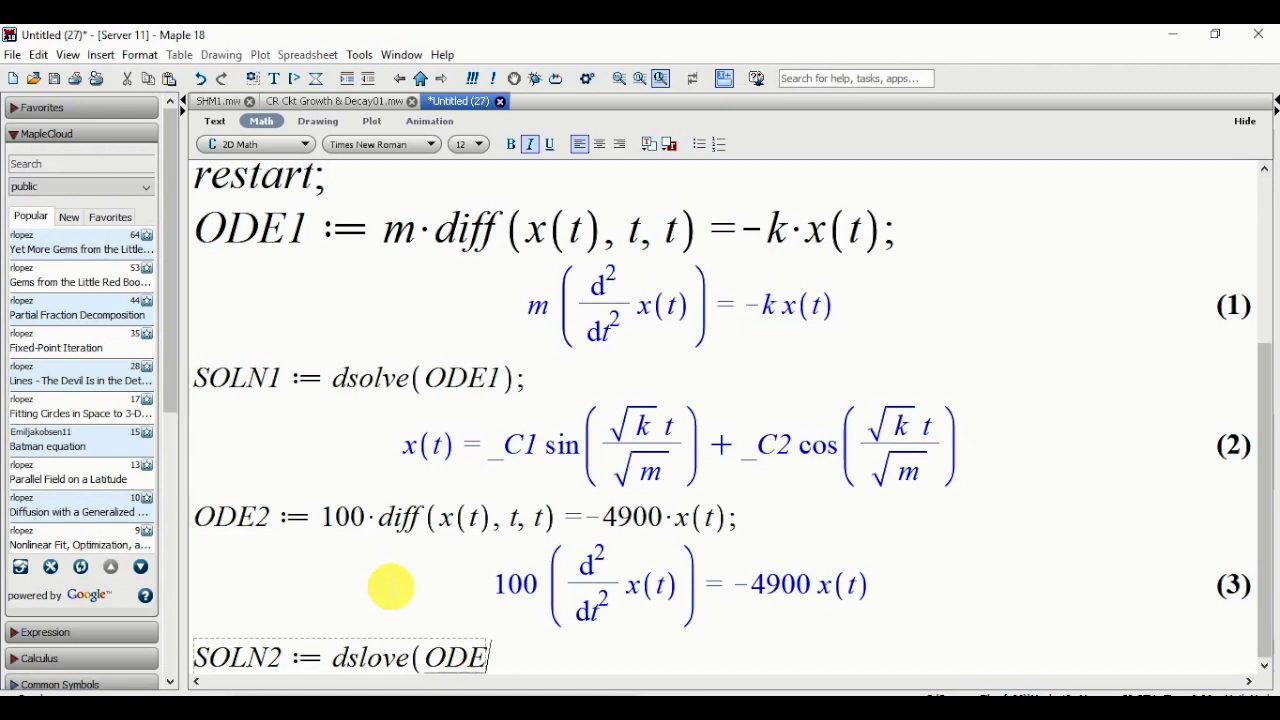
type("2);")
key("Return")
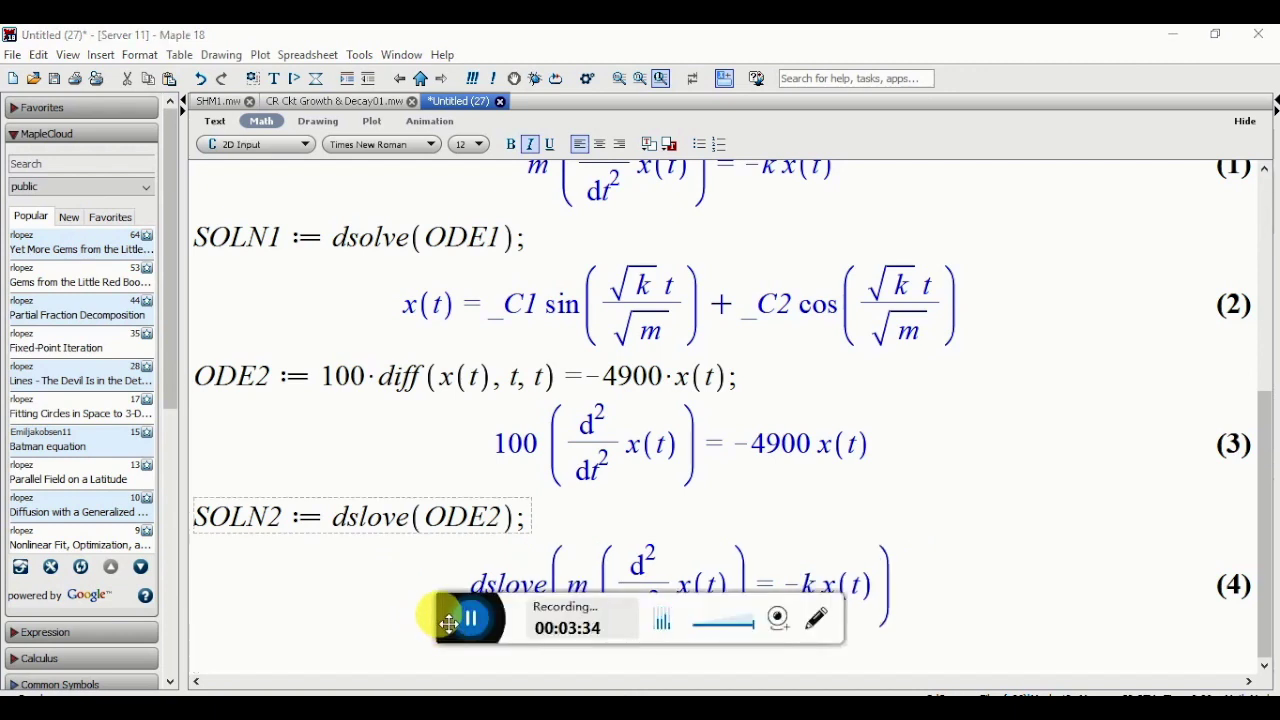
Correct the misspelled command in the SOLN2 line to dsolve and execute the line again
left_click_drag(449, 622, 245, 714)
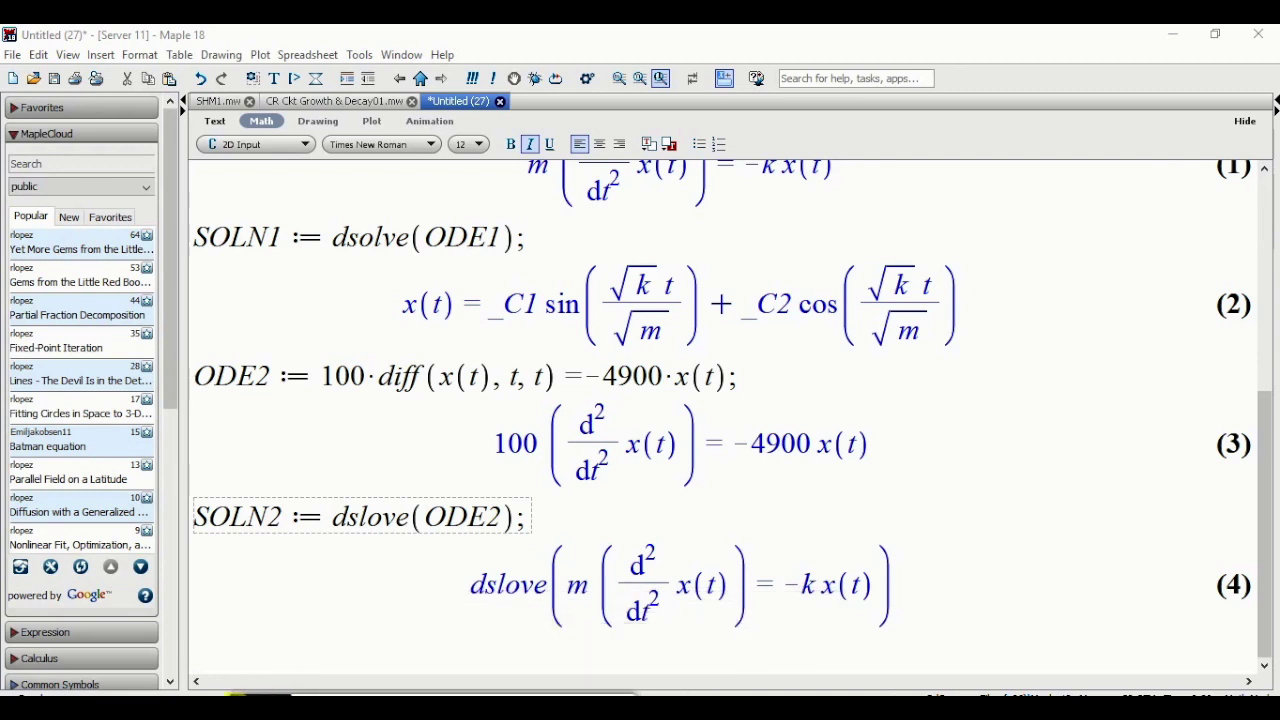
left_click_drag(346, 517, 359, 517)
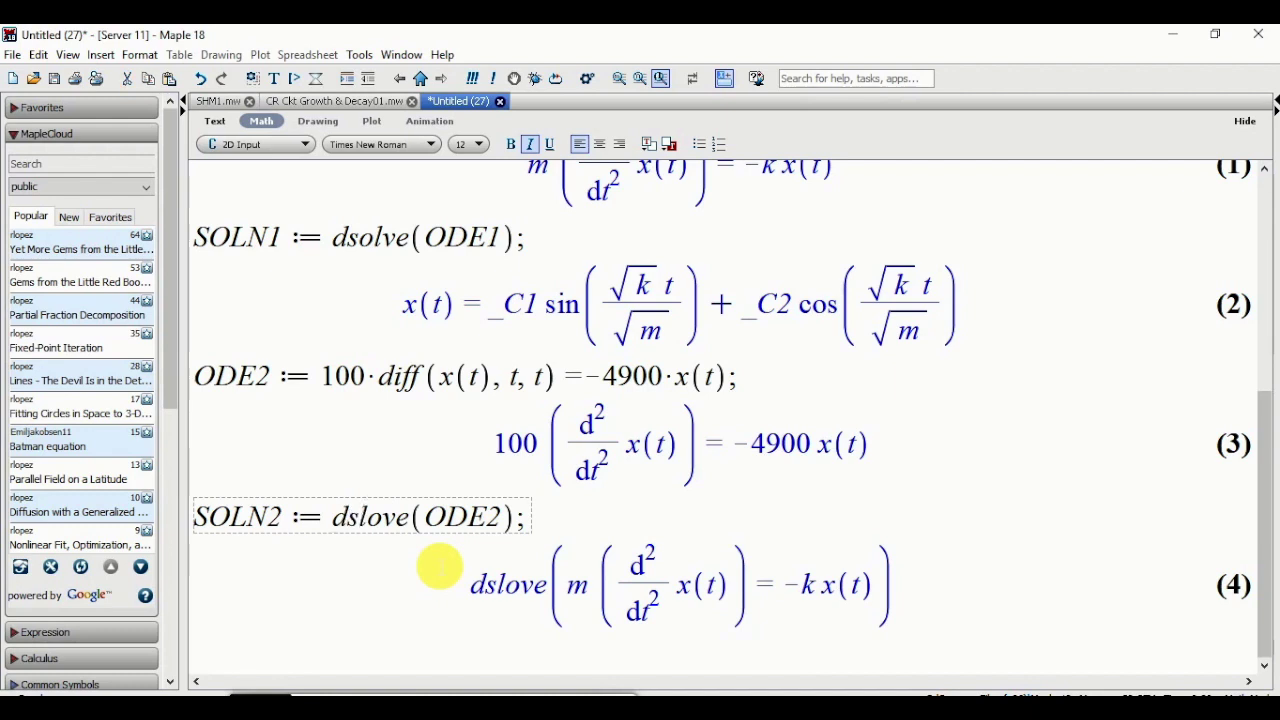
key("Delete")
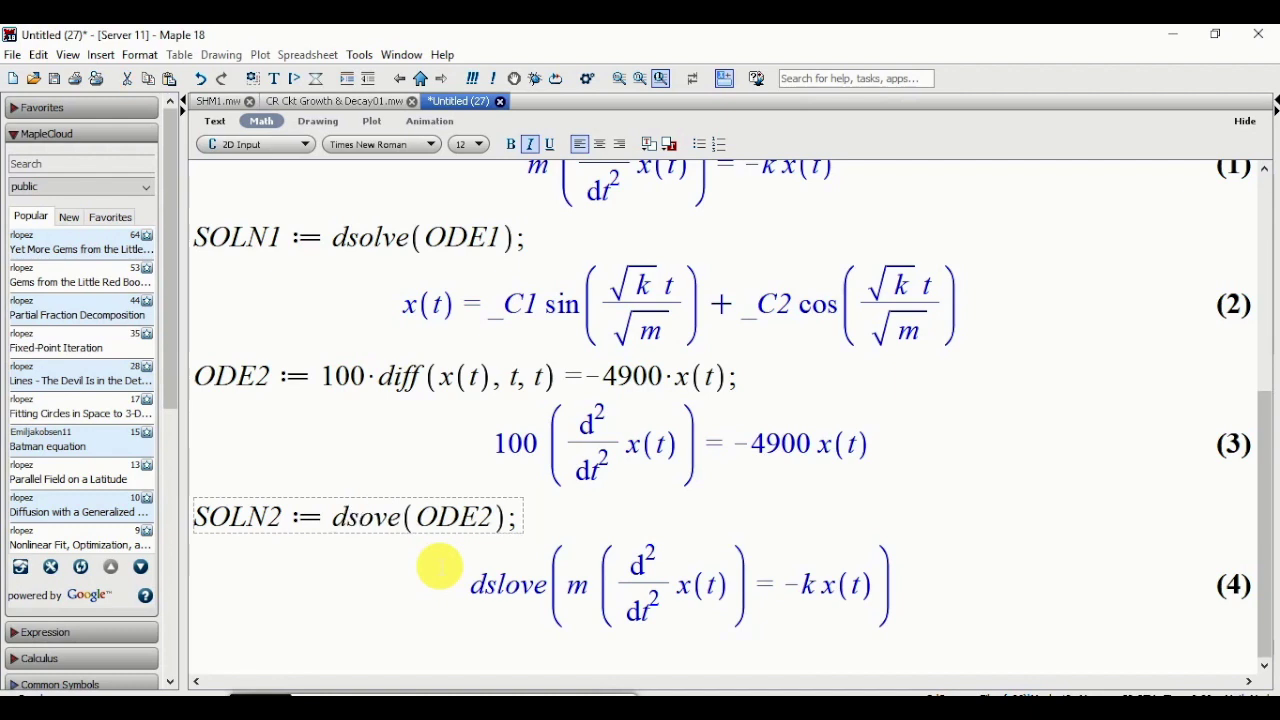
type("l")
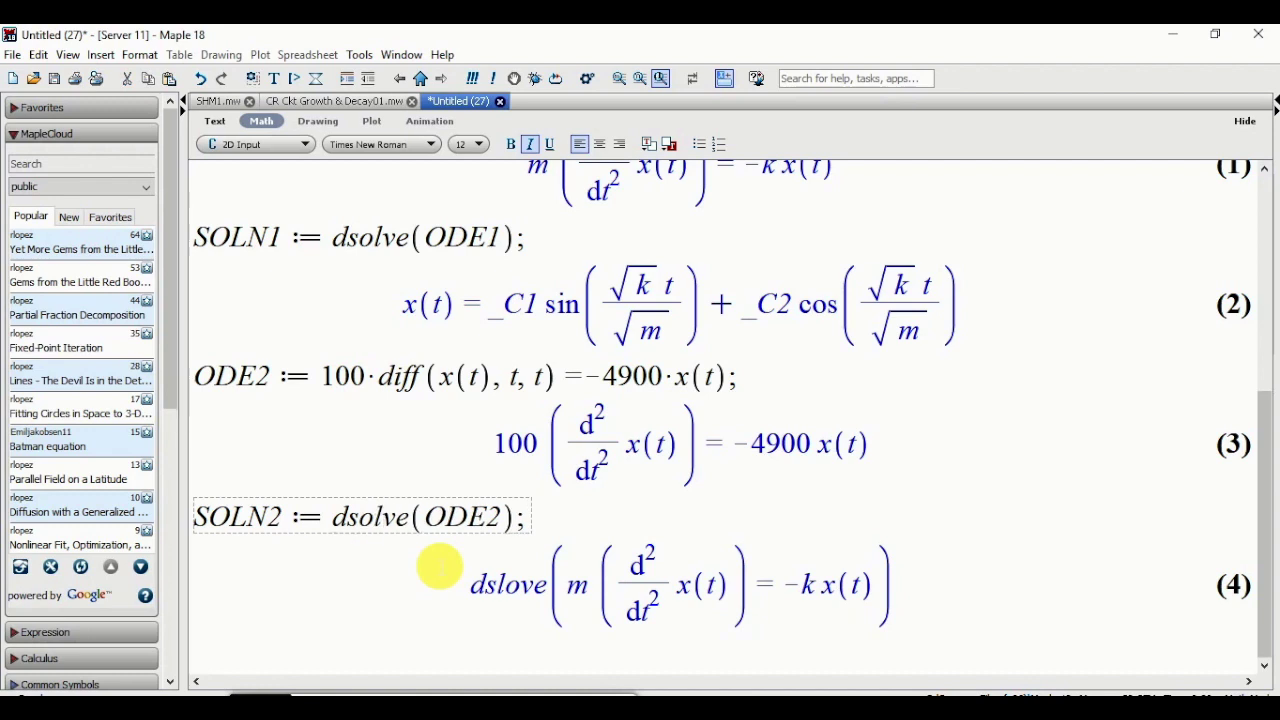
key("Return")
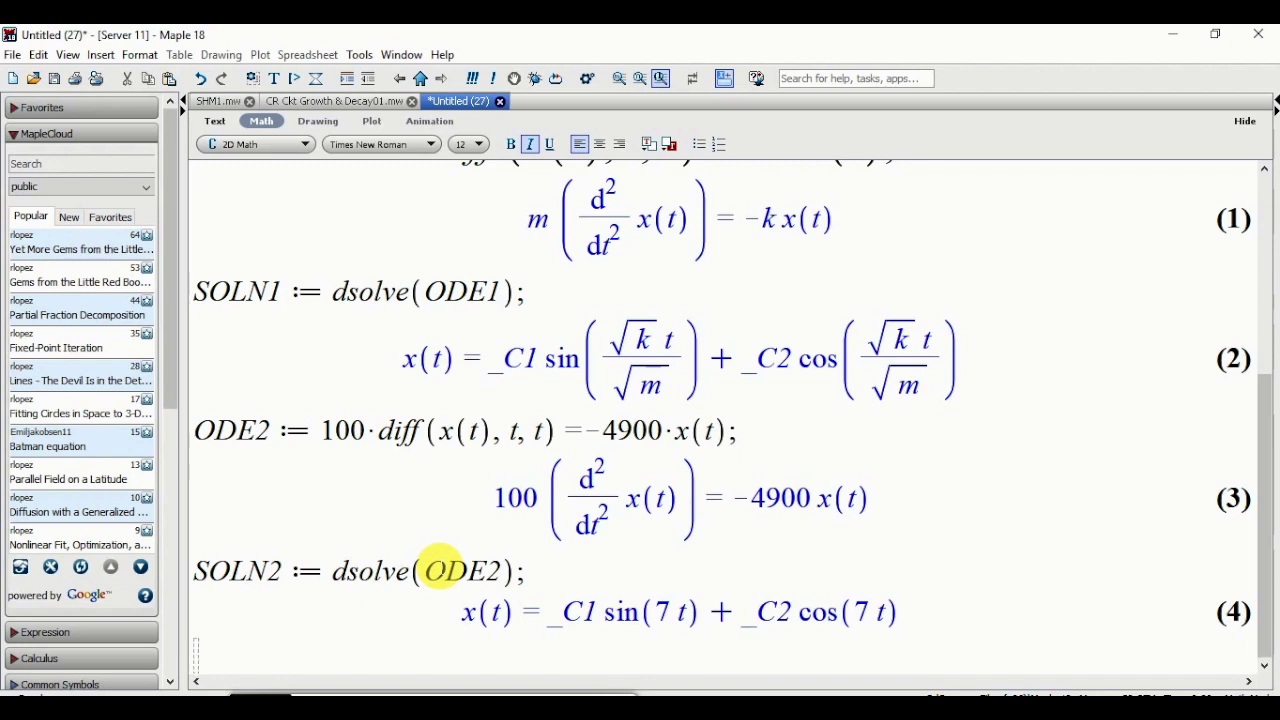
Start a SOLN3 assignment that calls dsolve on ODE2 with the initial condition x(0) = 1
type("SOLN3")
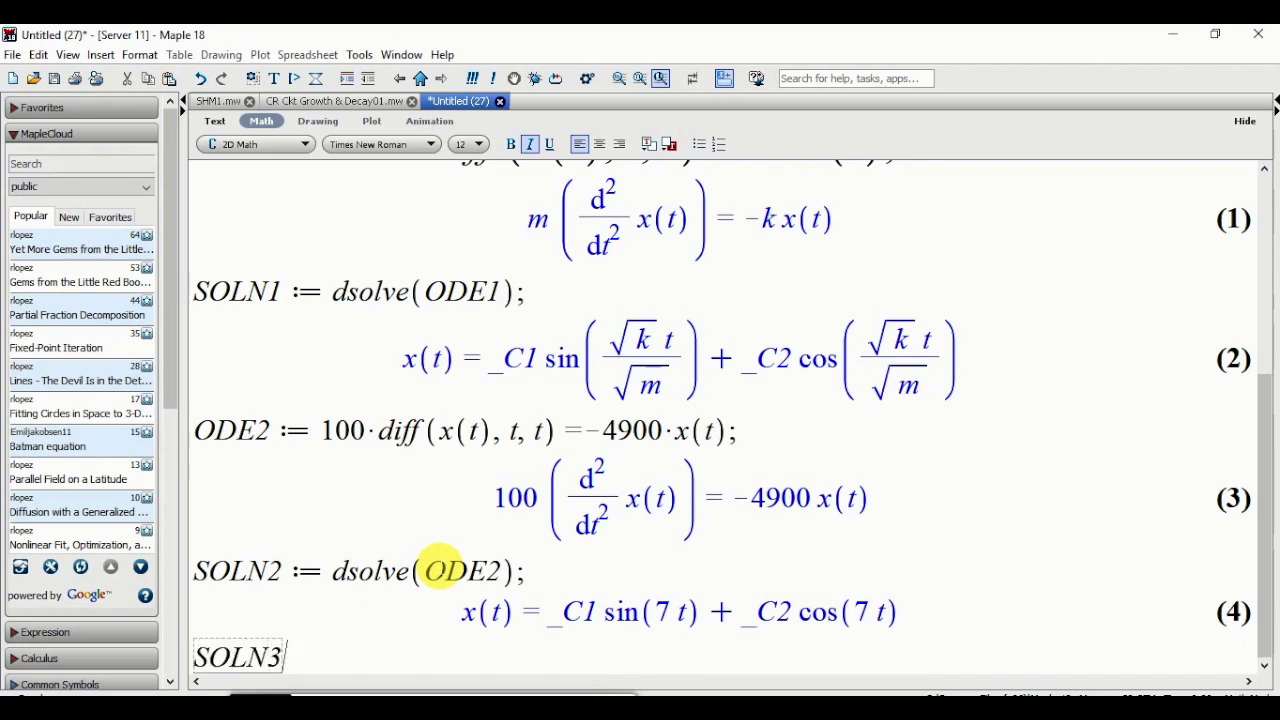
type(" := ")
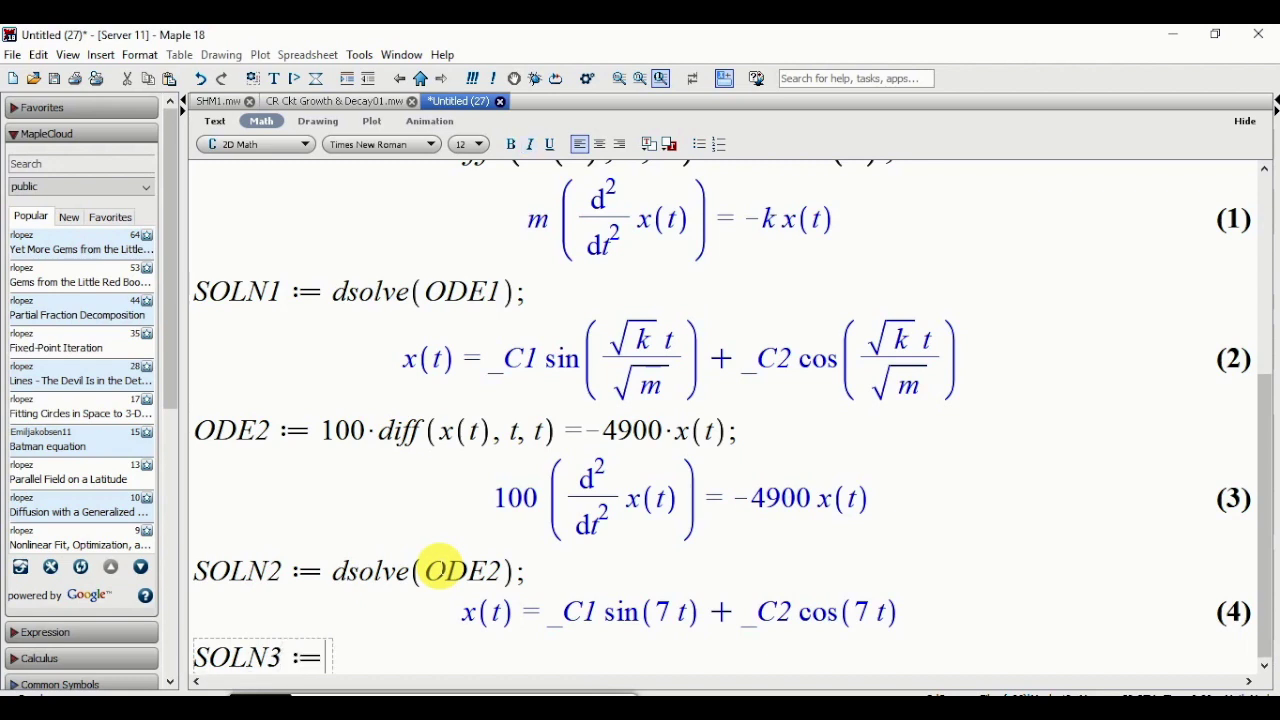
type("ds")
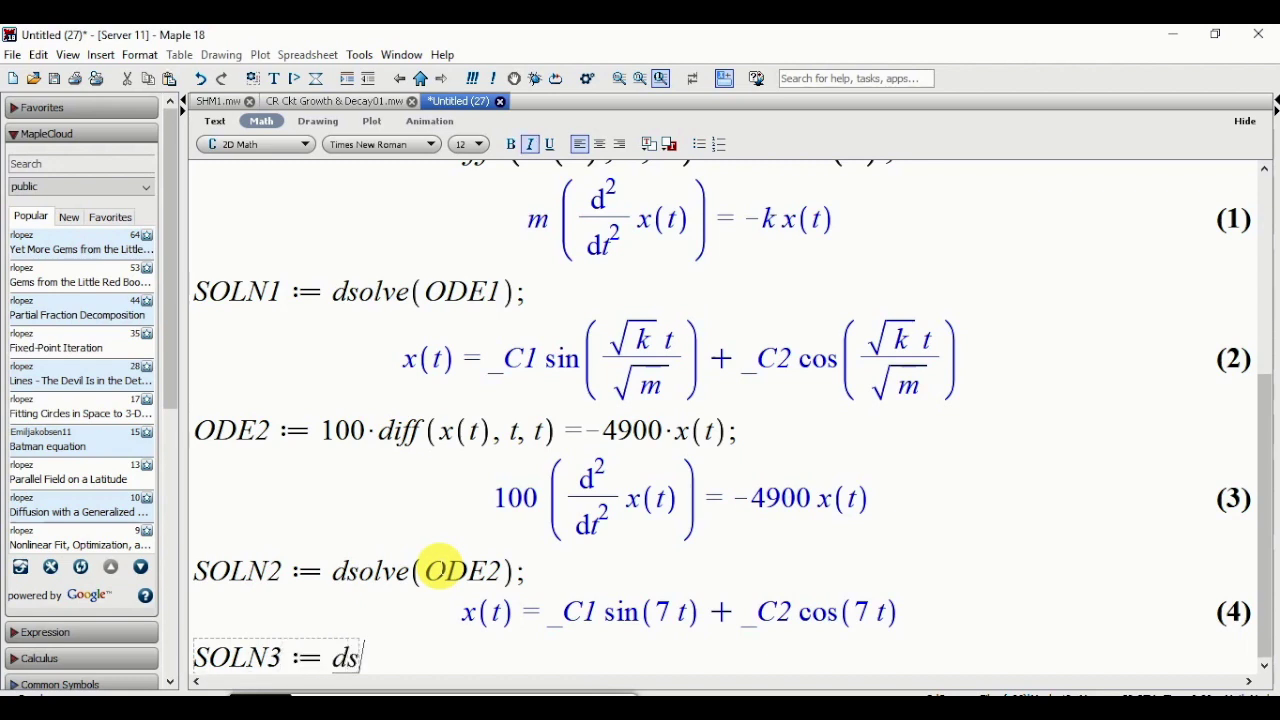
type("olve")
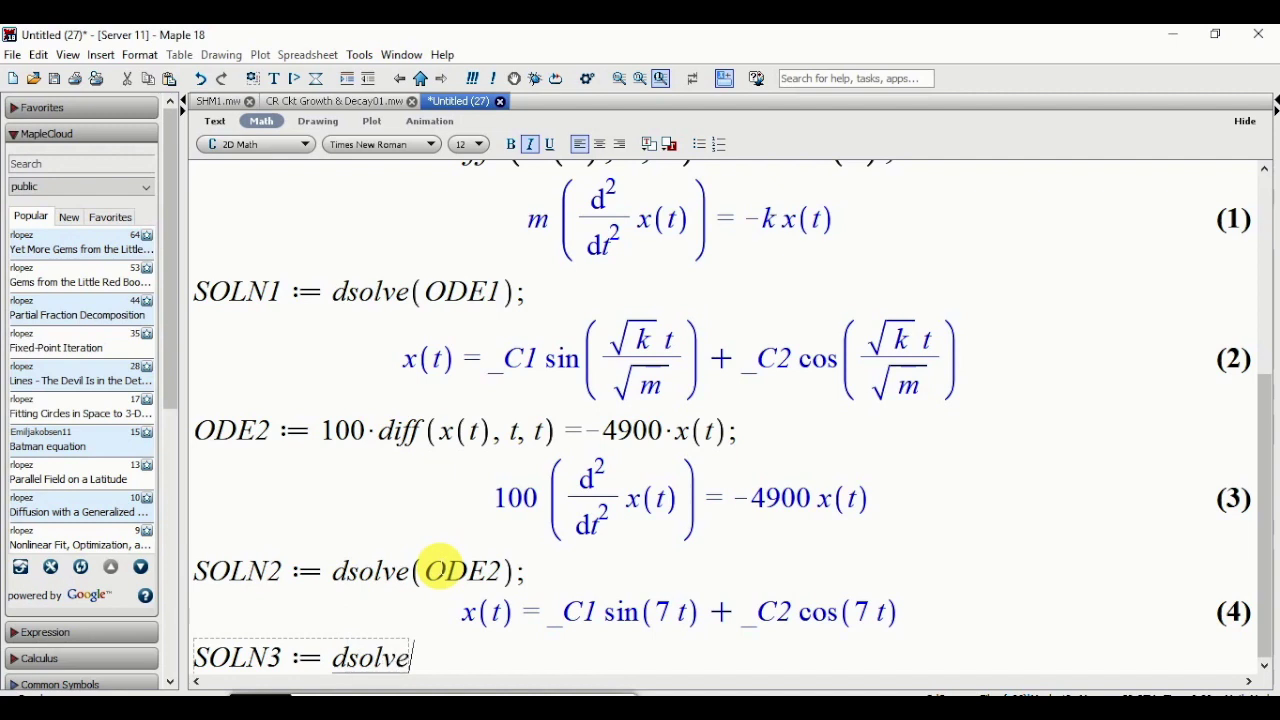
type("( )")
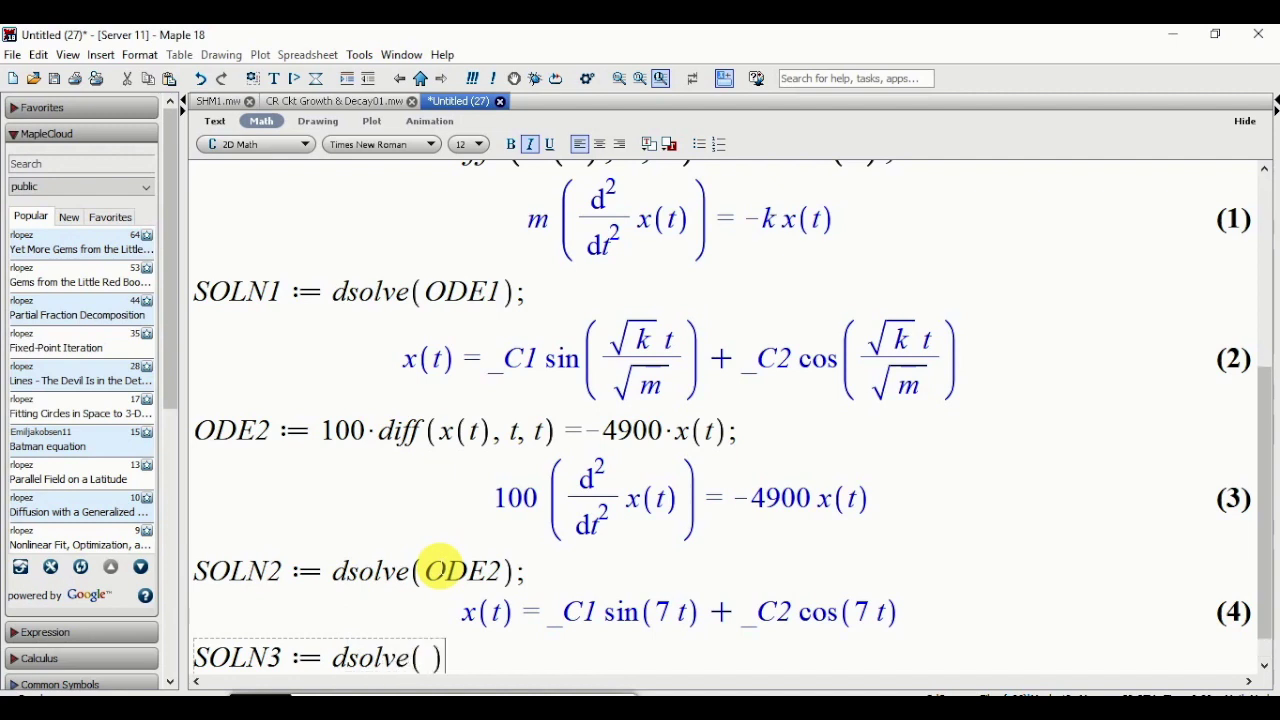
key("Left")
type("ODE2, ")
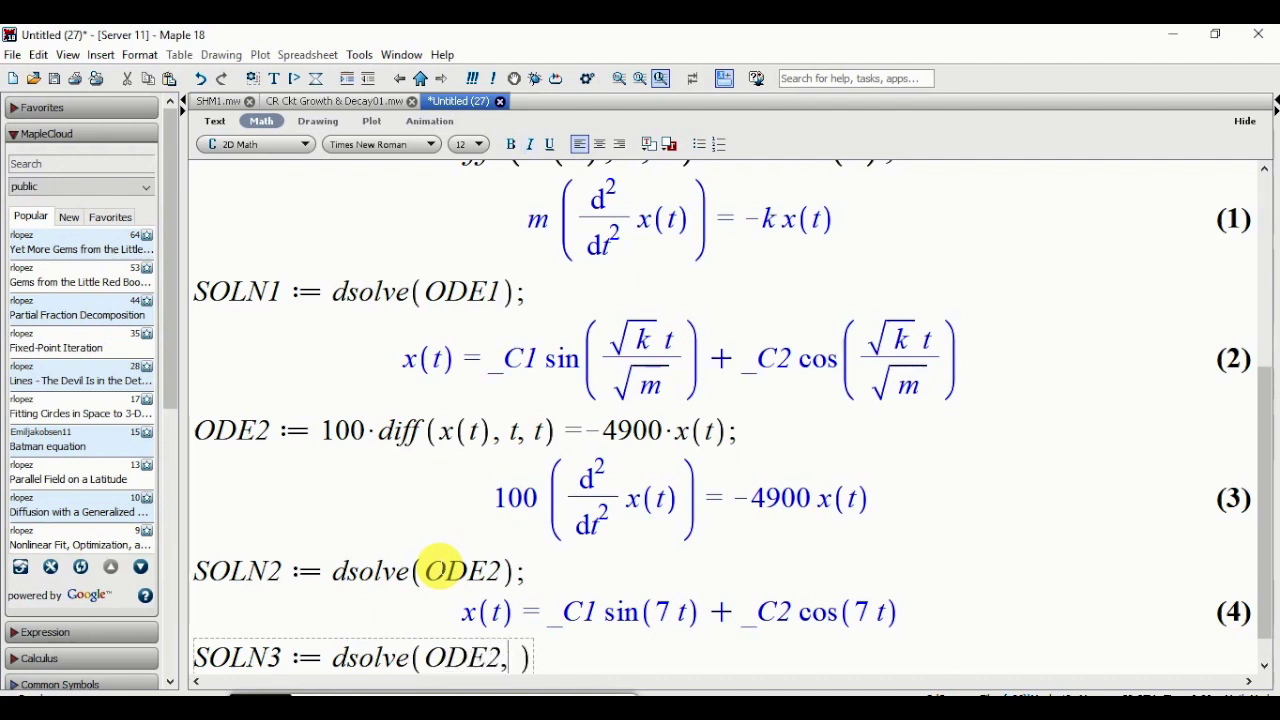
type("x(")
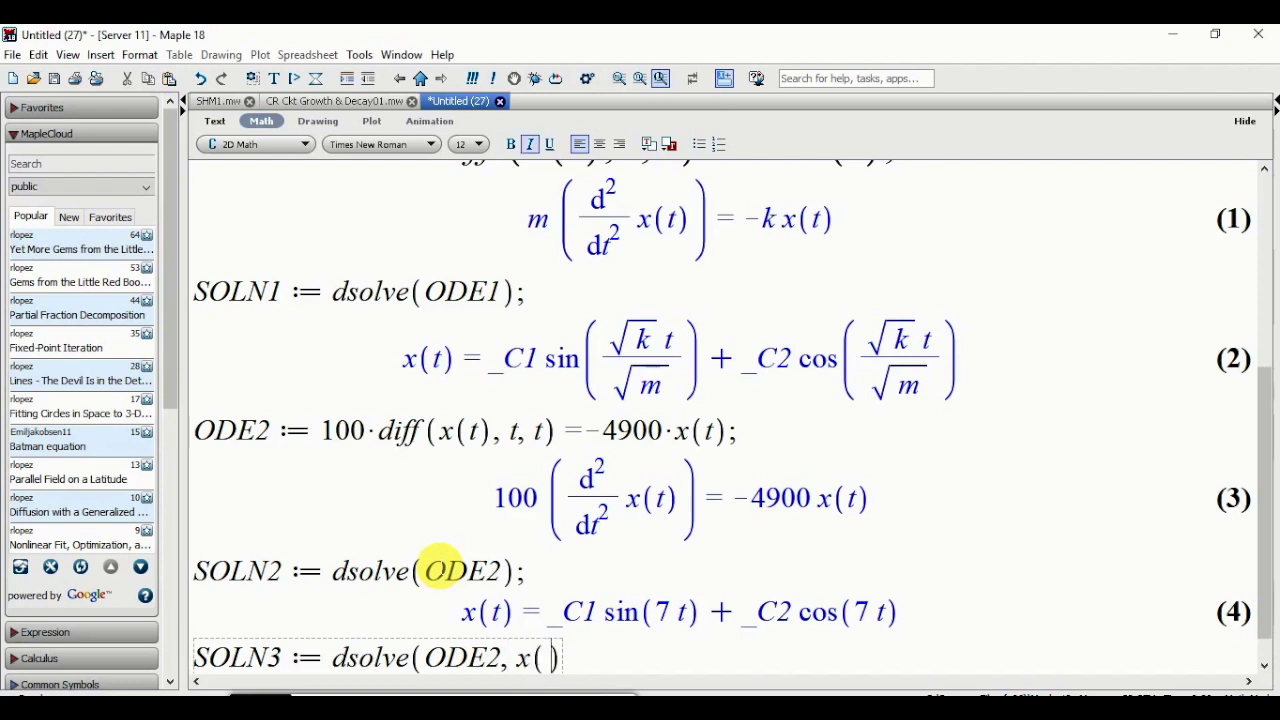
type("0) ")
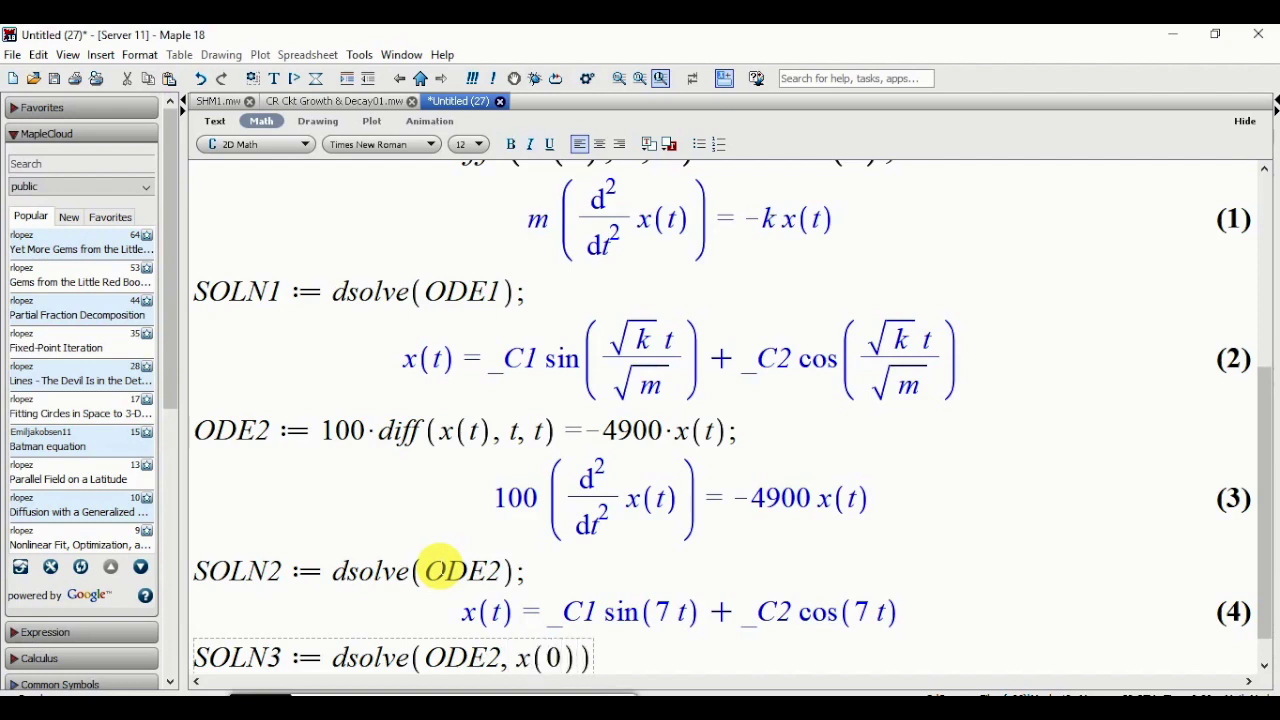
type("= 1")
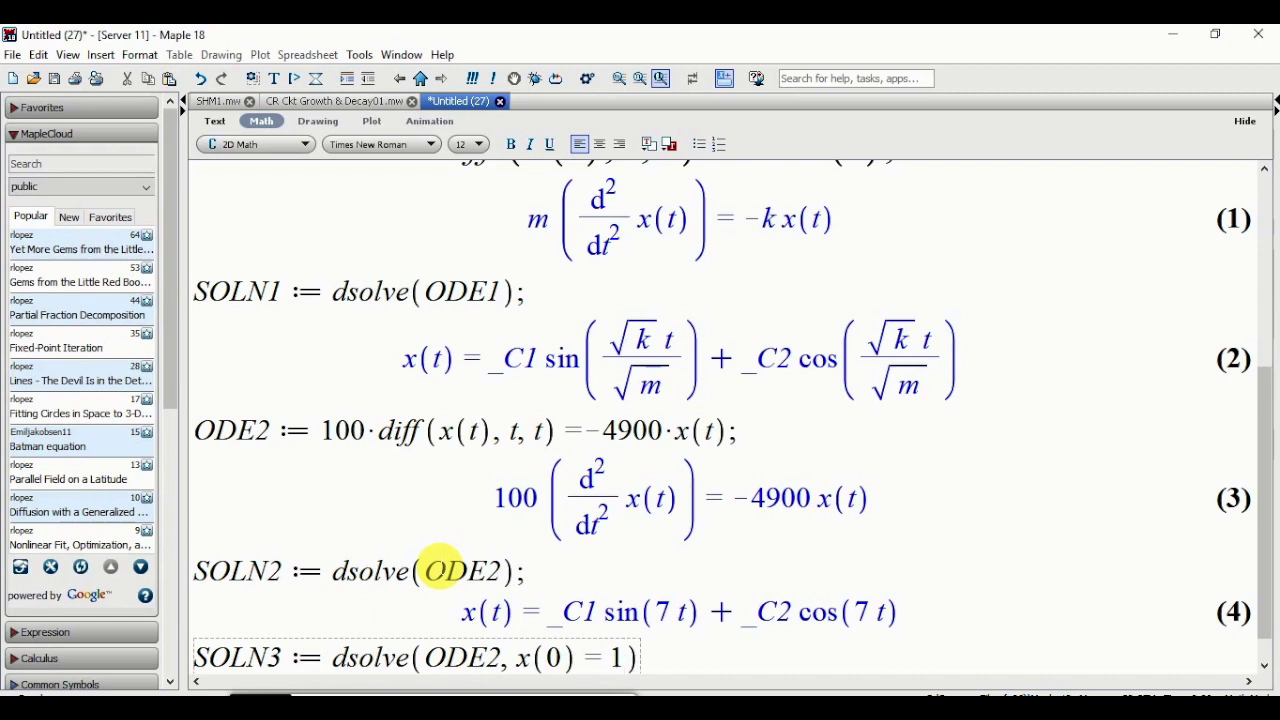
Complete the SOLN3 line as dsolve({ODE2, x(0) = 0.3, D(x)(0) = 0}); and execute it
type(", ")
type("D")
type("(x")
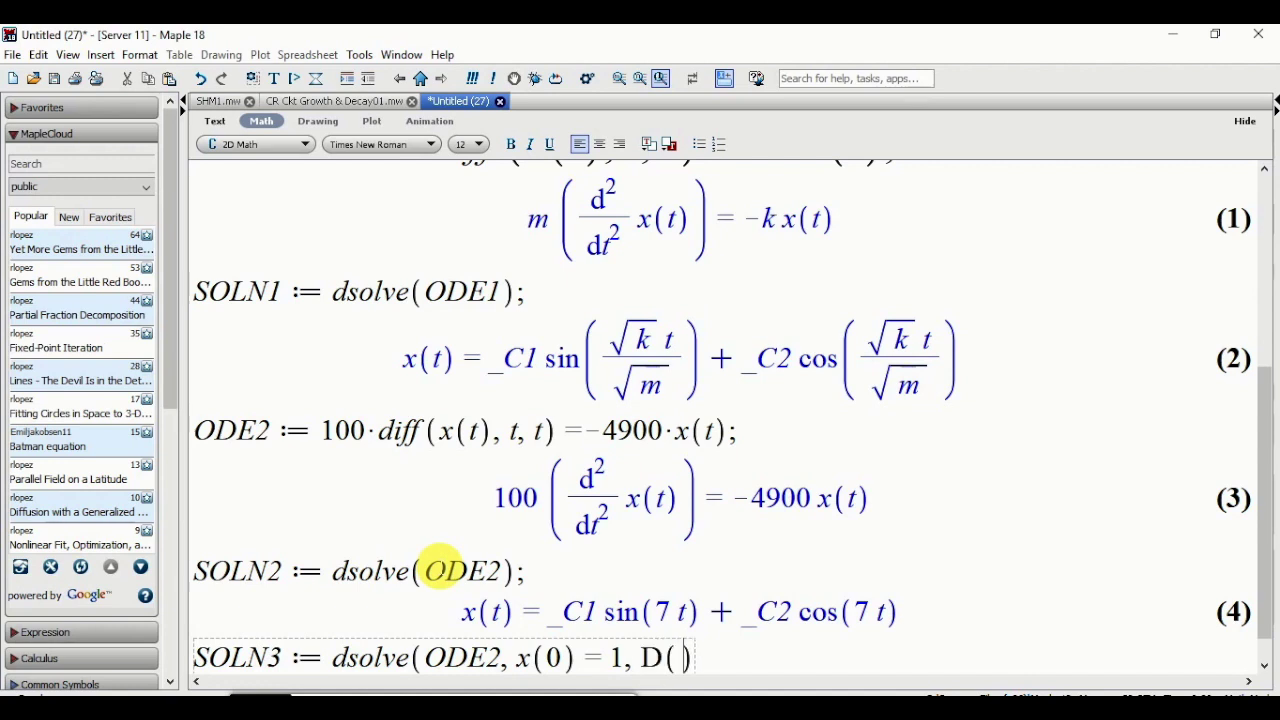
type(")(0) ")
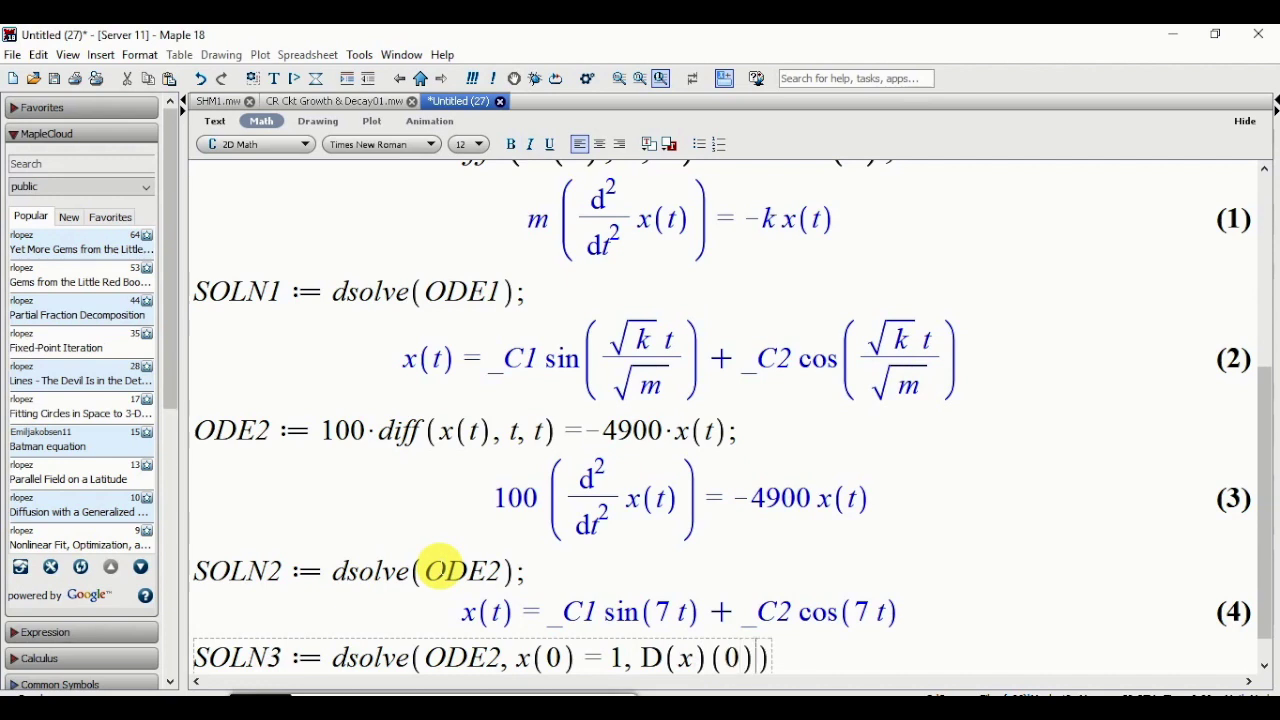
type("= ")
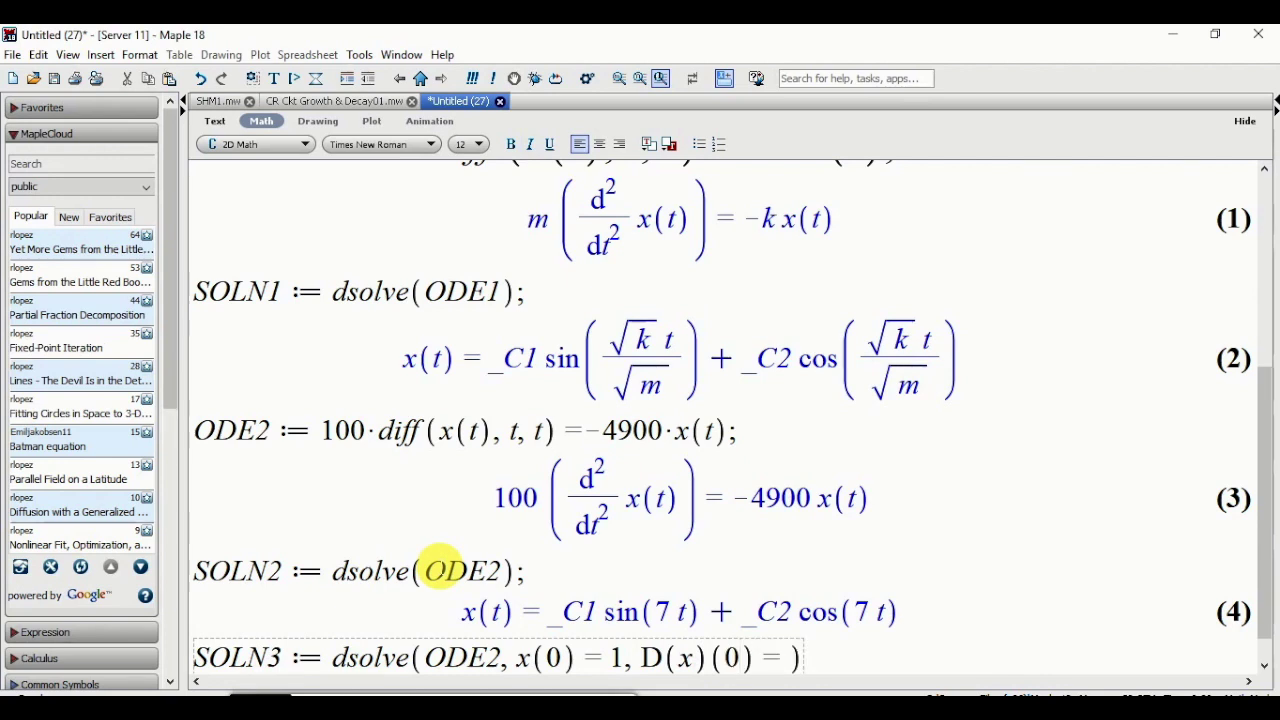
type("0")
key("Right")
type(";")
key("Return")
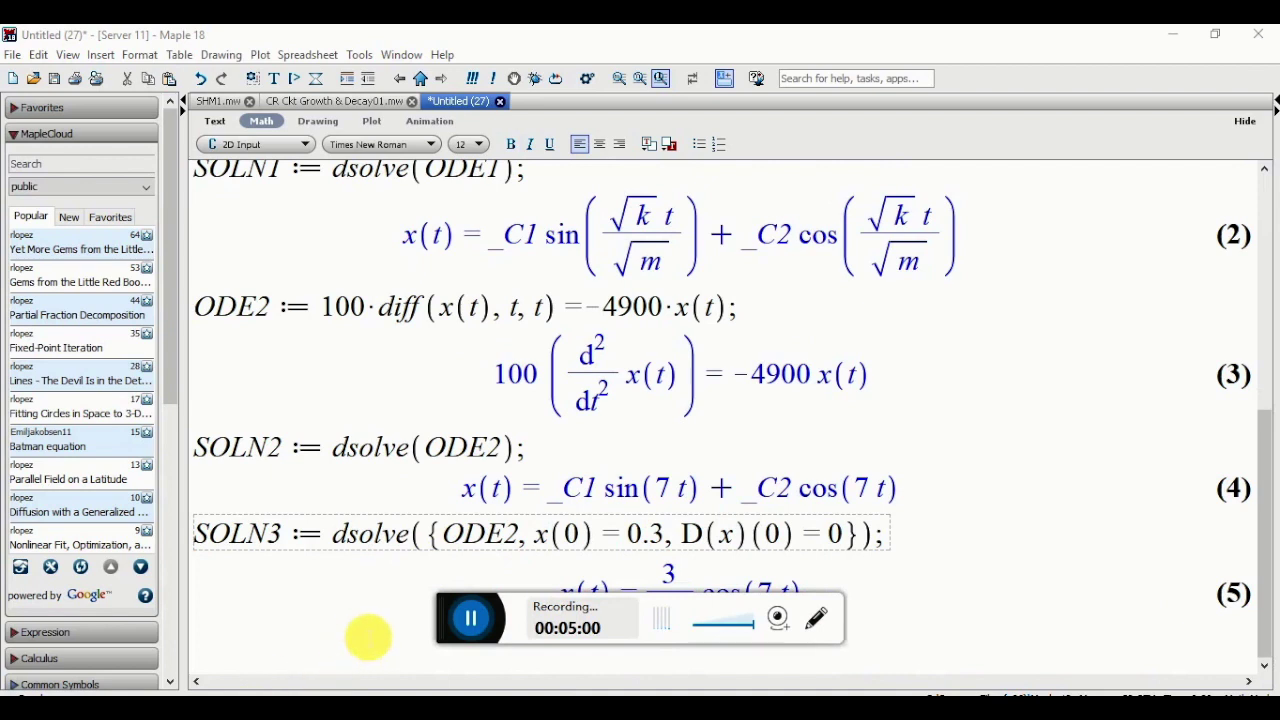
Set the initial displacement x(0) in the SOLN3 line to 1 and execute the line again
left_click_drag(441, 632, 240, 700)
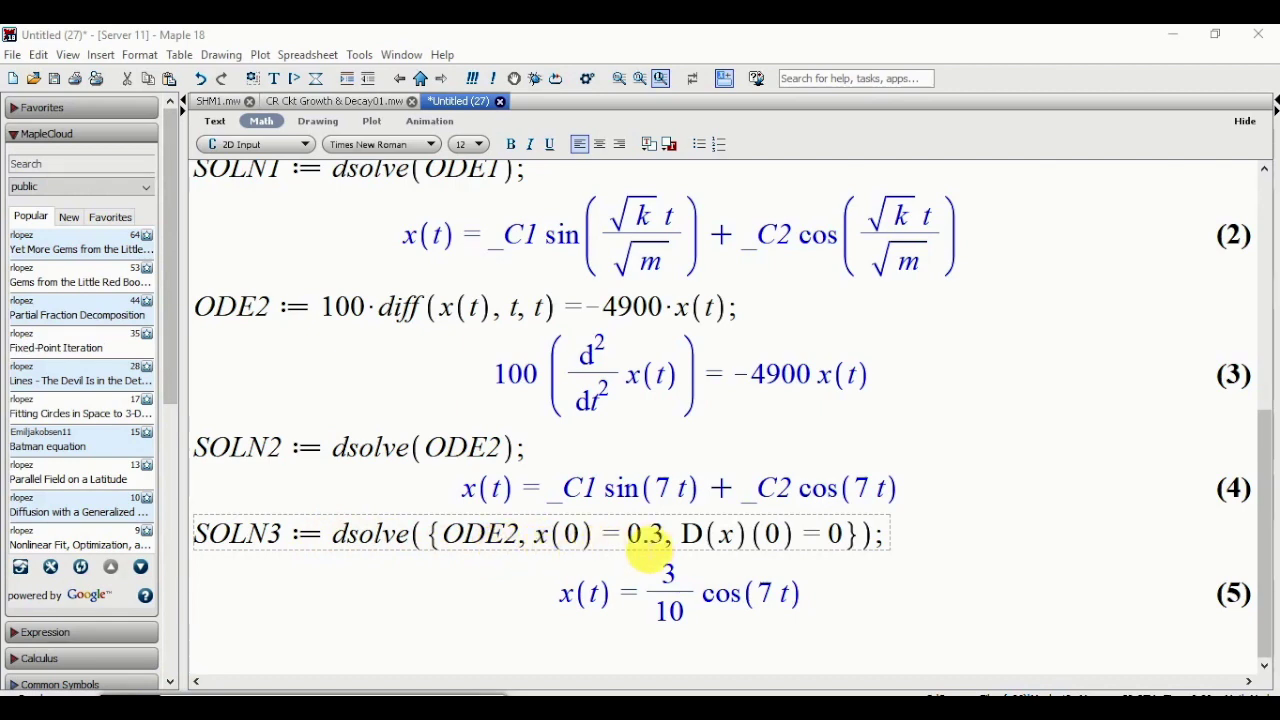
left_click_drag(628, 545, 667, 555)
type("1")
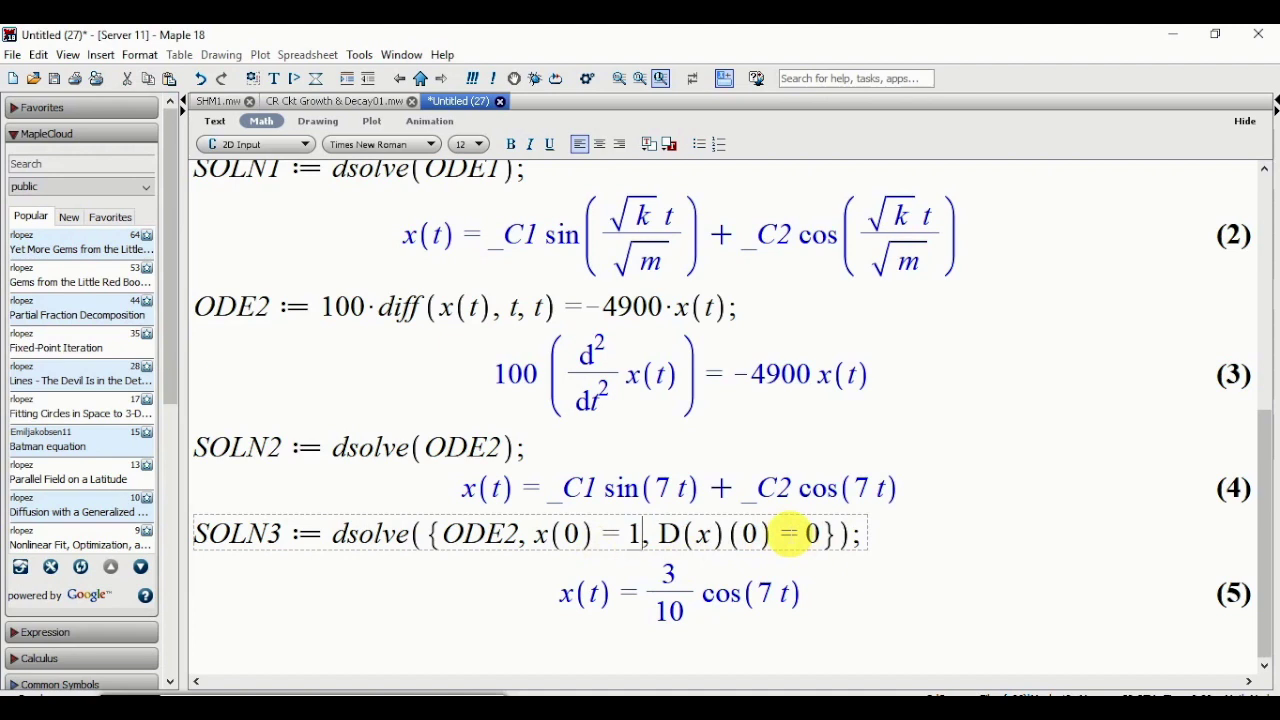
key("Return")
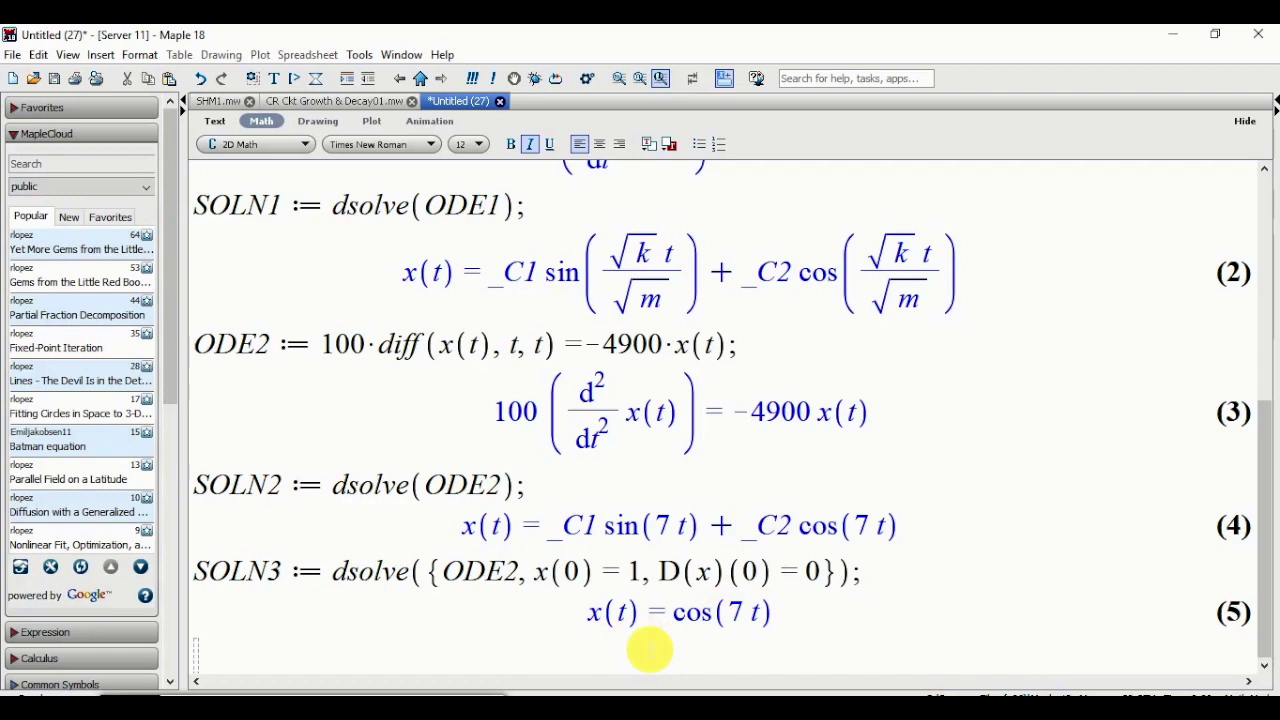
Enter a plot command below SOLN3 with rhs(SOLN3) as its first argument
type("plo")
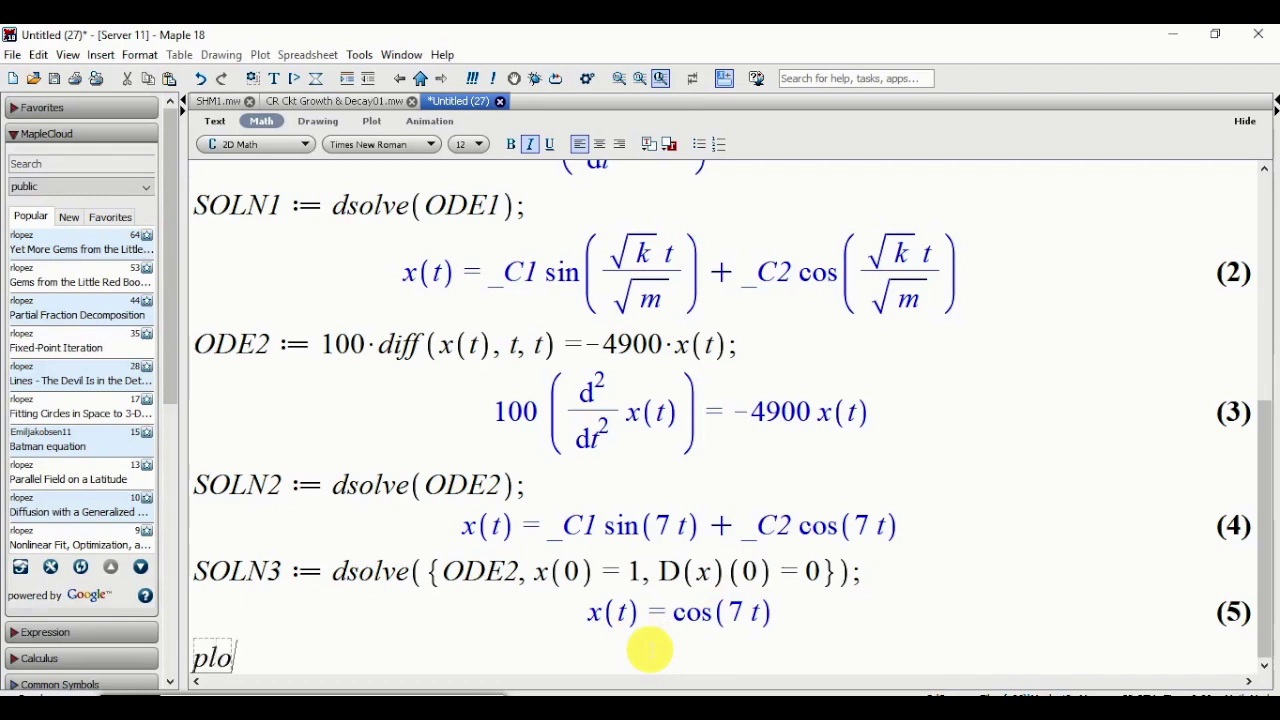
type("t( );")
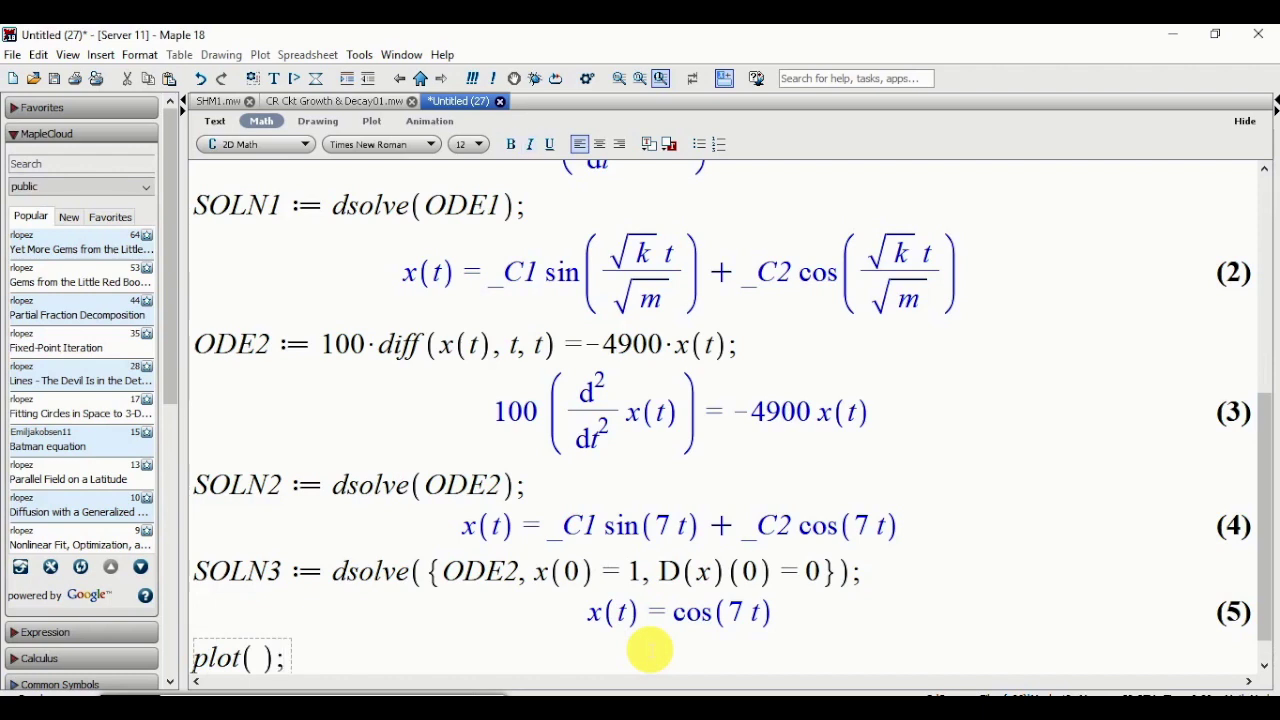
key("Left")
key("Left")
type("rhs")
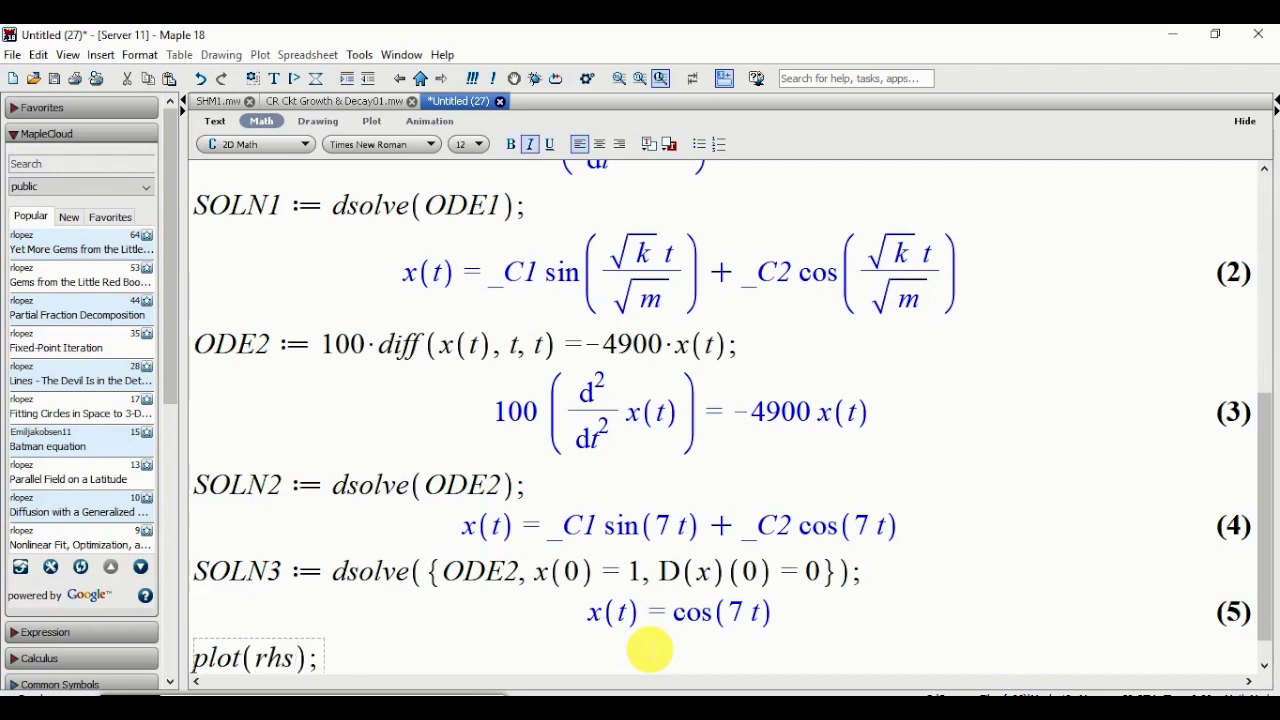
type("()")
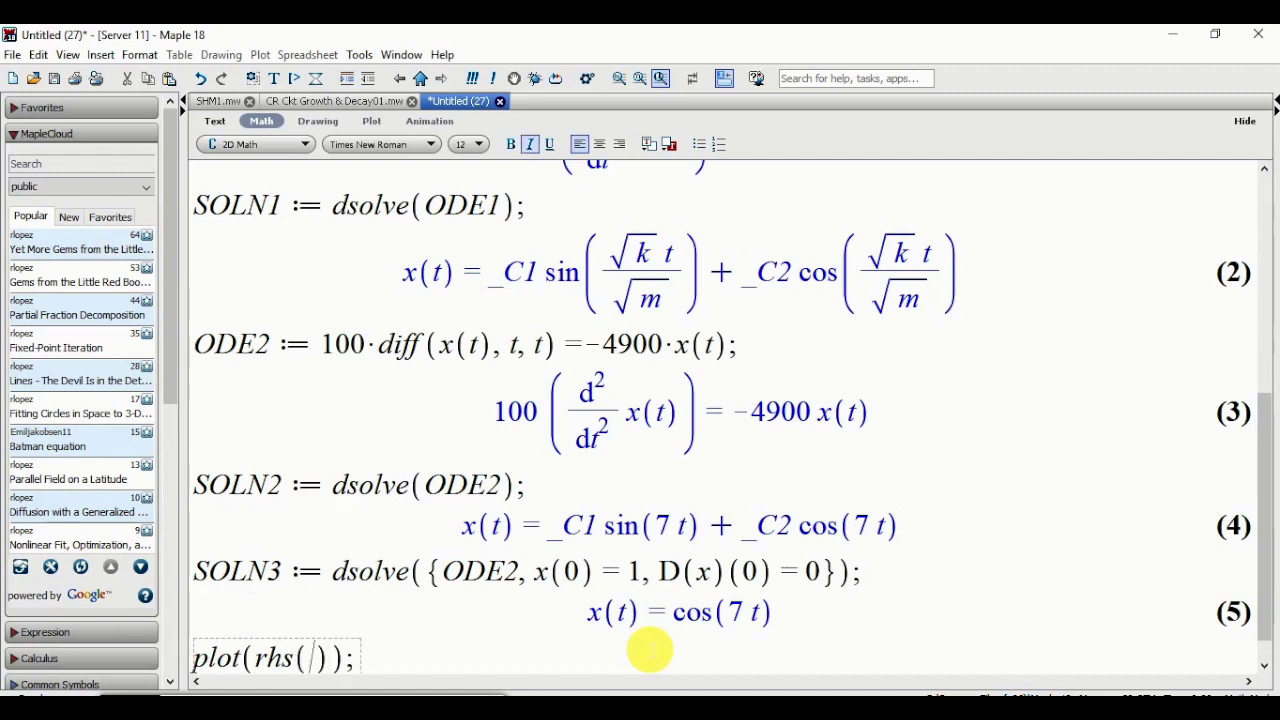
type("SOLN3")
key("Right")
type(", ")
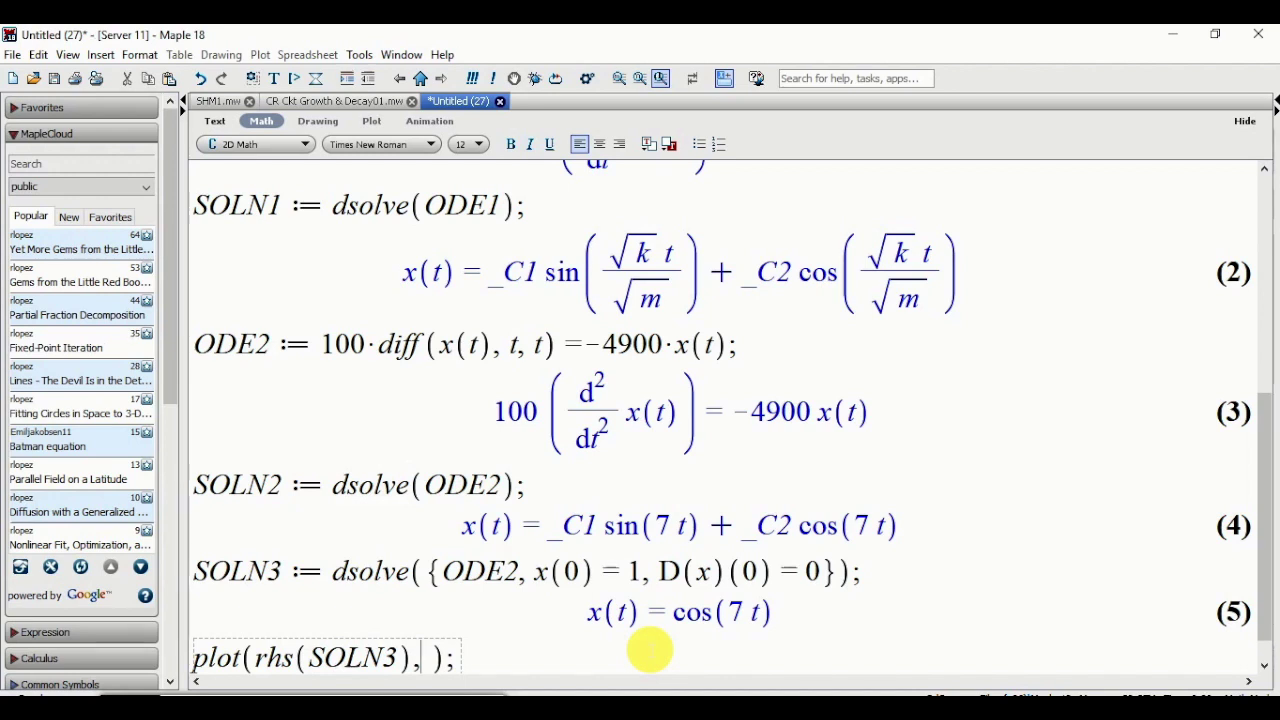
Add the range t = 0 ..5 to the plot command and execute it
type("t = ")
type("0 ")
type("..5")
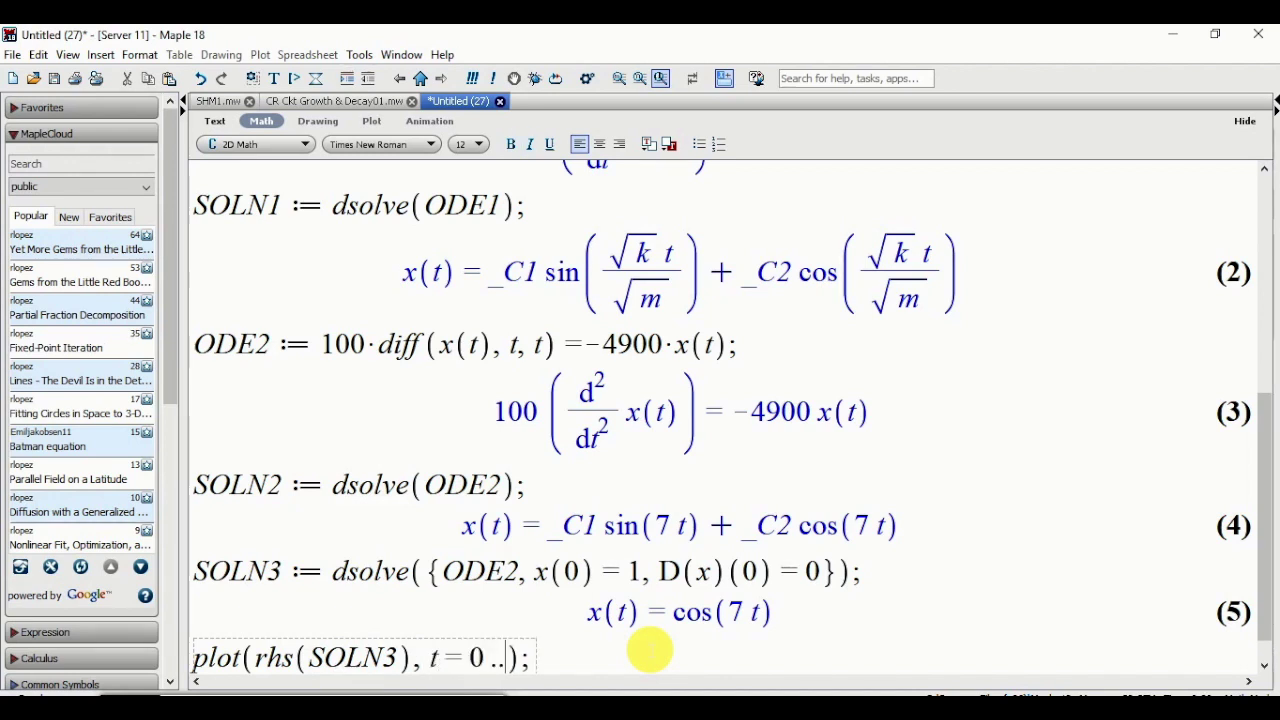
key("Return")
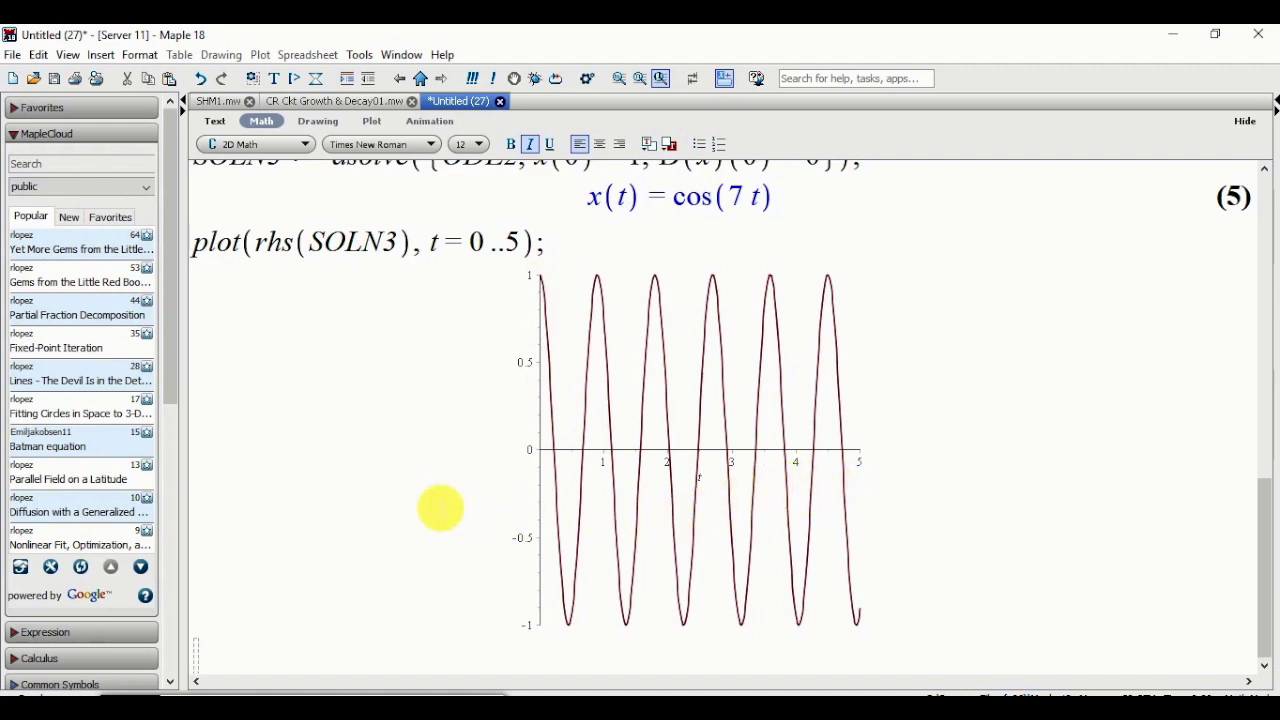
scroll(440, 508, "up", 5)
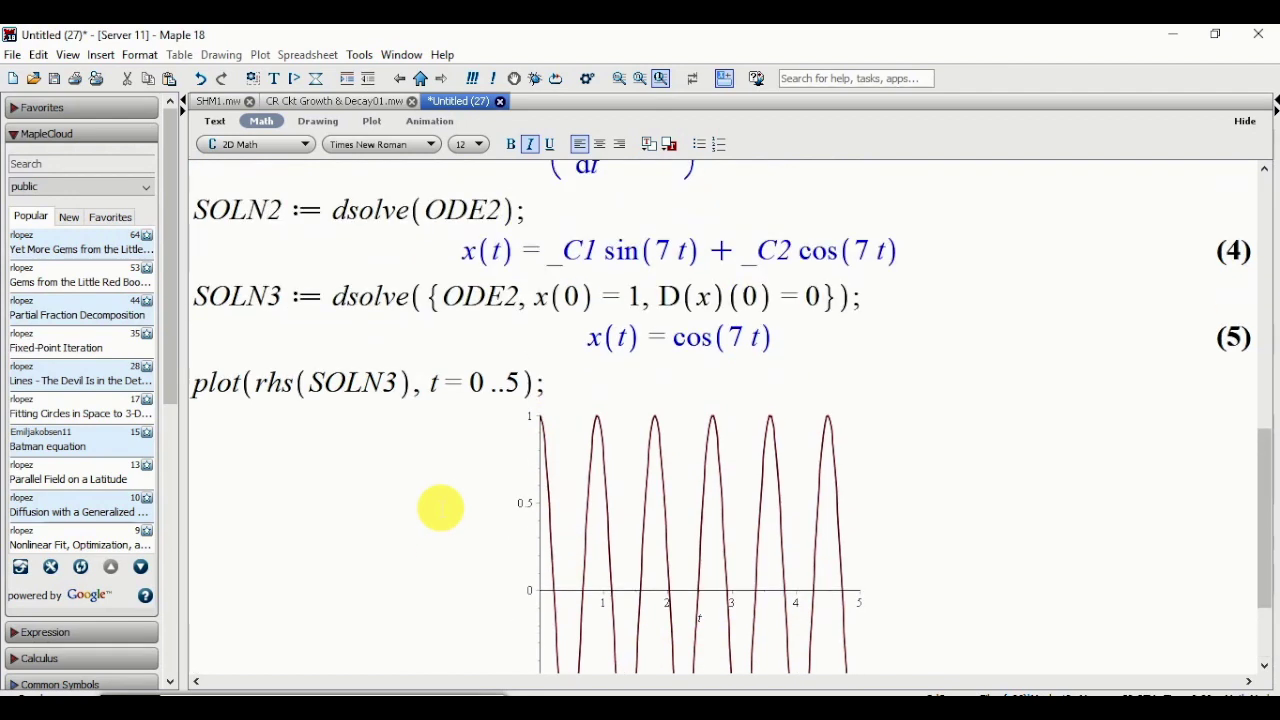
scroll(440, 508, "up", 3)
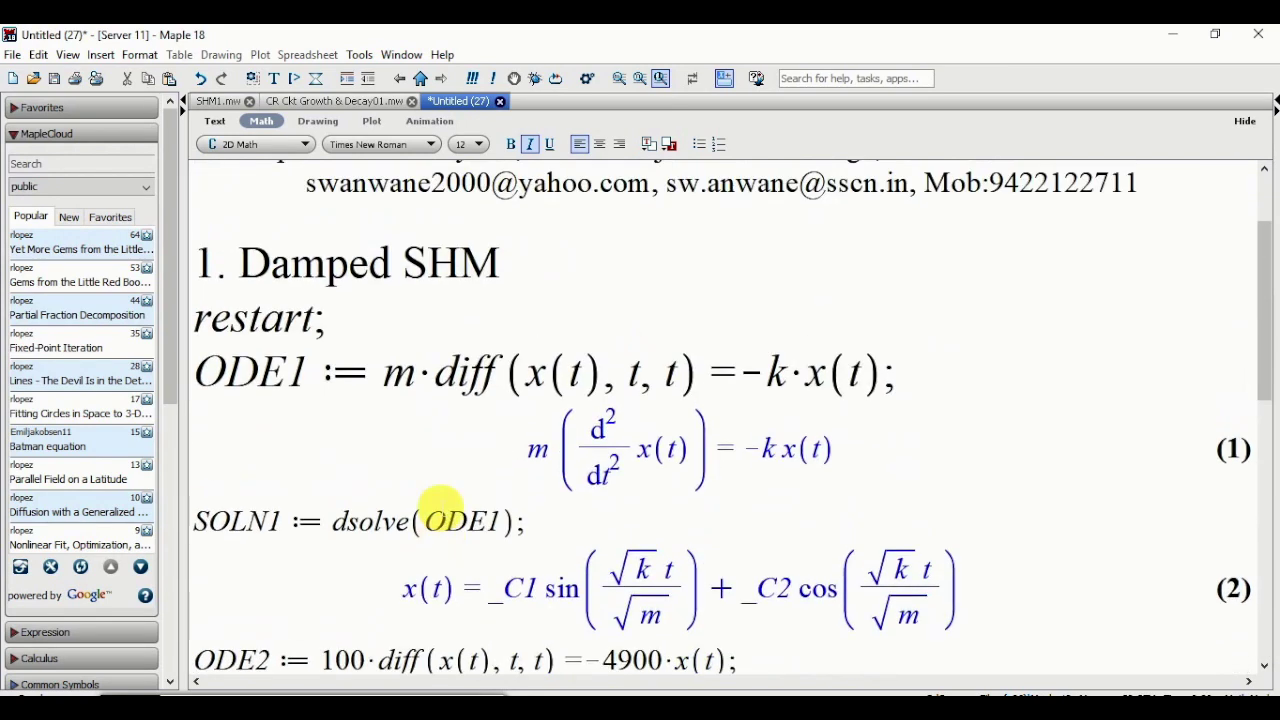
Add the text heading "2. Damped SHM" below the displacement plot and start a new line under it
scroll(214, 318, "down", 6)
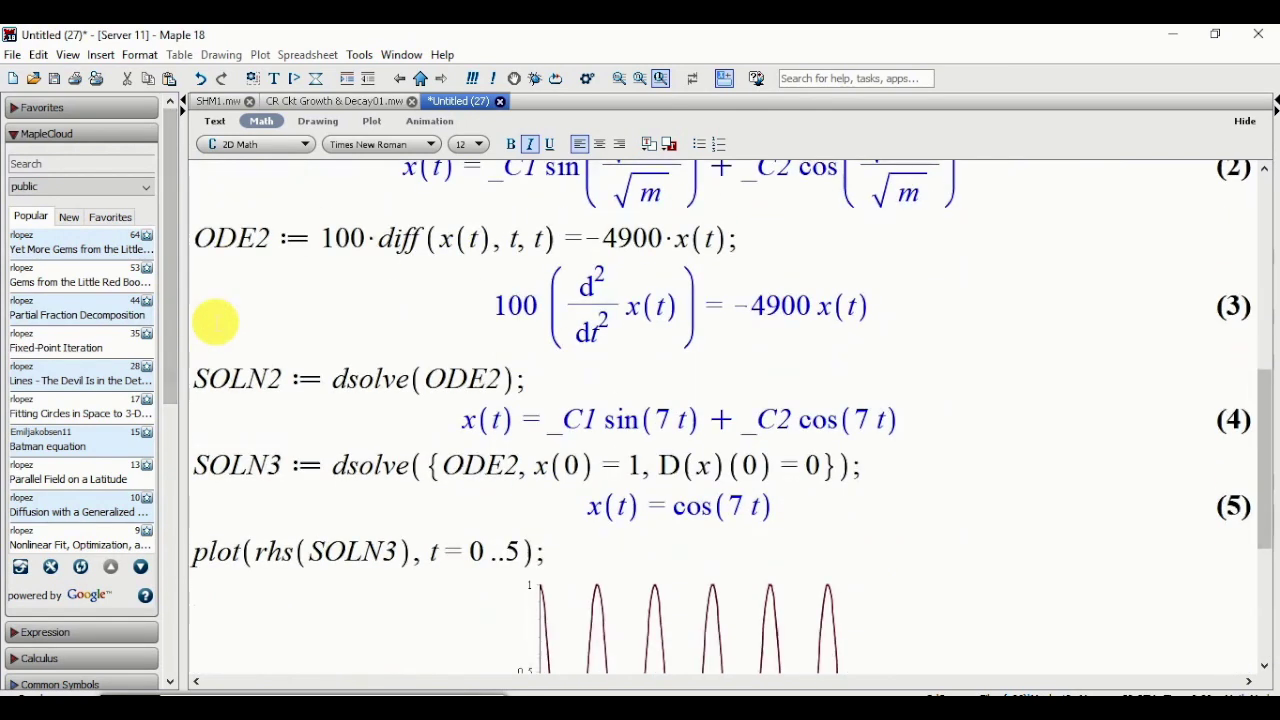
scroll(214, 318, "down", 4)
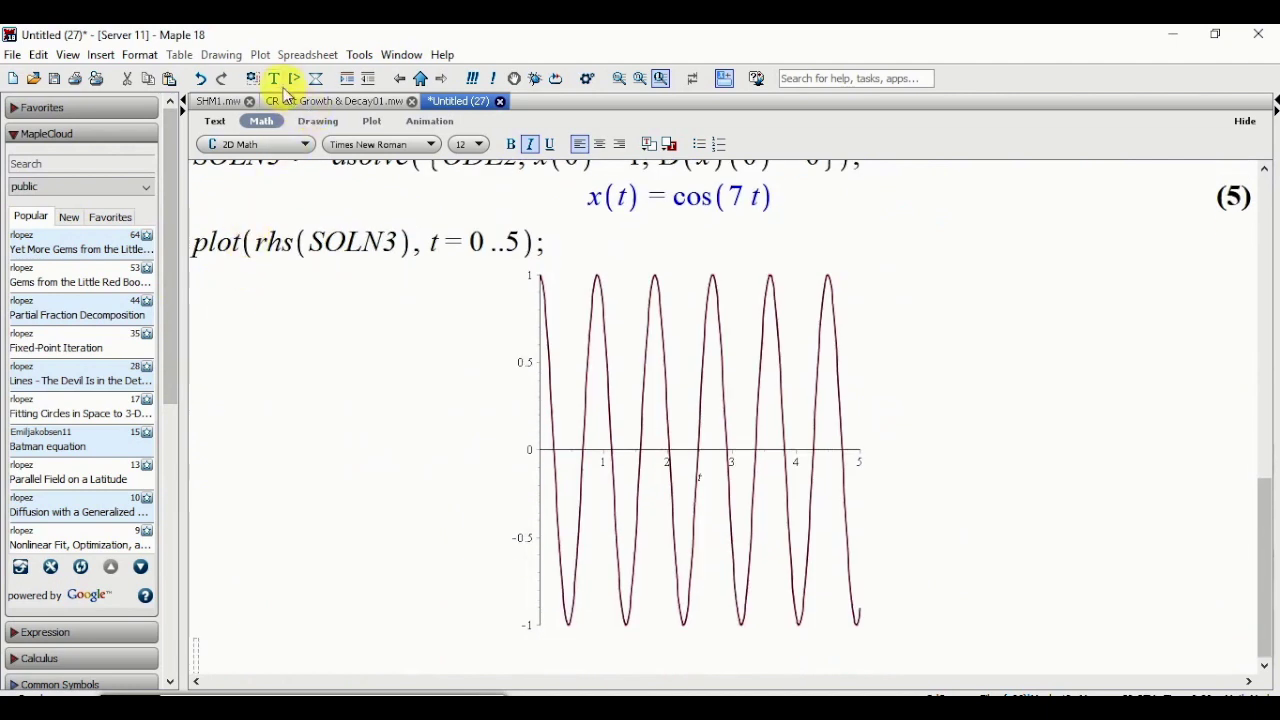
left_click(220, 124)
type("2")
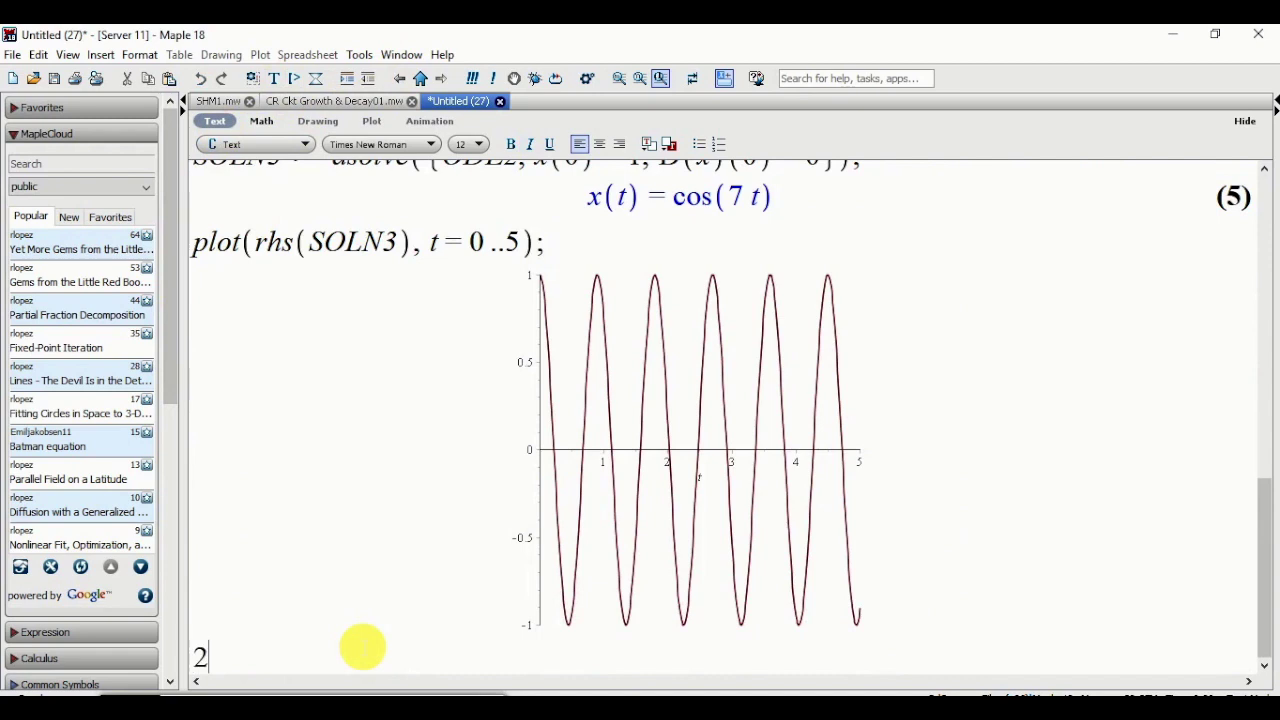
type(". Dampe")
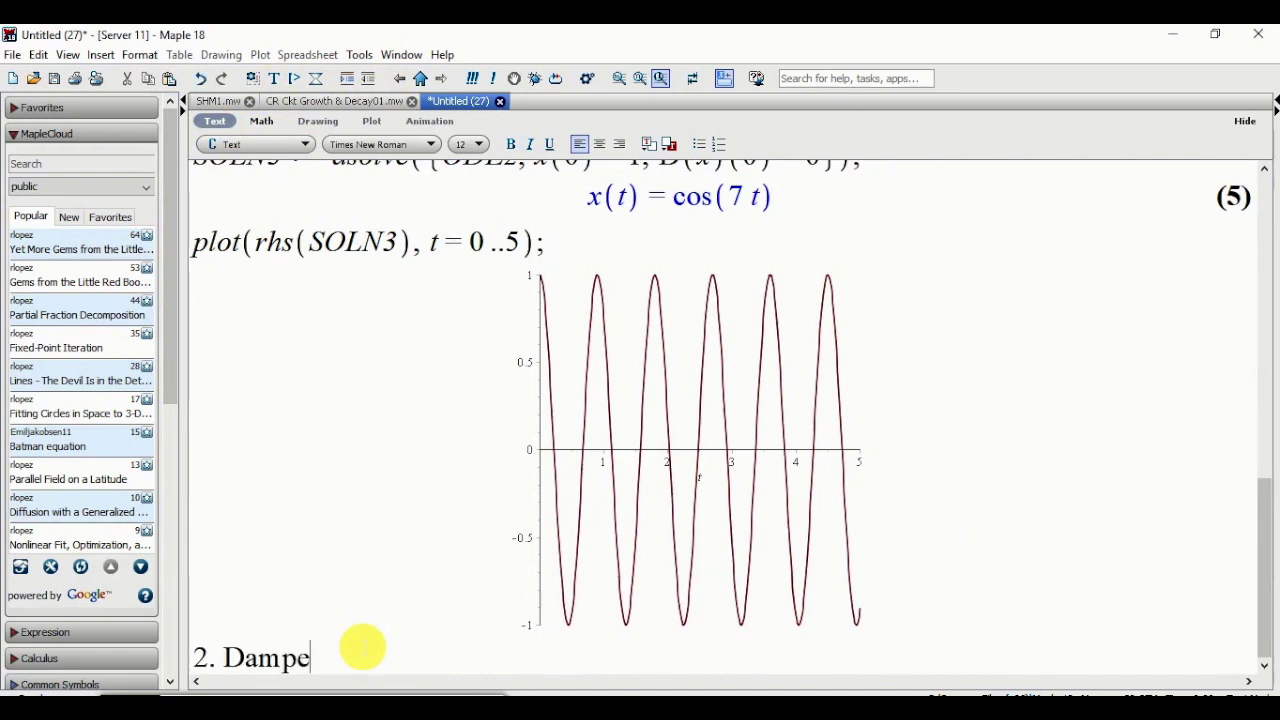
type("d SHM")
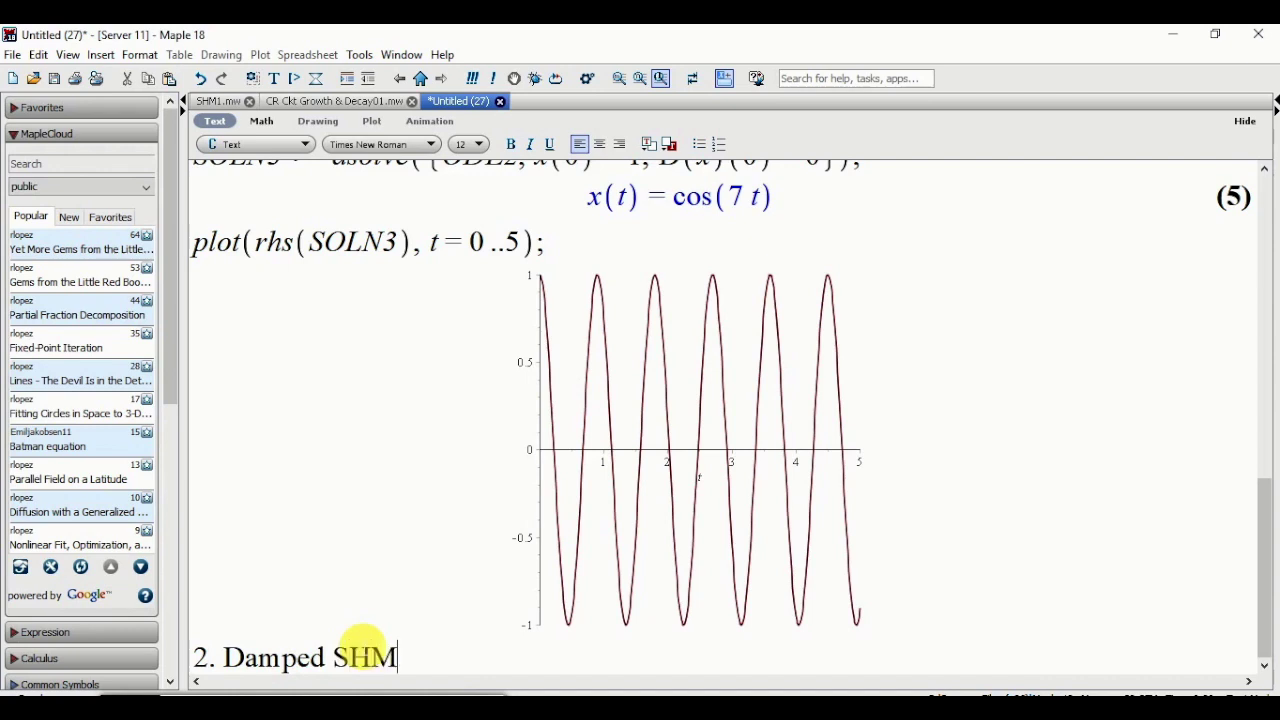
key("Return")
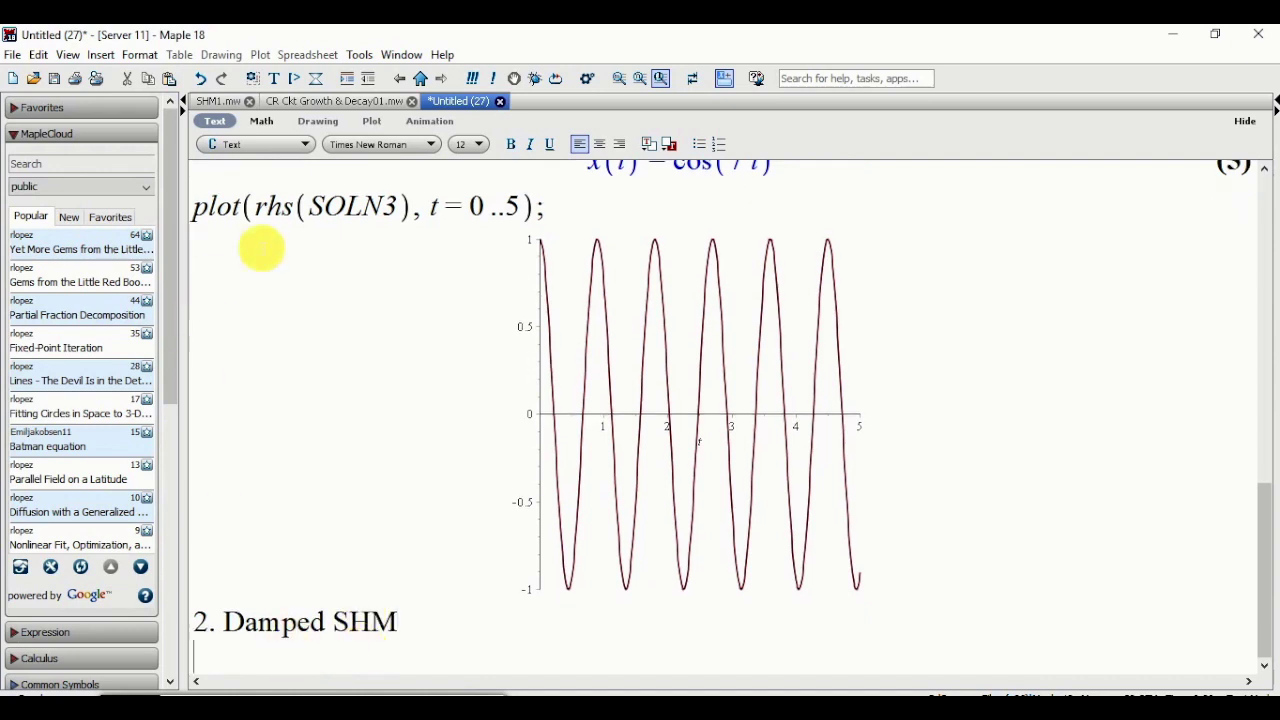
Begin a math-mode definition of ODE3 under the heading with 100*diff(x(t), t, t) as its left-hand side
left_click(262, 124)
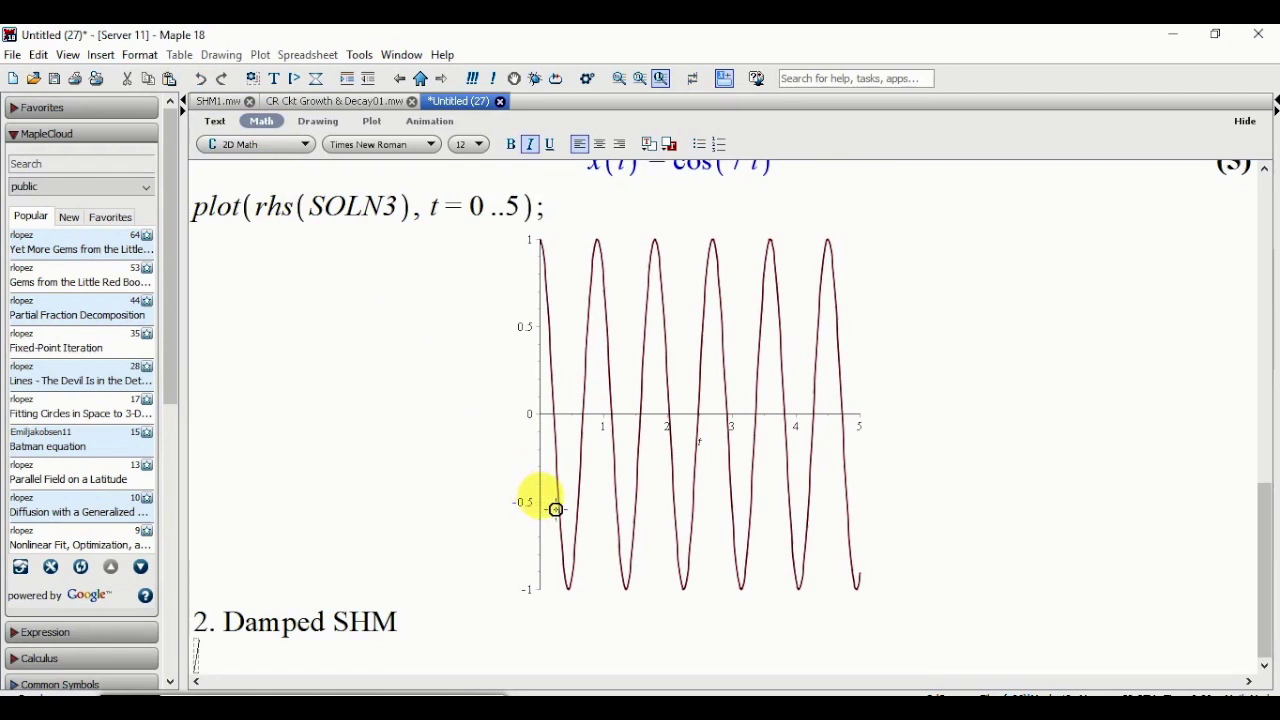
type("ODE")
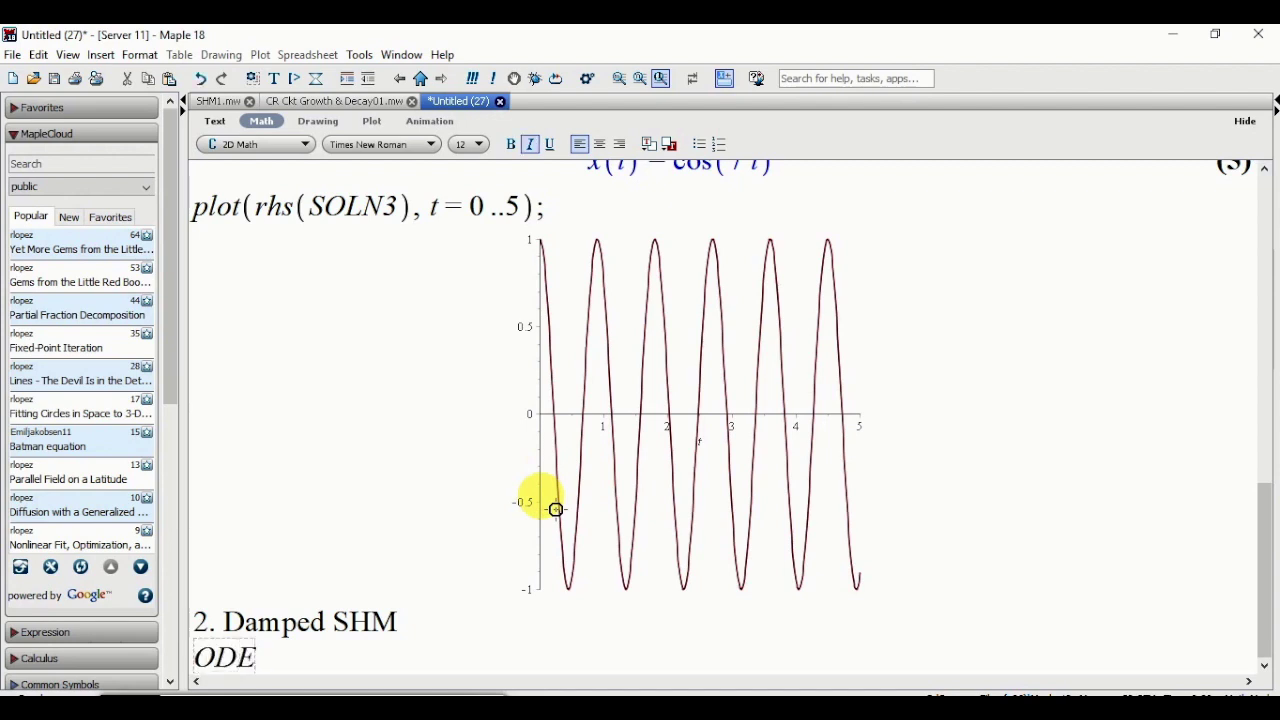
scroll(540, 450, "up", 3)
scroll(535, 443, "up", 7)
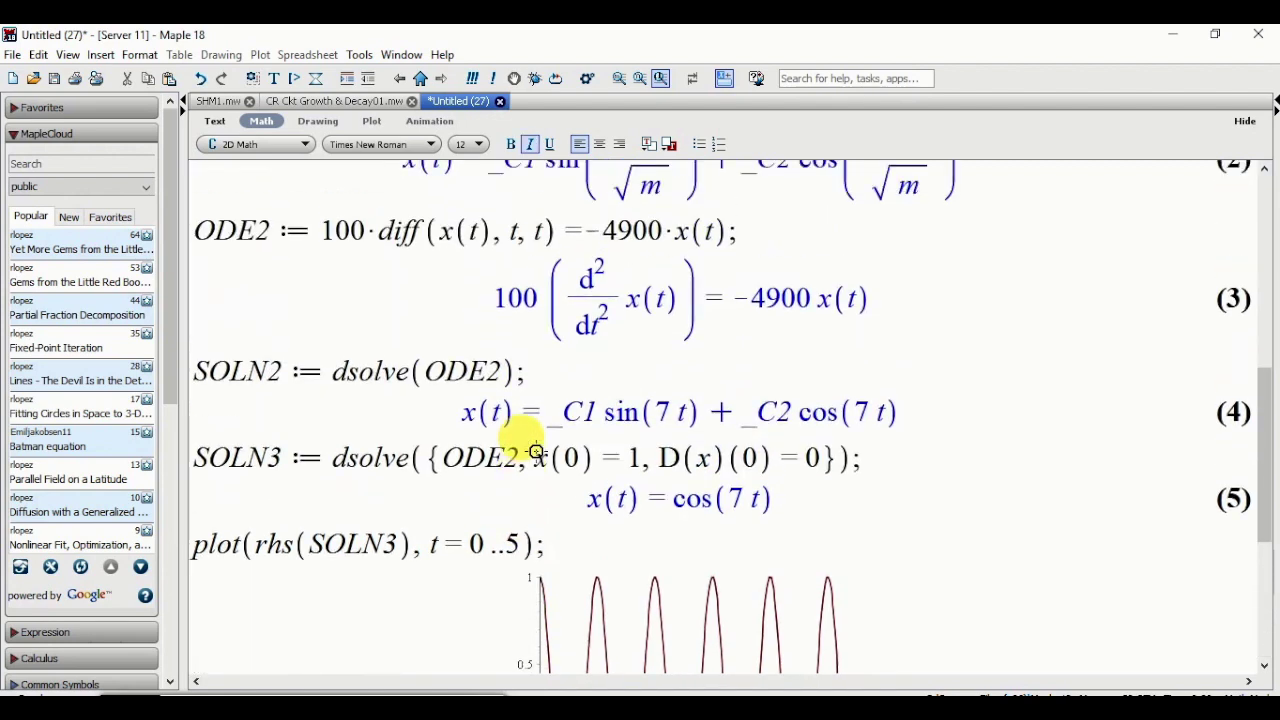
scroll(530, 449, "down", 3)
scroll(536, 451, "down", 7)
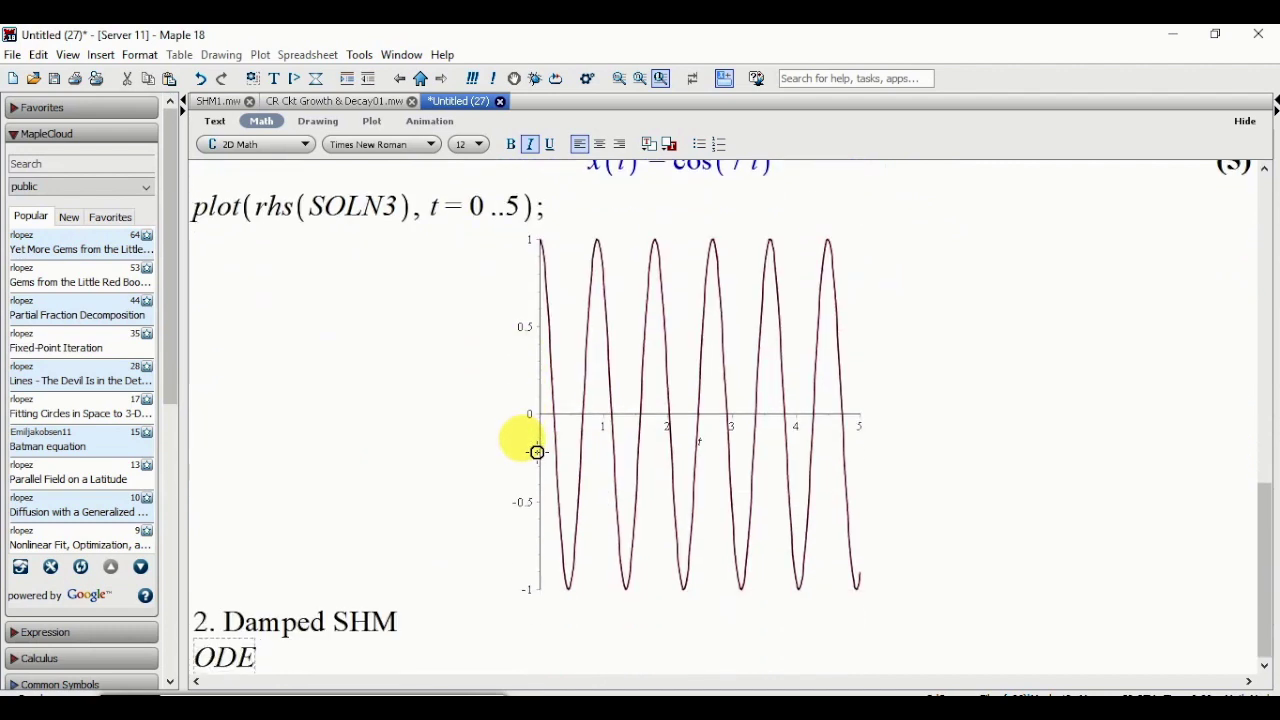
type("3 :=")
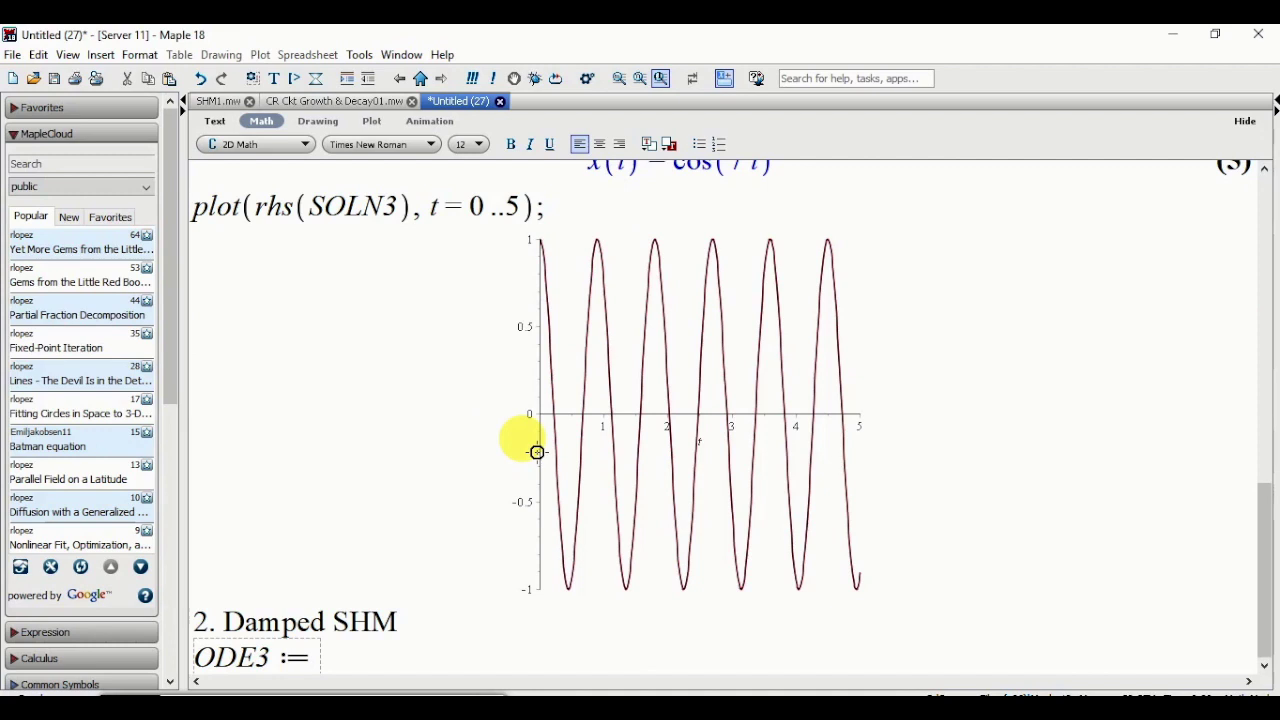
type("100")
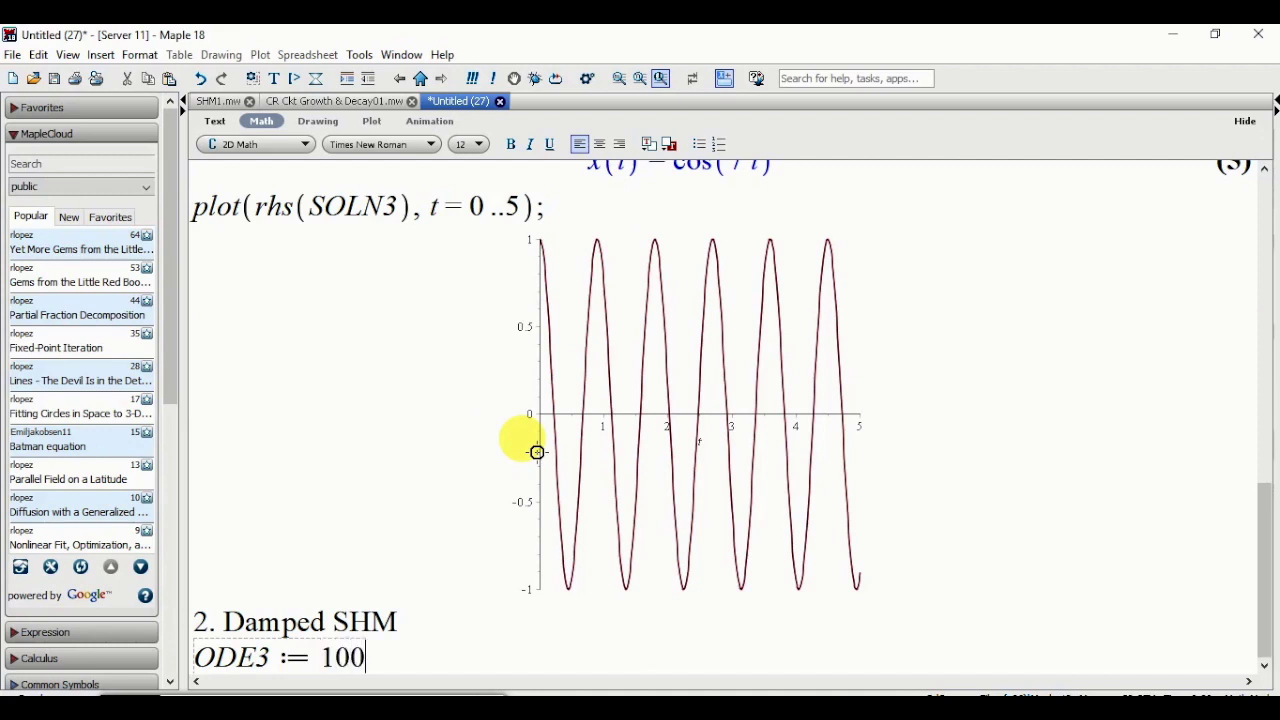
type("*di")
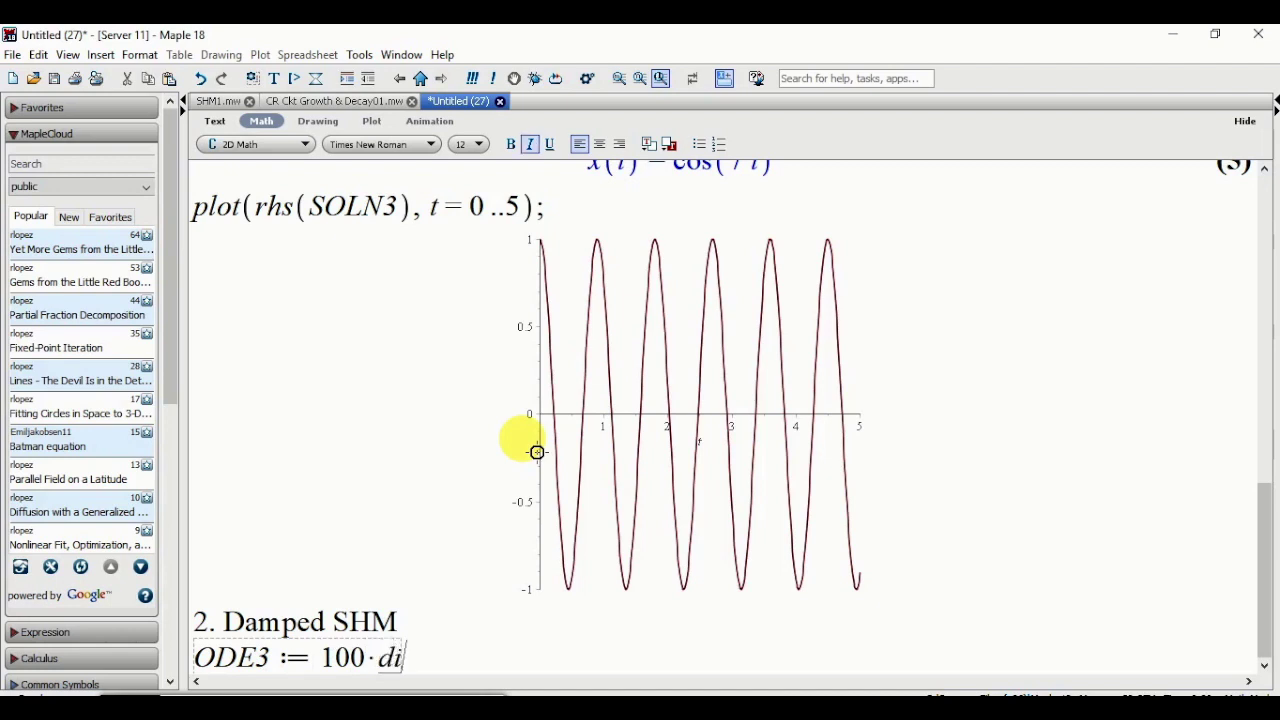
type("ff(")
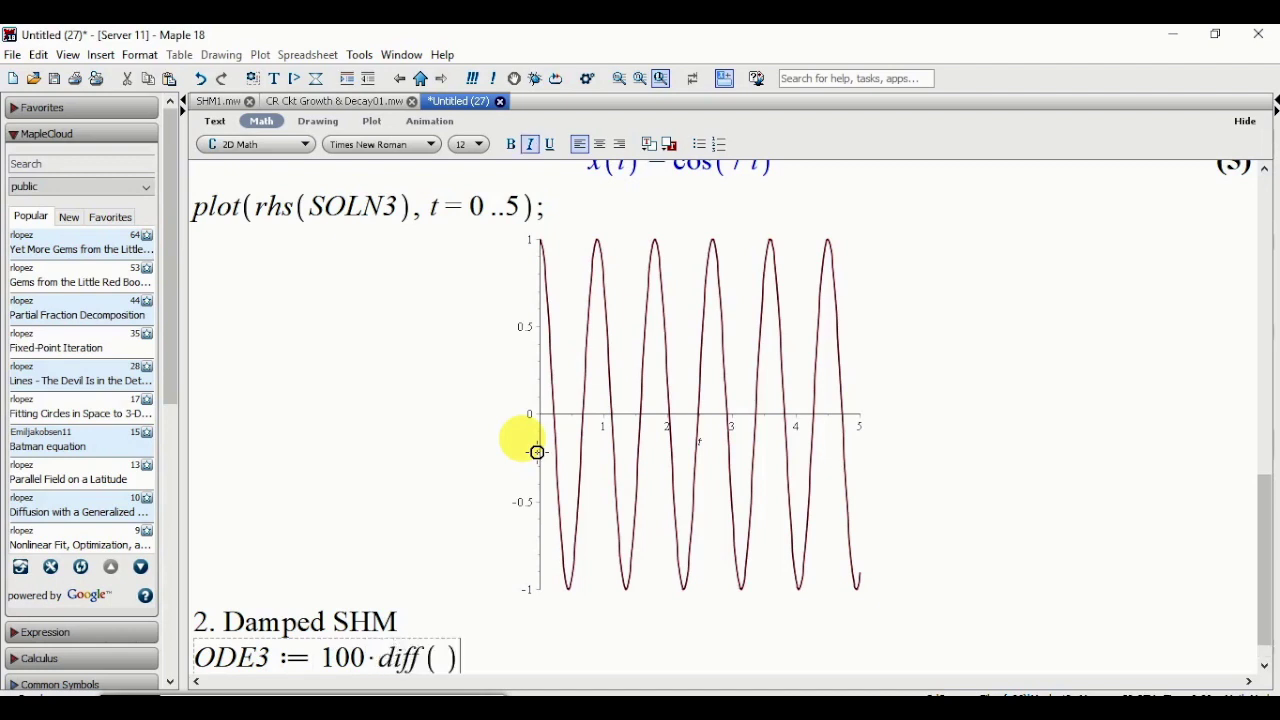
key("Left")
type("x(t)")
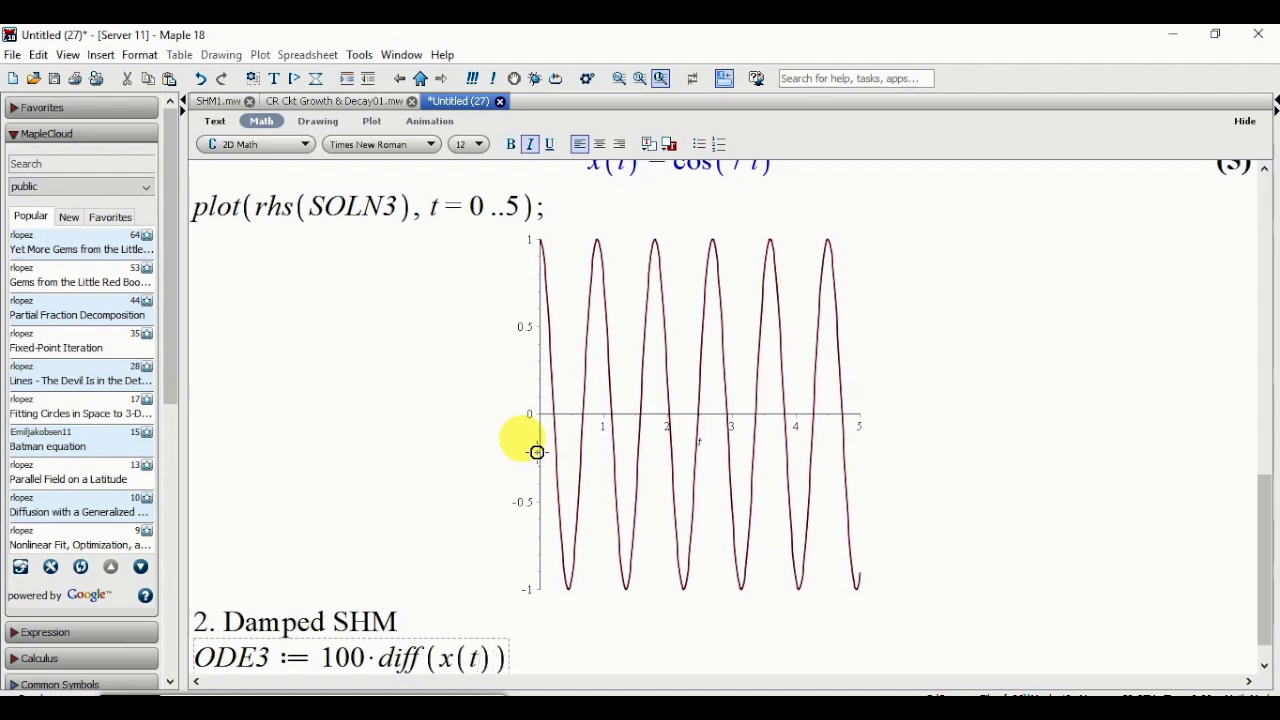
type(",t,t")
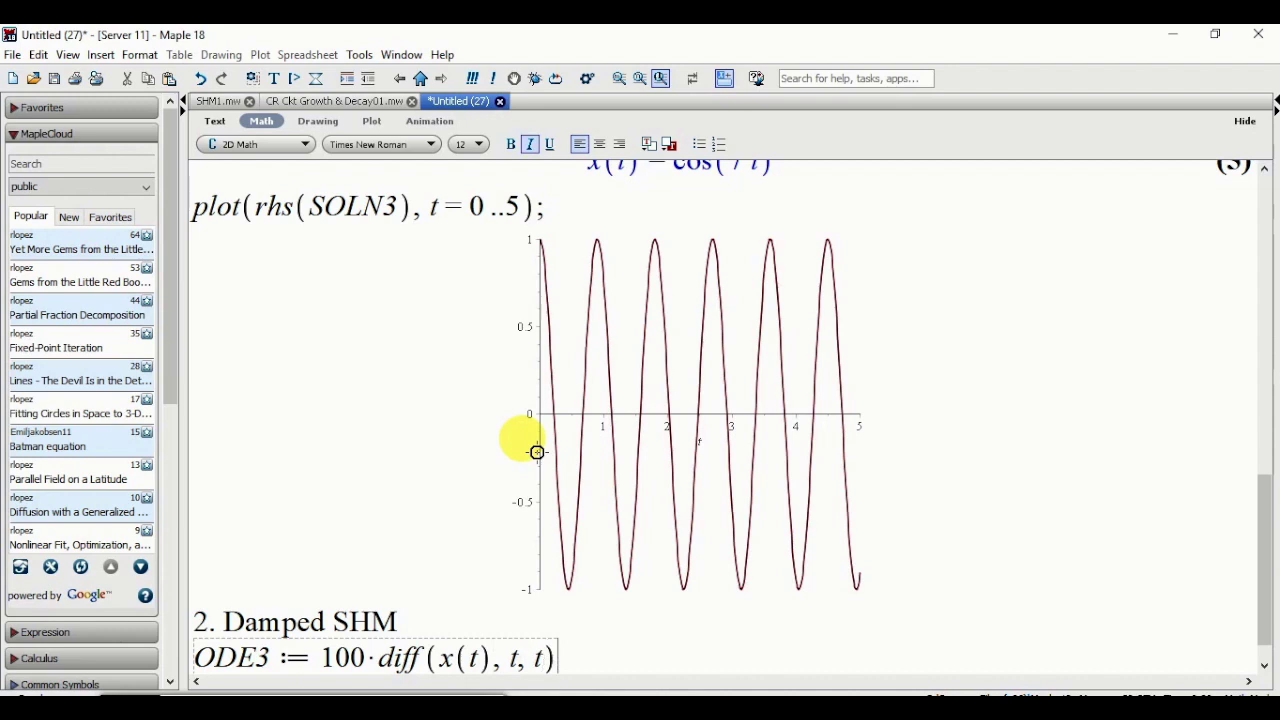
Continue the ODE3 equation with the restoring term =-4900*x(t)
type("=-4900")
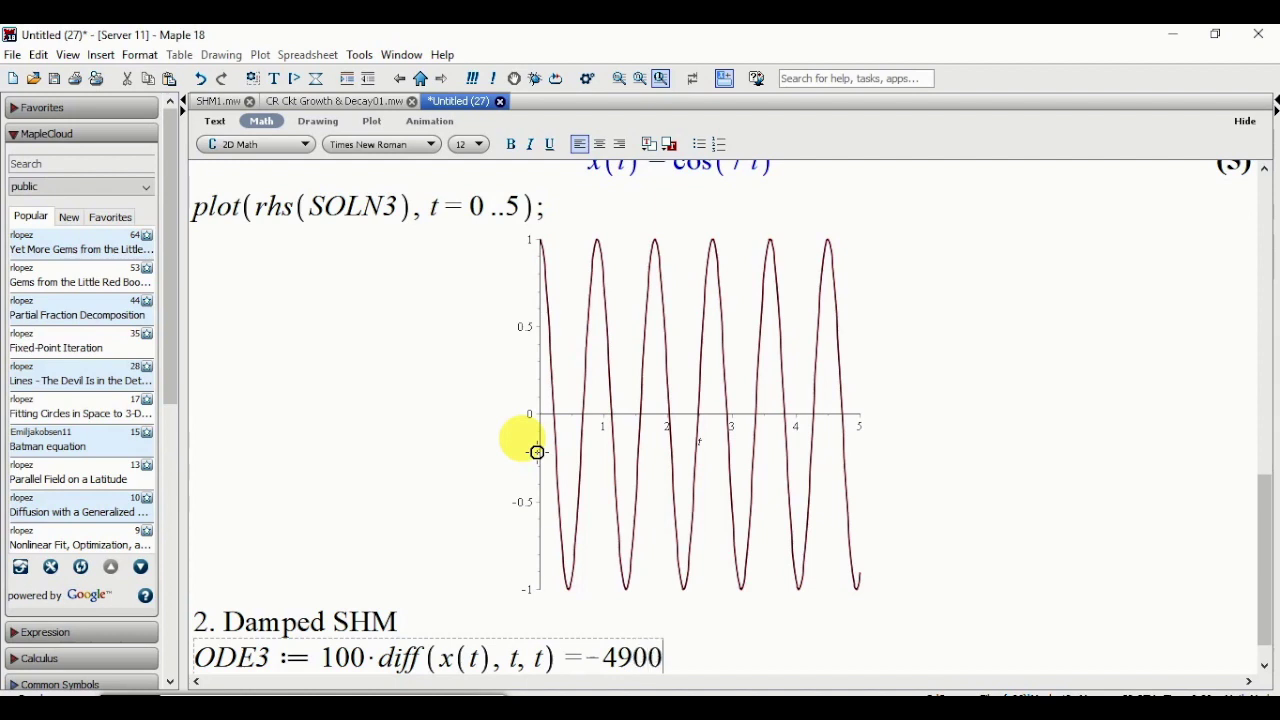
type("*x")
type("(t)")
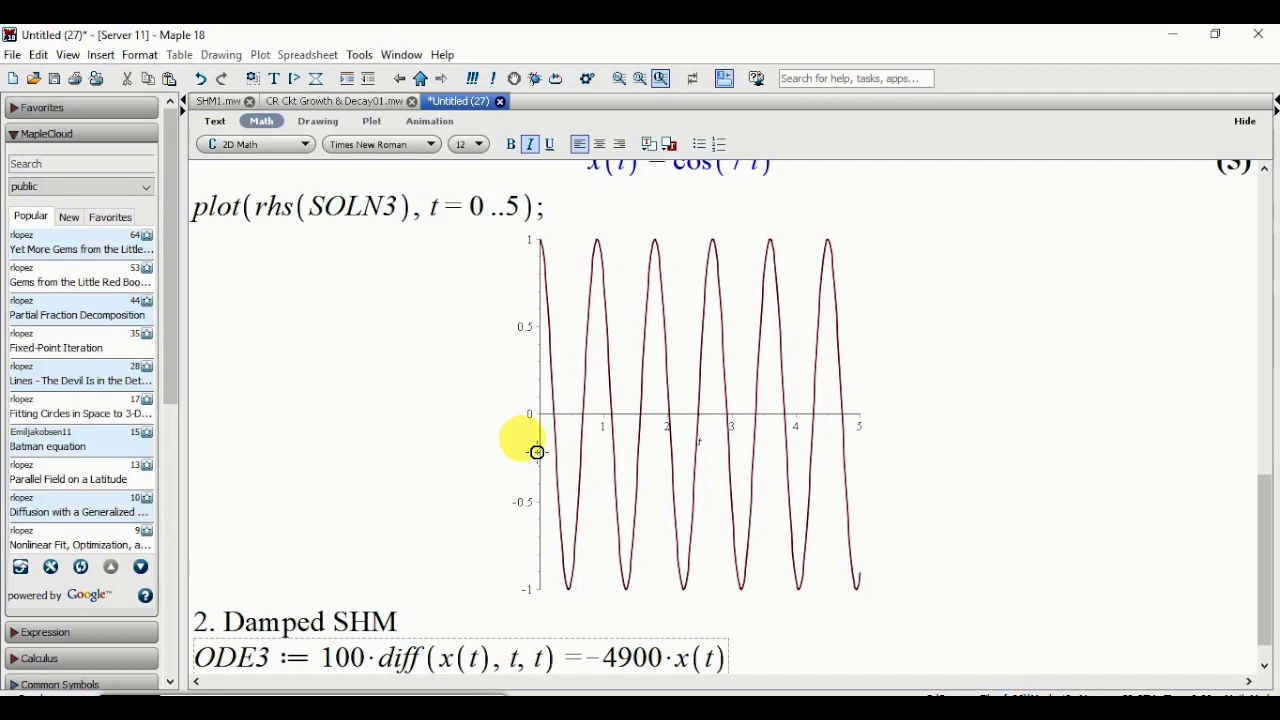
Subtract the damping term 10*diff(x(t), t) on the right side of ODE3, end the line with a semicolon and execute it
type("-0.")
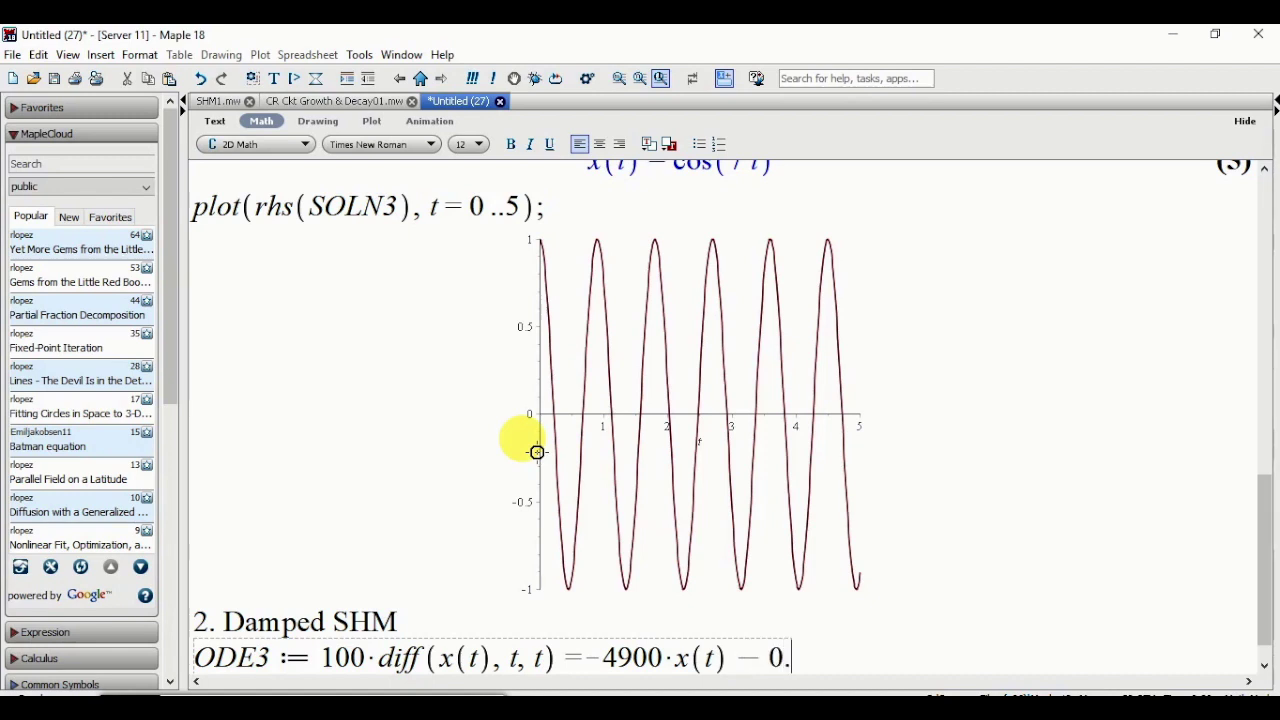
type("5")
key("BackSpace")
key("BackSpace")
key("BackSpace")
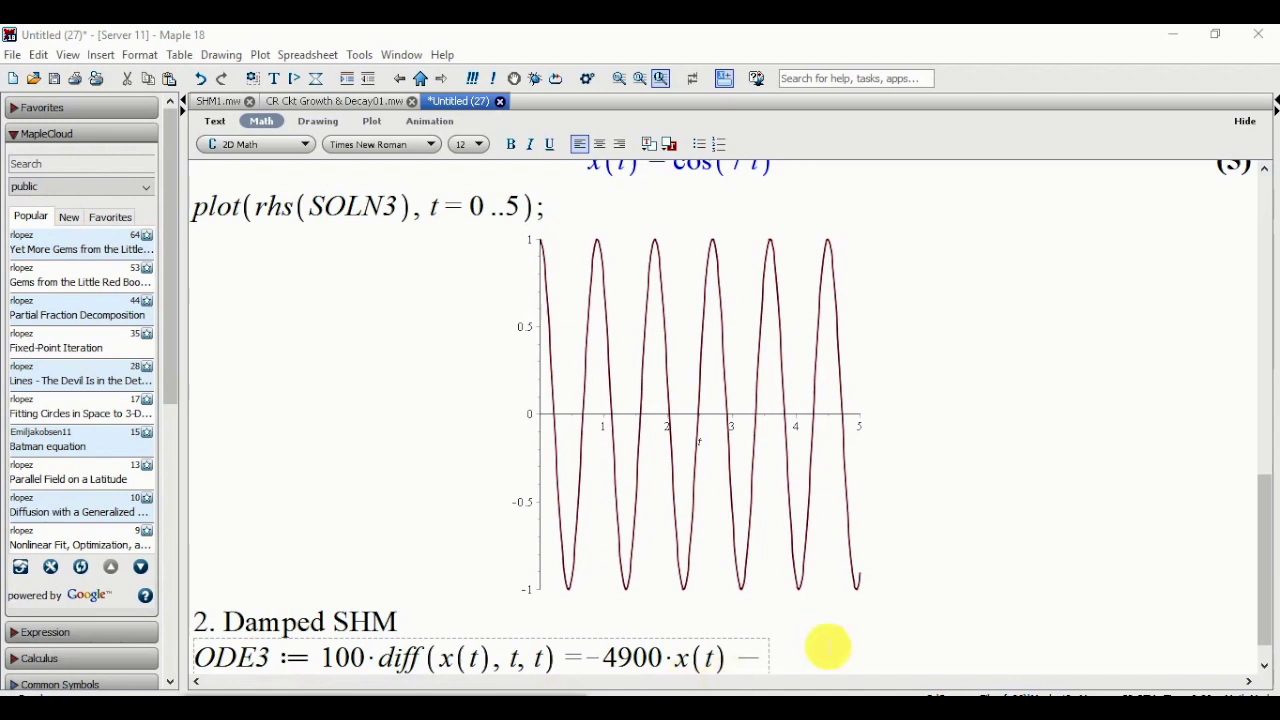
left_click(776, 662)
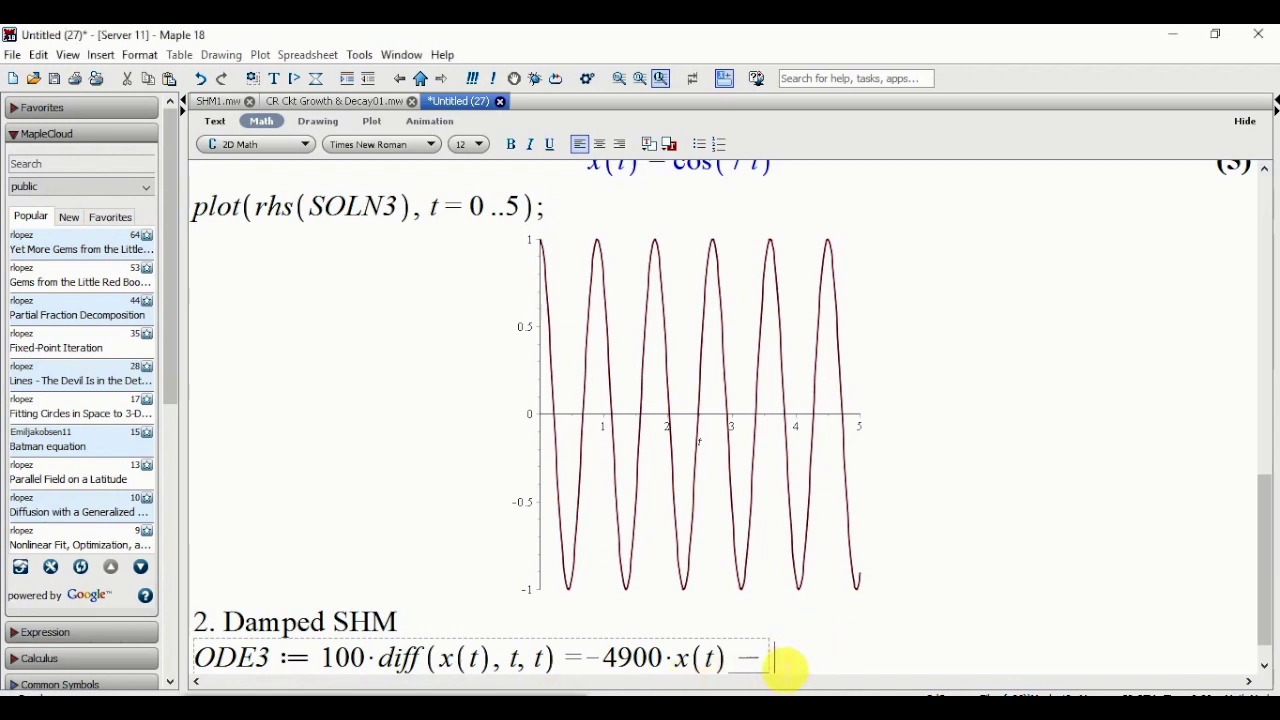
type("10")
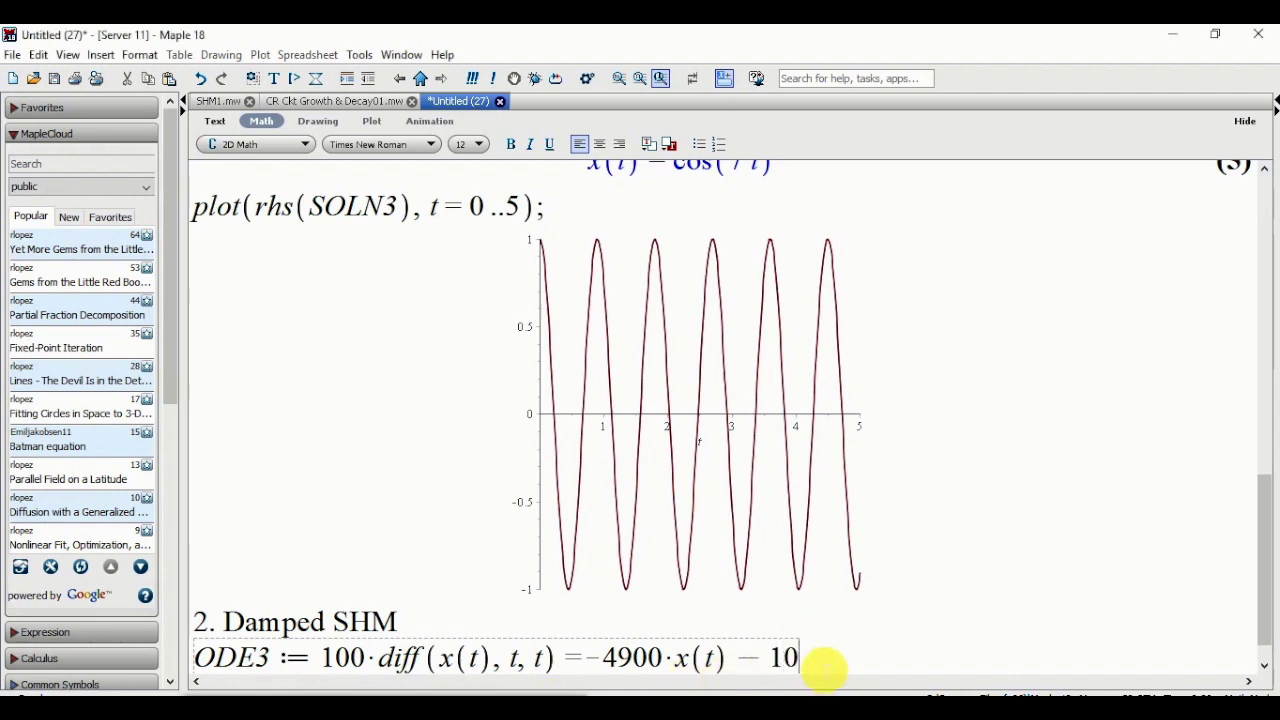
type("*")
type("diff")
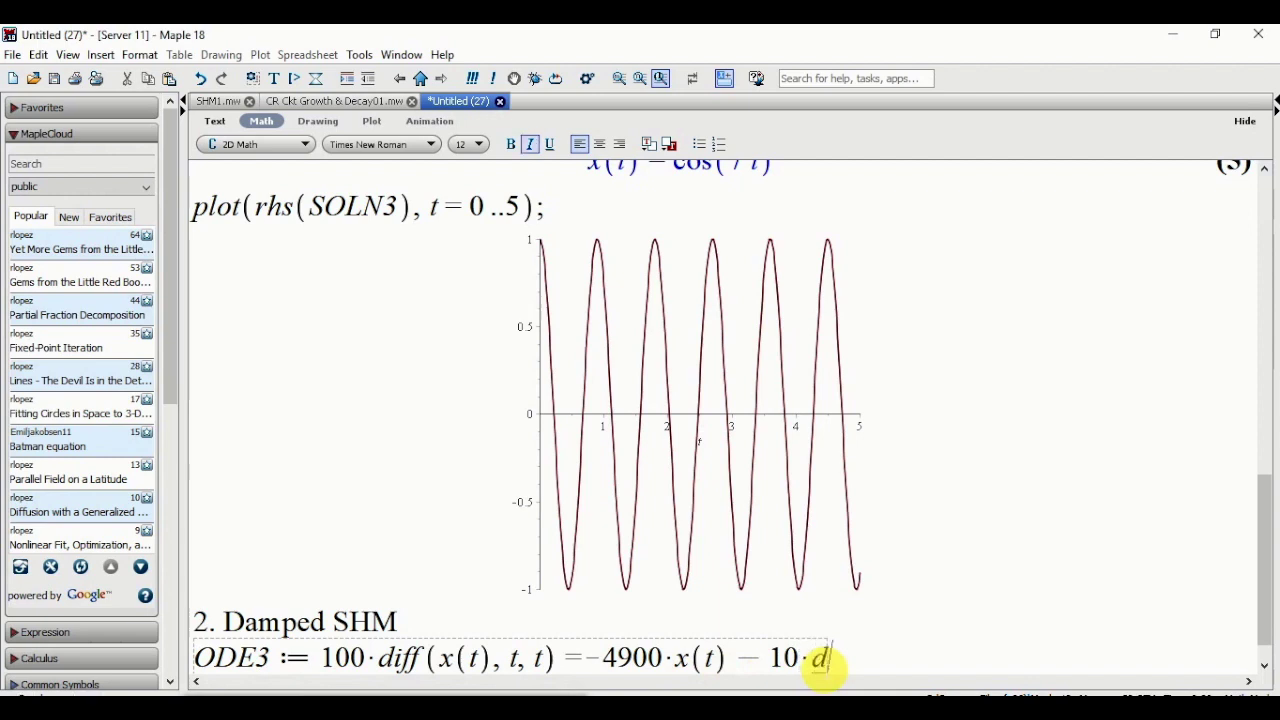
type("(x(t)")
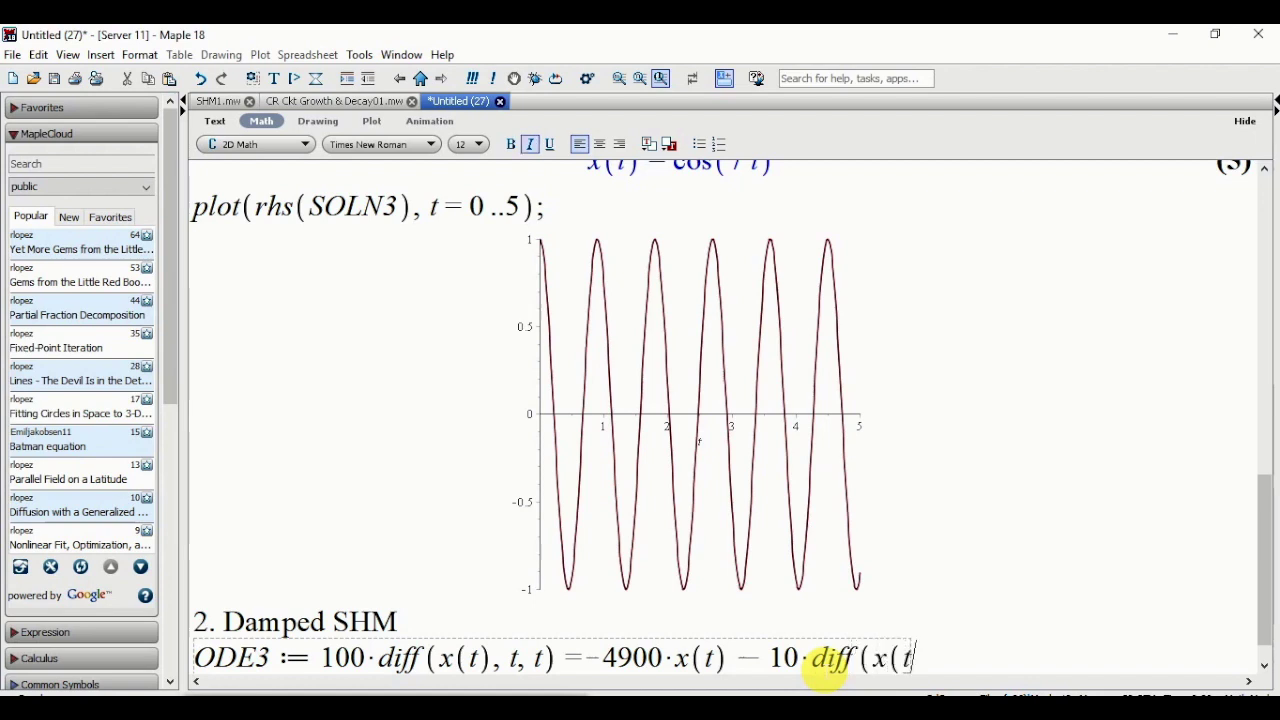
type(",t")
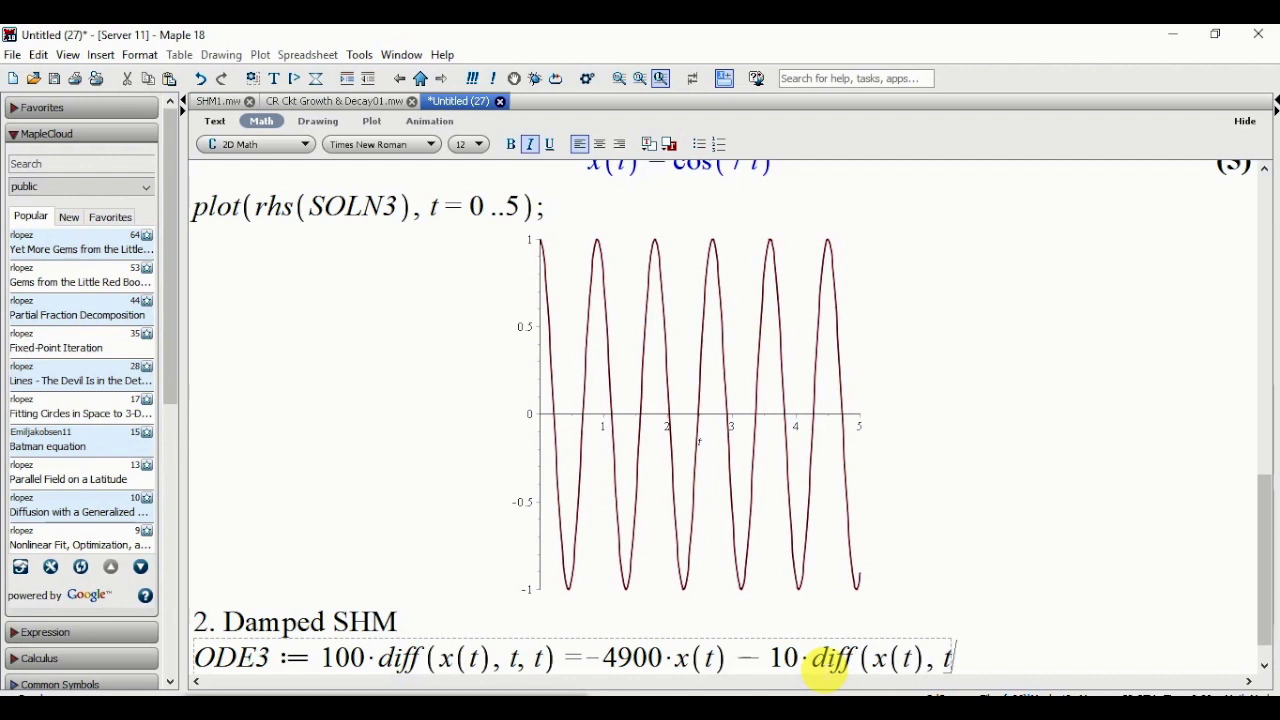
type(");")
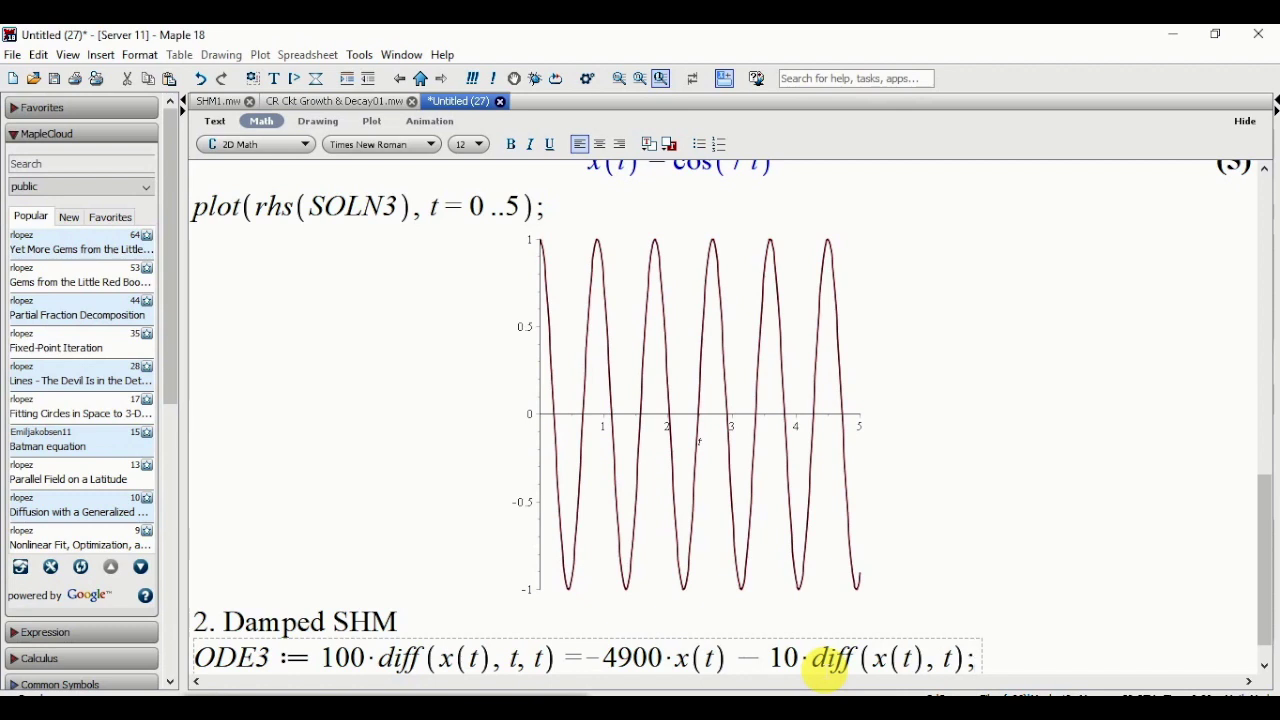
key("Return")
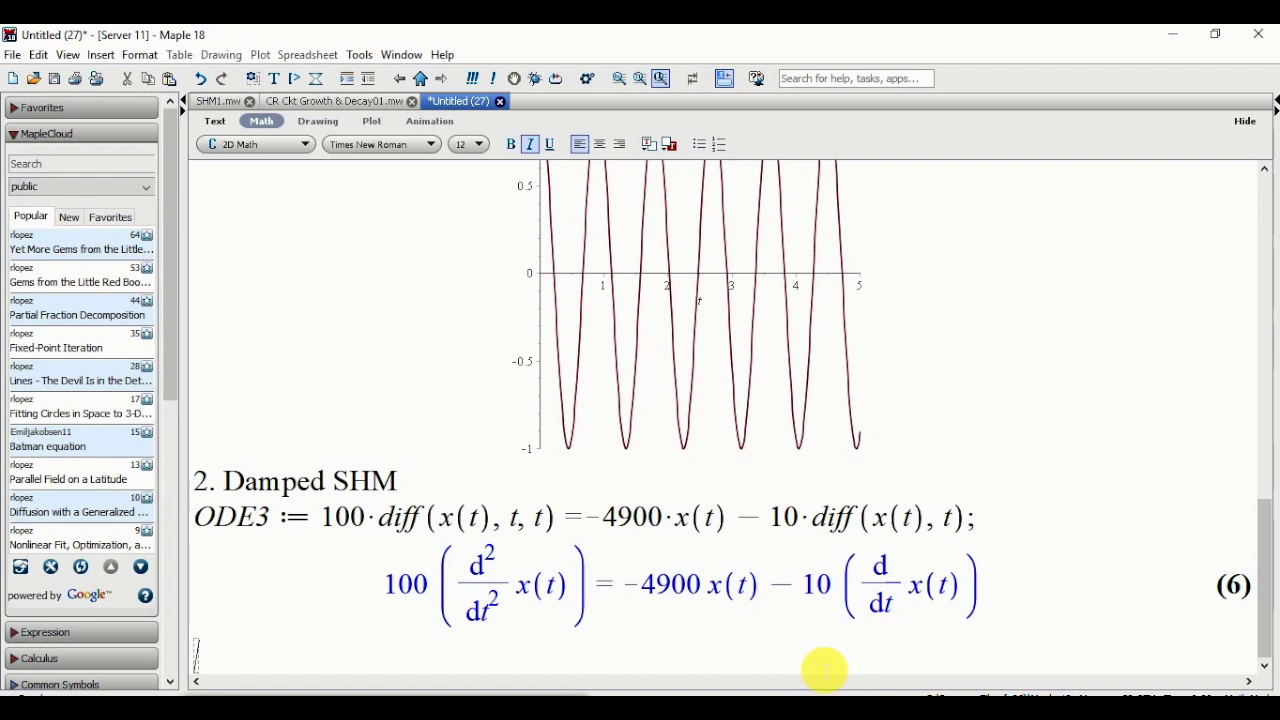
Enter SOLN3 := dsolve( ); with an empty argument list below the ODE3 output
type("SOLN")
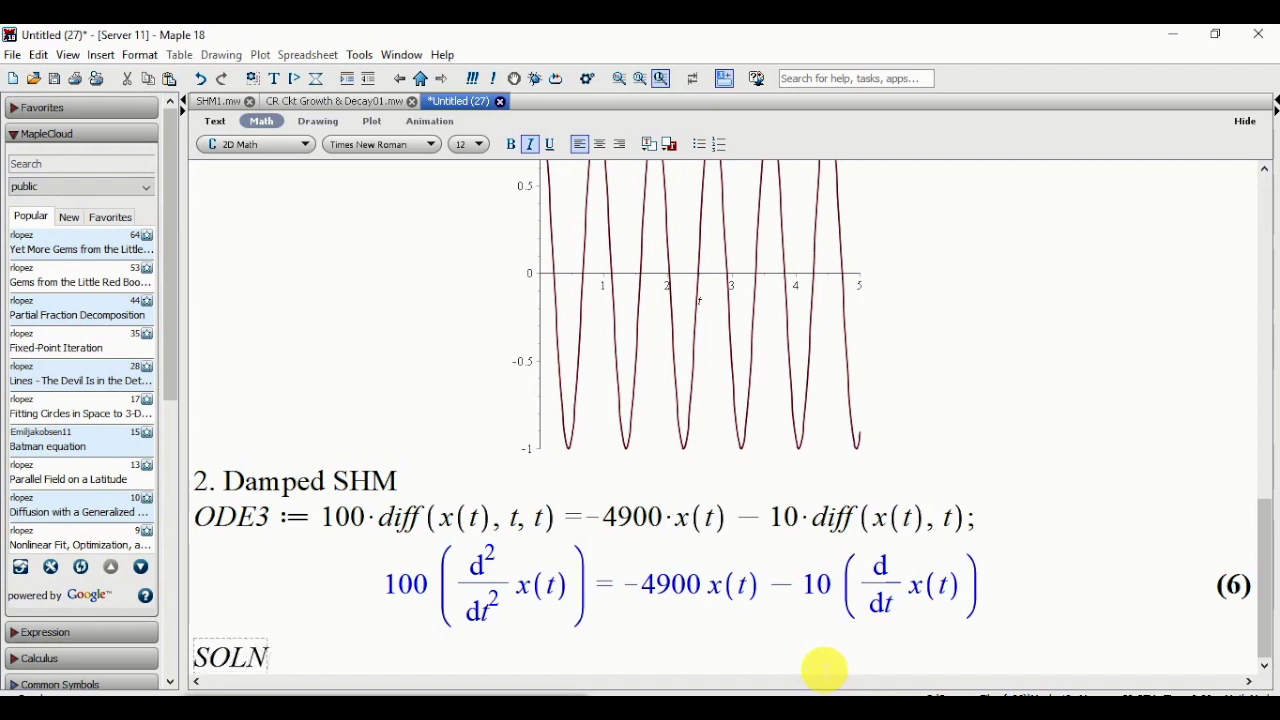
type("3 :")
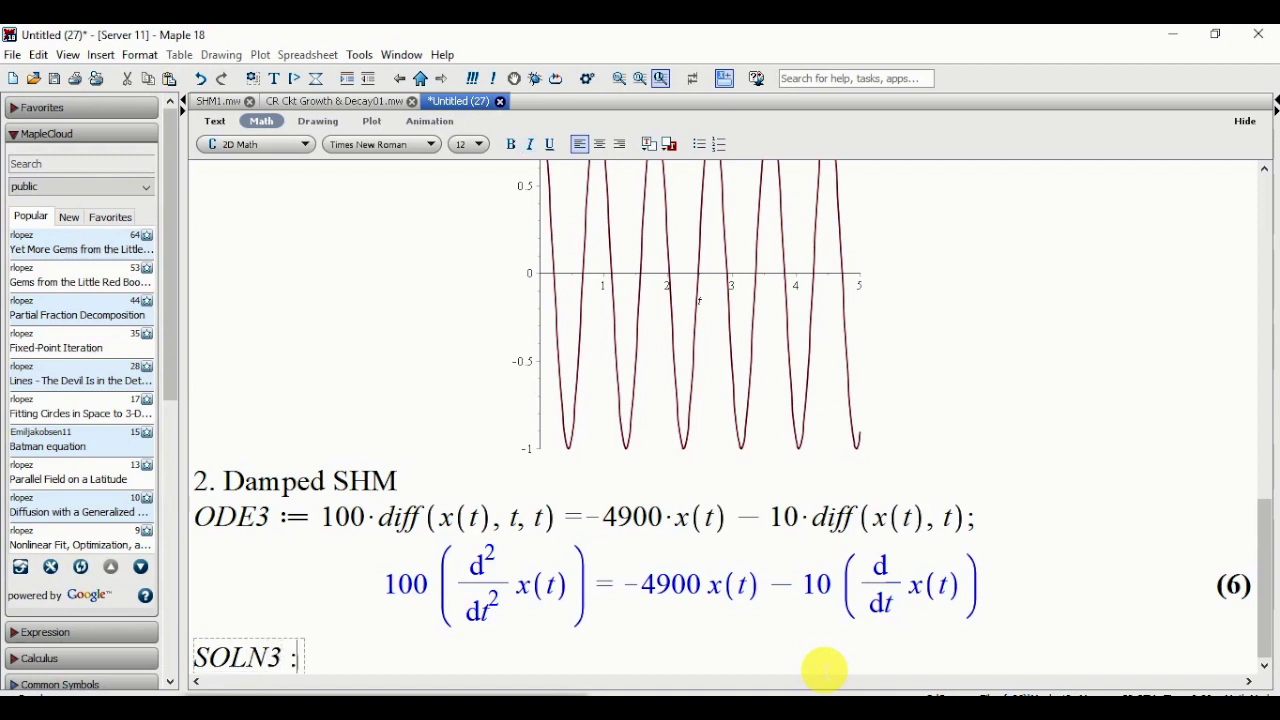
type("= dsolve")
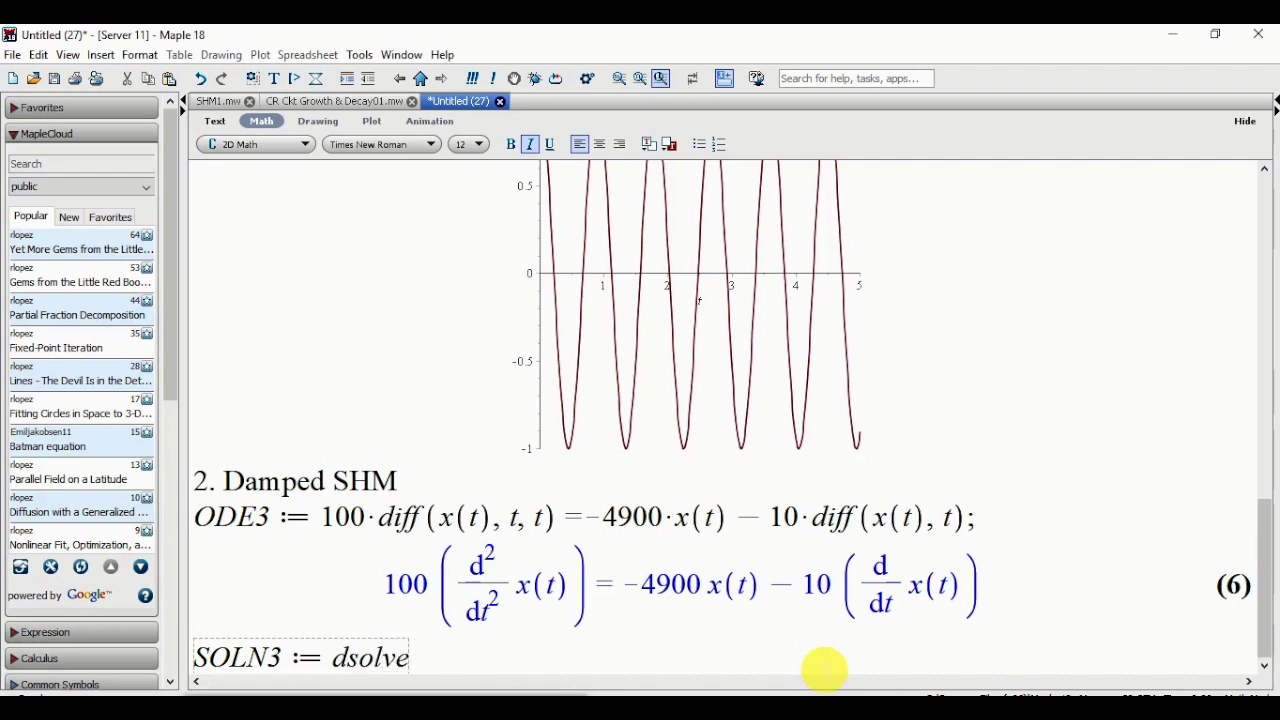
type("( );")
key("Left")
key("Left")
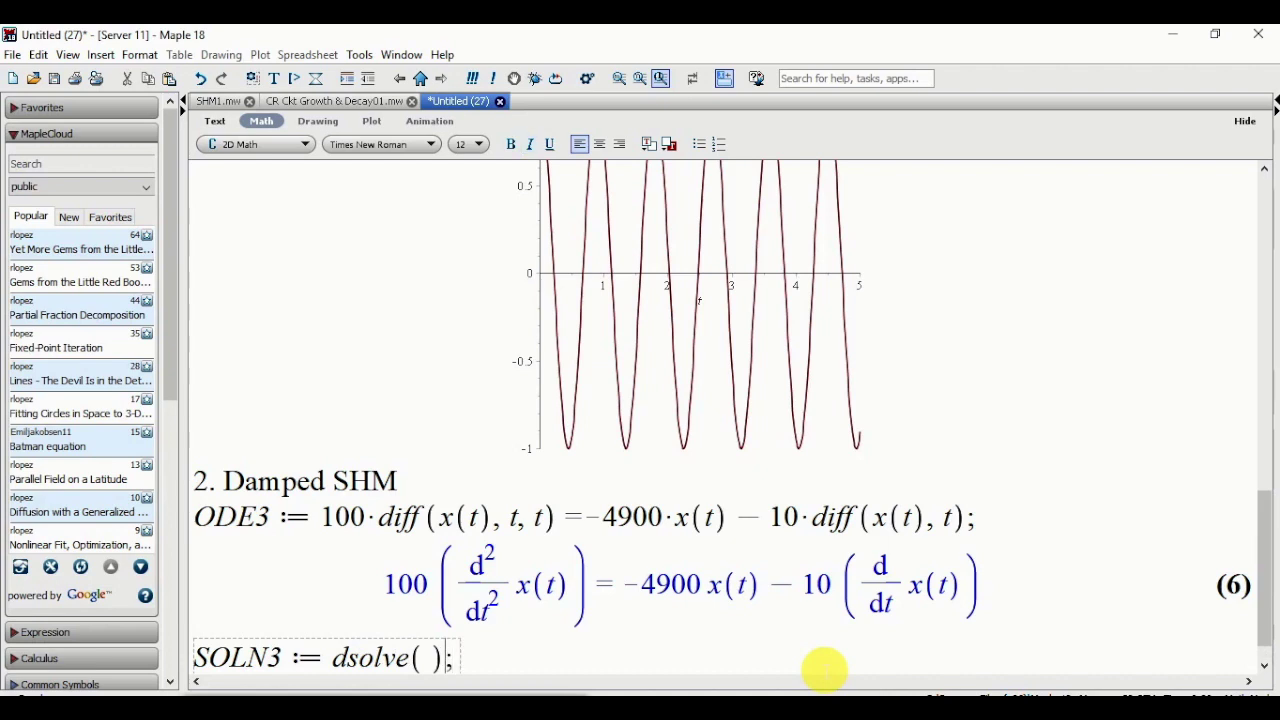
Fill the SOLN3 dsolve arguments with ODE3, x(0) = 1, D(x)(0) = 0 and execute the line
type("ODE3")
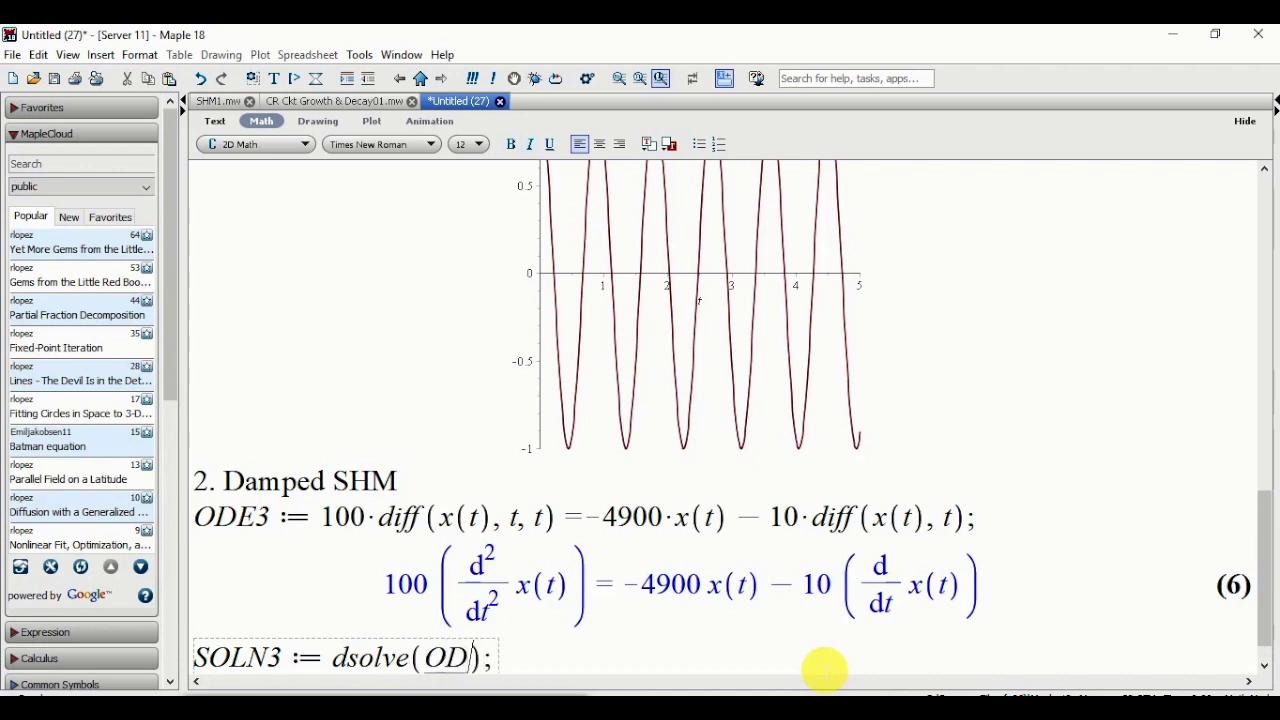
type(", ")
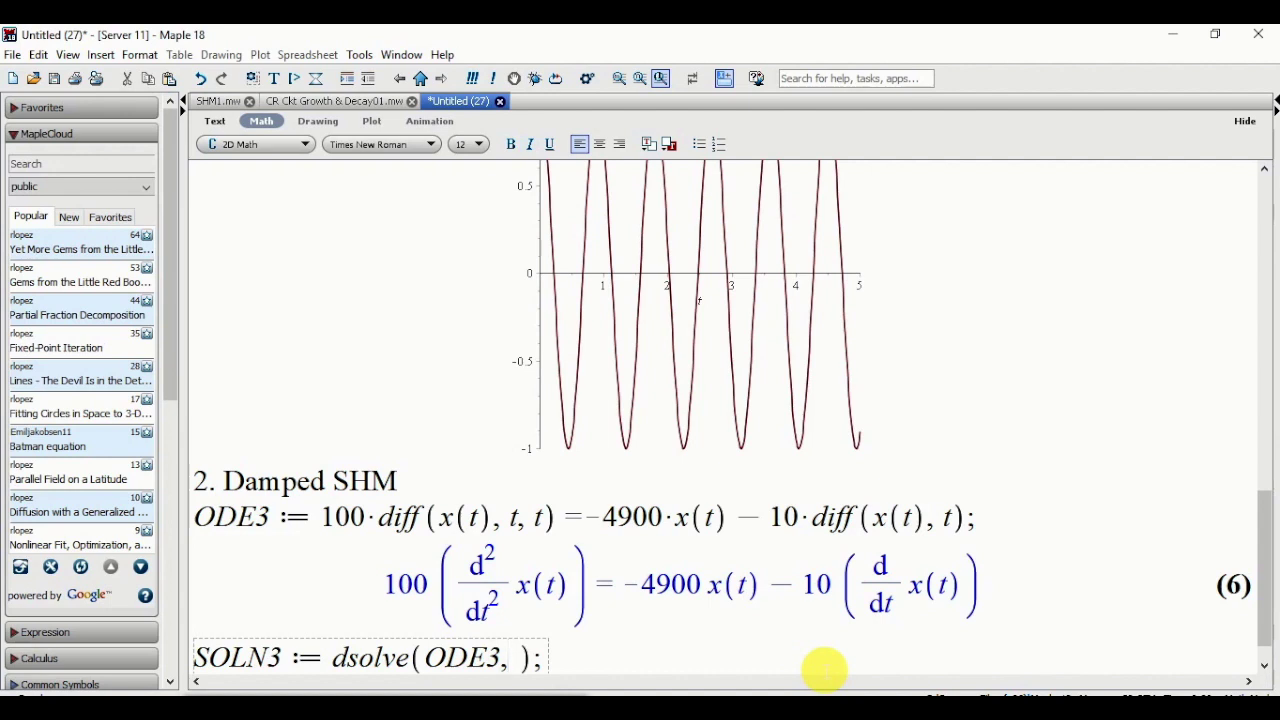
type("x(0) = 1, ")
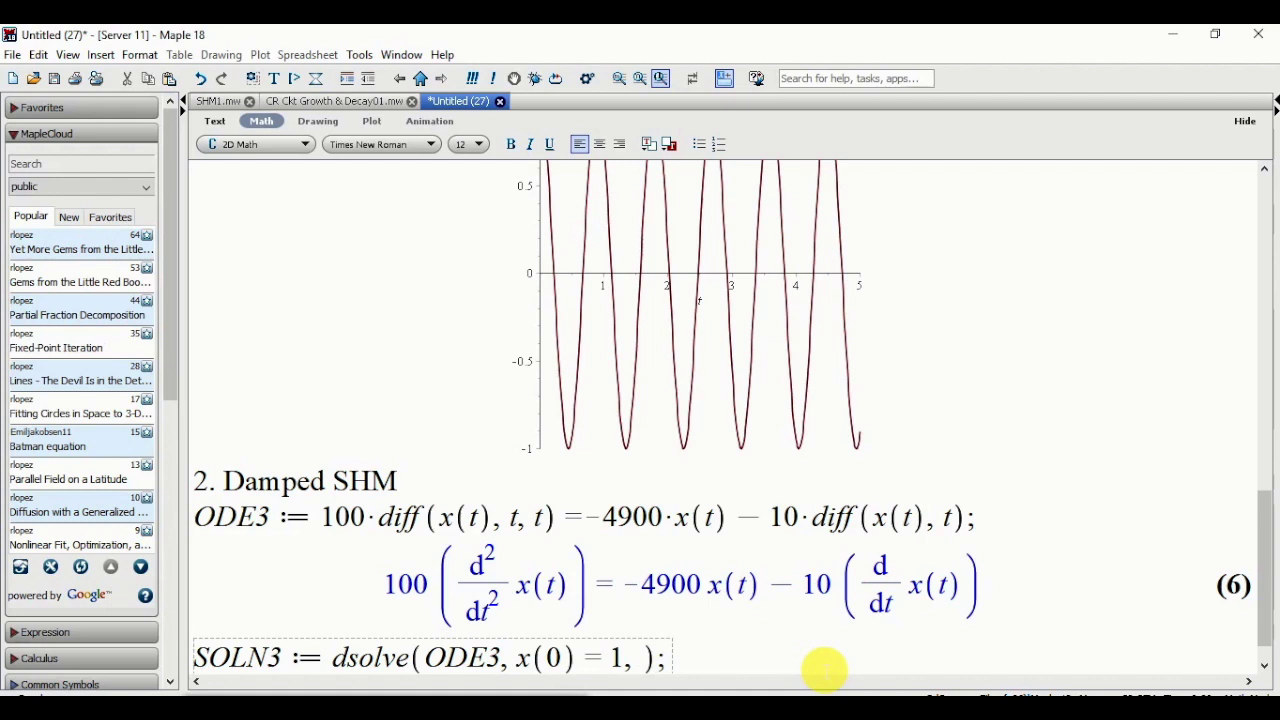
type("D")
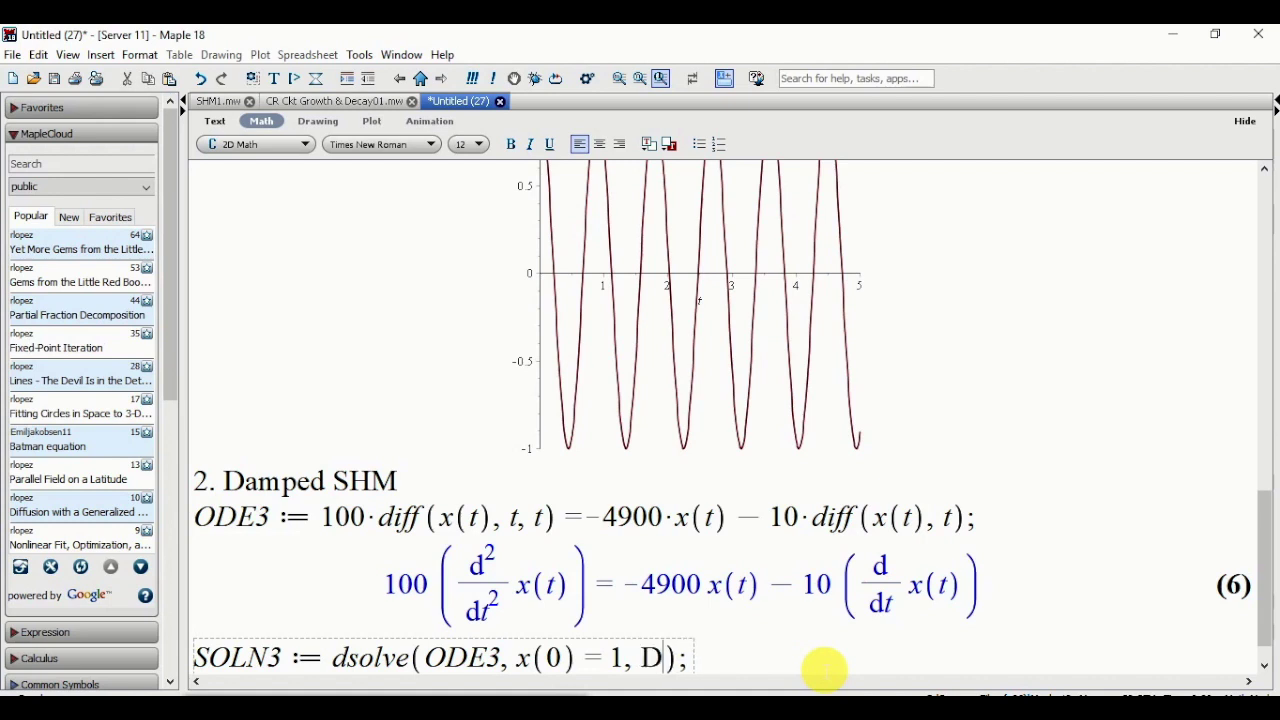
type("(x)")
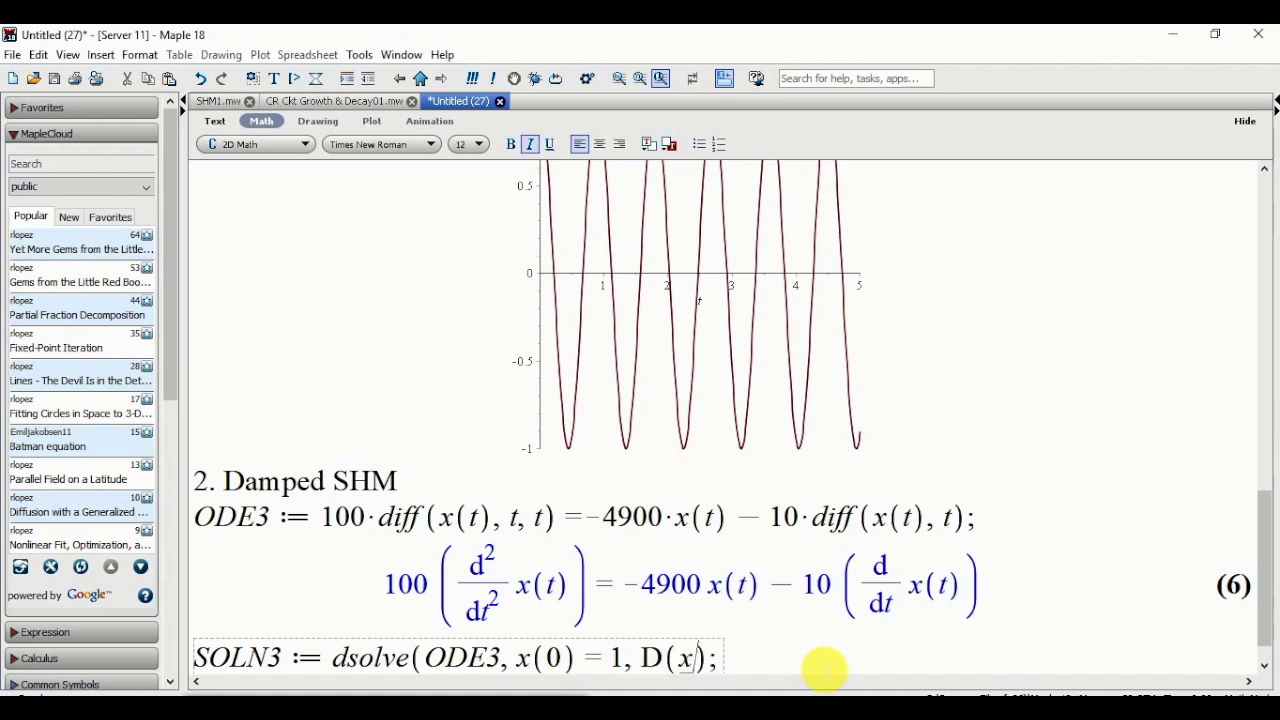
type("(0) ")
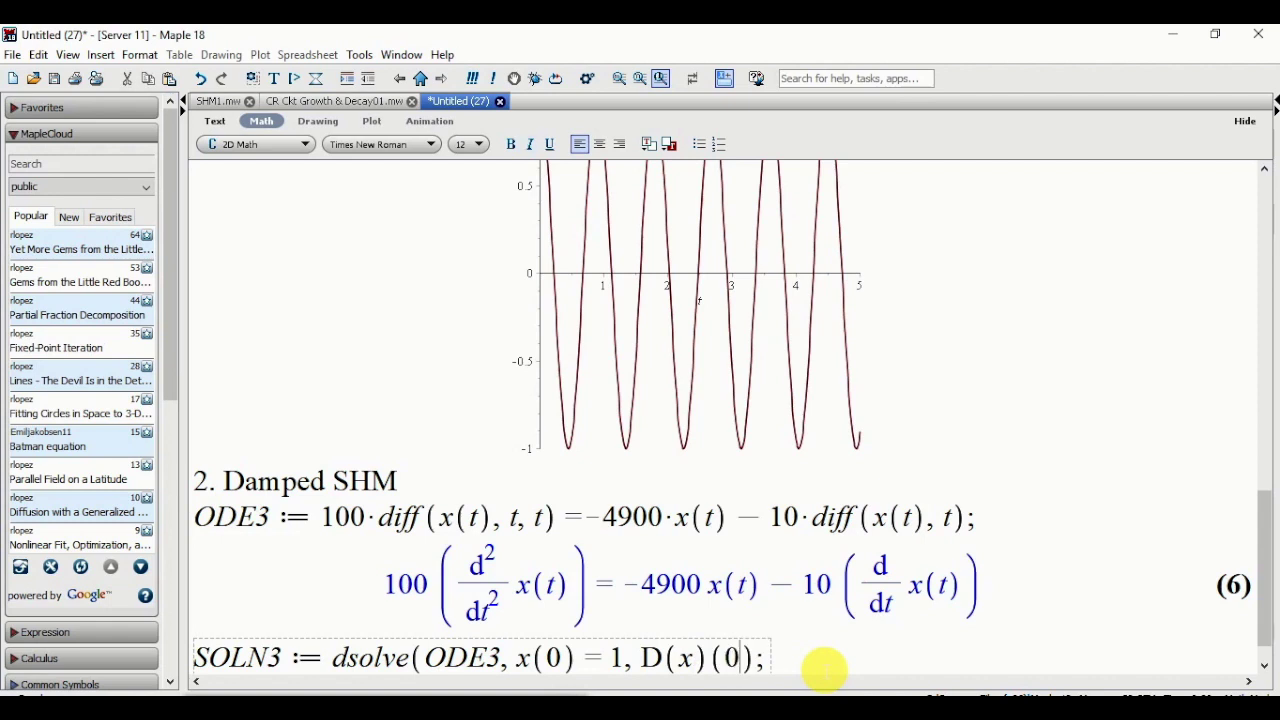
type("= 0")
key("Return")
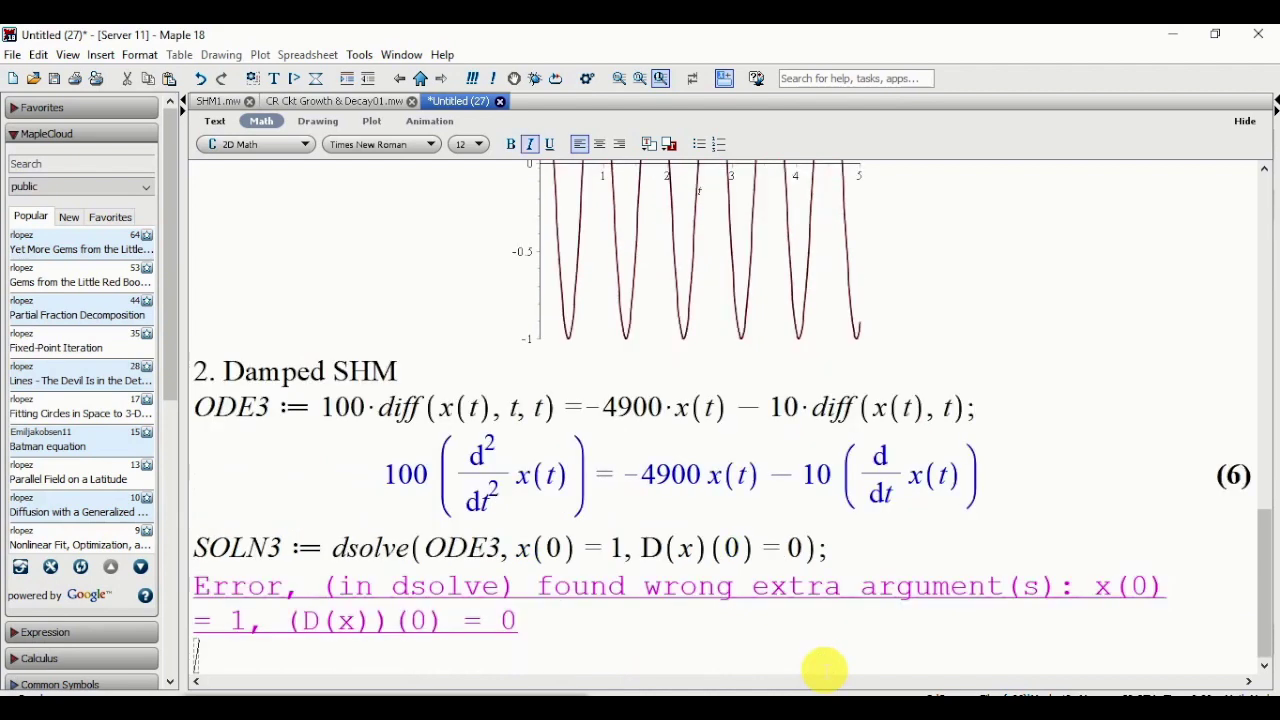
Enclose the dsolve arguments ODE3, x(0) = 1, D(x)(0) = 0 in curly braces and execute SOLN3 again
mouse_move(440, 625)
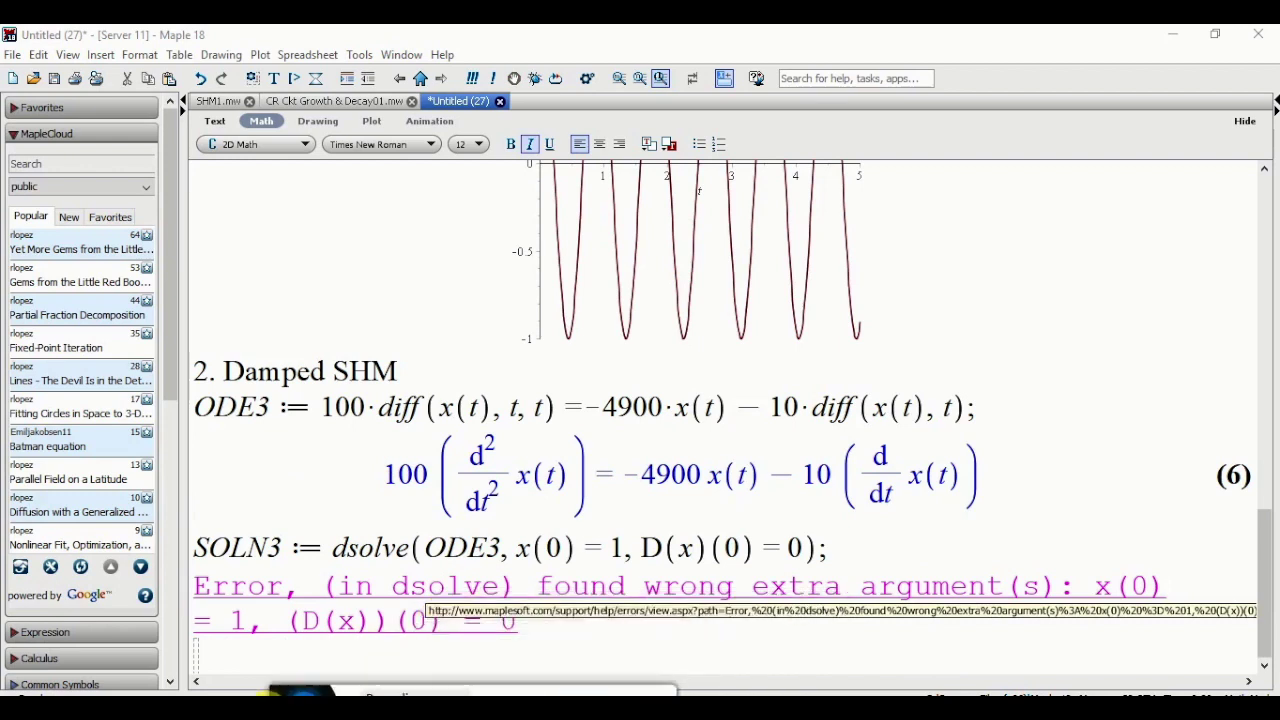
left_click(428, 550)
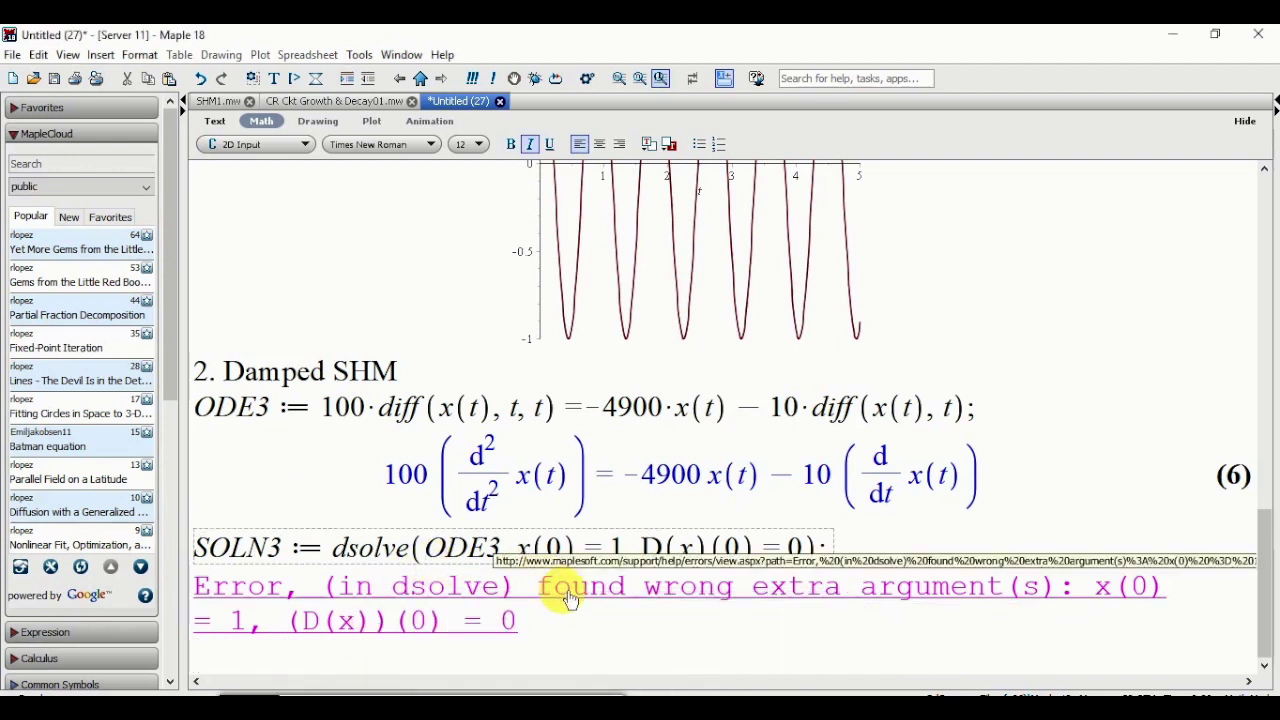
type("{")
key("Right")
key("Right")
key("Right")
key("Right")
key("Right")
key("Right")
key("Right")
key("Right")
key("Right")
key("Right")
key("Right")
key("Right")
key("Right")
key("Right")
key("Right")
key("Right")
key("Right")
key("Right")
key("Right")
key("Right")
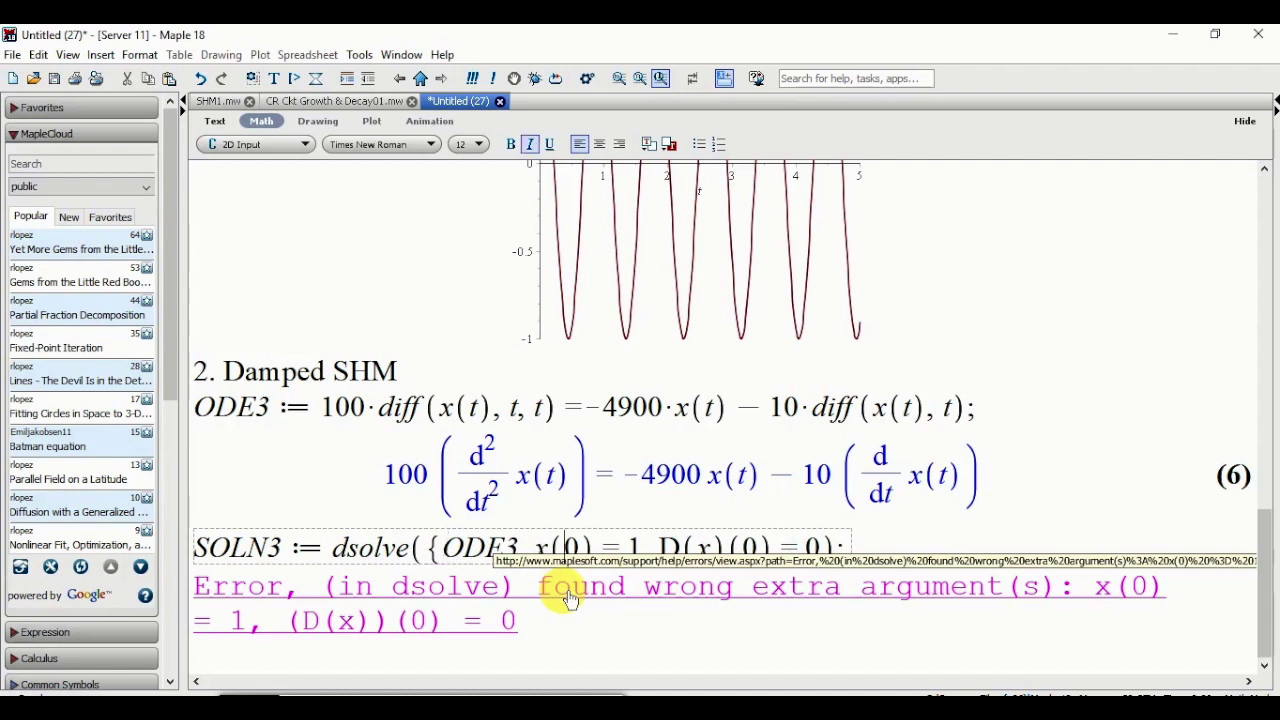
key("Right")
type("}")
key("Return")
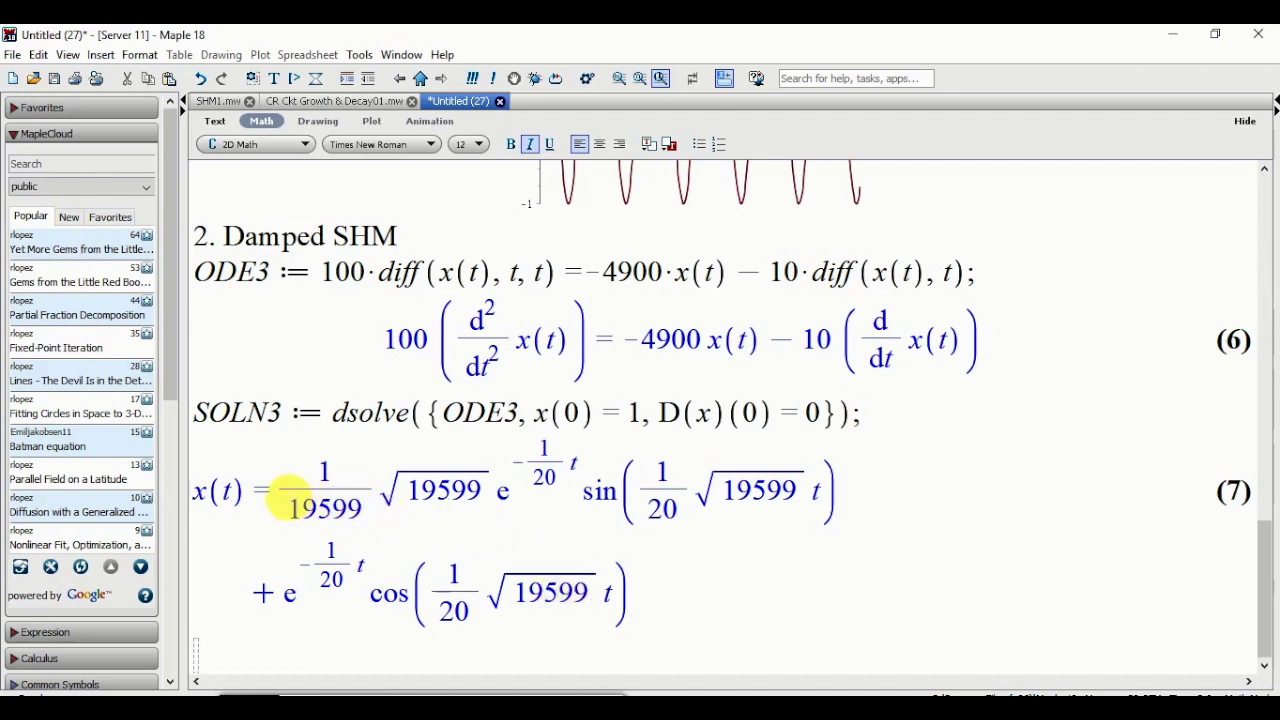
left_click_drag(287, 497, 588, 505)
left_click(581, 511)
left_click(560, 468)
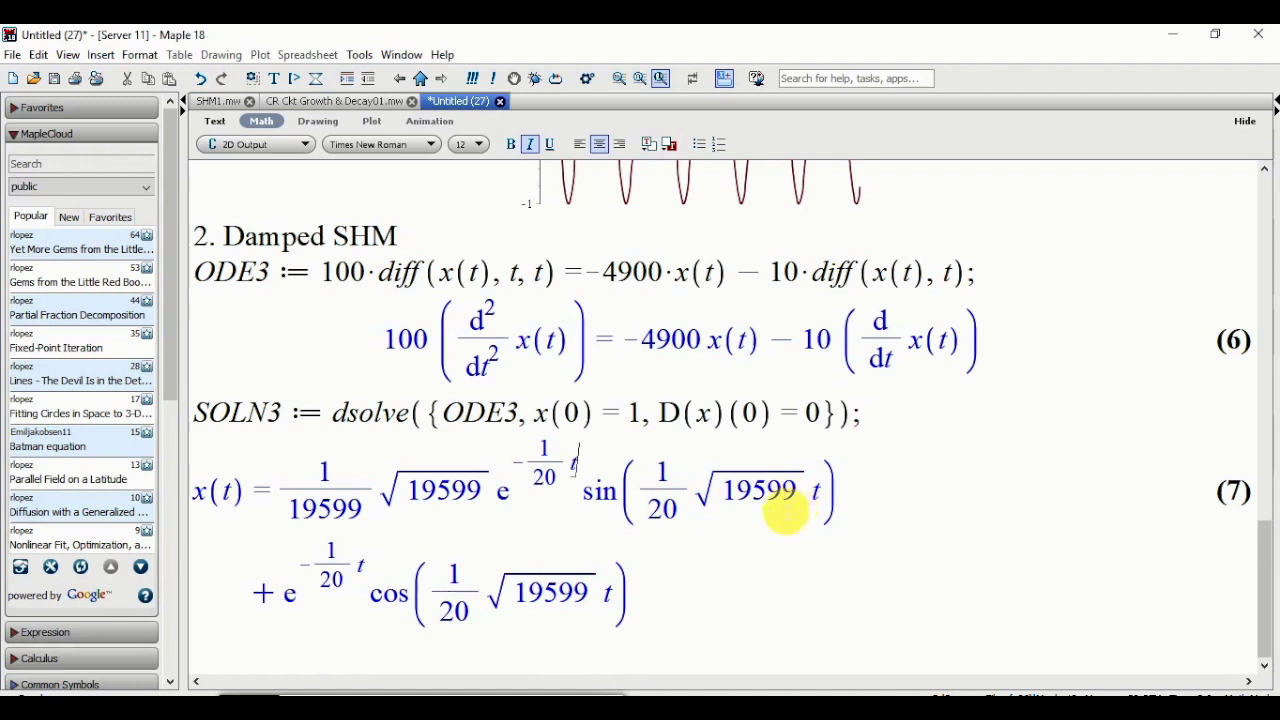
Plot the damped solution below its output with plot(rhs(SOLN3), t = 0 ..10);
left_click(248, 658)
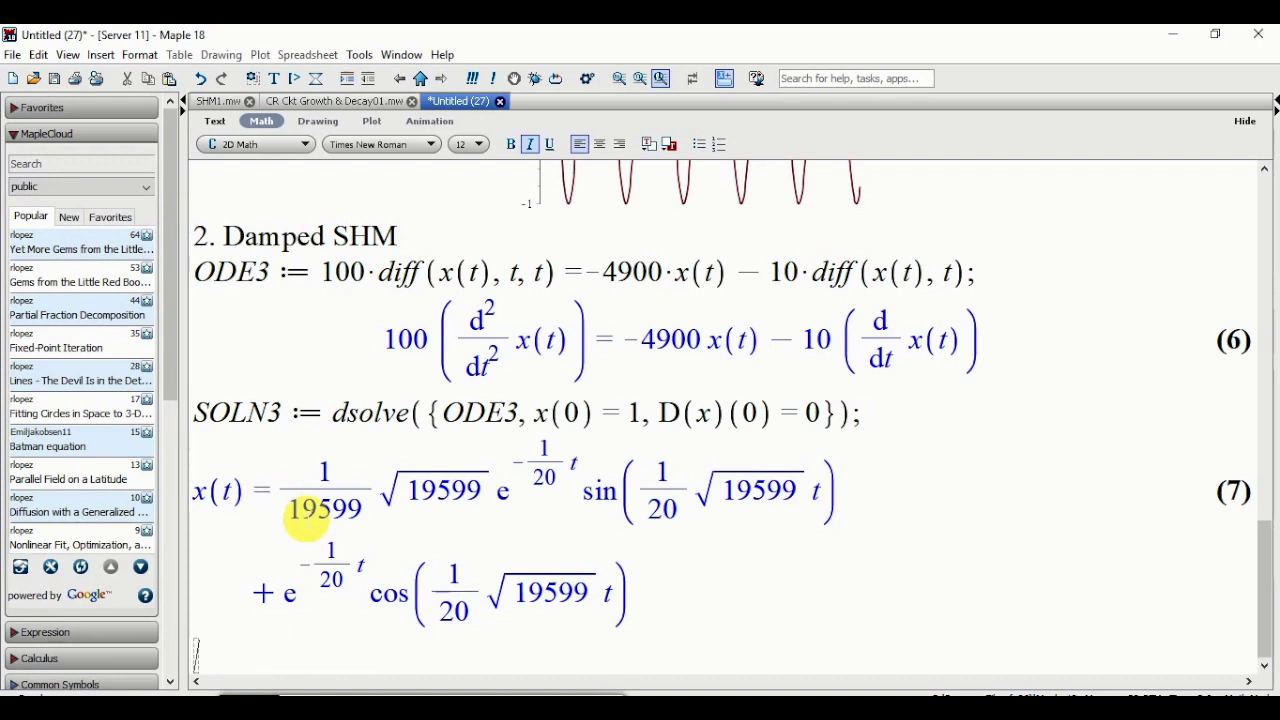
type("plot")
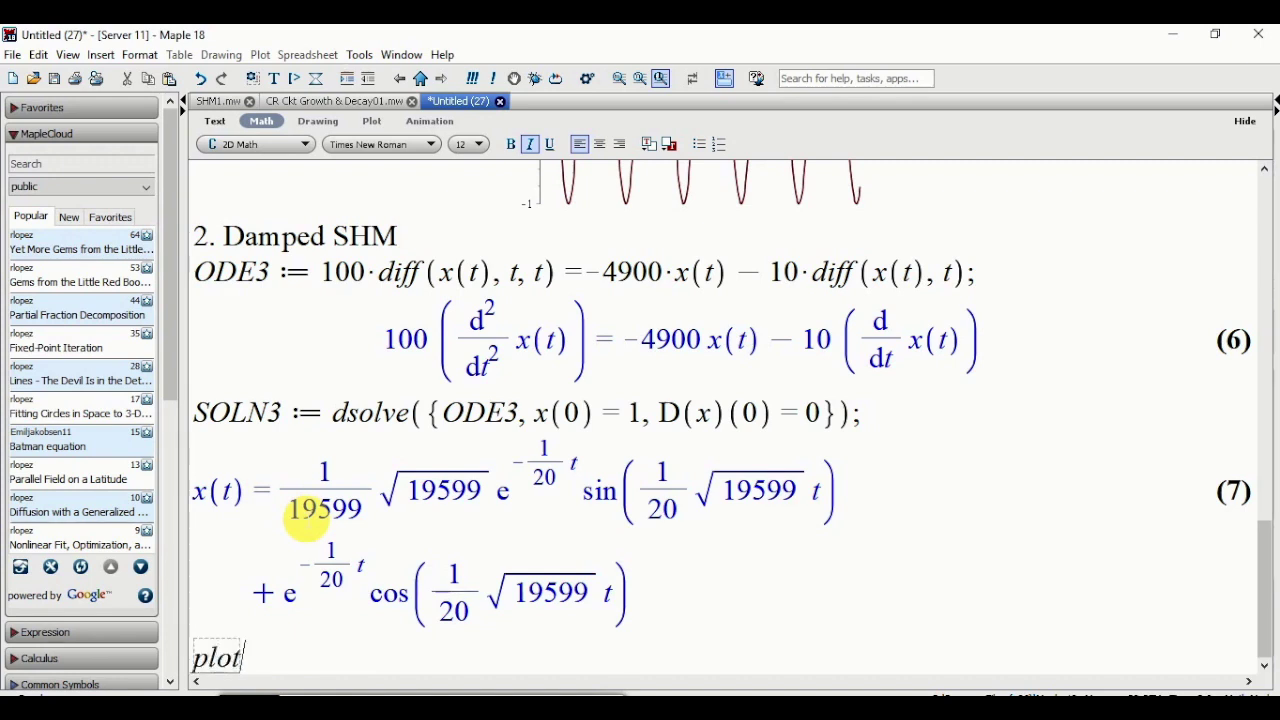
type("( );")
key("Left")
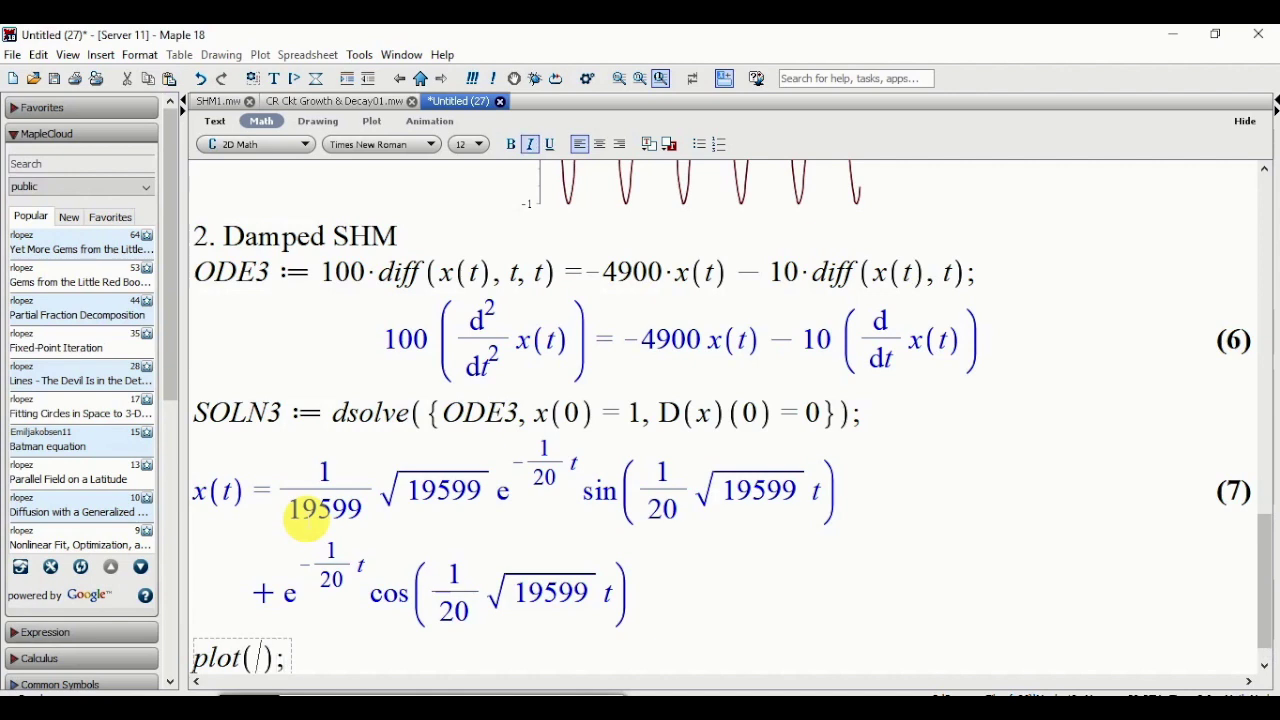
type("rhs")
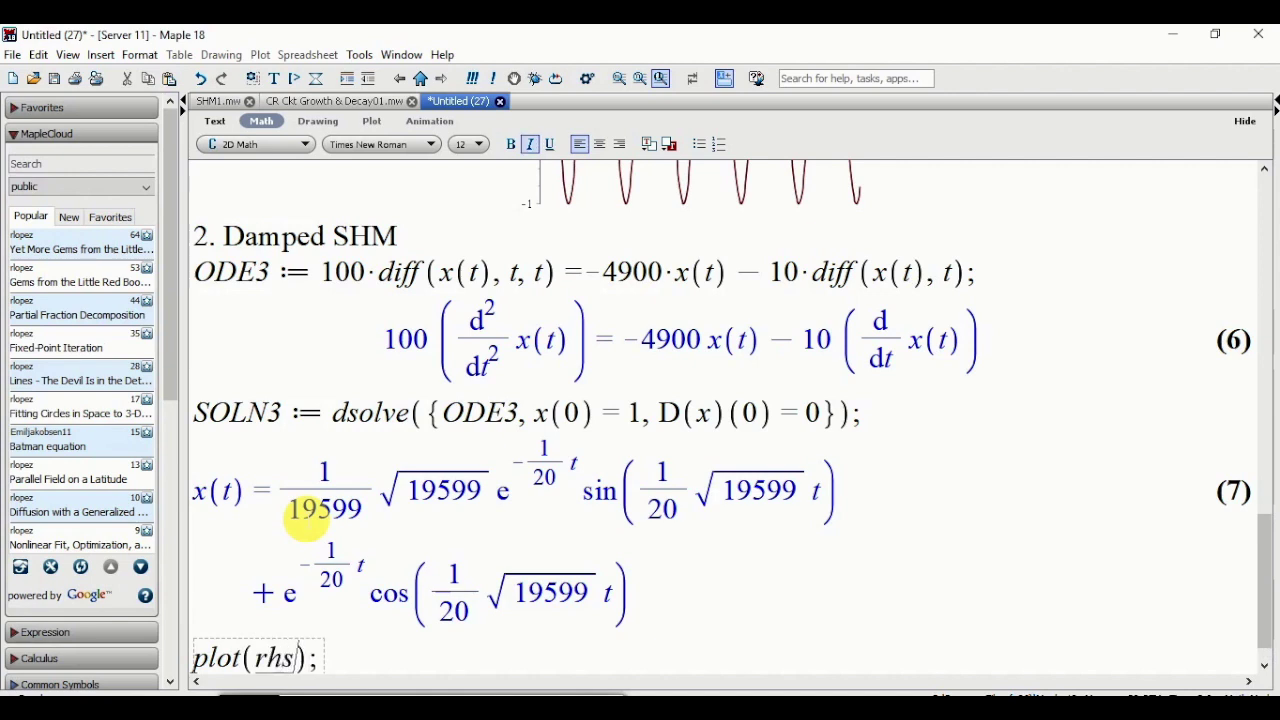
type("(SOLN3")
key("Right")
type(", t = 0 ..10")
key("Return")
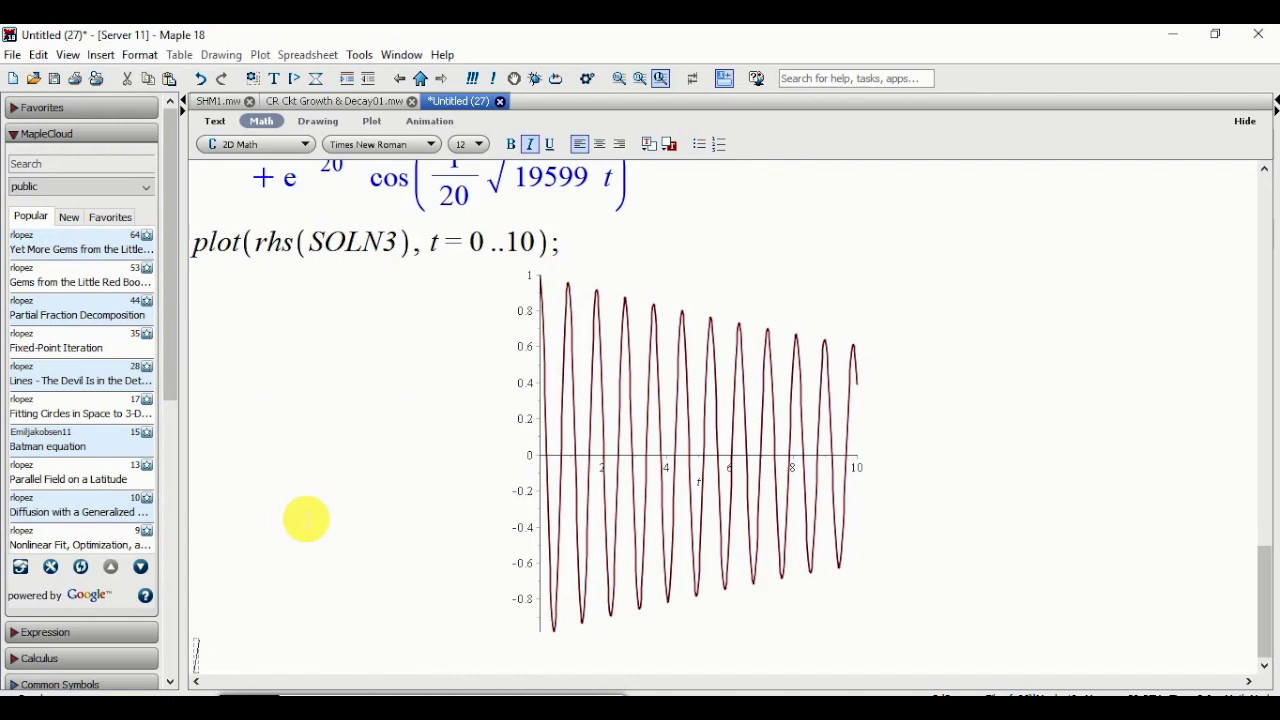
Extend the SOLN3 plot's time range to t = 0 ..50 and execute the plot command again
left_click_drag(506, 246, 521, 247)
type("5")
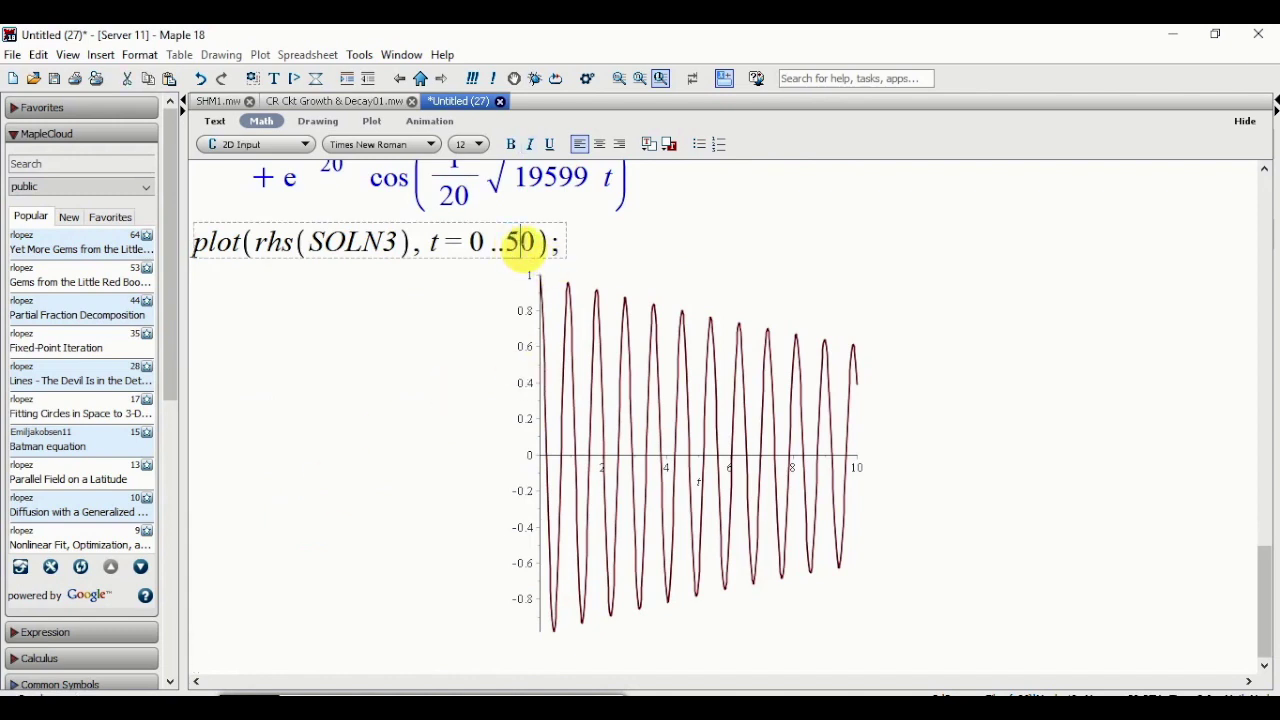
key("Return")
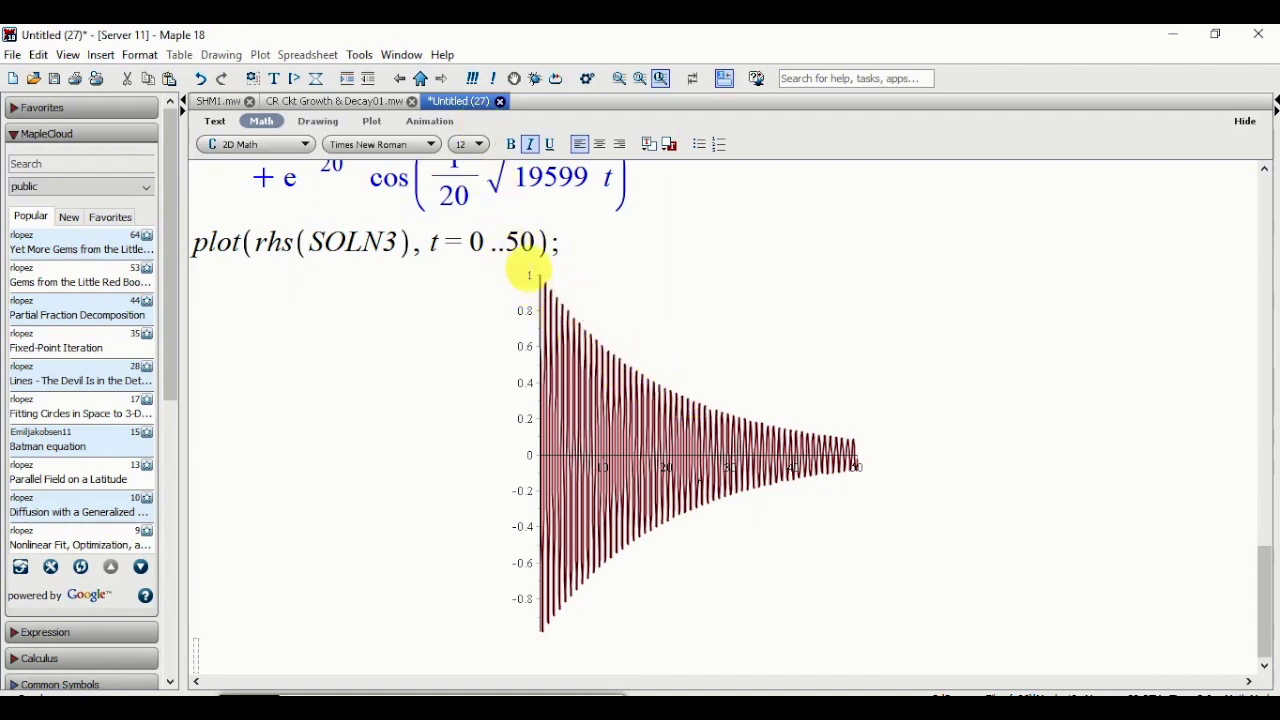
Set the SOLN3 plot's time range to t = 0 ..100 and redraw the graph
left_click(520, 243)
key("shift+Left")
type("10")
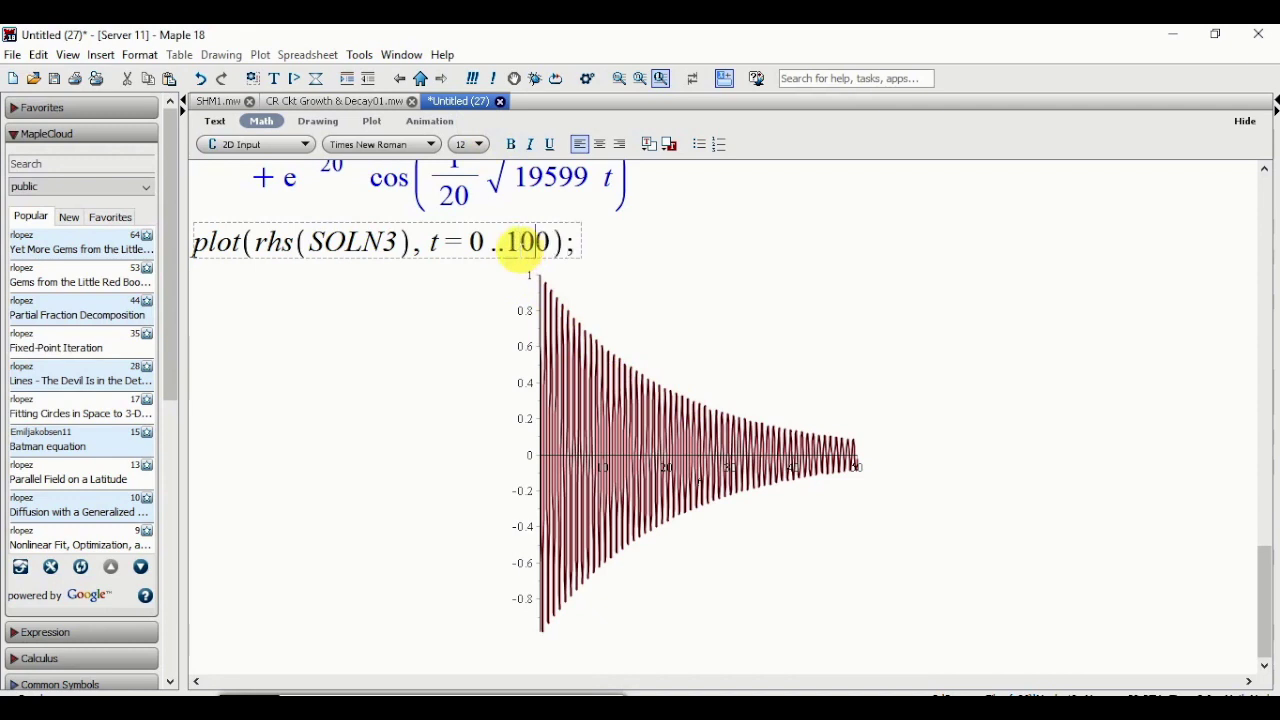
key("Return")
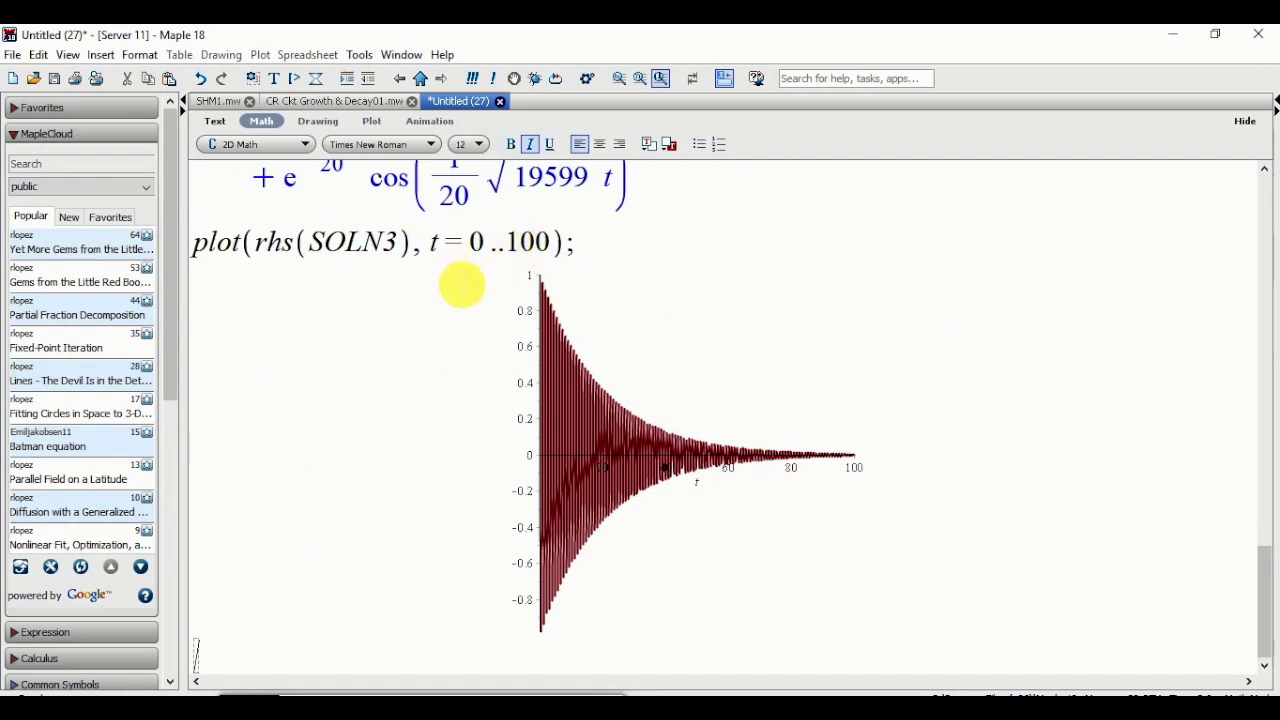
Set the second-derivative coefficient in ODE3 to 10 and re-execute the equation, its solution and the plot
scroll(463, 292, "up", 5)
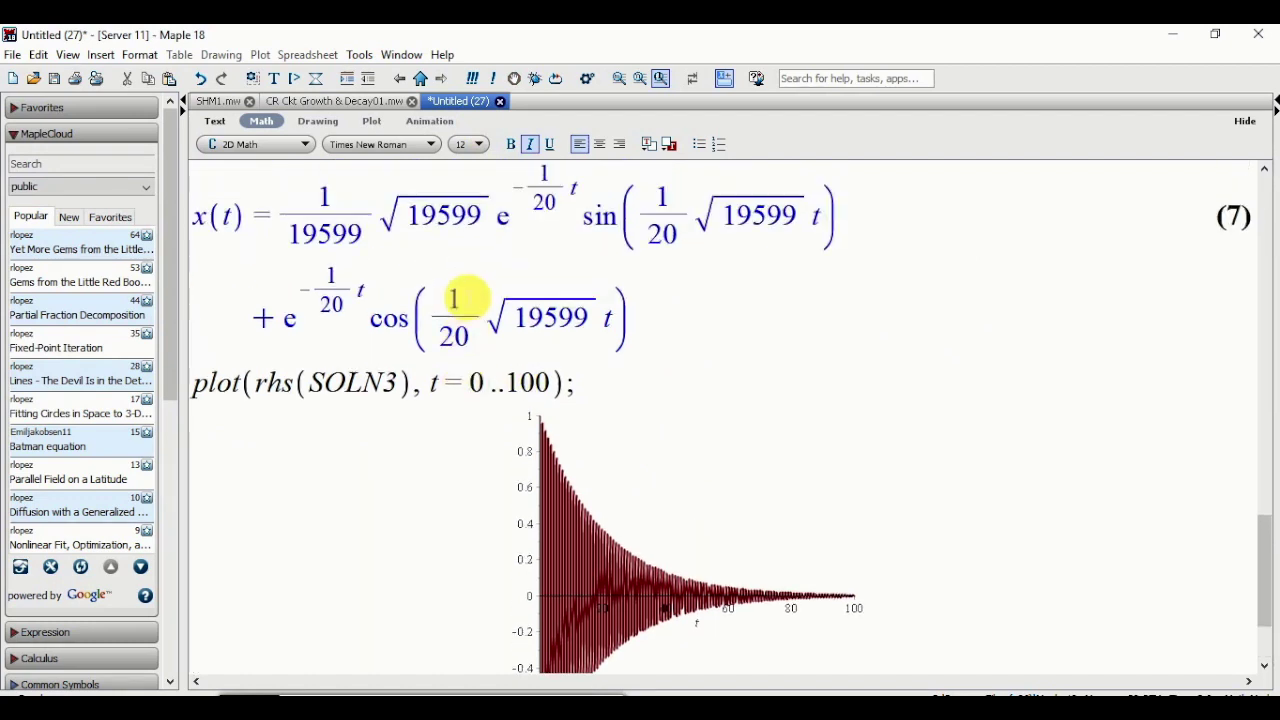
scroll(470, 305, "up", 2)
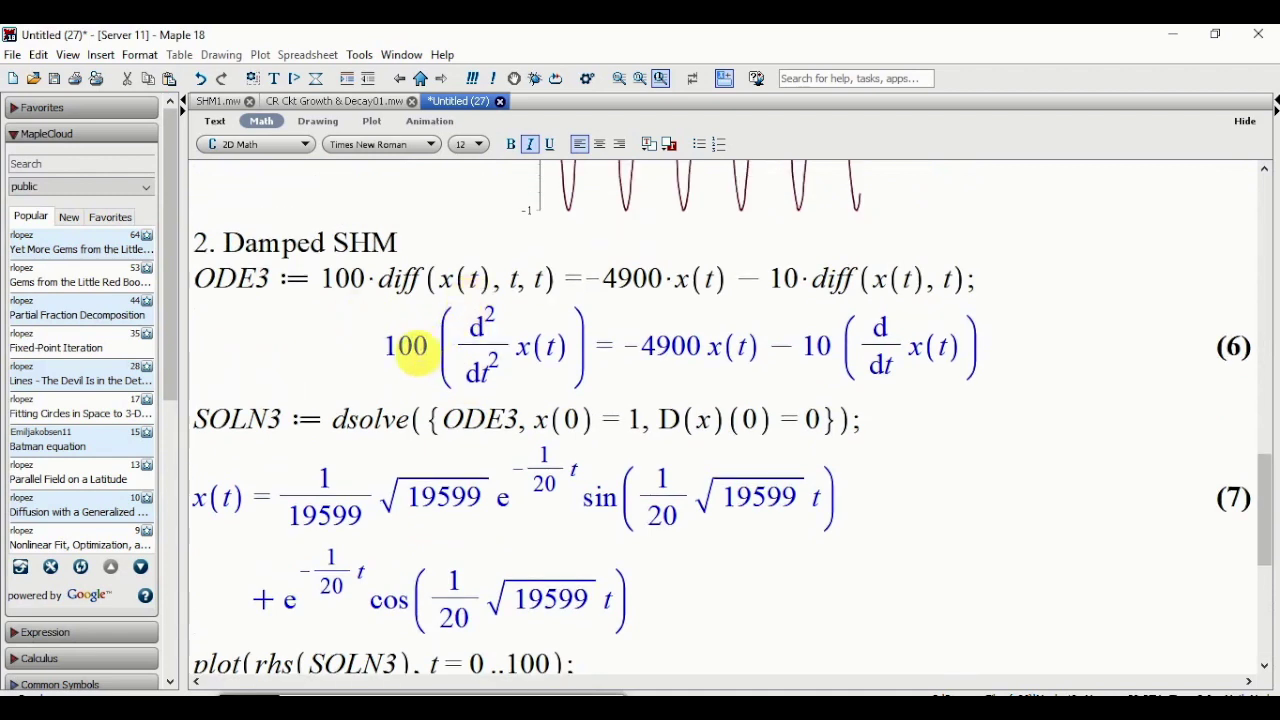
double_click(408, 347)
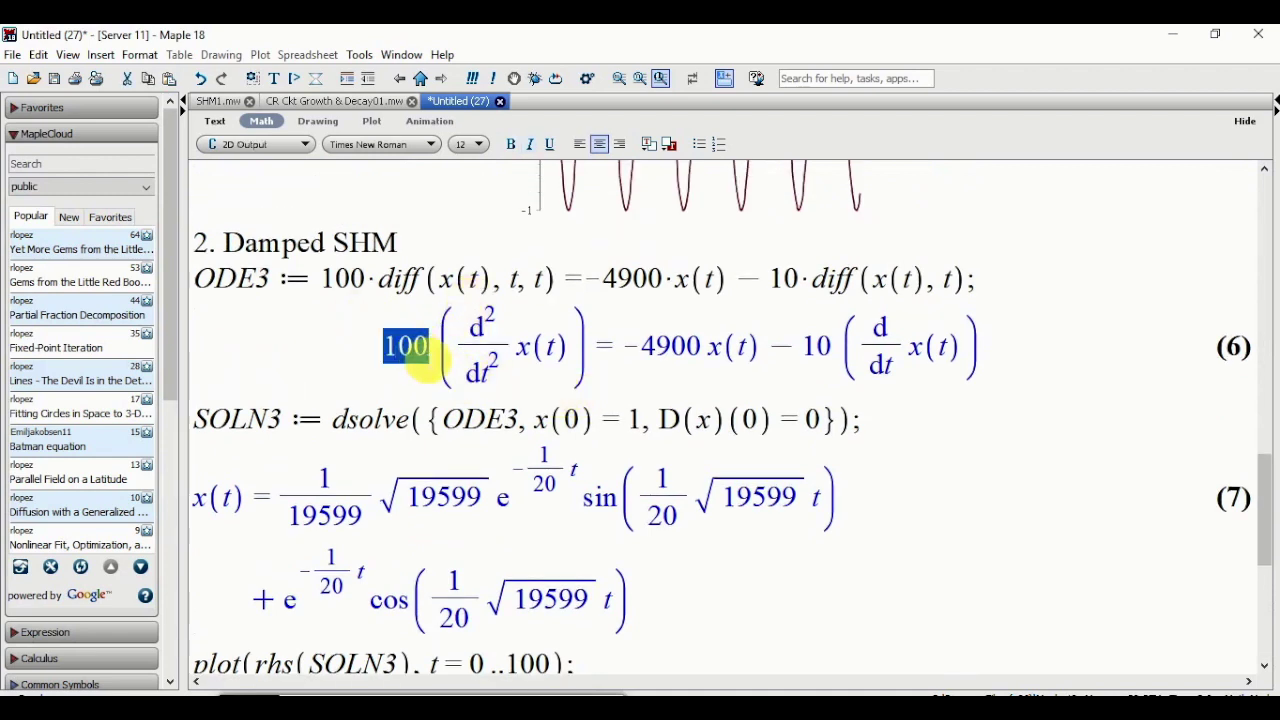
left_click(426, 346)
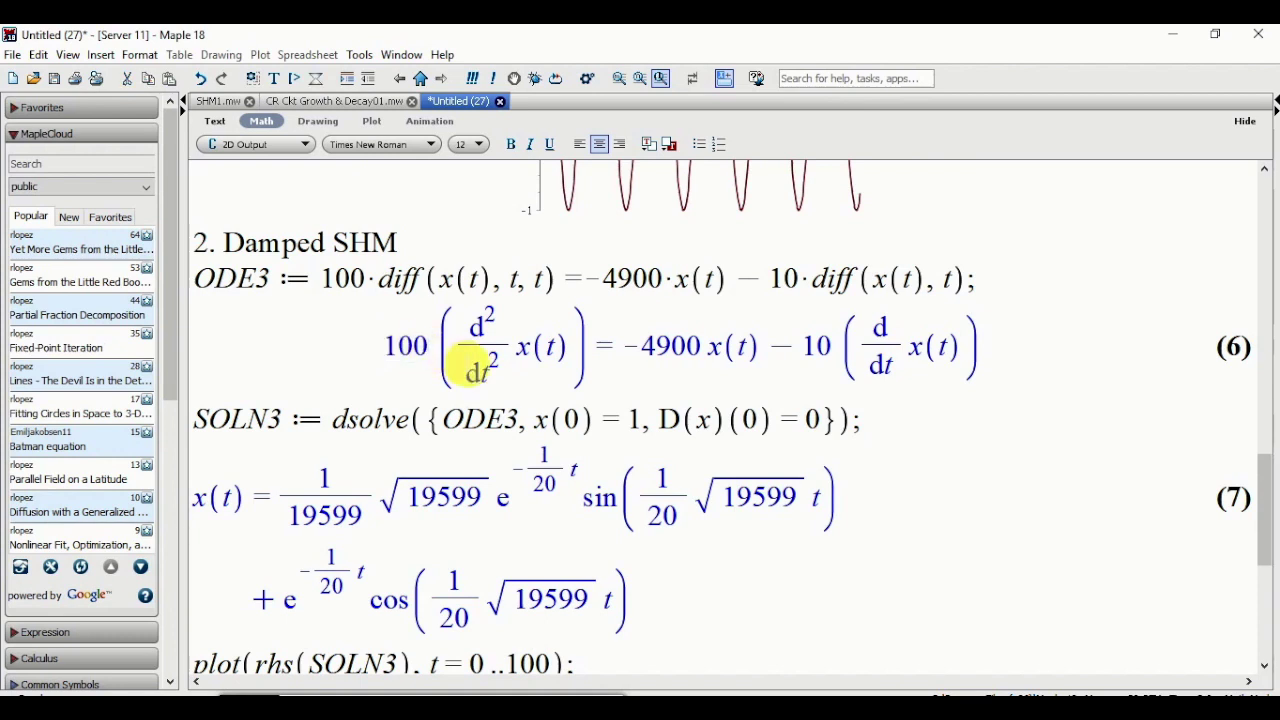
left_click(352, 282)
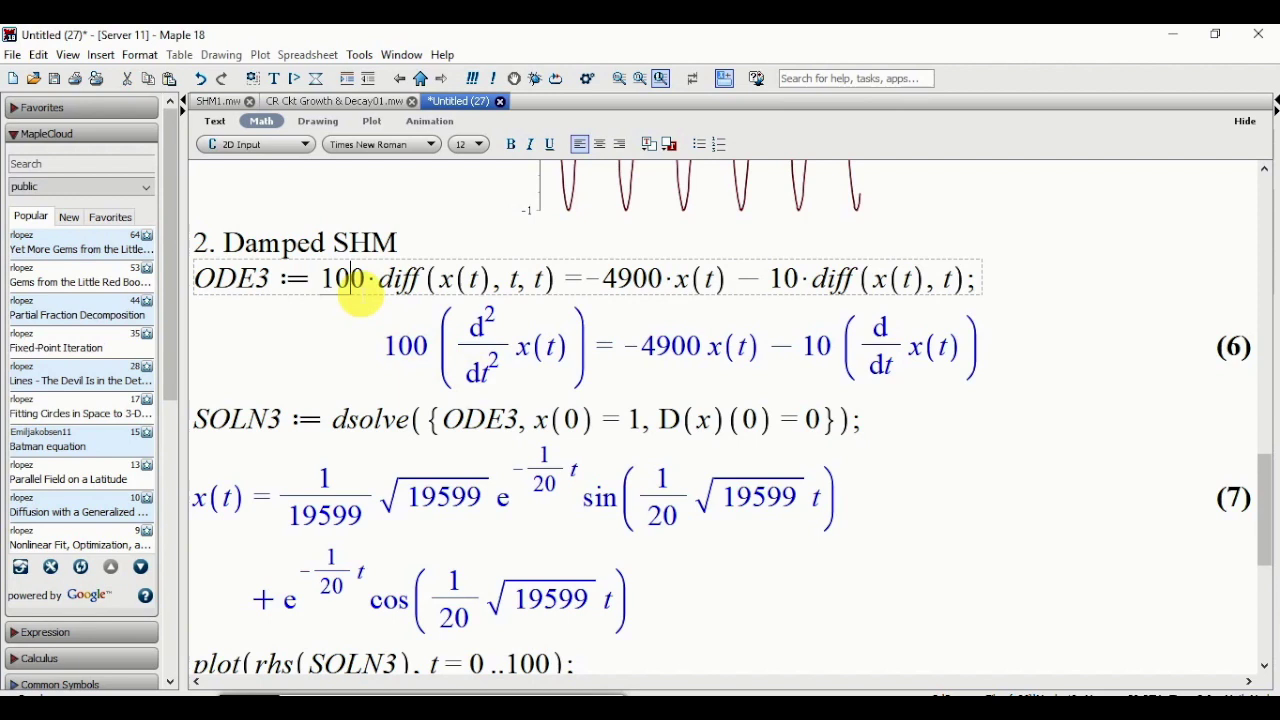
key("Delete")
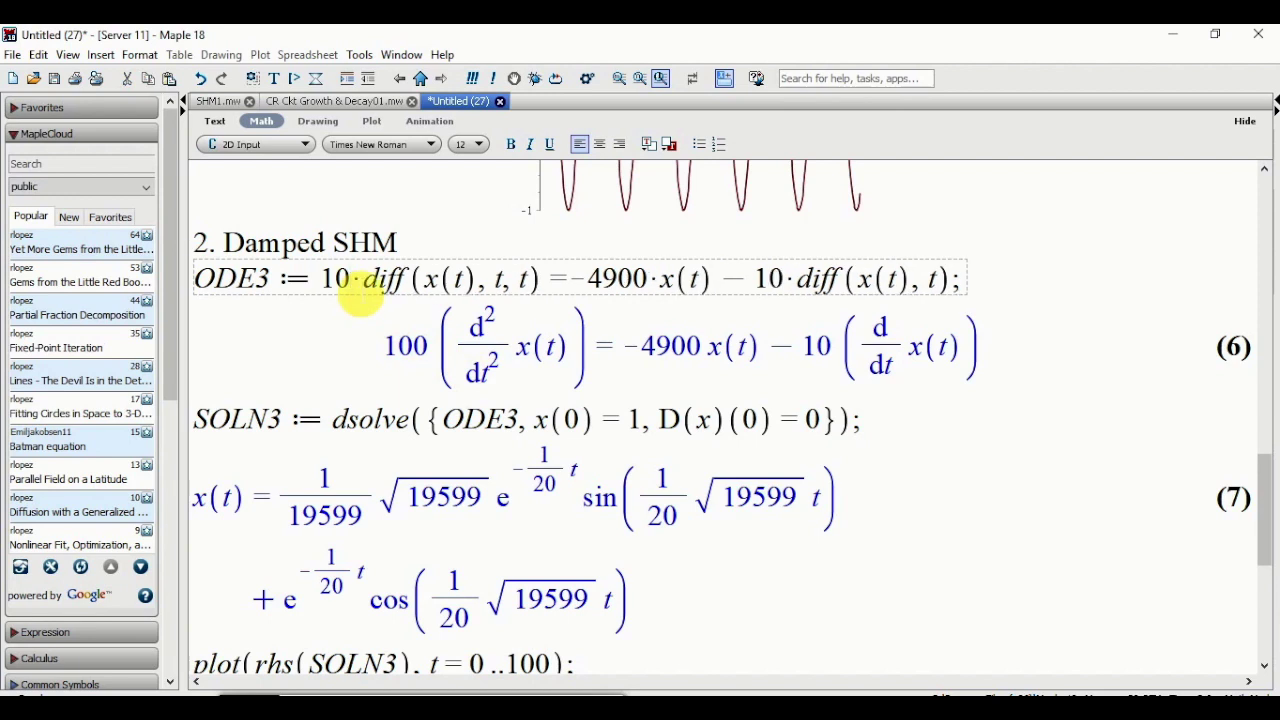
key("Return")
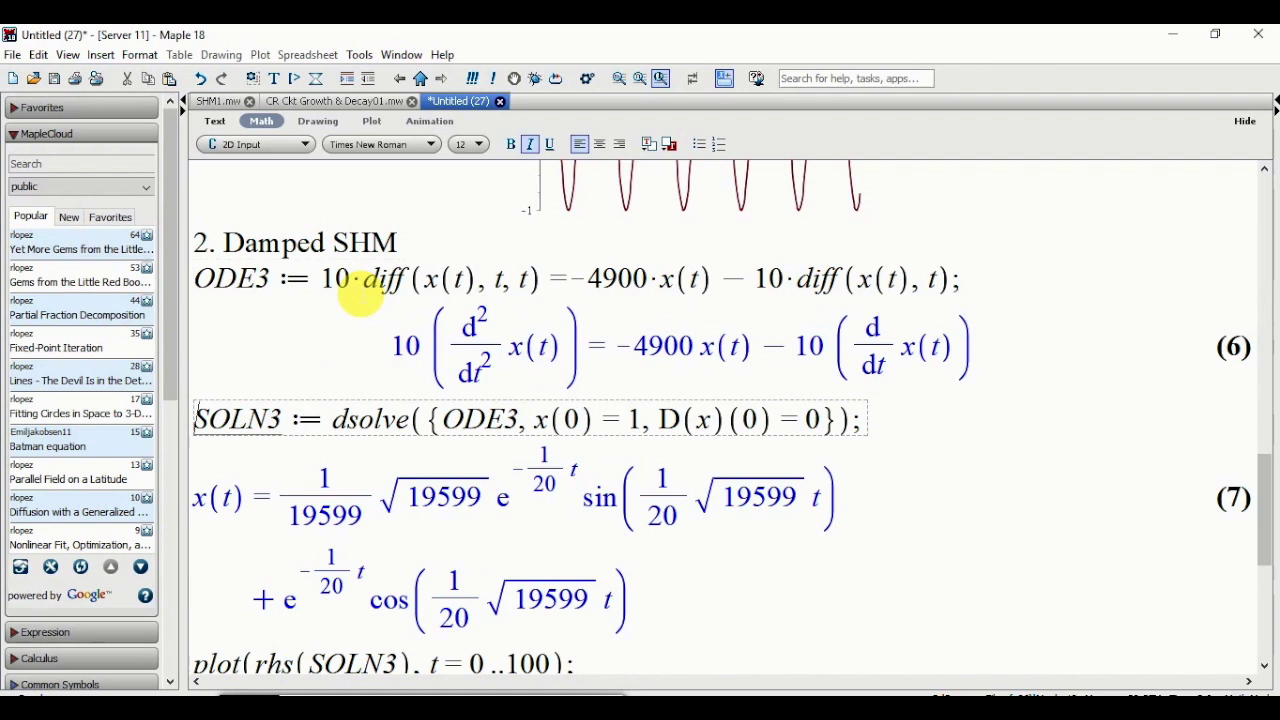
key("Return")
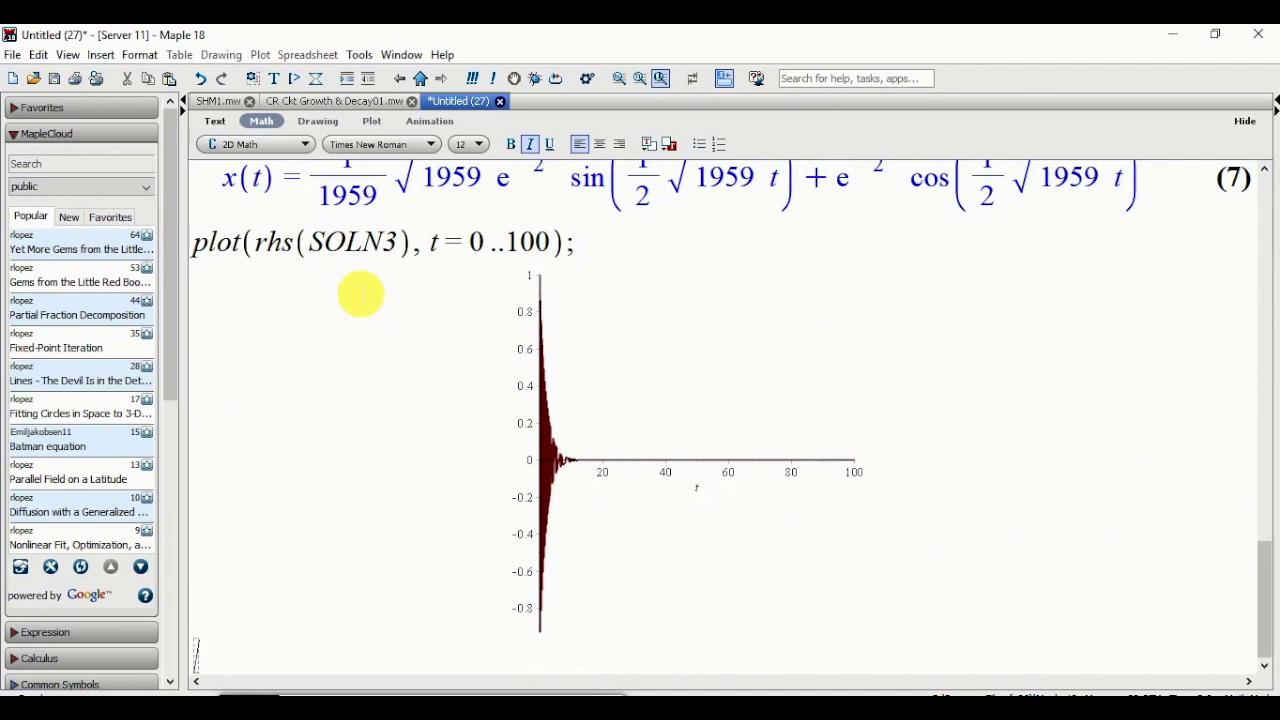
Change the coefficient of diff(x(t), t, t) in ODE3 to 500 and rerun ODE3, SOLN3 and the plot
scroll(360, 293, "up", 10)
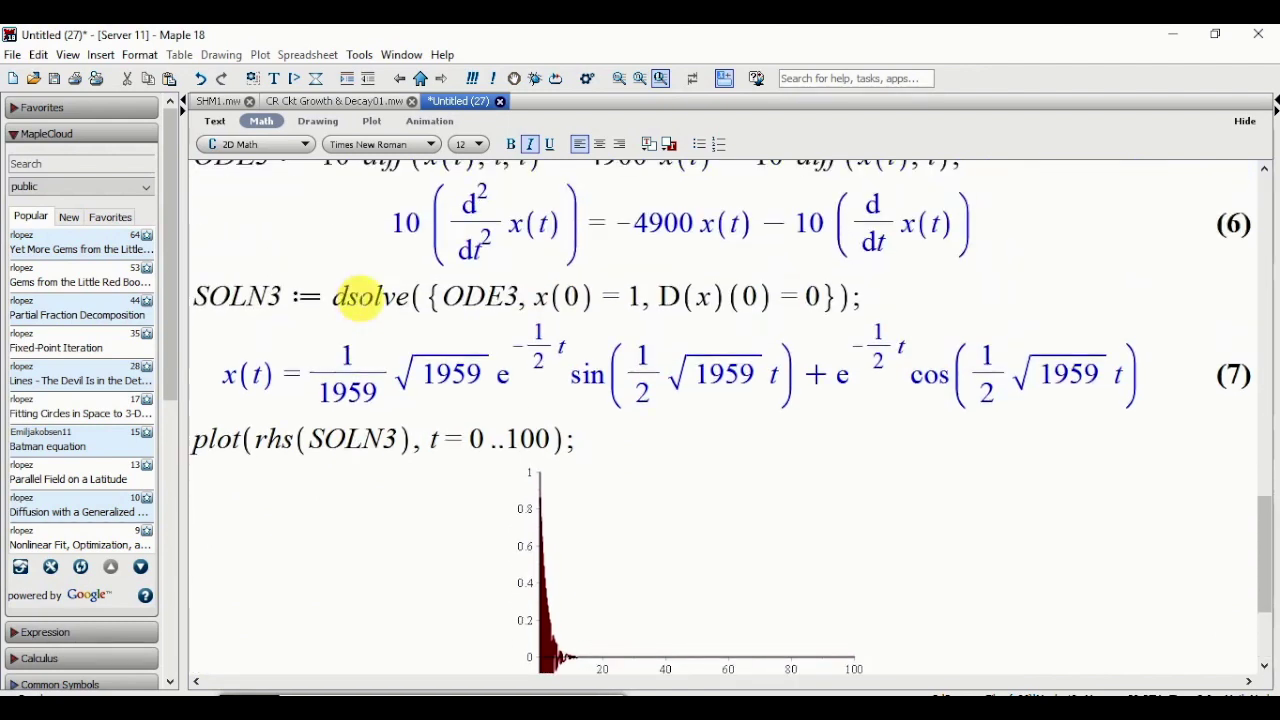
left_click(340, 377)
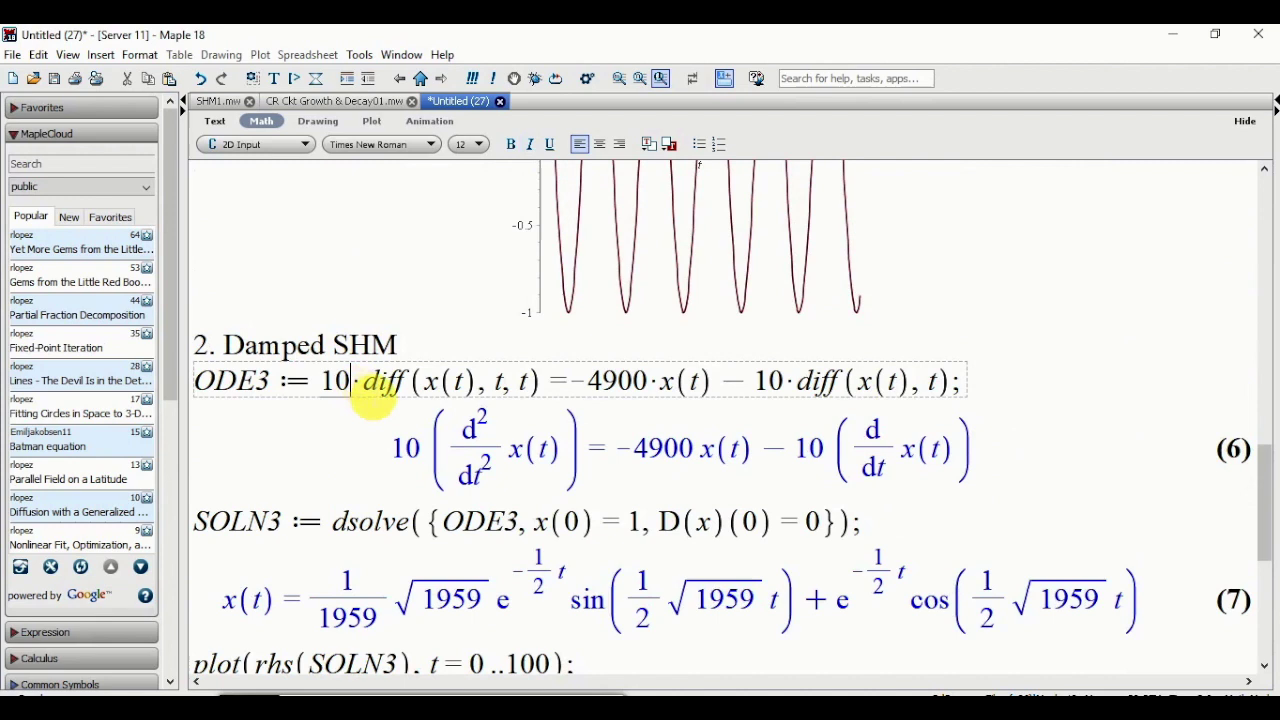
key("BackSpace")
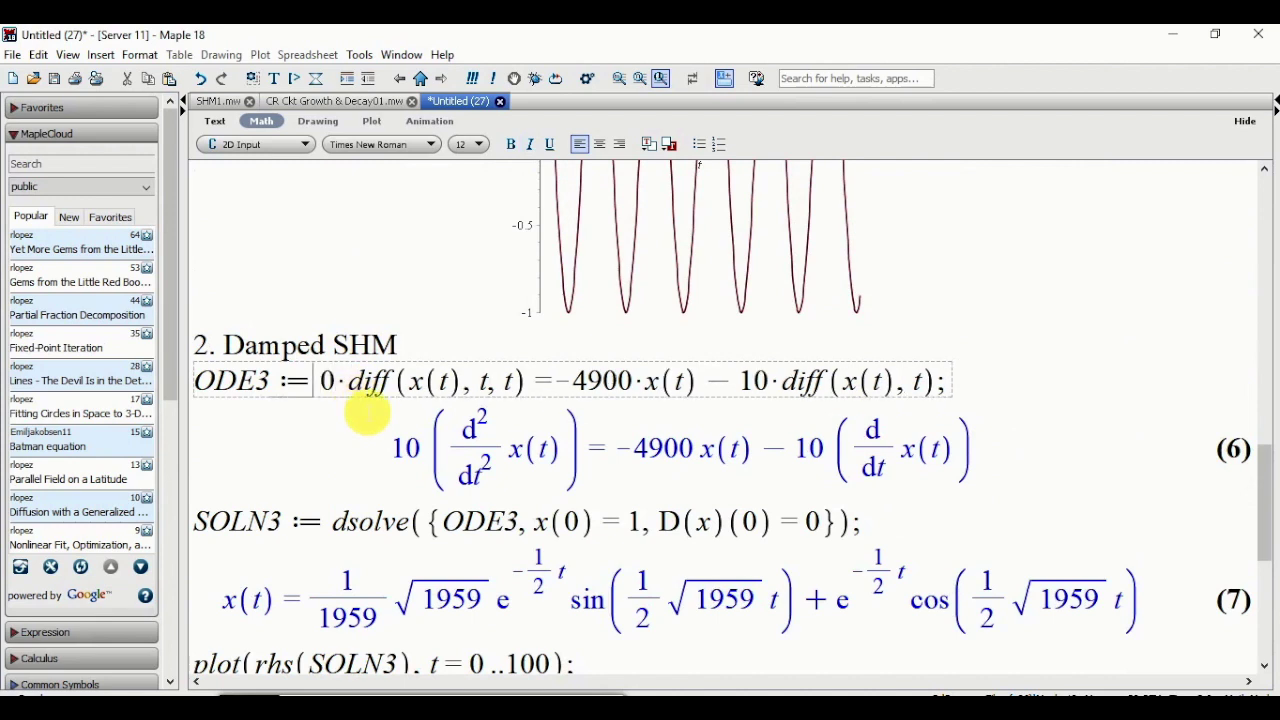
type("50")
key("Return")
key("Return")
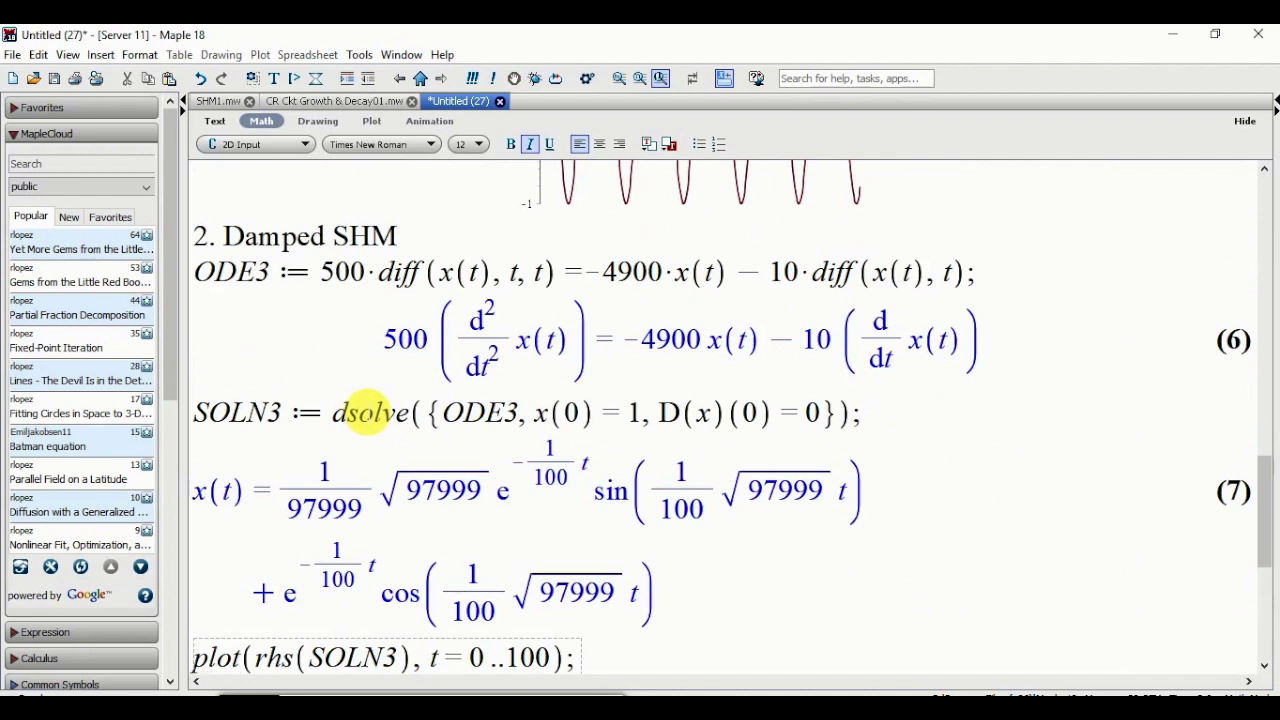
key("Return")
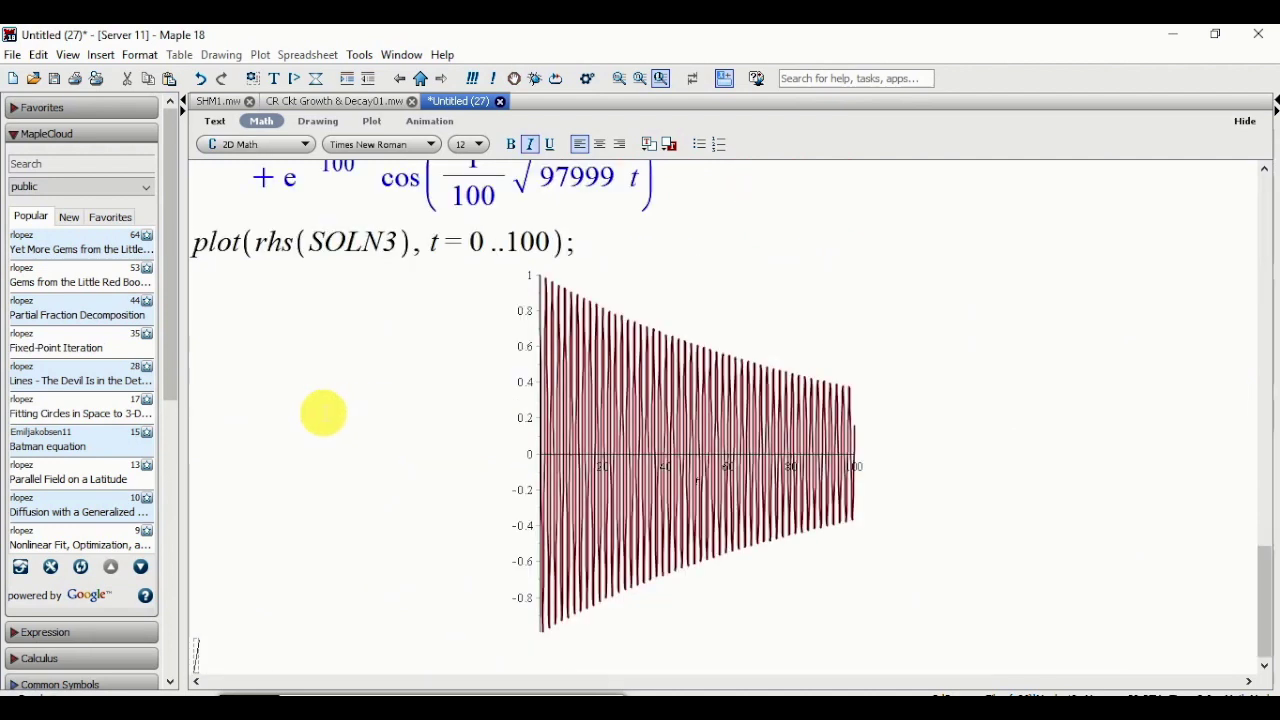
scroll(328, 423, "up", 3)
scroll(328, 423, "up", 9)
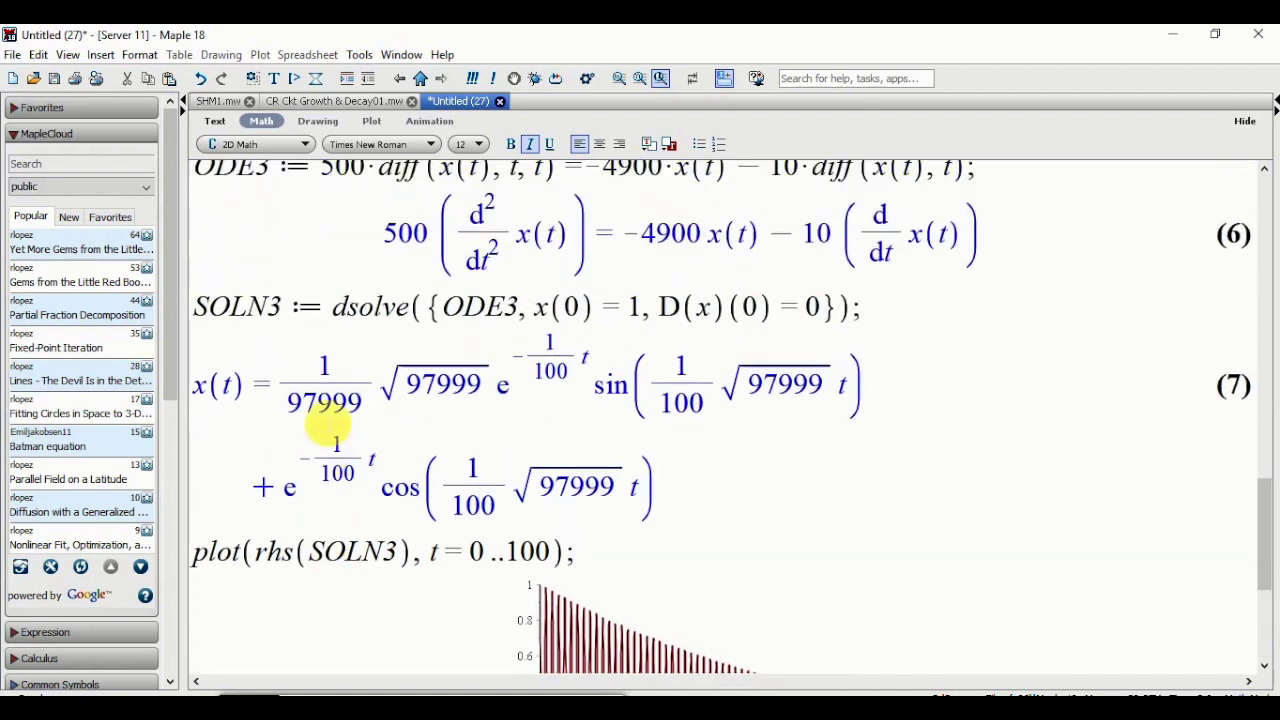
Set the initial displacement x(0) to 0.5 in the undamped SOLN3 and re-execute the solution and its plot
scroll(328, 420, "up", 9)
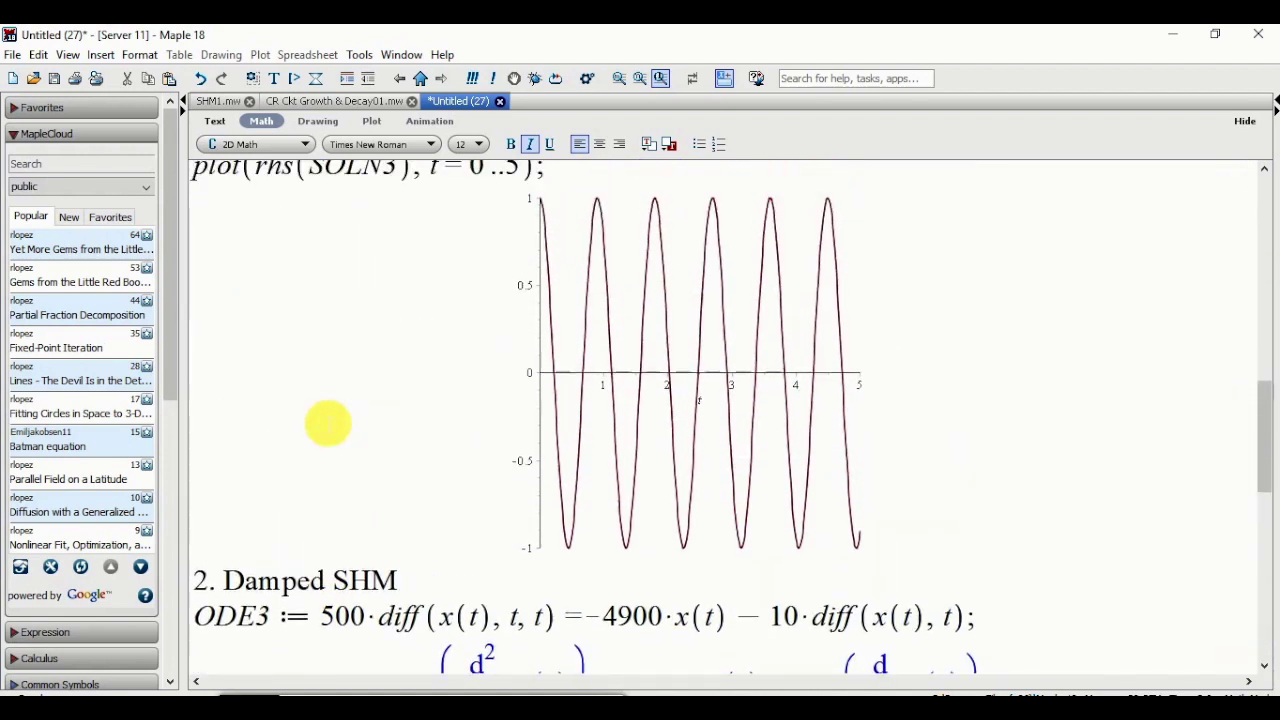
scroll(328, 423, "up", 6)
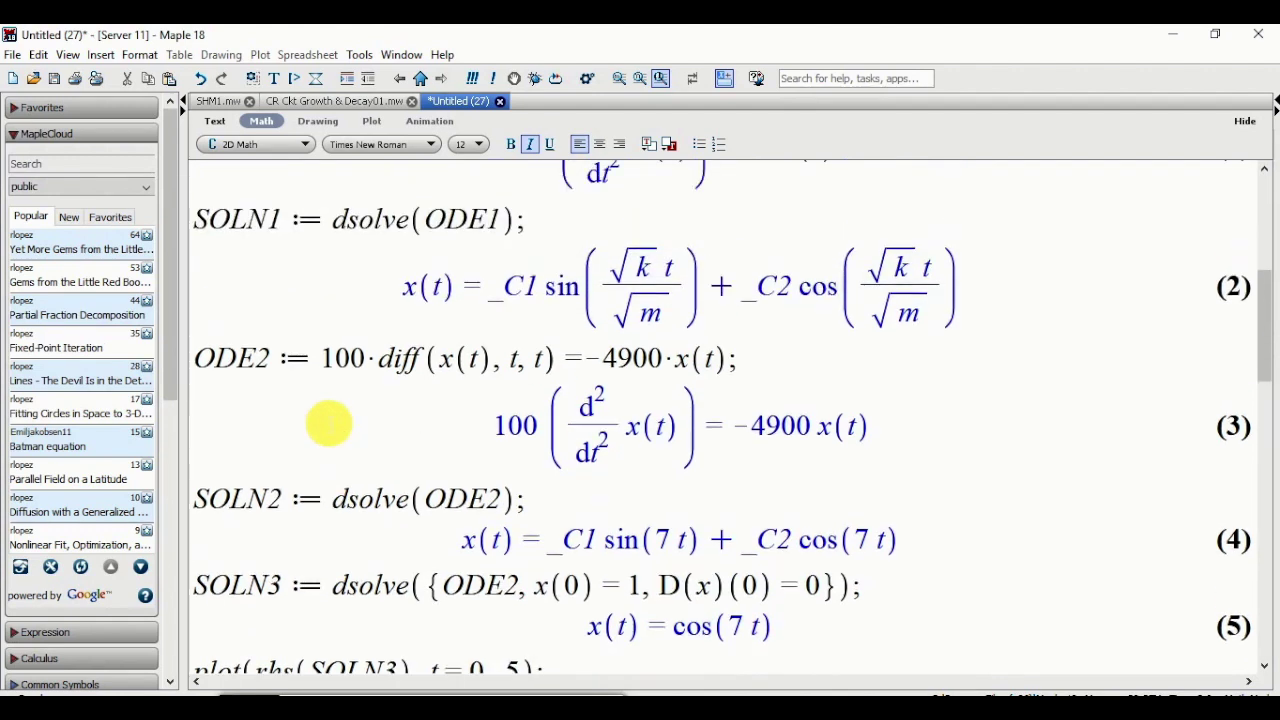
scroll(328, 423, "up", 3)
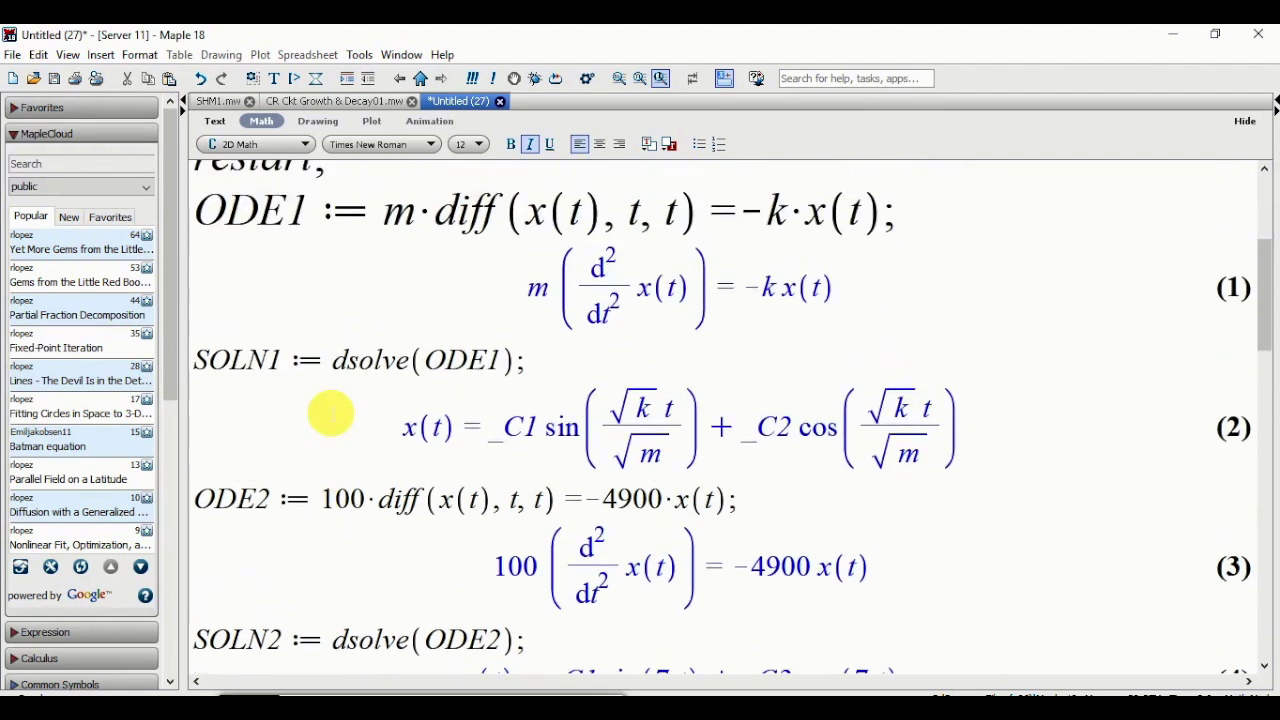
scroll(330, 413, "down", 3)
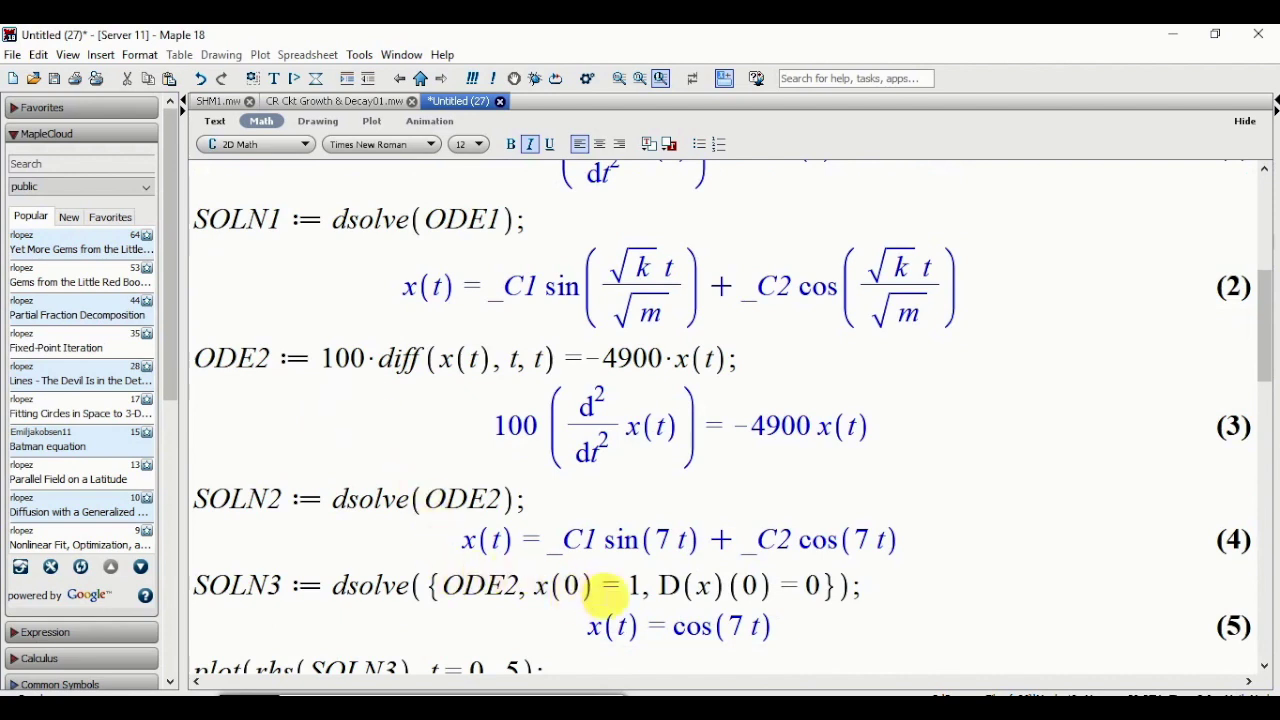
scroll(622, 587, "down", 2)
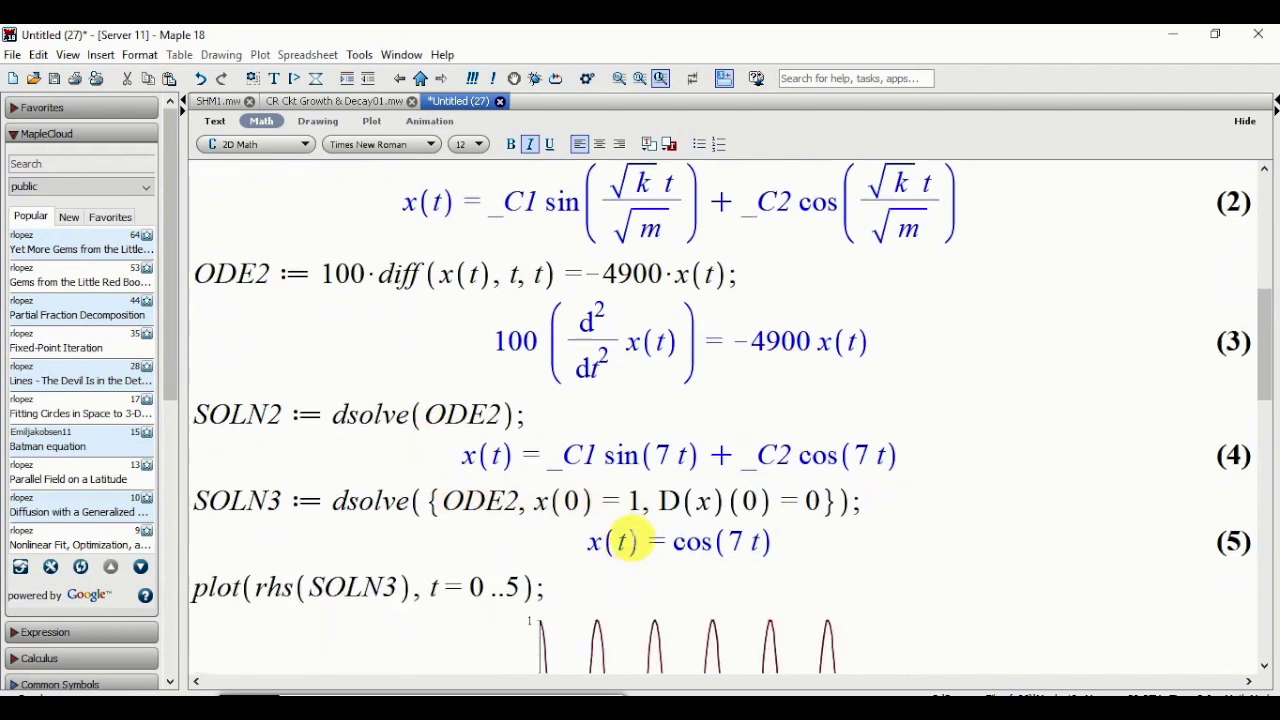
left_click(618, 502)
type("0.5")
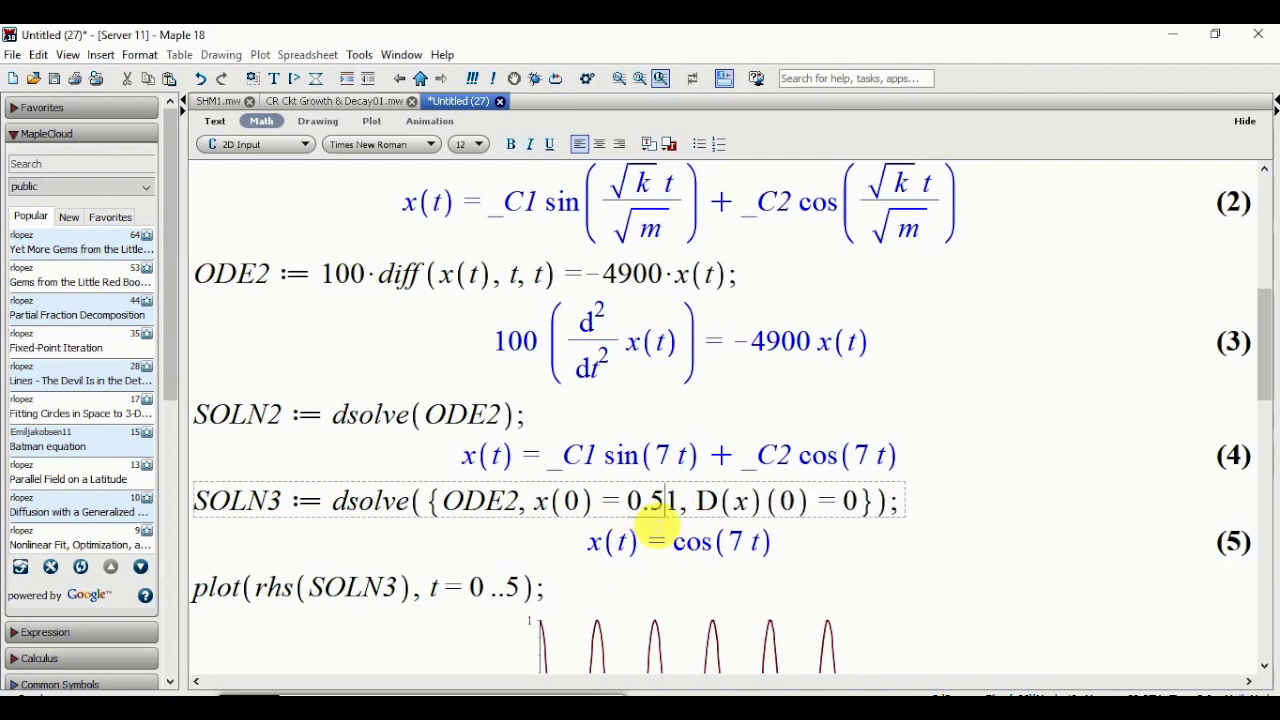
key("Delete")
key("Return")
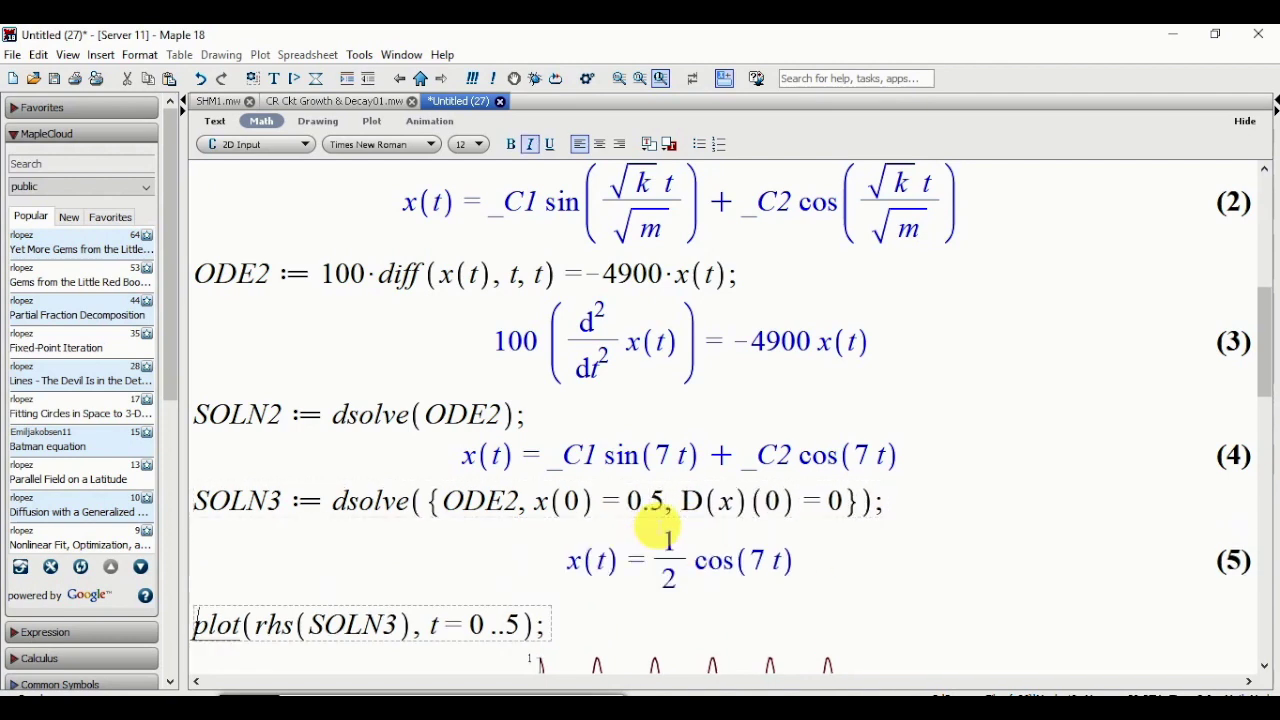
key("Return")
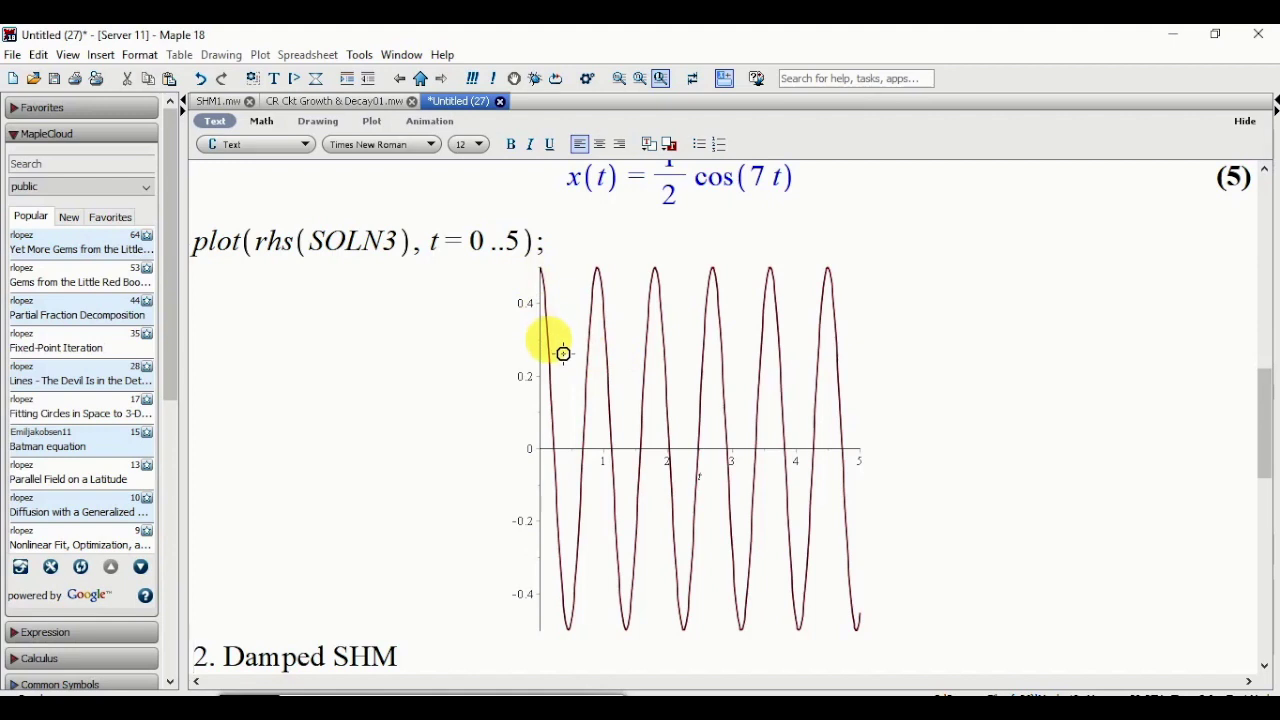
Change the initial velocity D(x)(0) to 0.3 in the undamped SOLN3 and rerun the solution and its plot
scroll(562, 350, "up", 3)
scroll(562, 352, "up", 3)
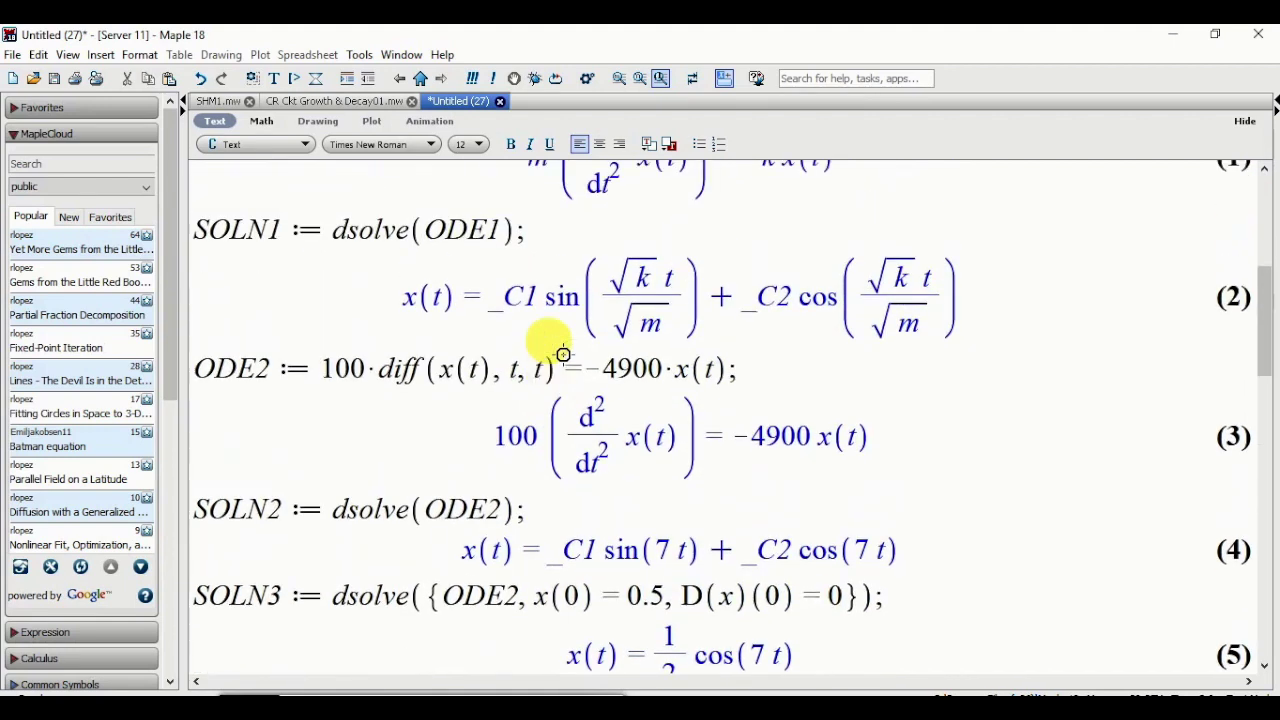
scroll(557, 345, "down", 1)
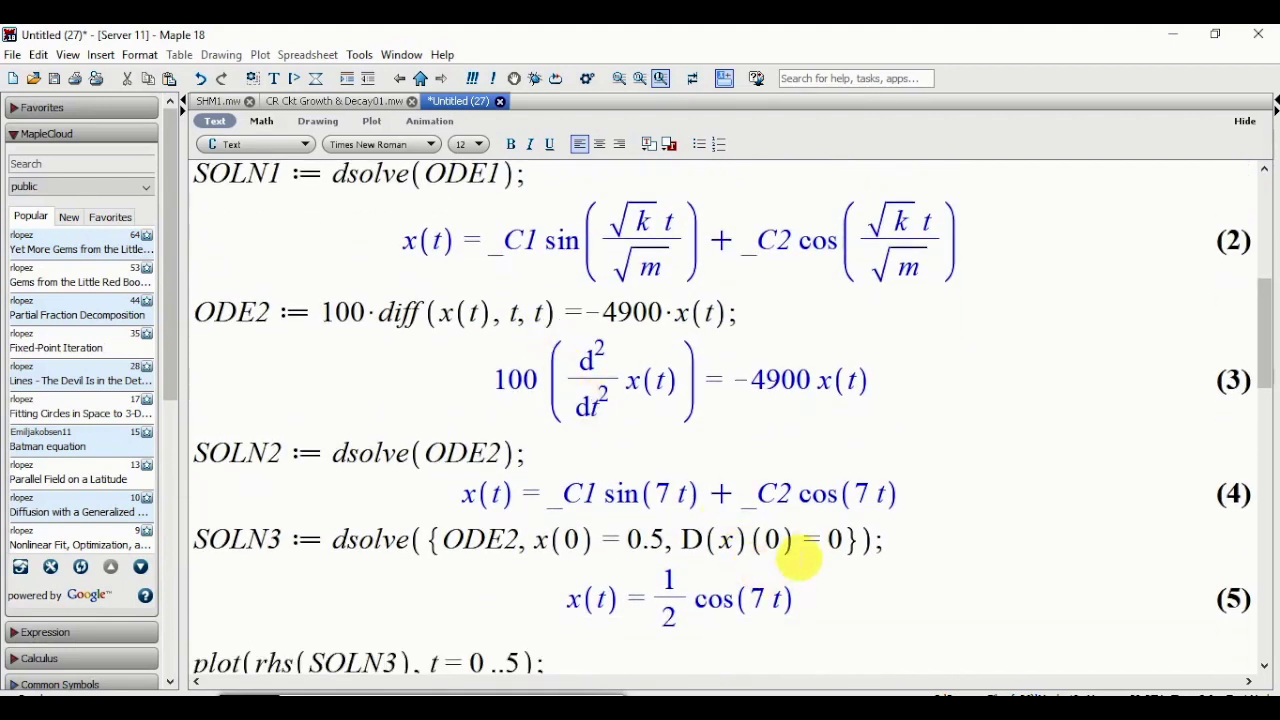
left_click(828, 542)
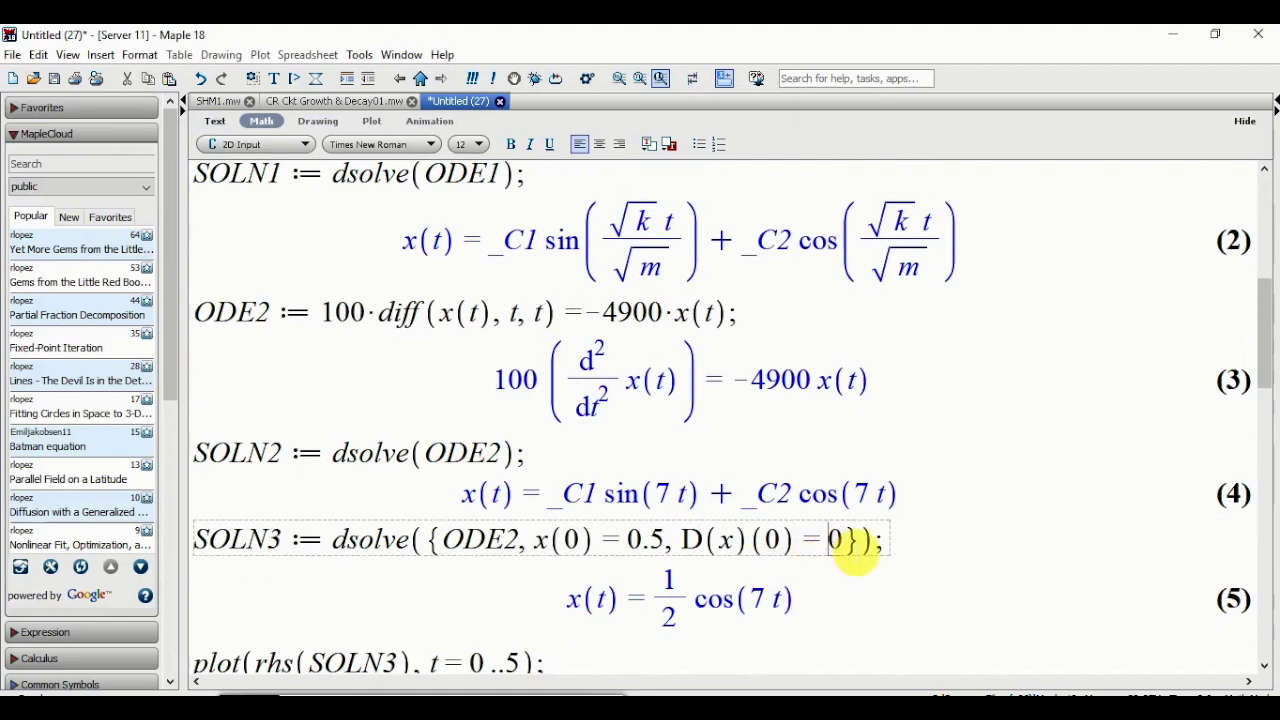
type(".3")
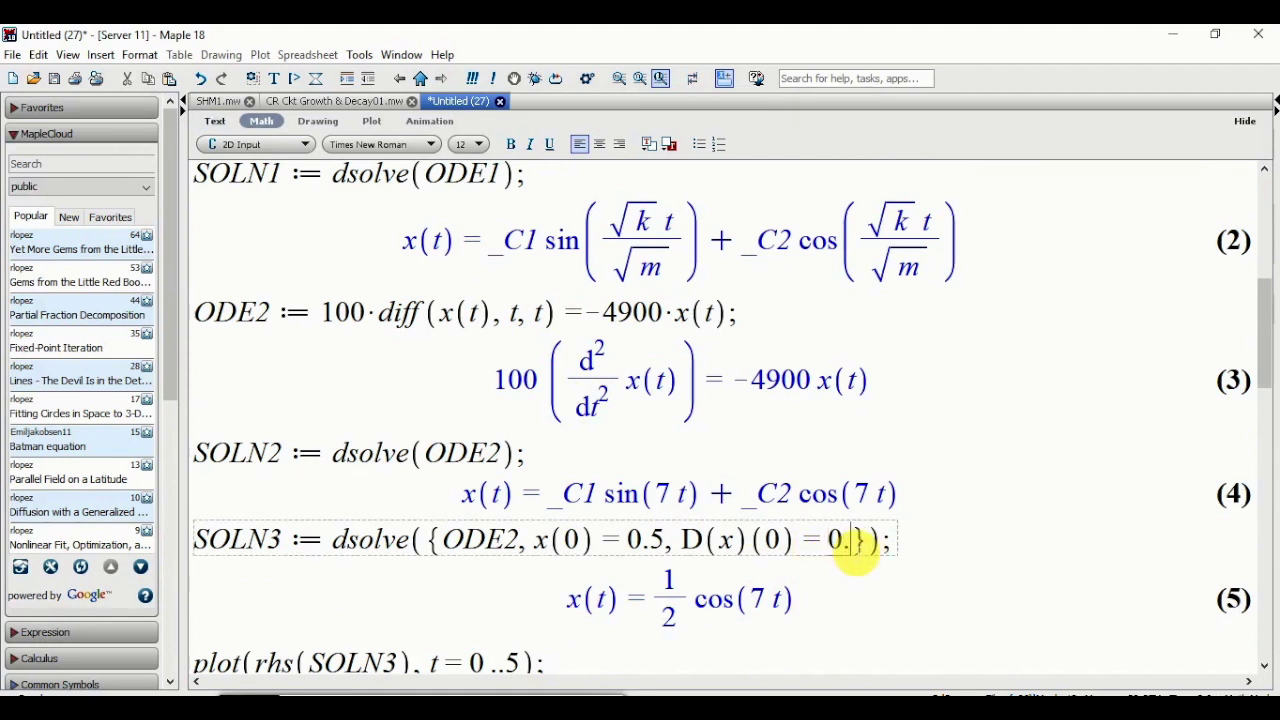
key("Return")
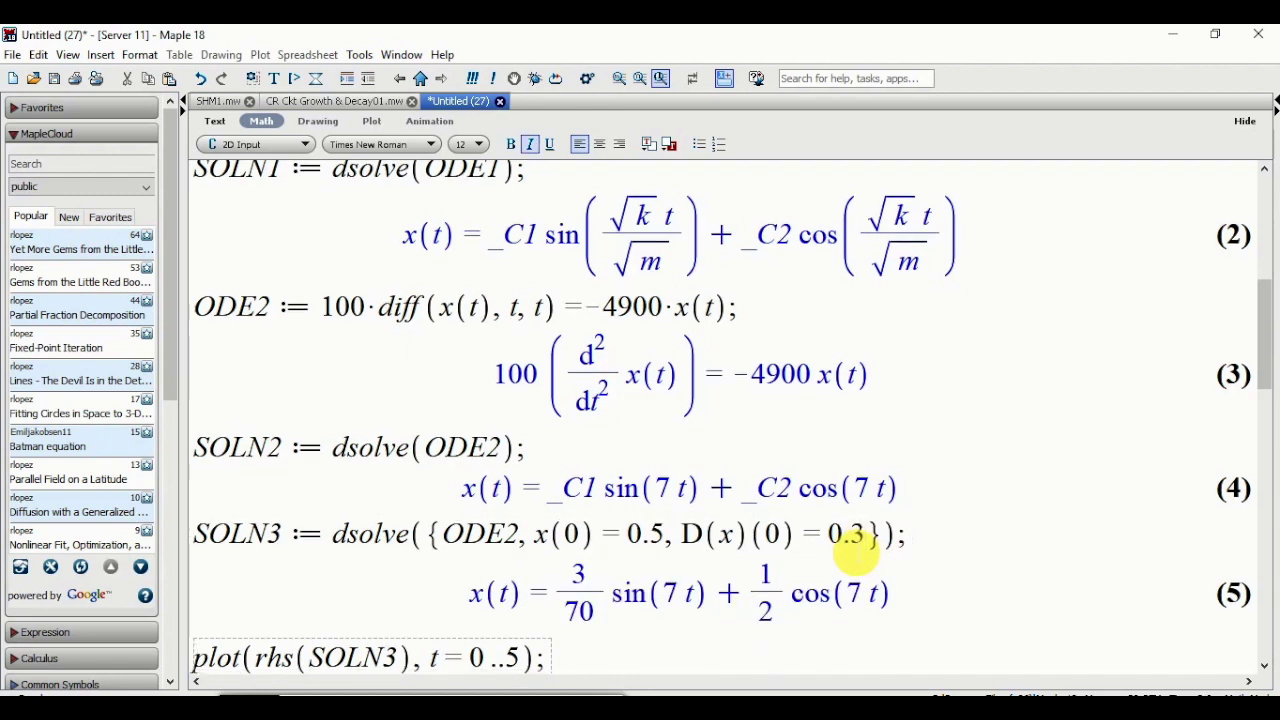
key("Return")
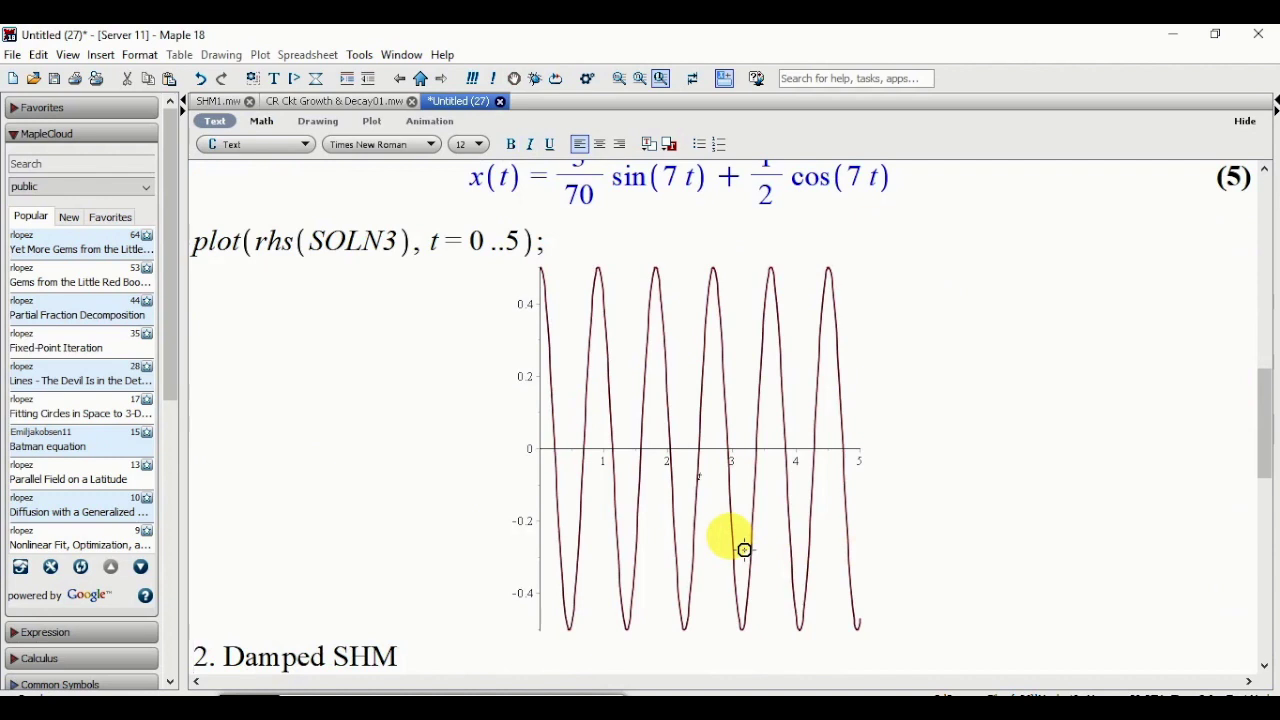
Set the coefficient of diff(x(t), t, t) in ODE3 to 100 and re-execute the damped equation, its solution and plot
scroll(744, 549, "down", 5)
scroll(743, 543, "up", 2)
scroll(740, 540, "down", 3)
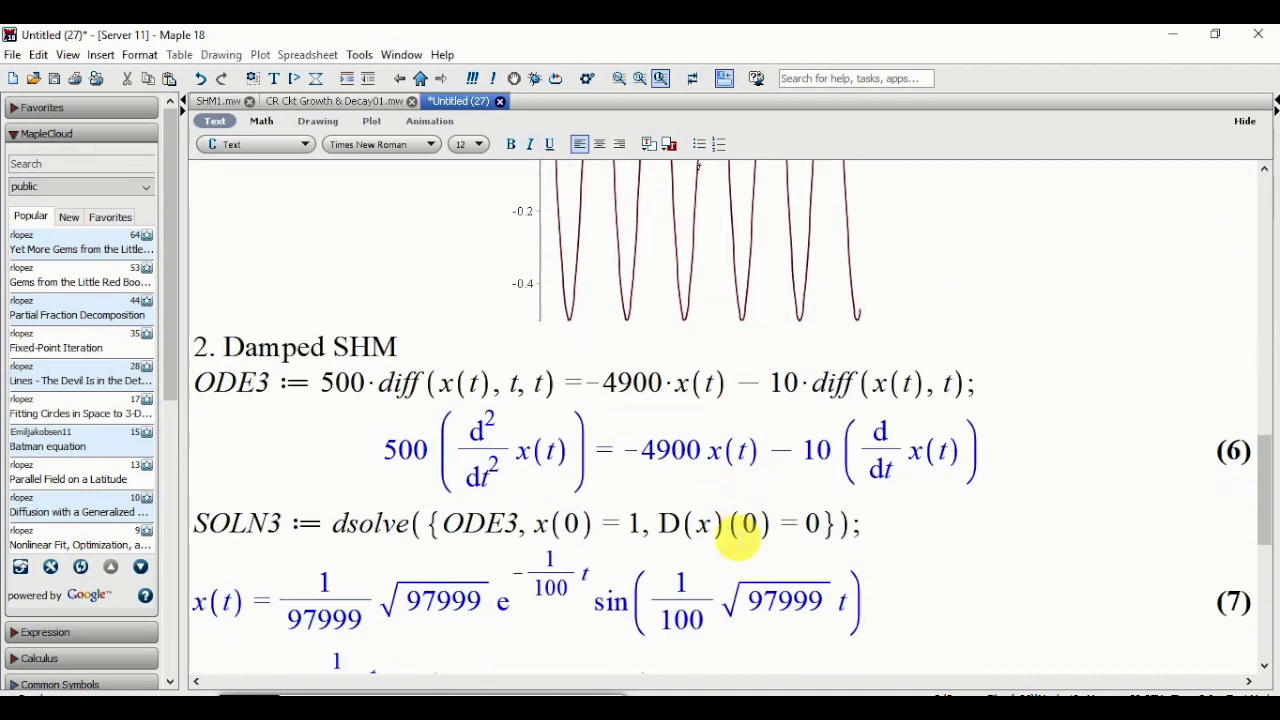
scroll(738, 538, "up", 5)
scroll(739, 538, "up", 4)
scroll(745, 540, "down", 2)
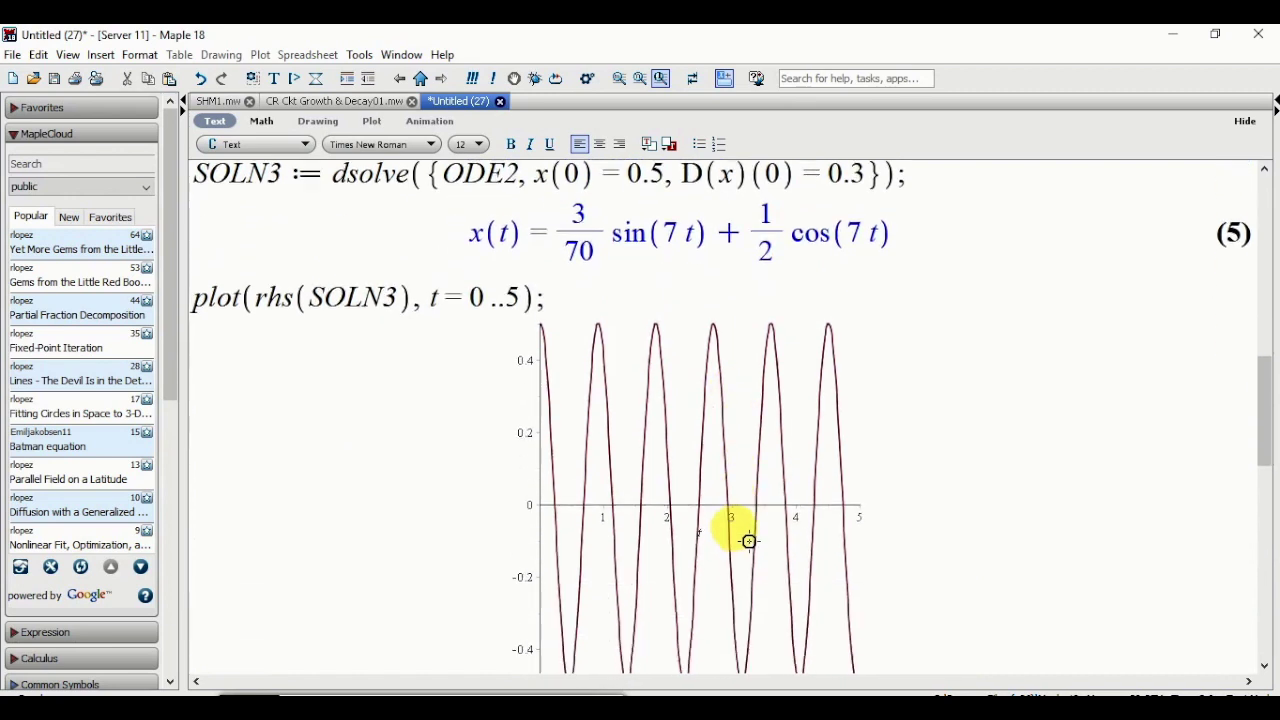
scroll(749, 538, "down", 3)
left_click(321, 467)
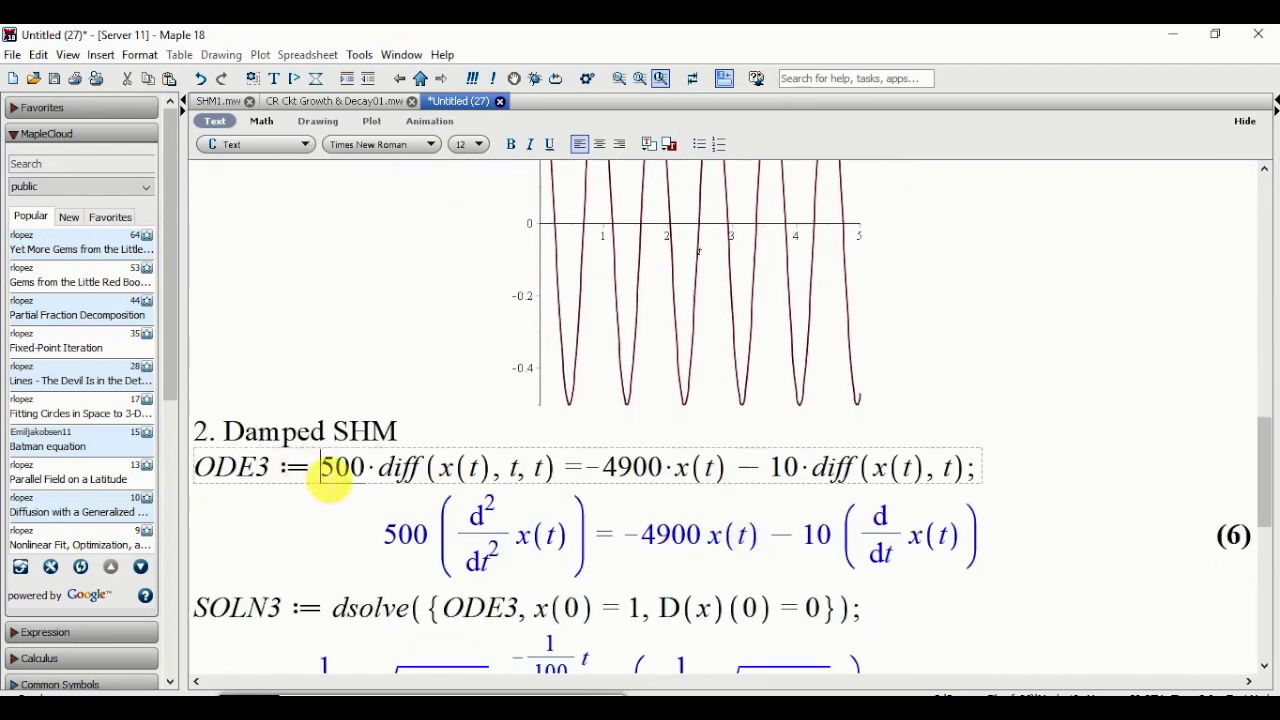
left_click_drag(322, 467, 337, 469)
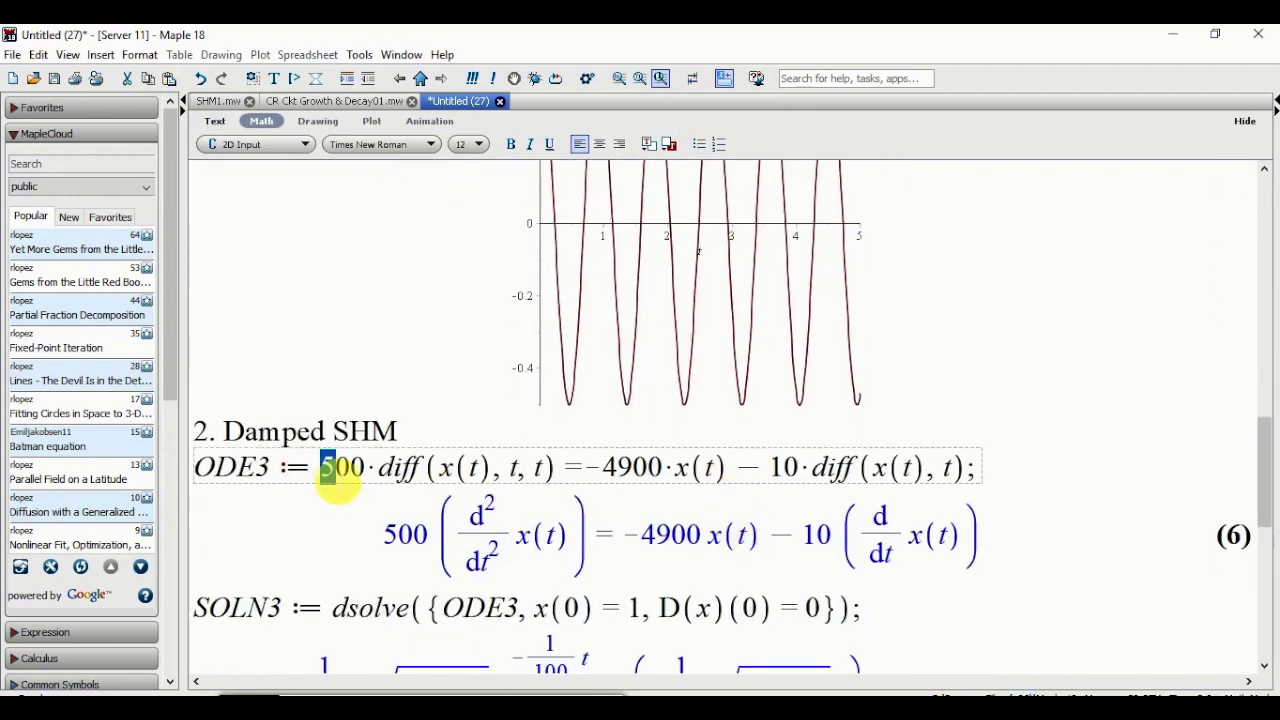
type("1")
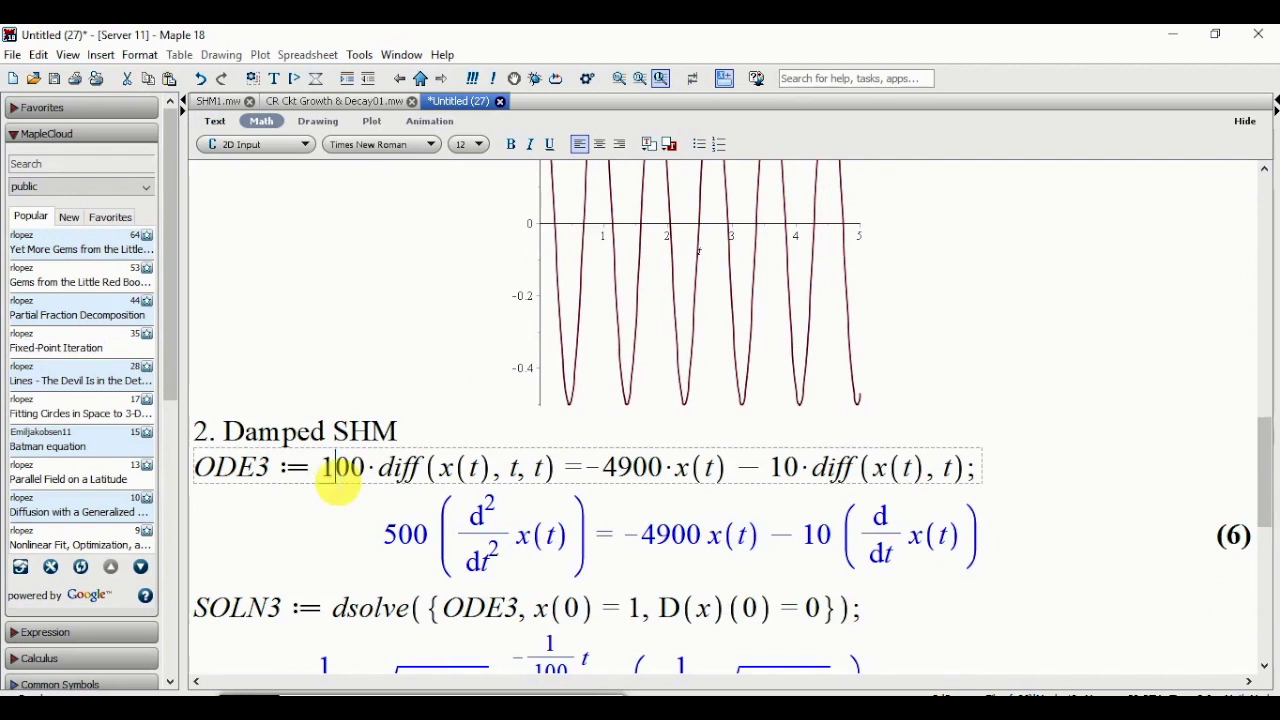
scroll(440, 488, "down", 3)
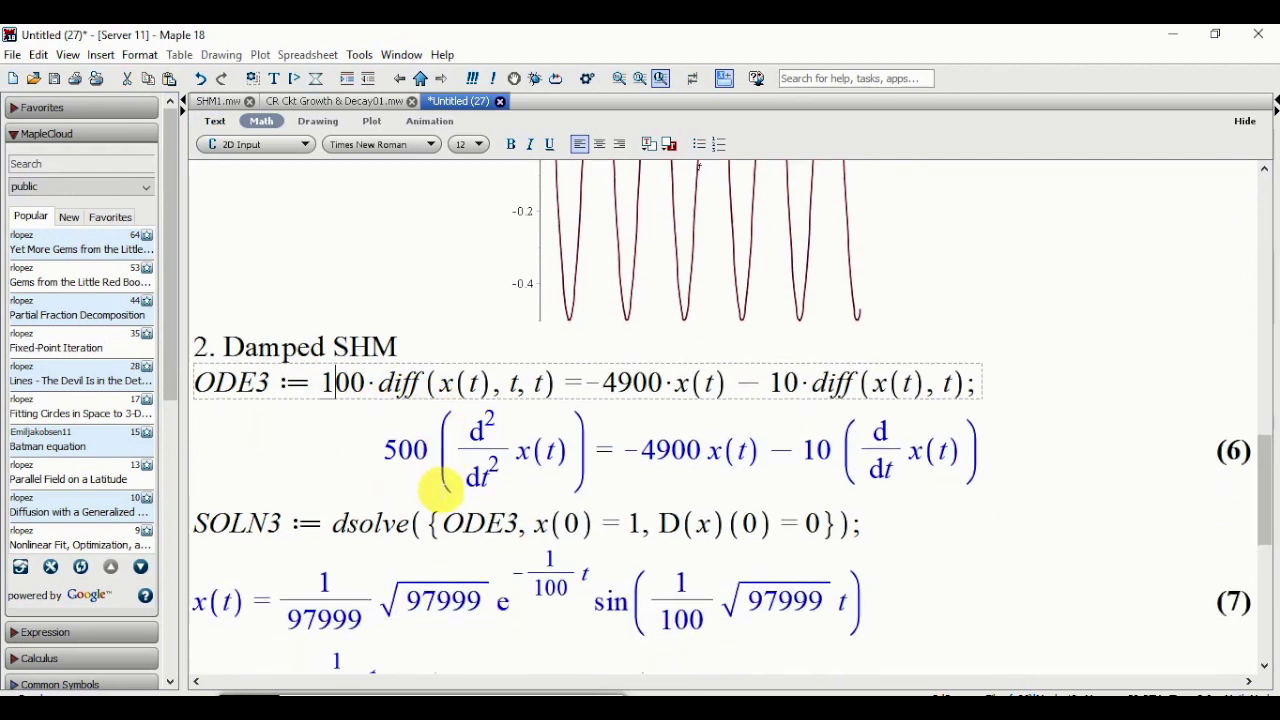
key("Return")
key("Return")
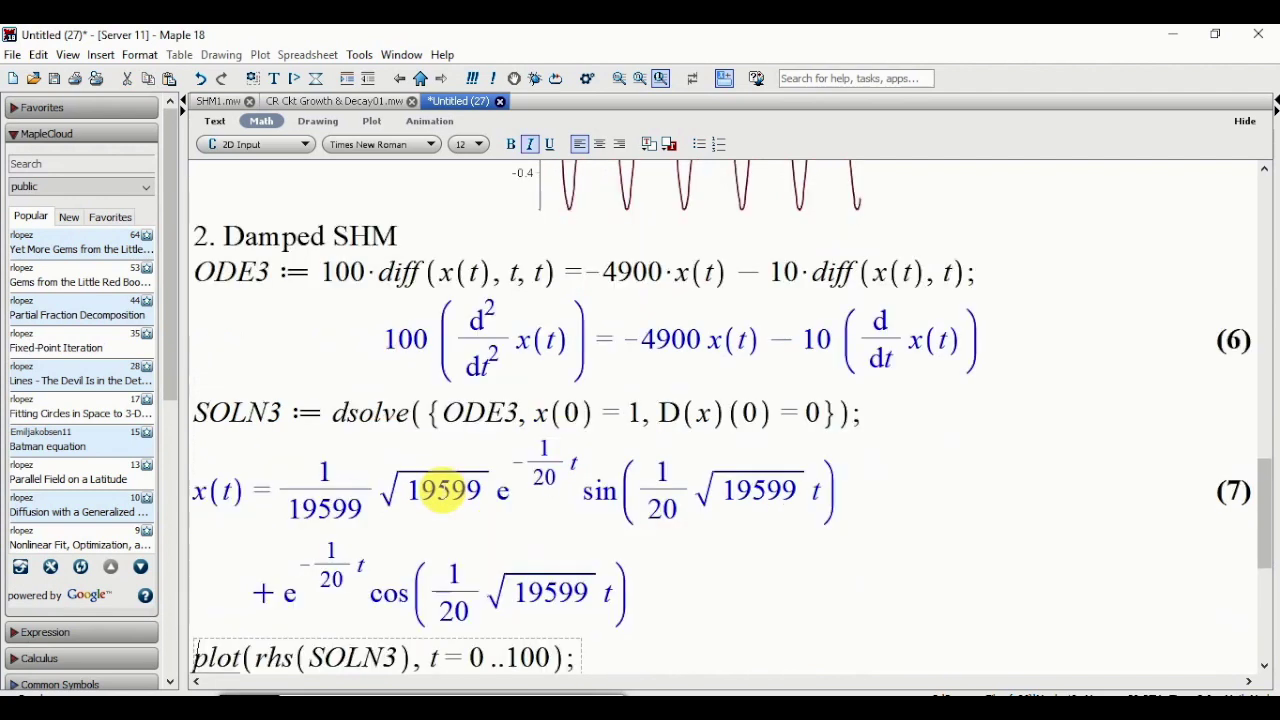
key("Return")
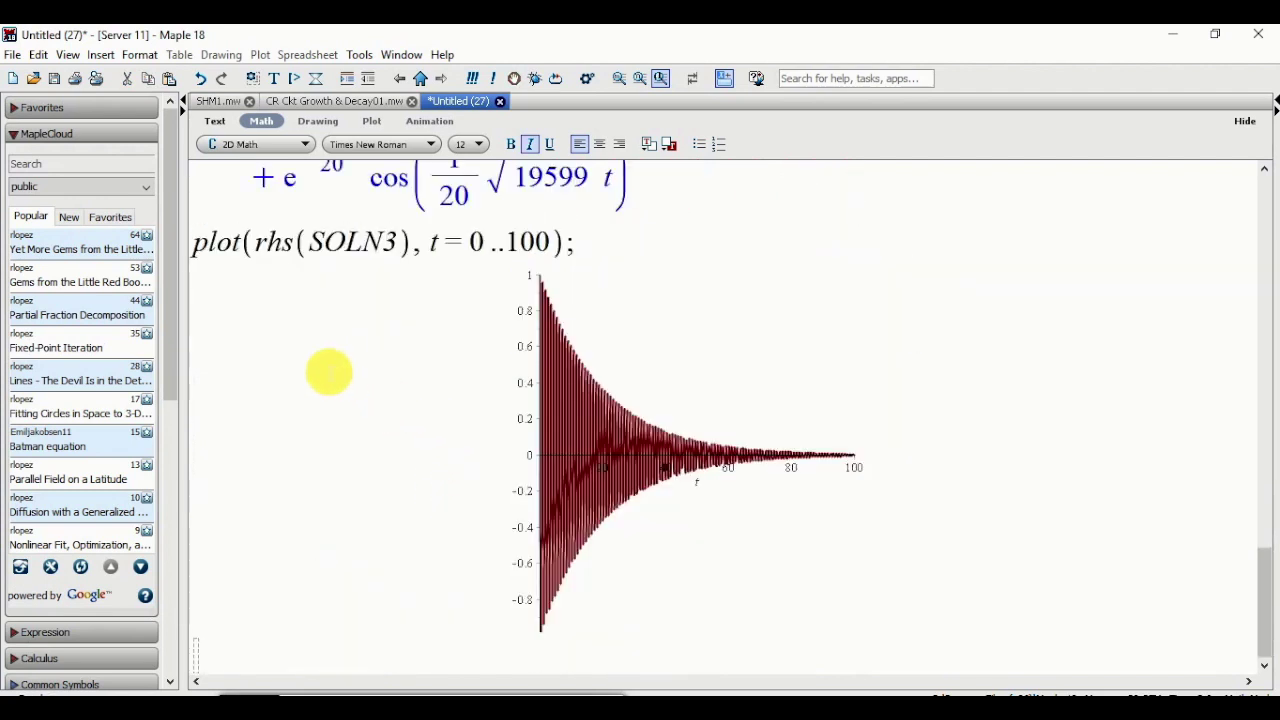
Rename the damped solution assigned from ODE3 to SOLN4 and execute that dsolve line
scroll(351, 372, "up", 1)
scroll(355, 373, "up", 7)
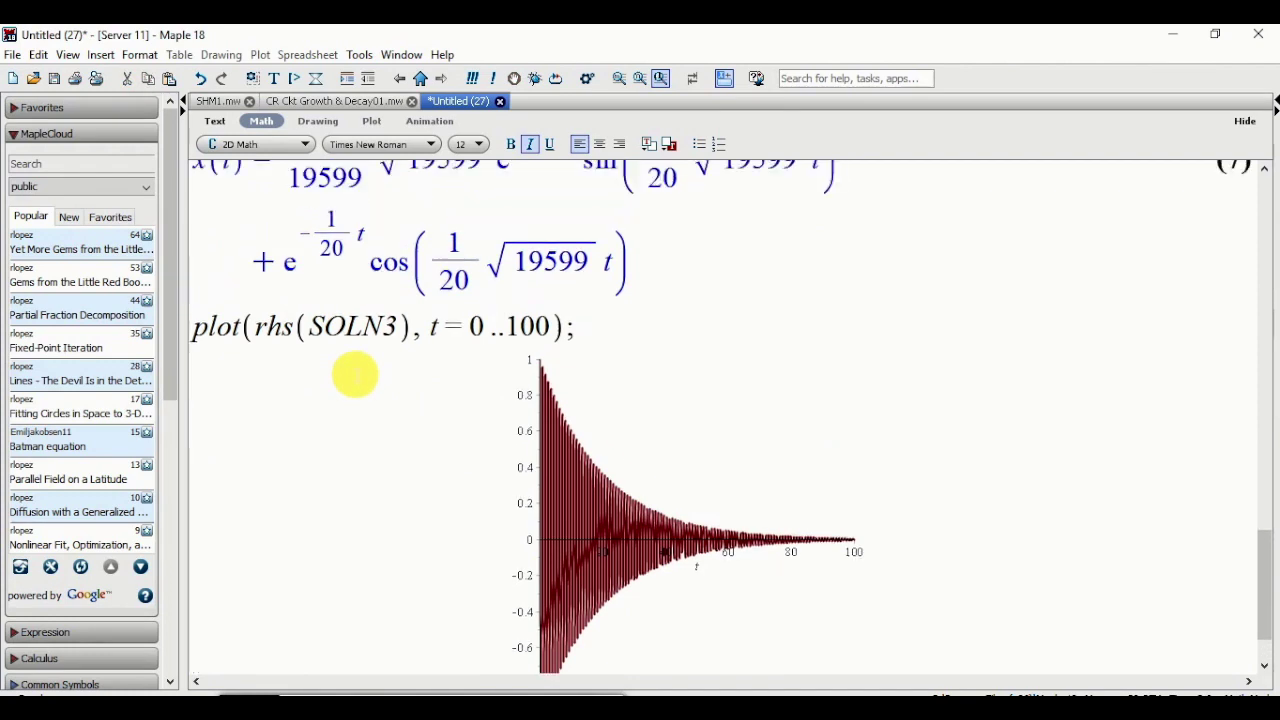
scroll(365, 348, "up", 7)
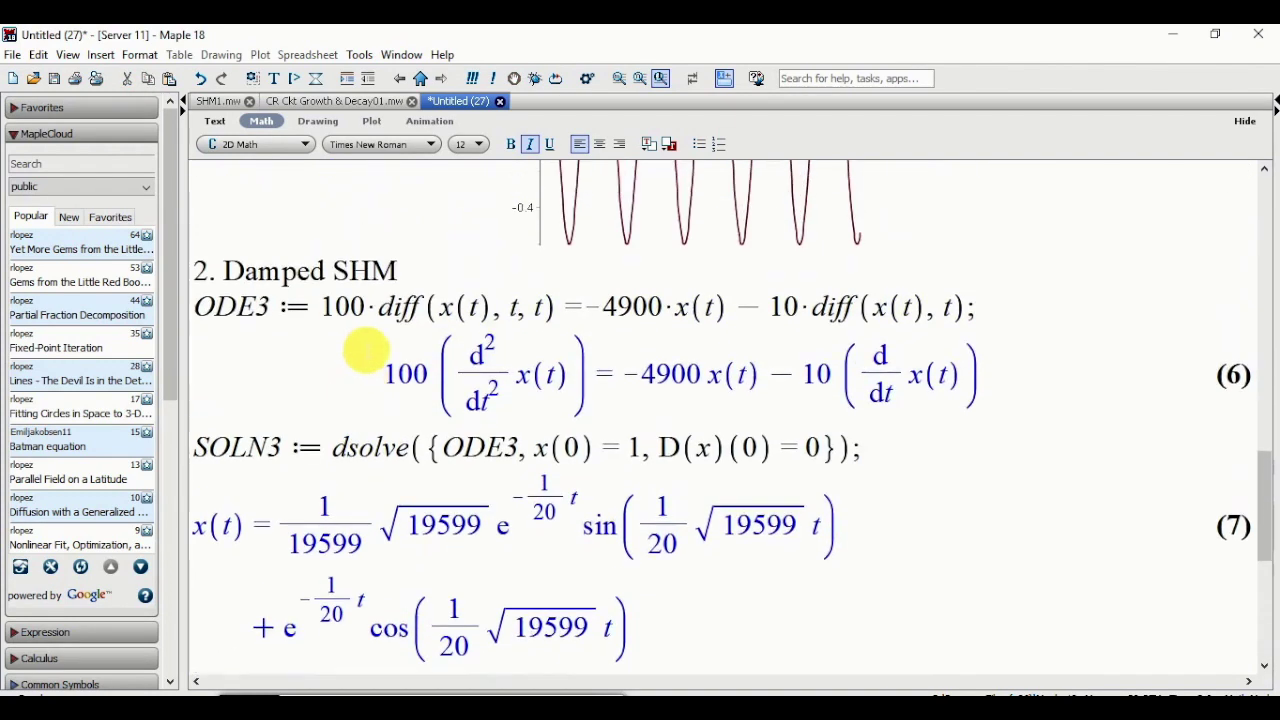
scroll(369, 356, "up", 3)
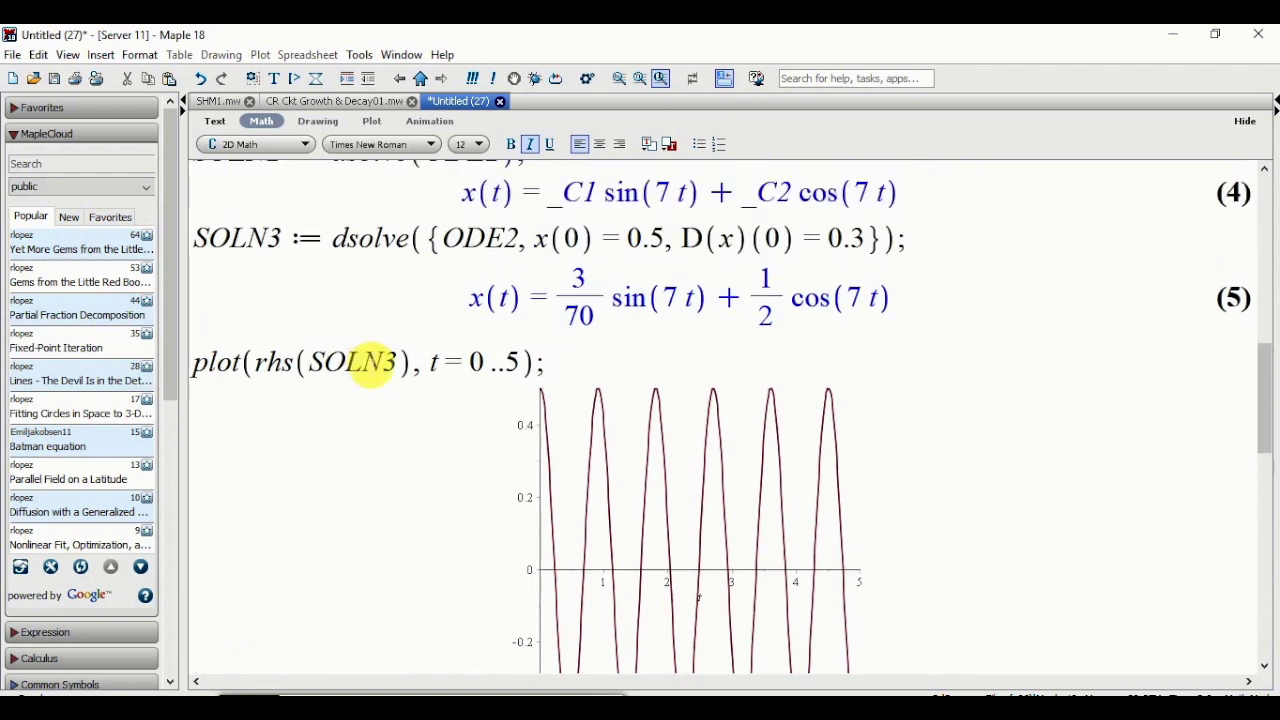
scroll(372, 364, "up", 3)
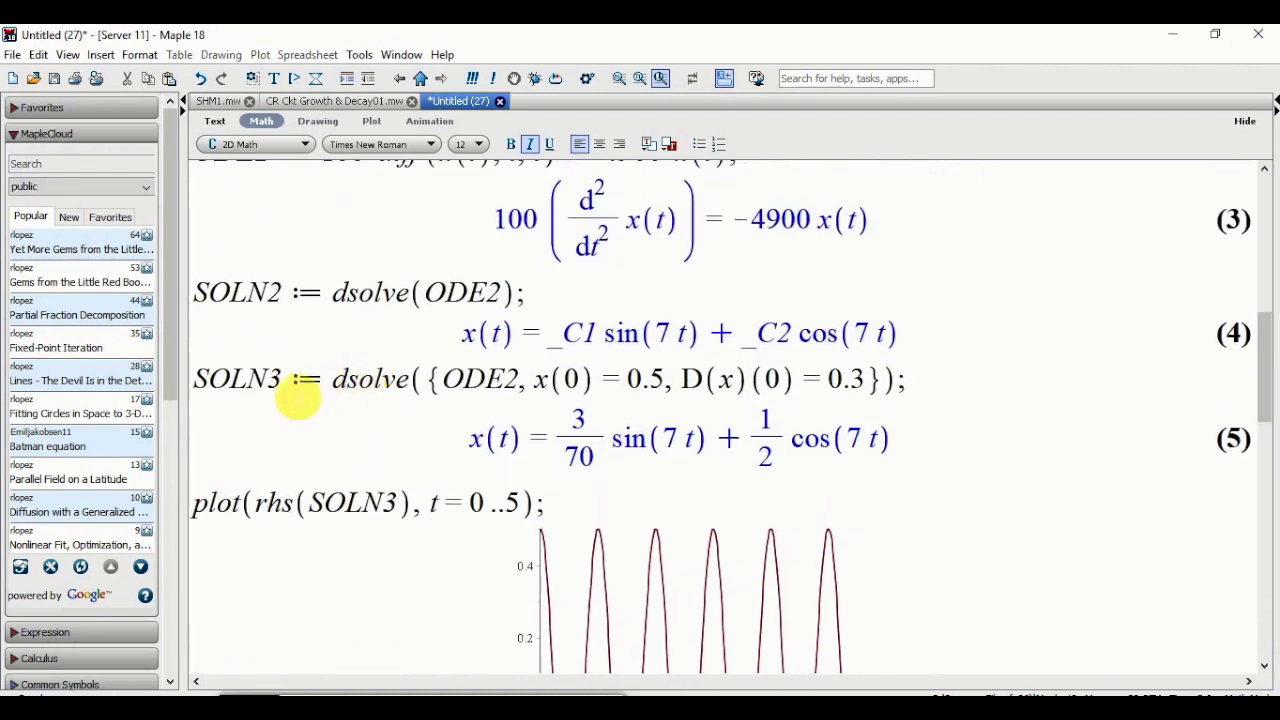
scroll(397, 463, "down", 2)
scroll(397, 463, "down", 9)
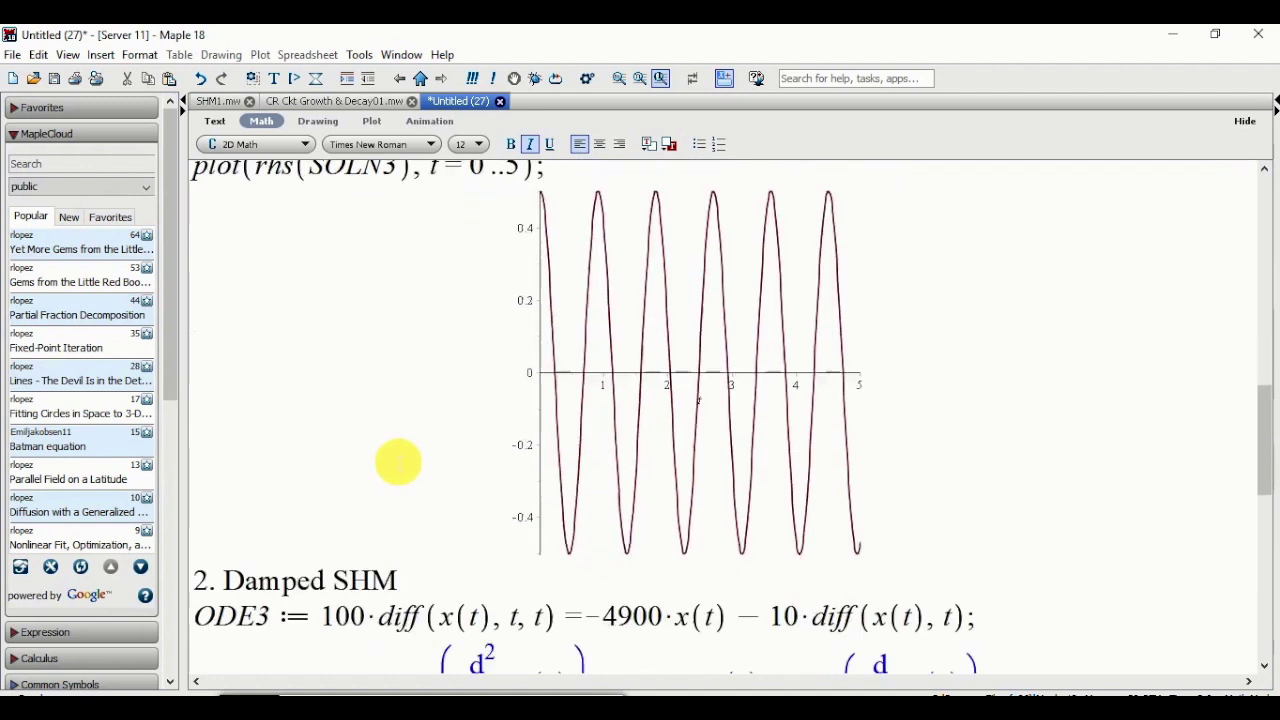
left_click_drag(268, 480, 284, 486)
type("4")
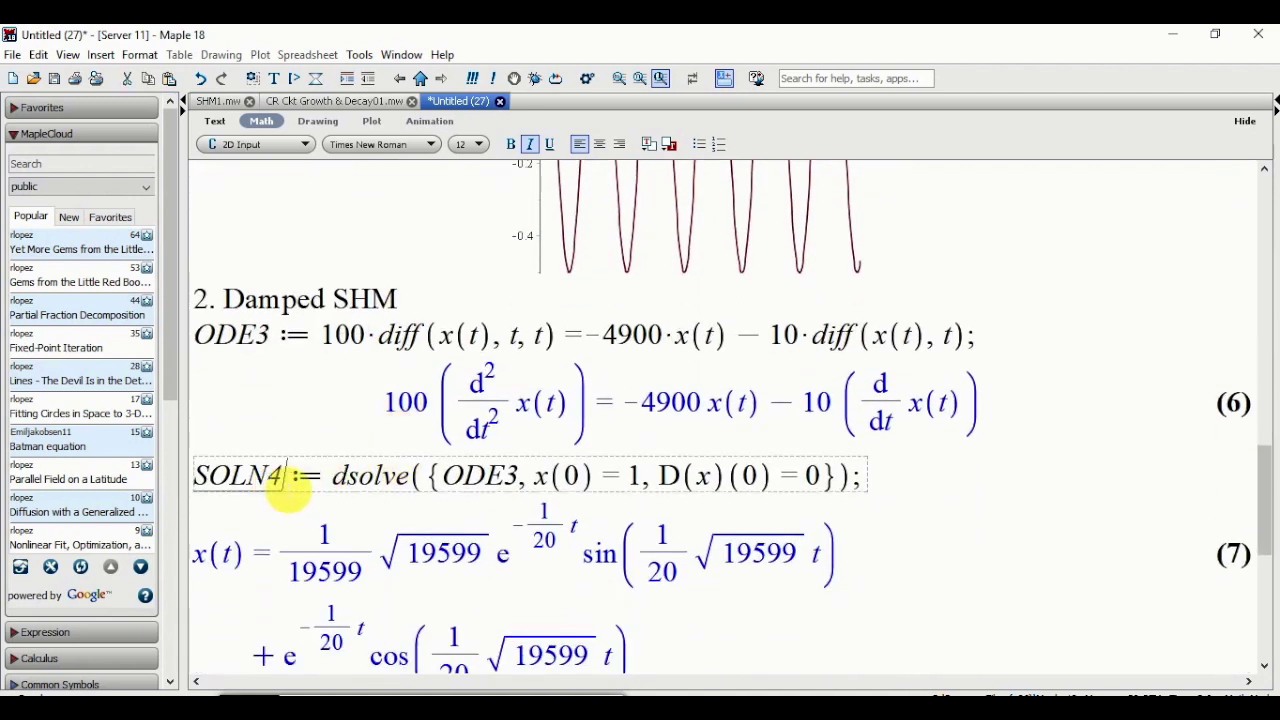
key("Return")
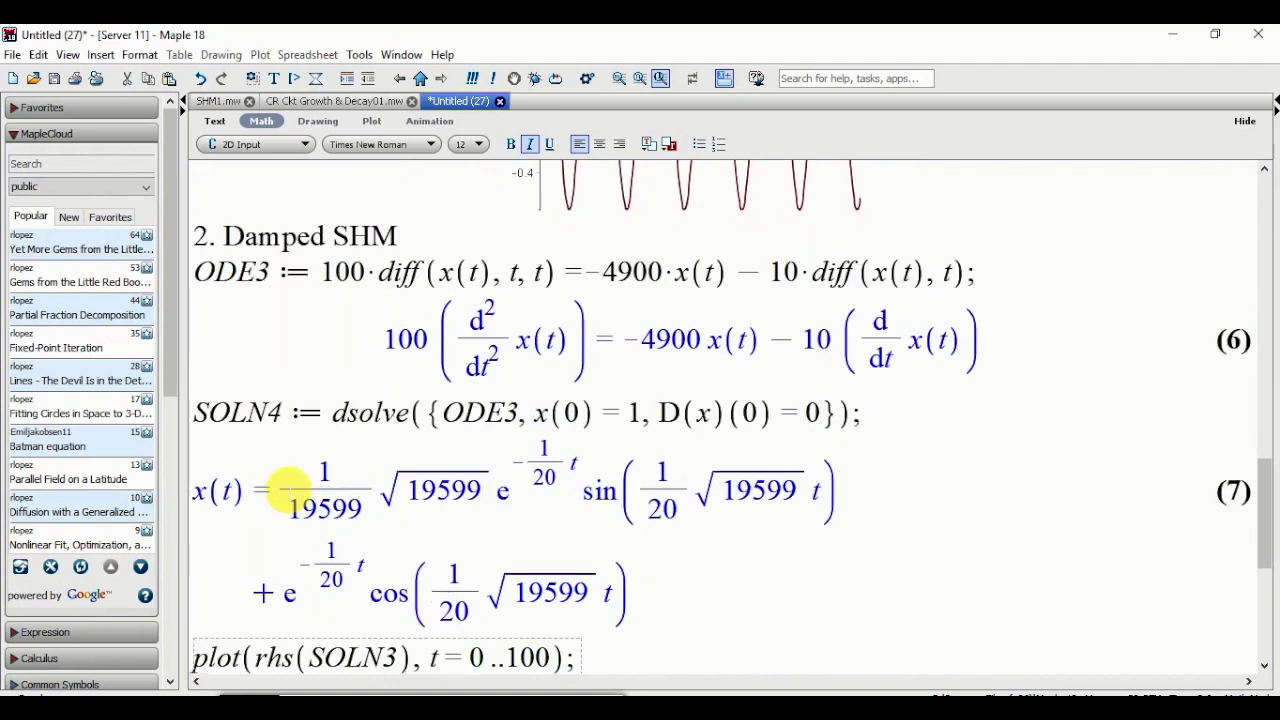
Make the damped plot command use SOLN4 over t = 0 ..100 and execute it
left_click(399, 658)
left_click_drag(399, 658, 386, 658)
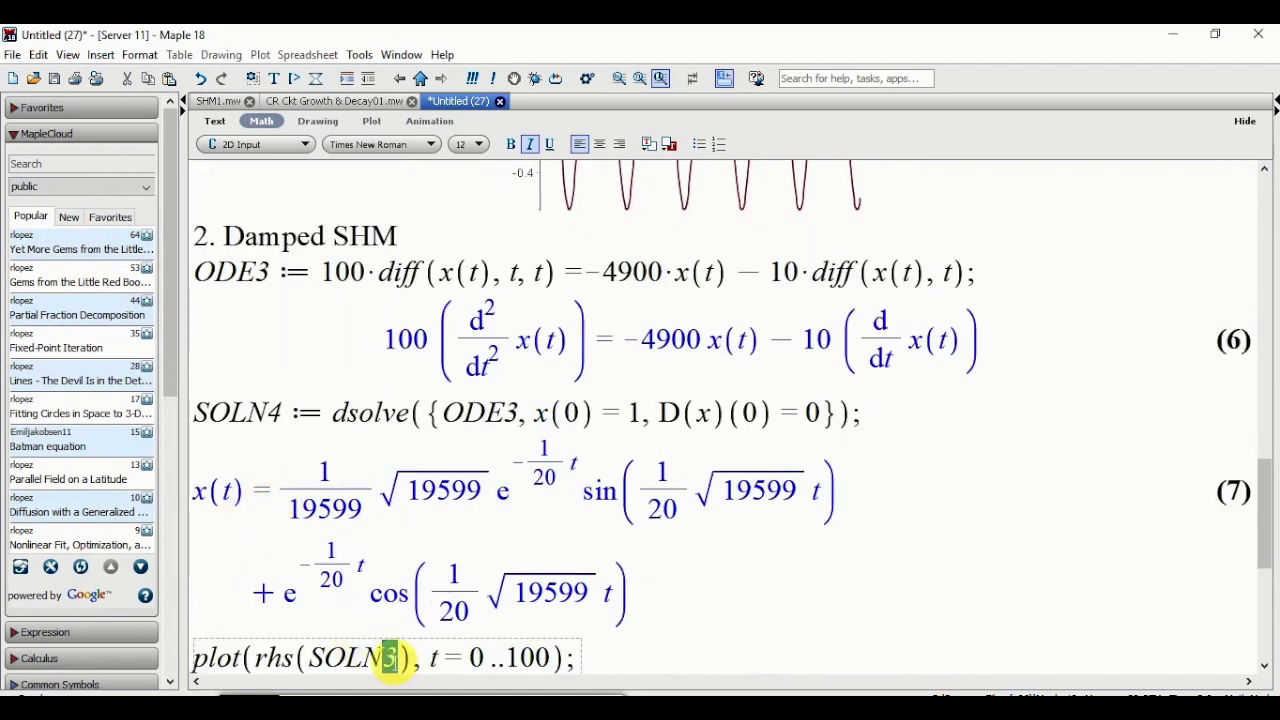
type("4")
key("Return")
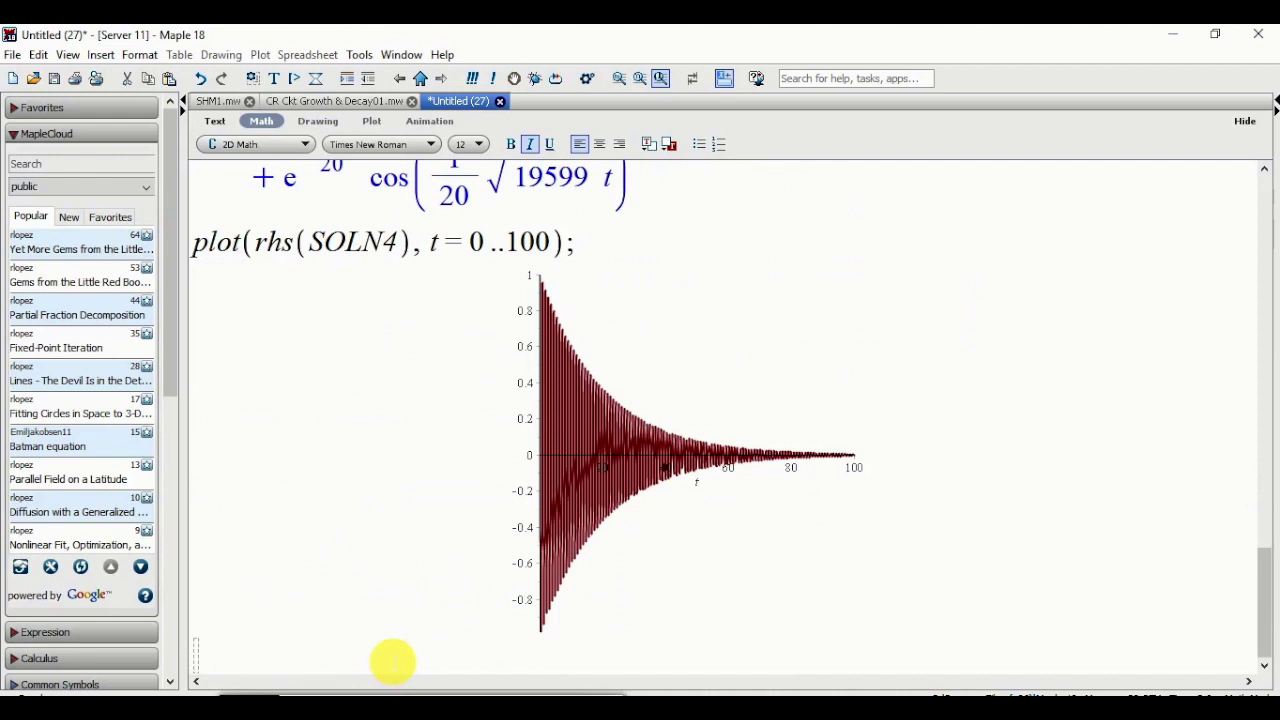
Enter and execute plot({SOLN3, SOLN4}, t = 0 ..60); below the damped plot to graph both solutions together
type("plot( );")
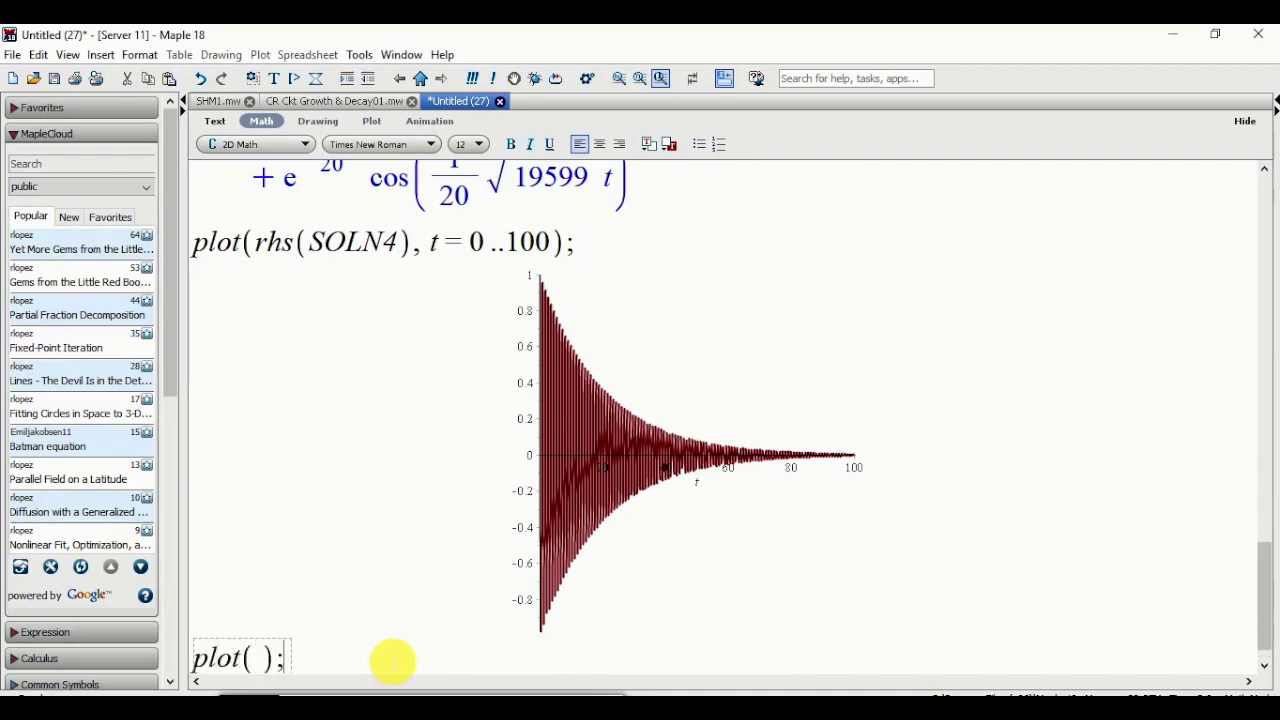
key("Left")
key("Left")
type("{")
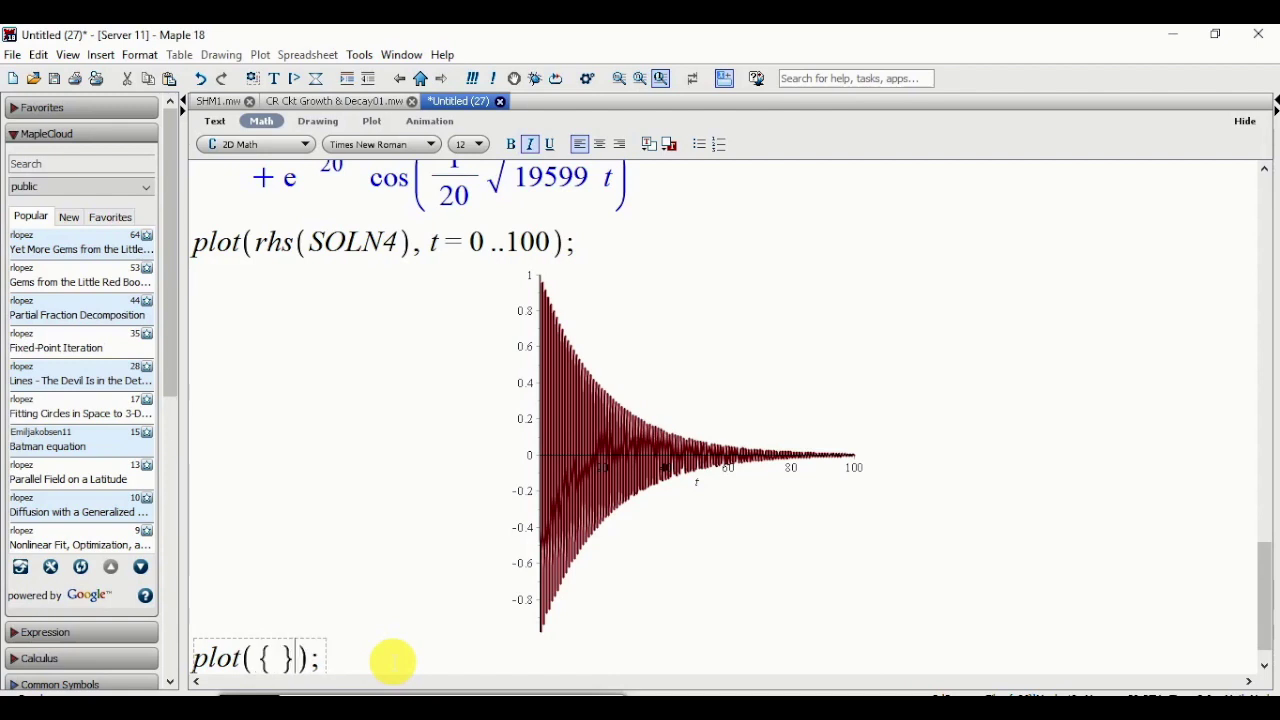
type("SOLN")
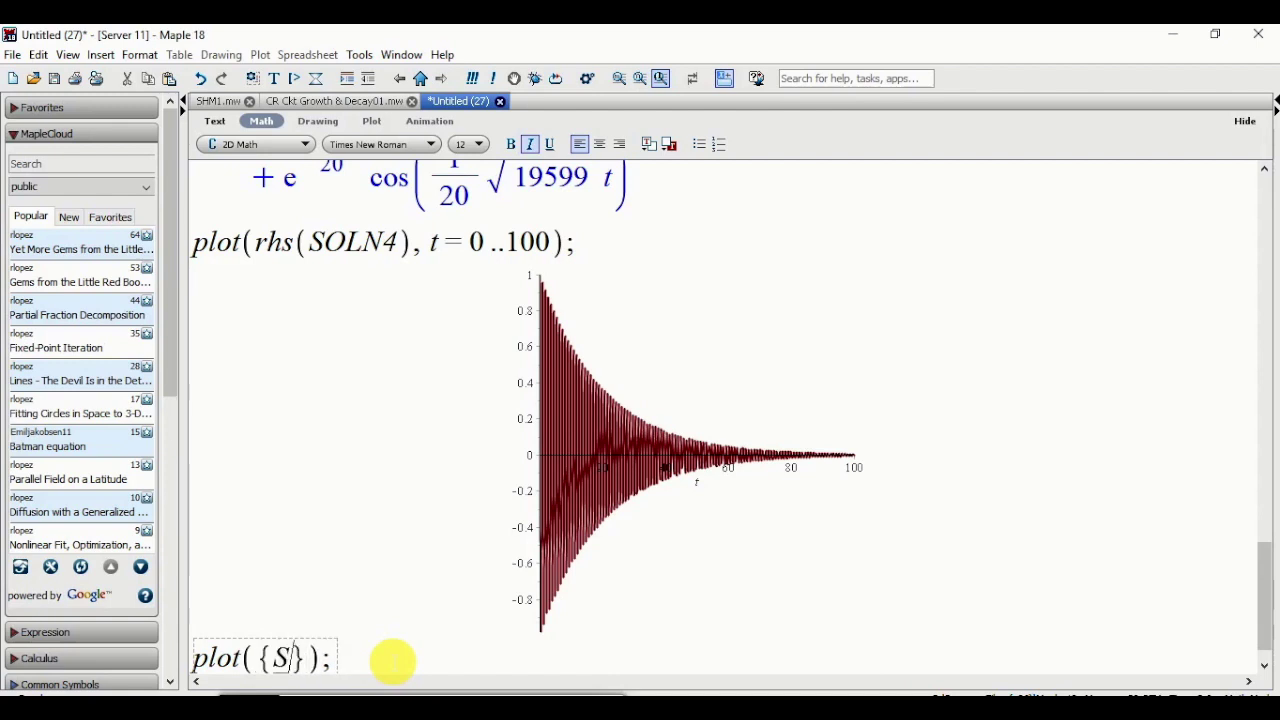
type("3, ")
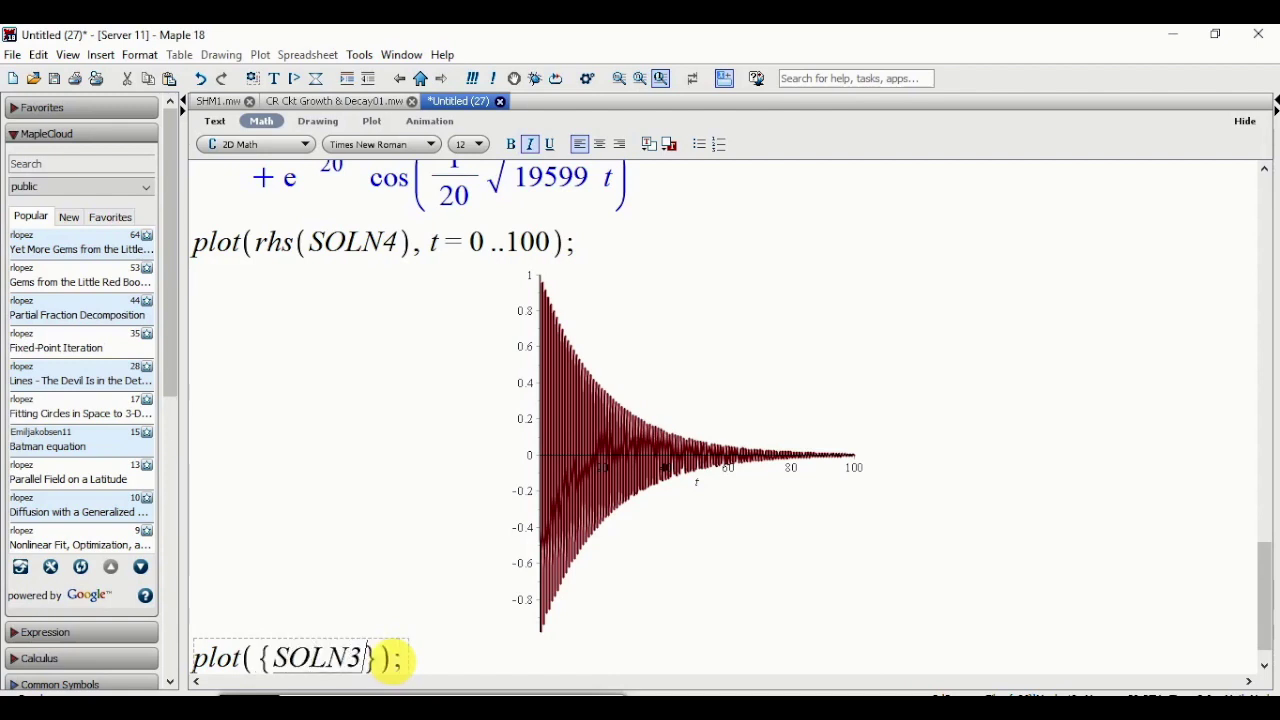
type("SOLn")
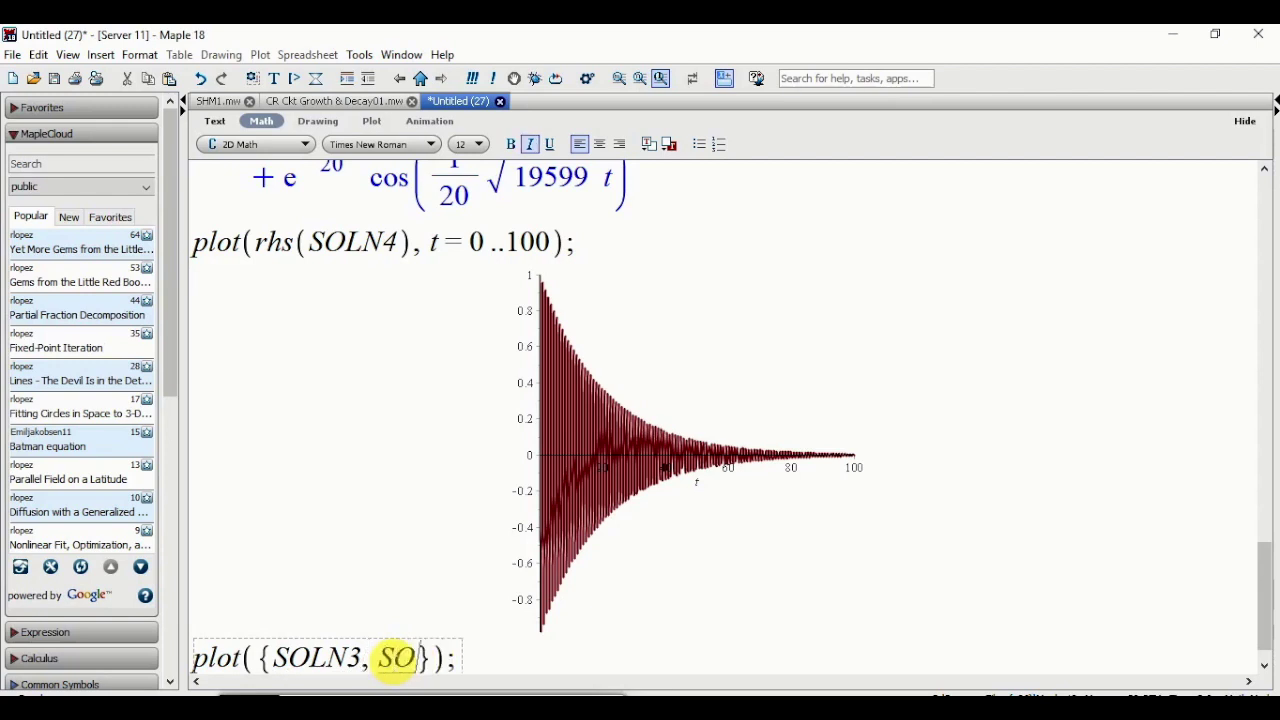
key("BackSpace")
type("N4}")
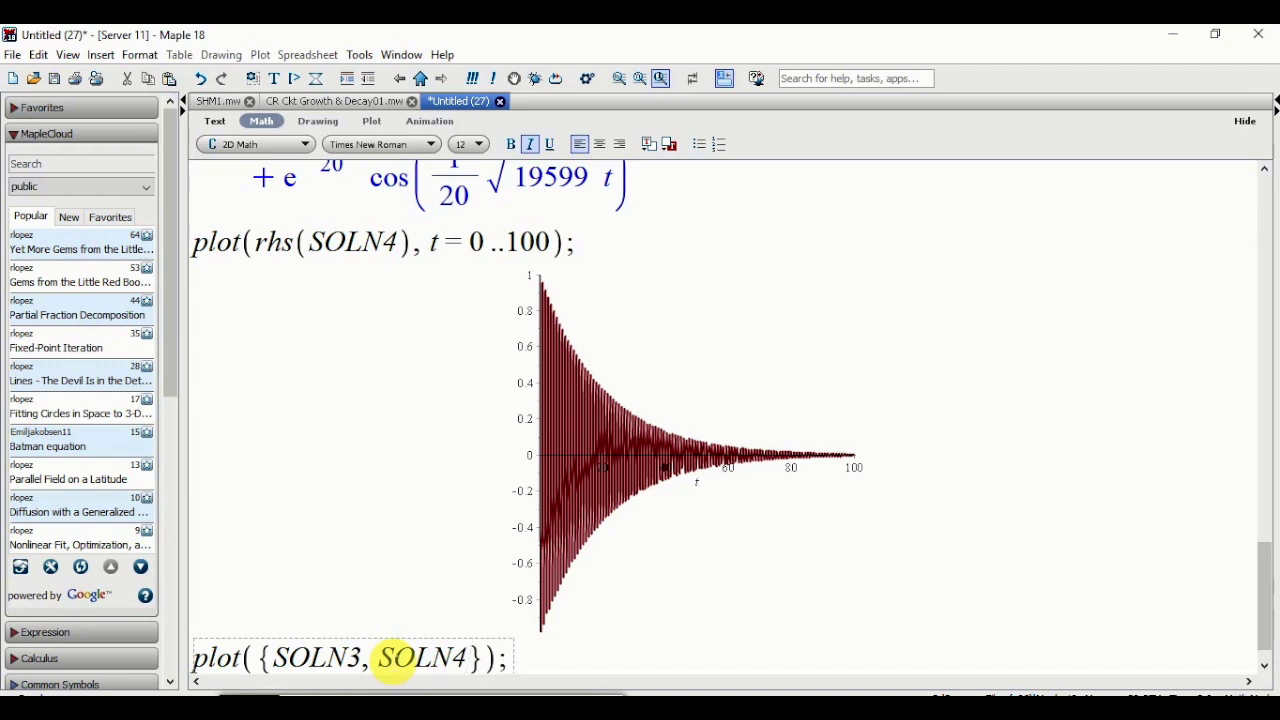
type(", ")
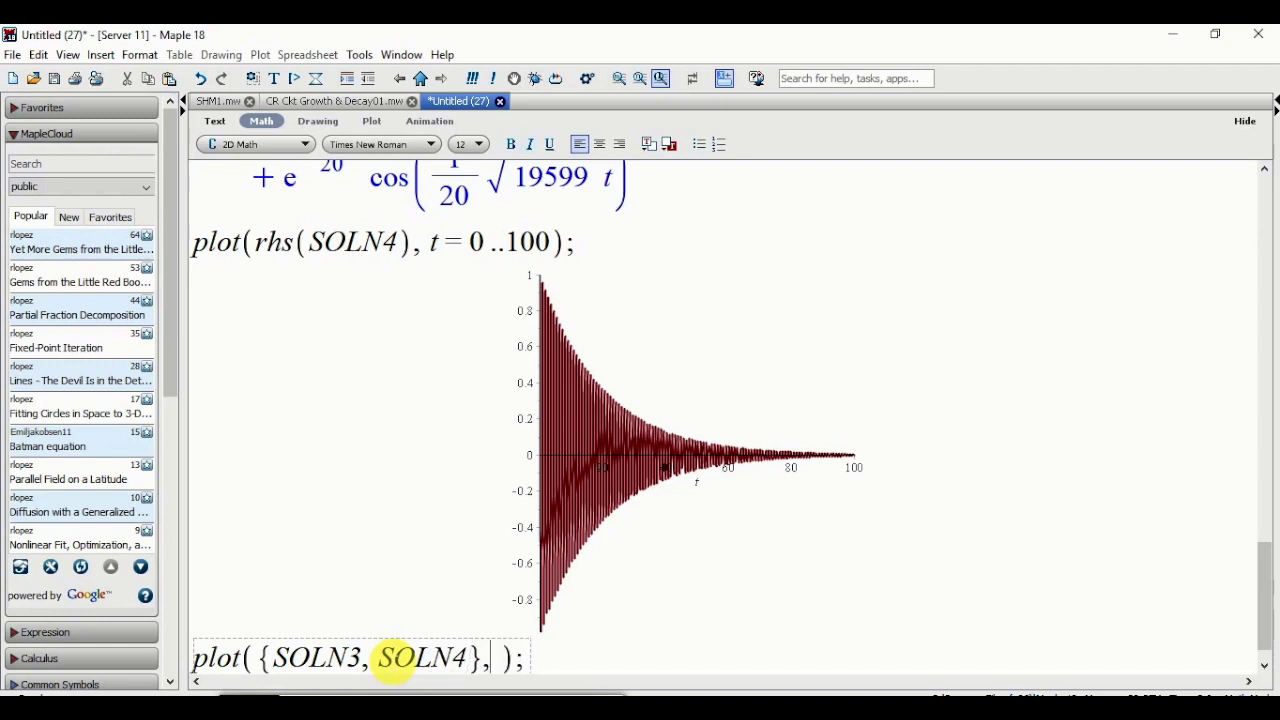
type("t = 0 ..60")
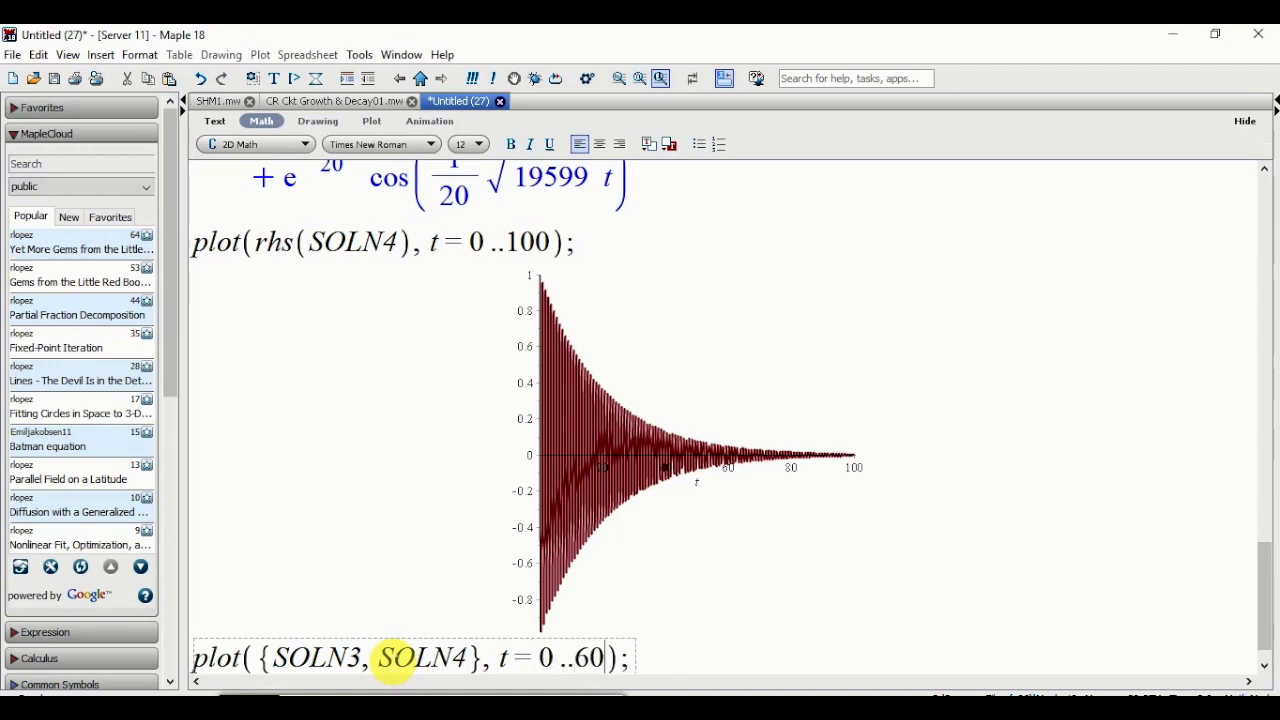
key("Return")
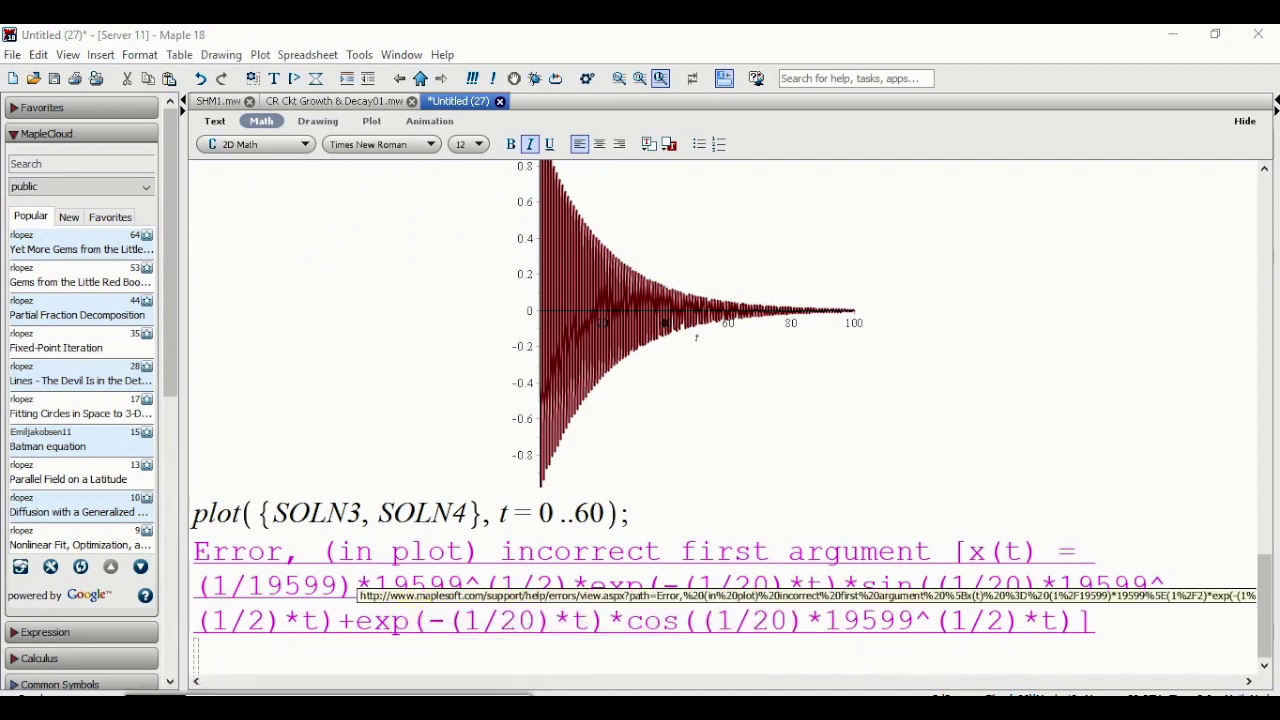
Replace the curly braces around SOLN3, SOLN4 in the combined plot command with square brackets and execute it again
left_click(276, 516)
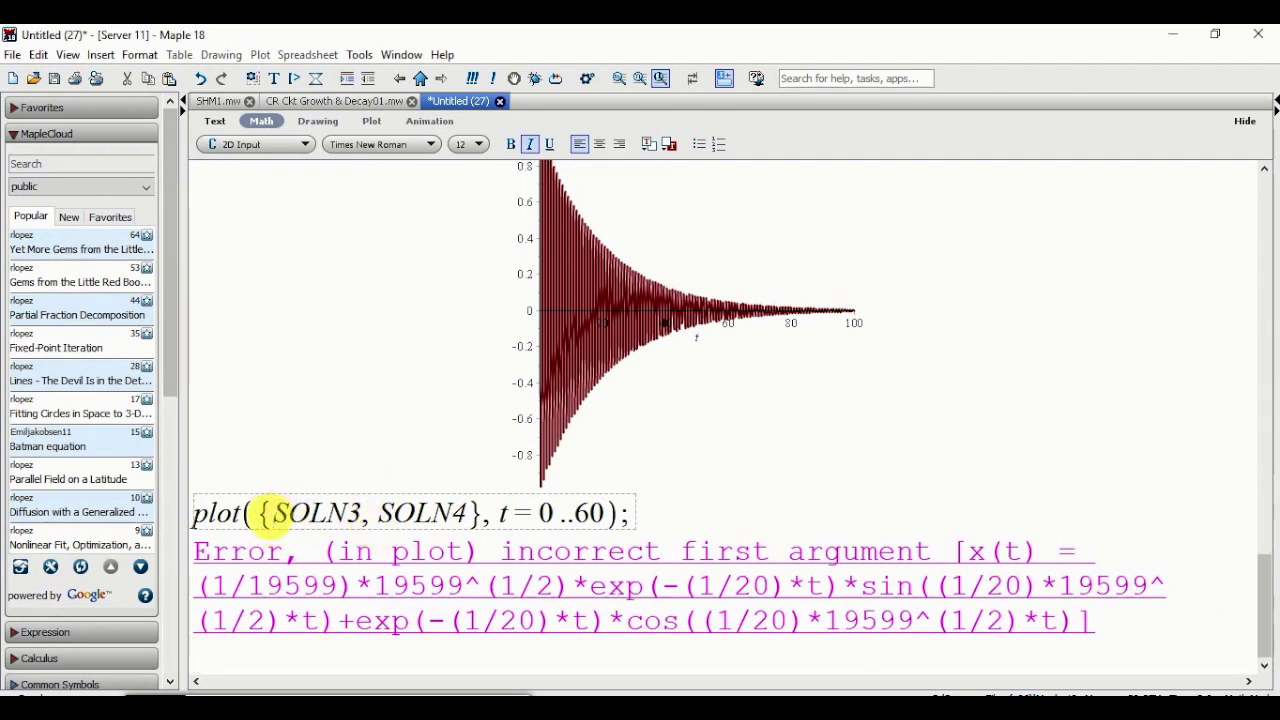
double_click(273, 516)
left_click(273, 516)
double_click(273, 516)
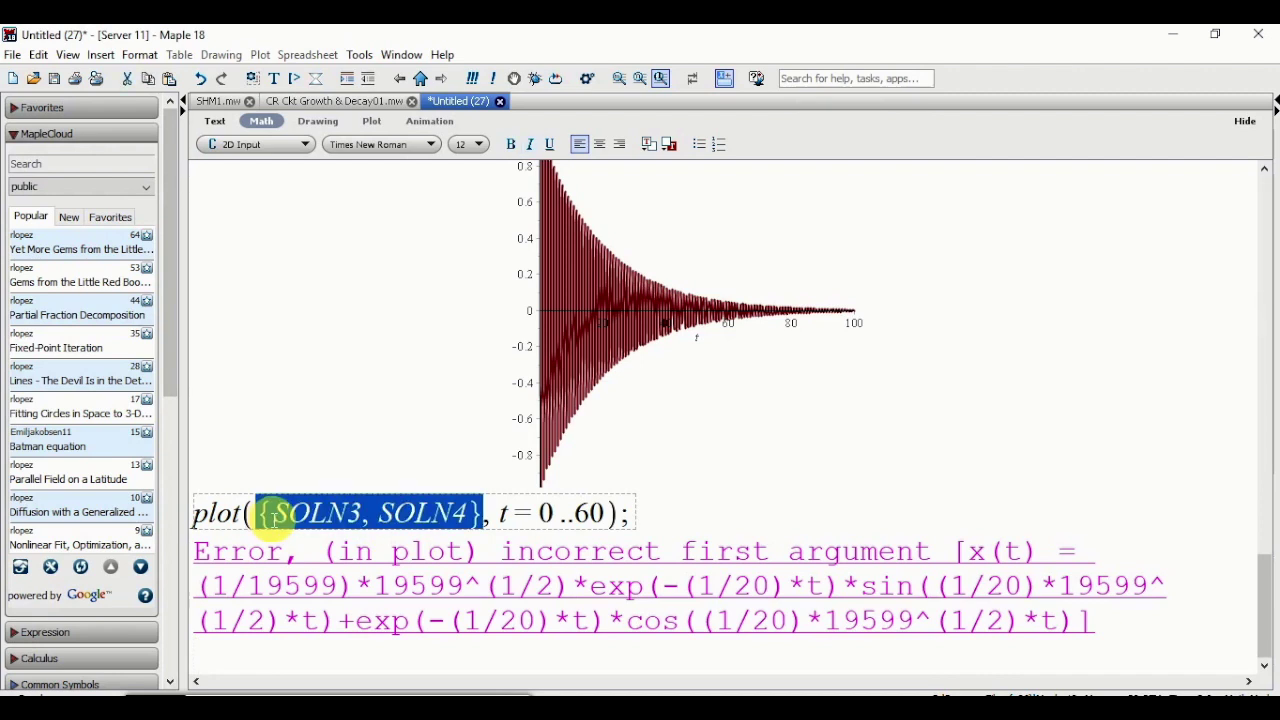
left_click(273, 516)
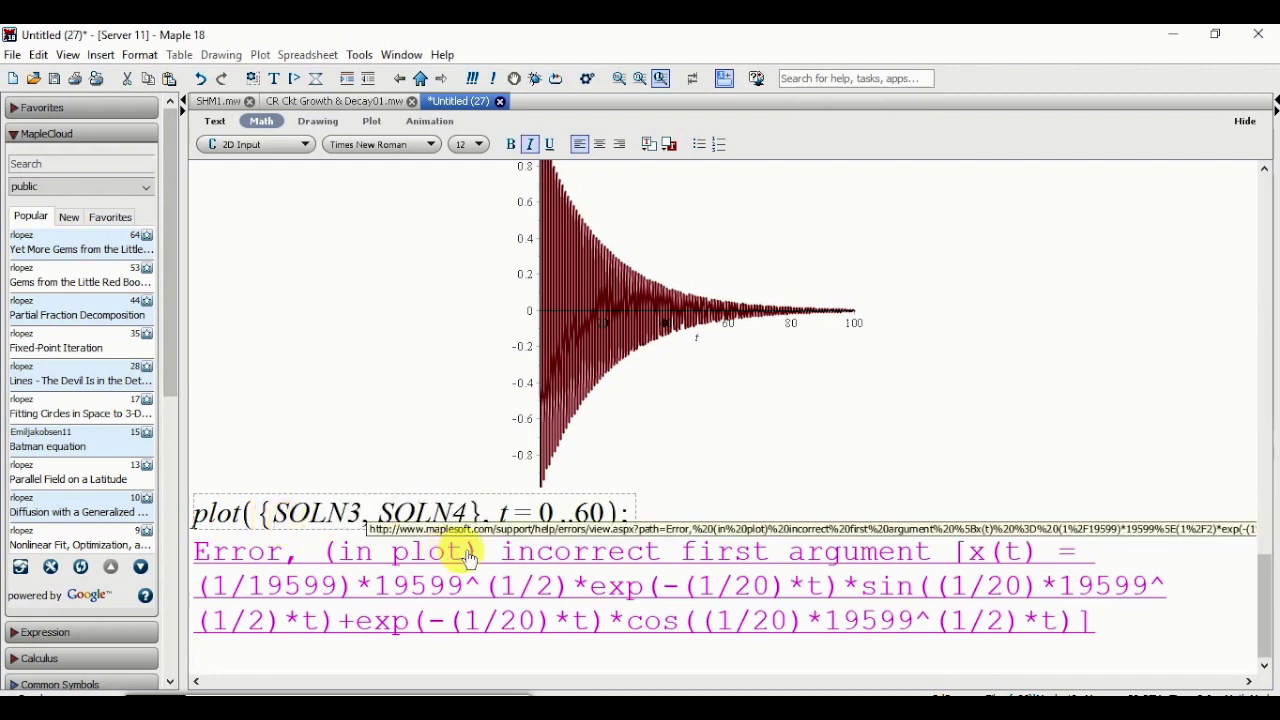
key("BackSpace")
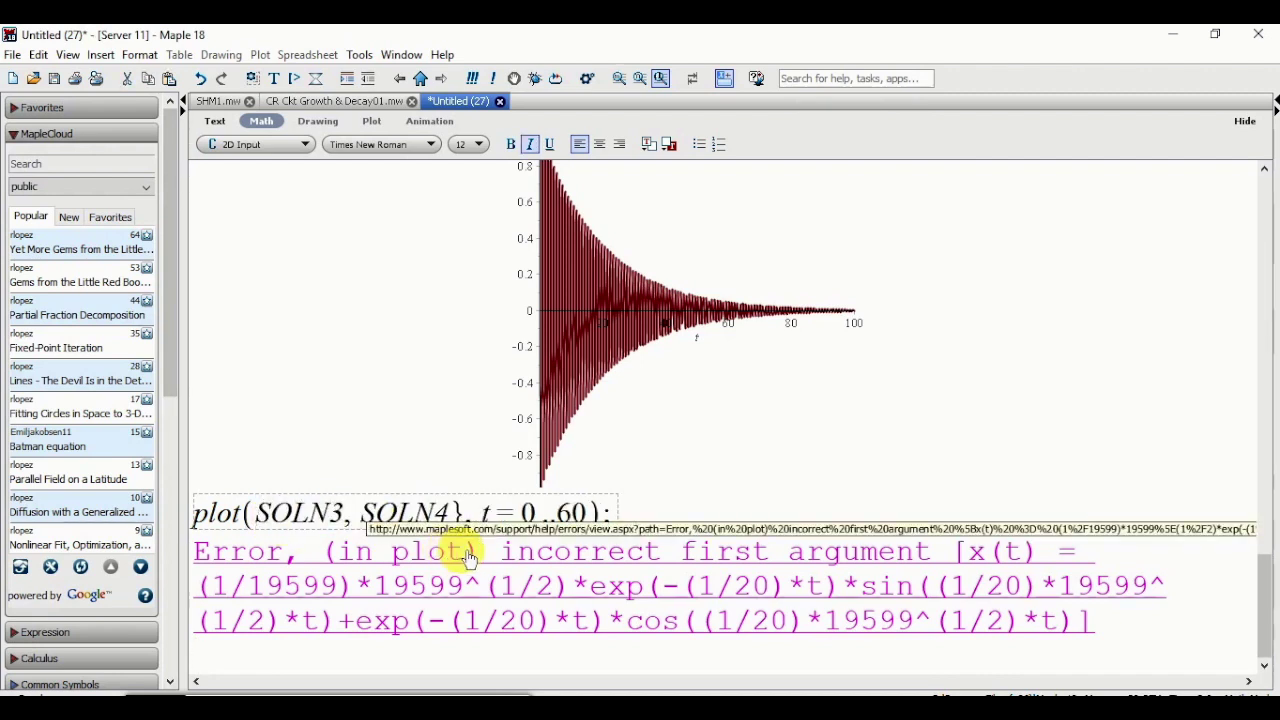
type("[")
key("Right")
key("Right")
key("Right")
key("Right")
key("Right")
key("Right")
key("Right")
key("Right")
key("Right")
key("Right")
key("Right")
key("Right")
key("Right")
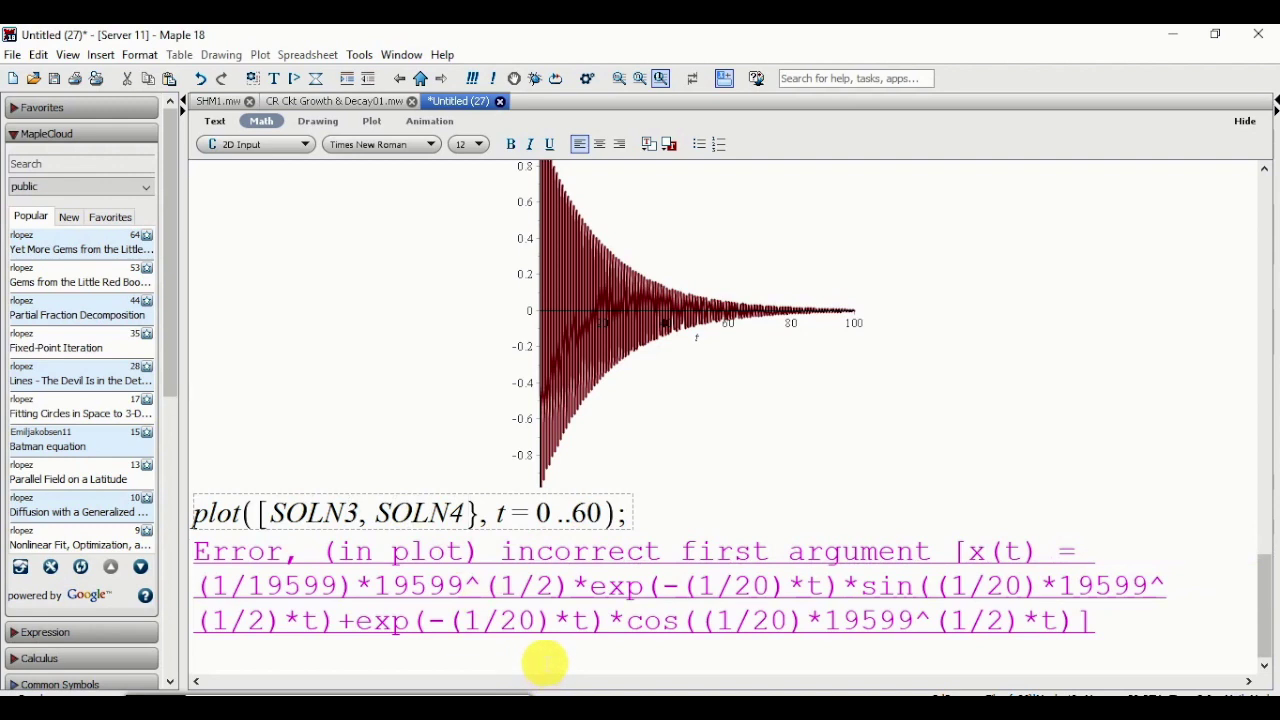
key("BackSpace")
type("]")
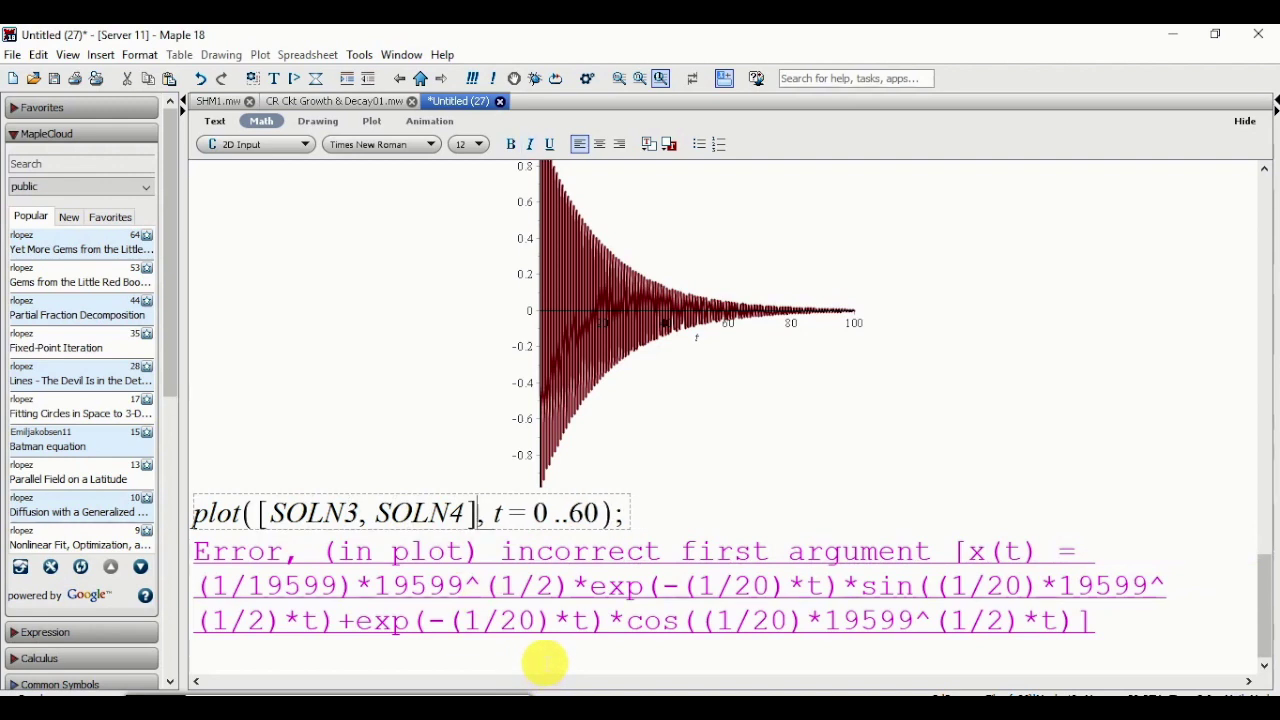
key("Return")
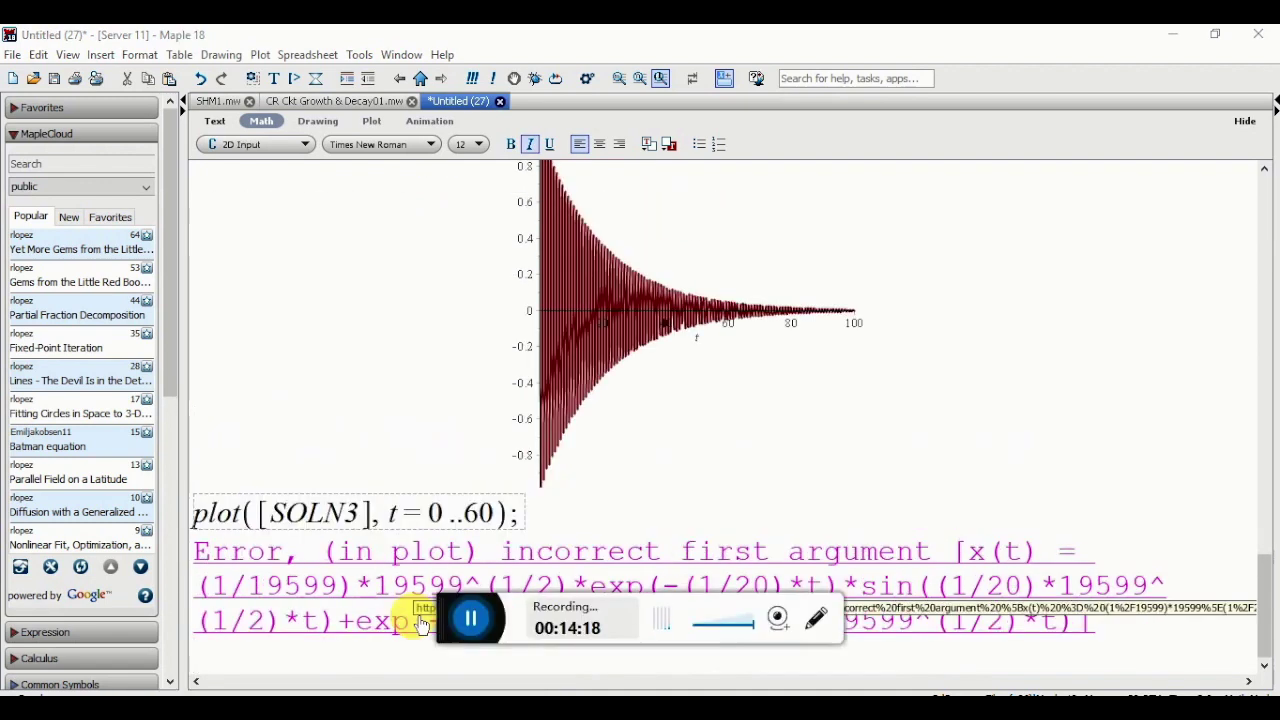
Wrap SOLN3 in rhs( ) as the only entry of the bracketed plot list and execute it over t = 0 ..60
left_click_drag(449, 621, 150, 715)
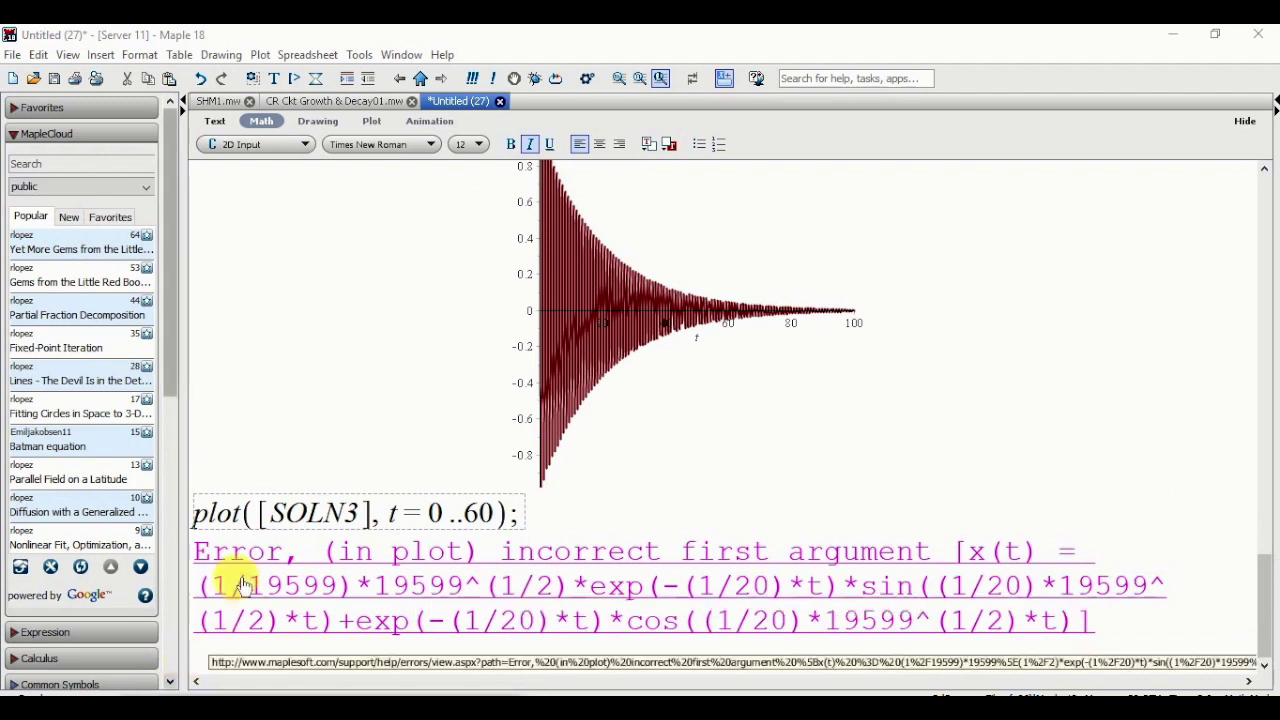
left_click(272, 518)
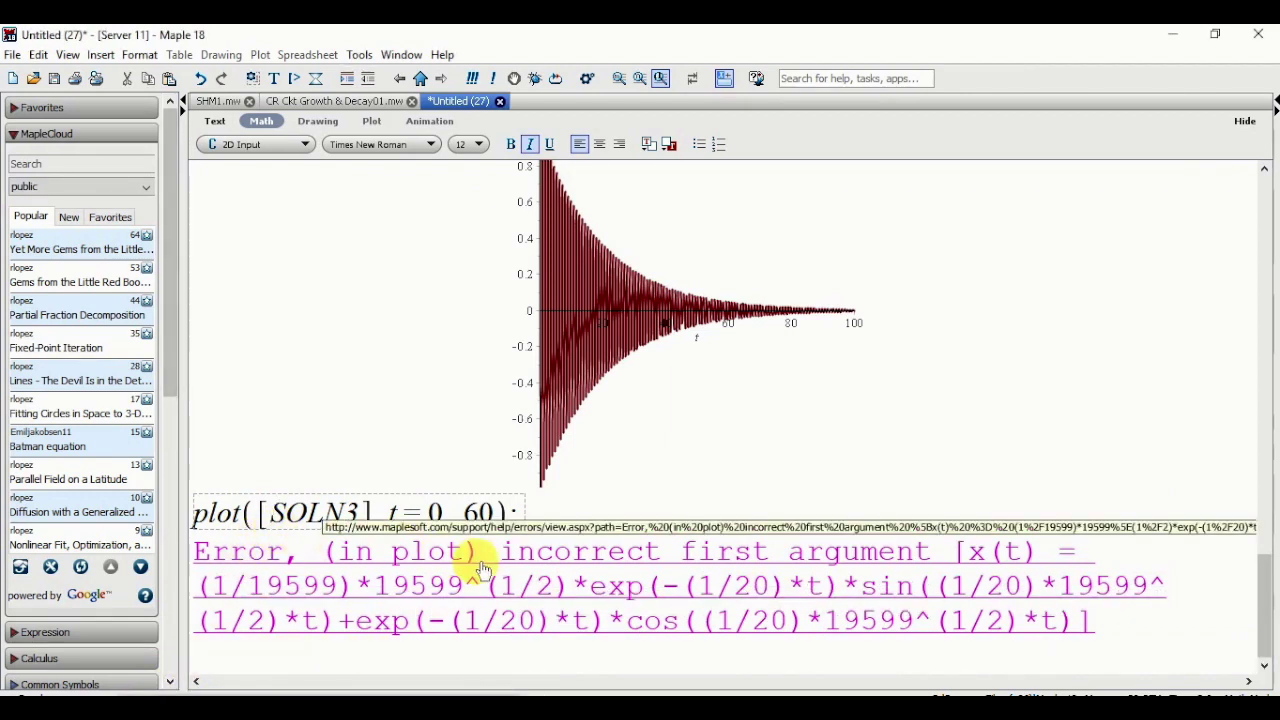
type("rhs")
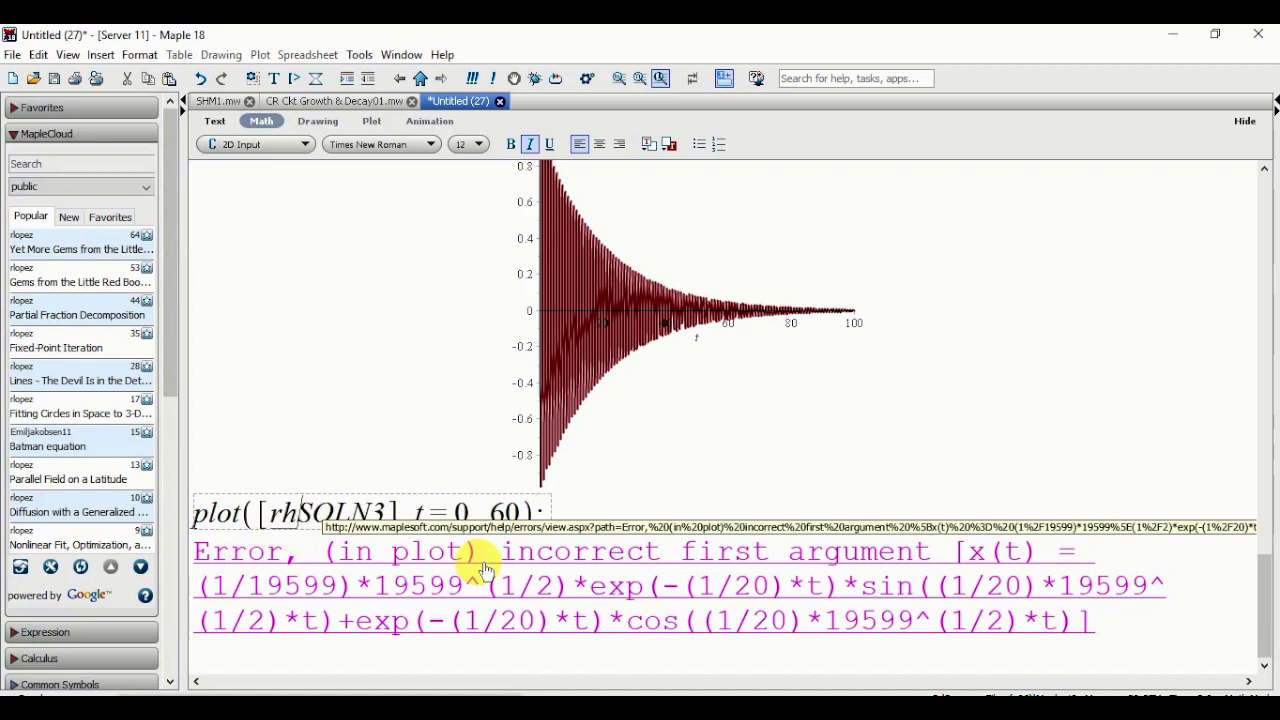
type("(")
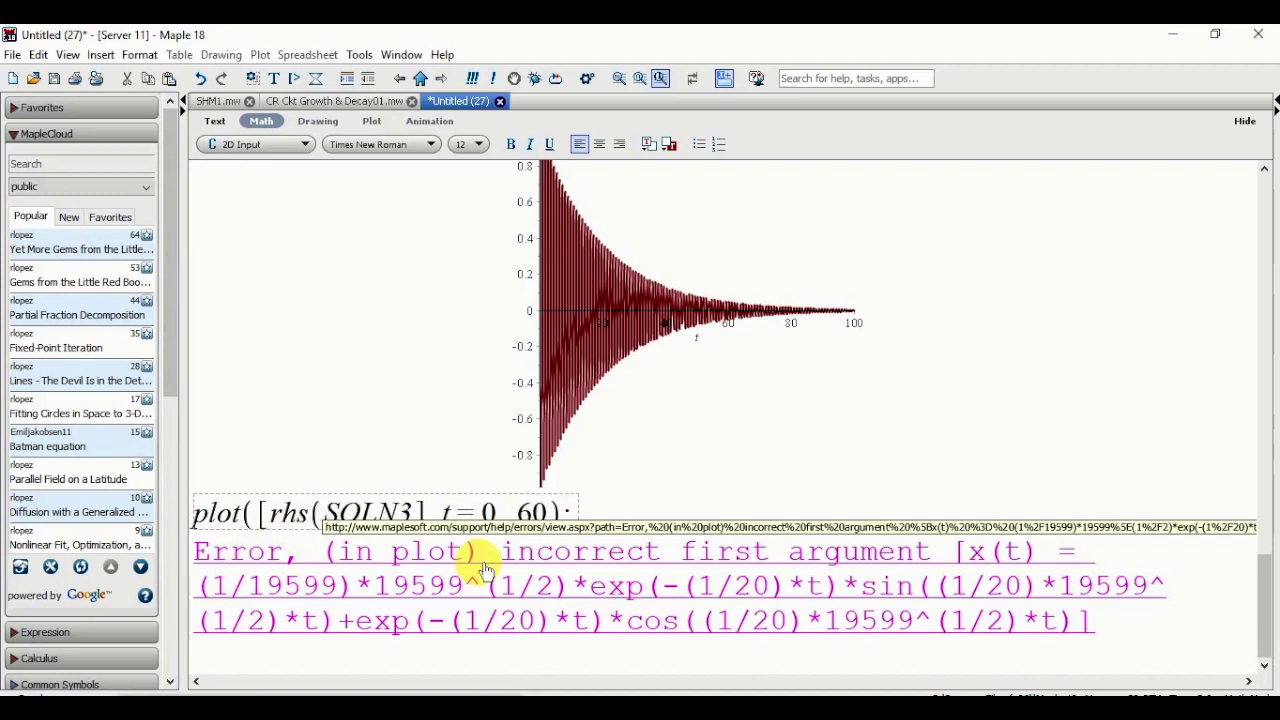
key("Right")
key("Right")
key("Right")
key("Right")
key("Right")
type(")")
key("Return")
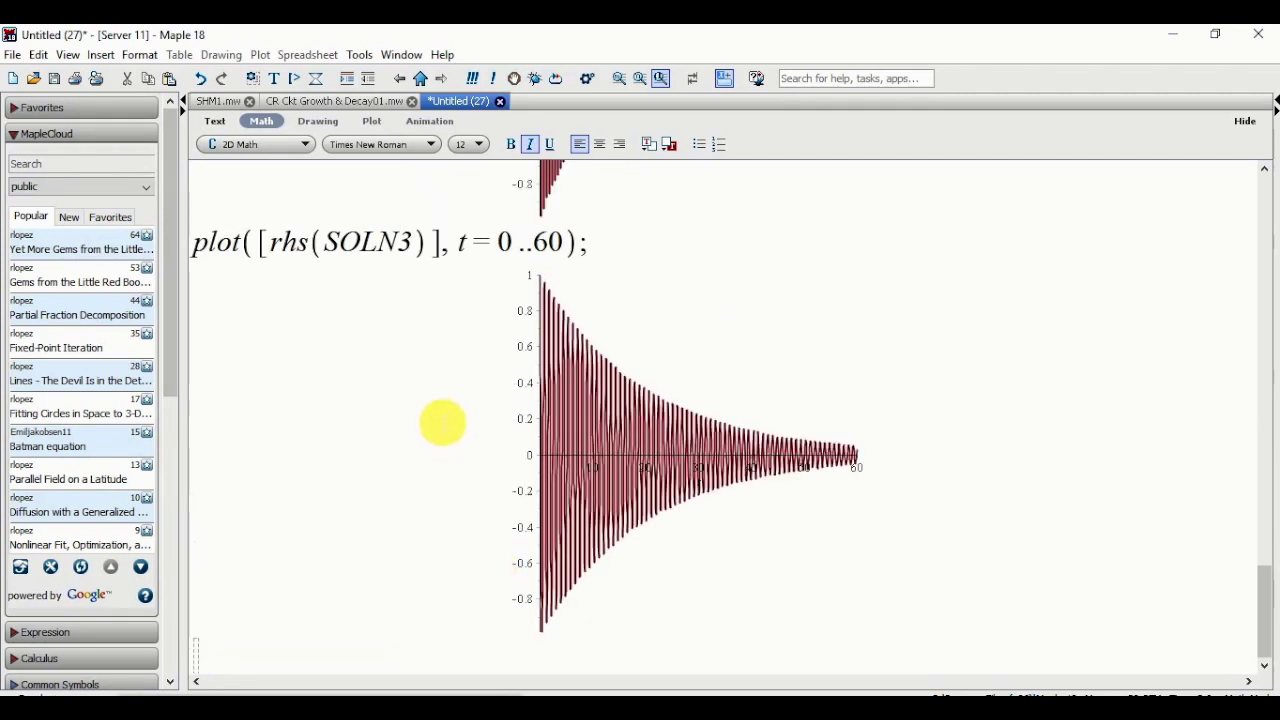
Add rhs(SOLN4) as a second entry after rhs(SOLN3) in the bracketed plot list and execute the command
scroll(440, 425, "up", 1)
scroll(440, 425, "up", 10)
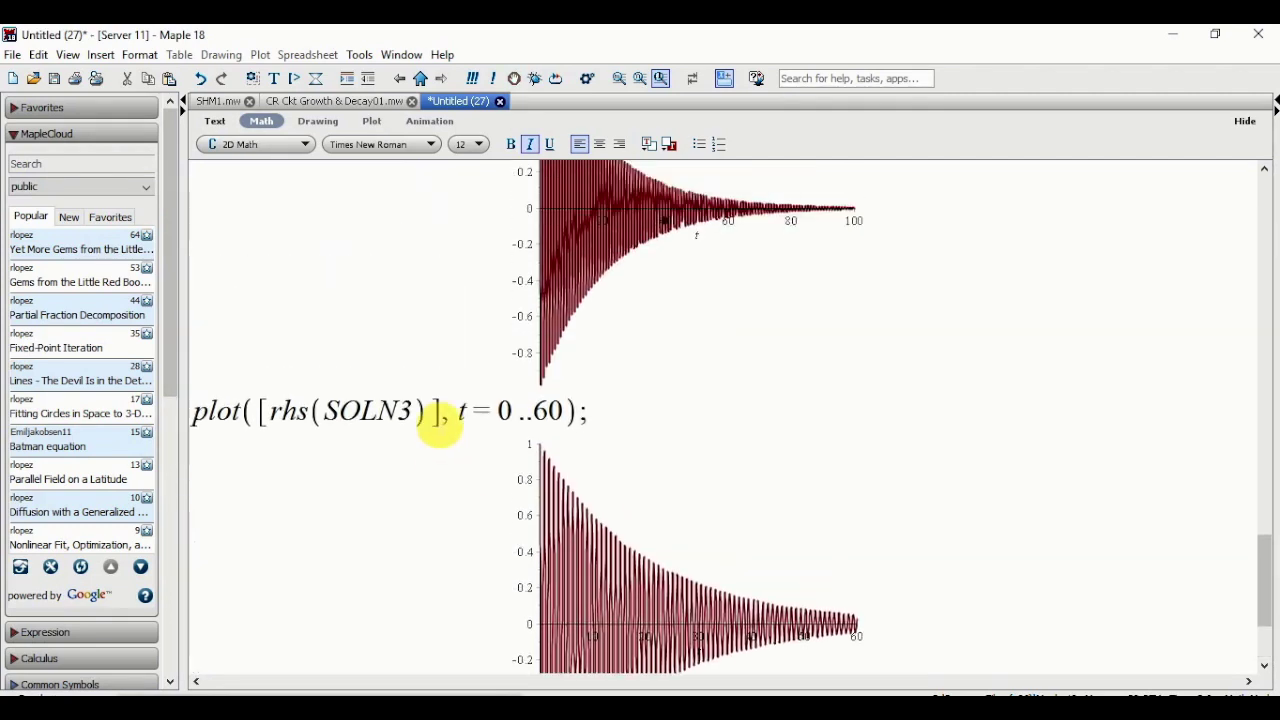
scroll(437, 425, "down", 6)
left_click(435, 418)
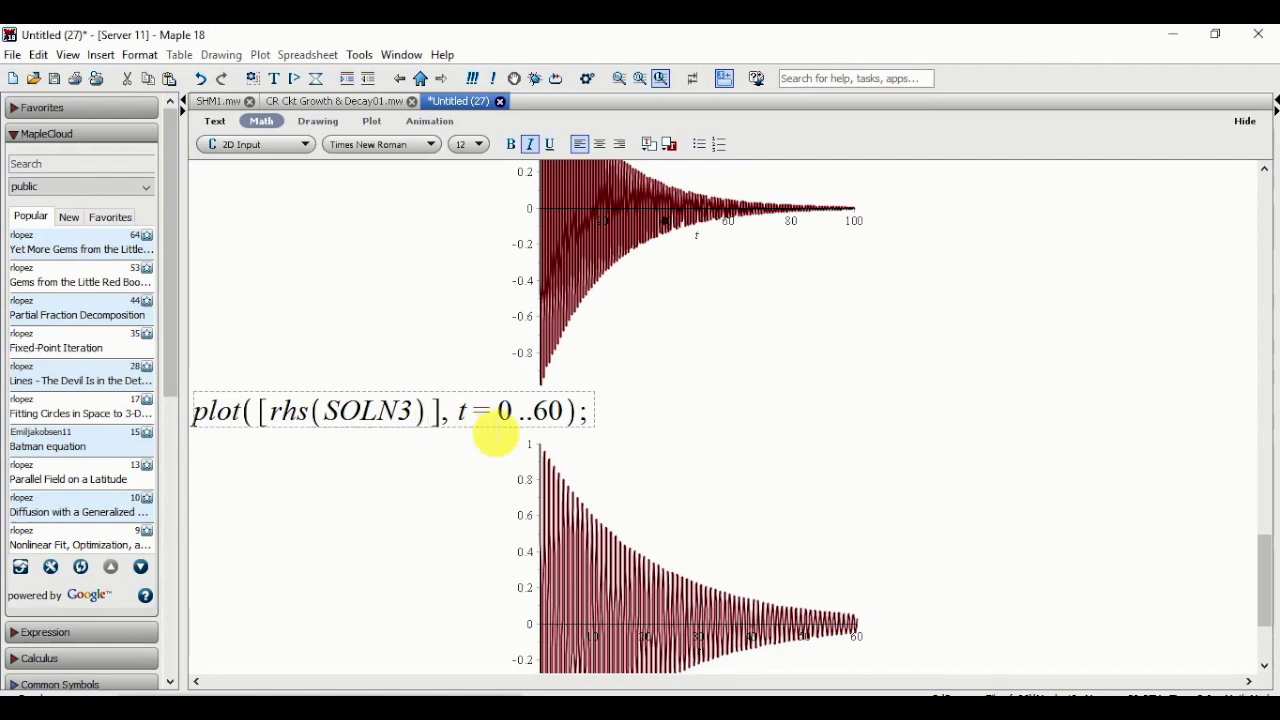
type(", ")
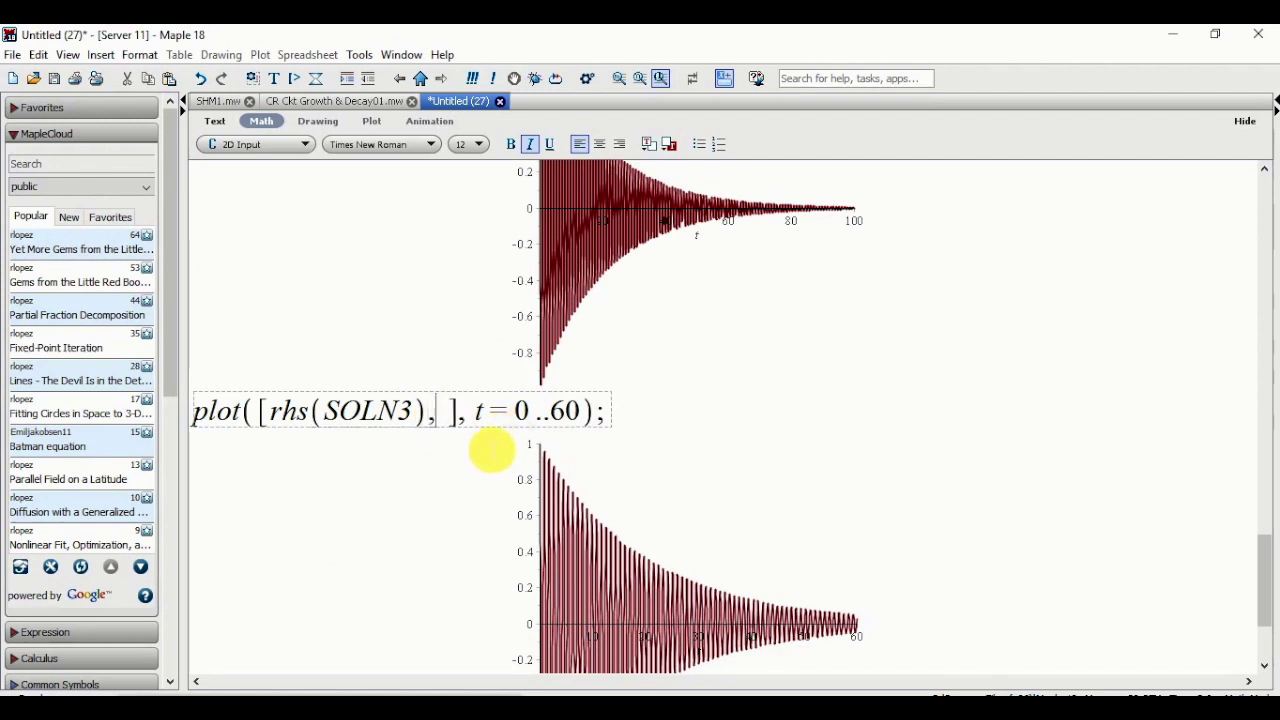
type("rhs")
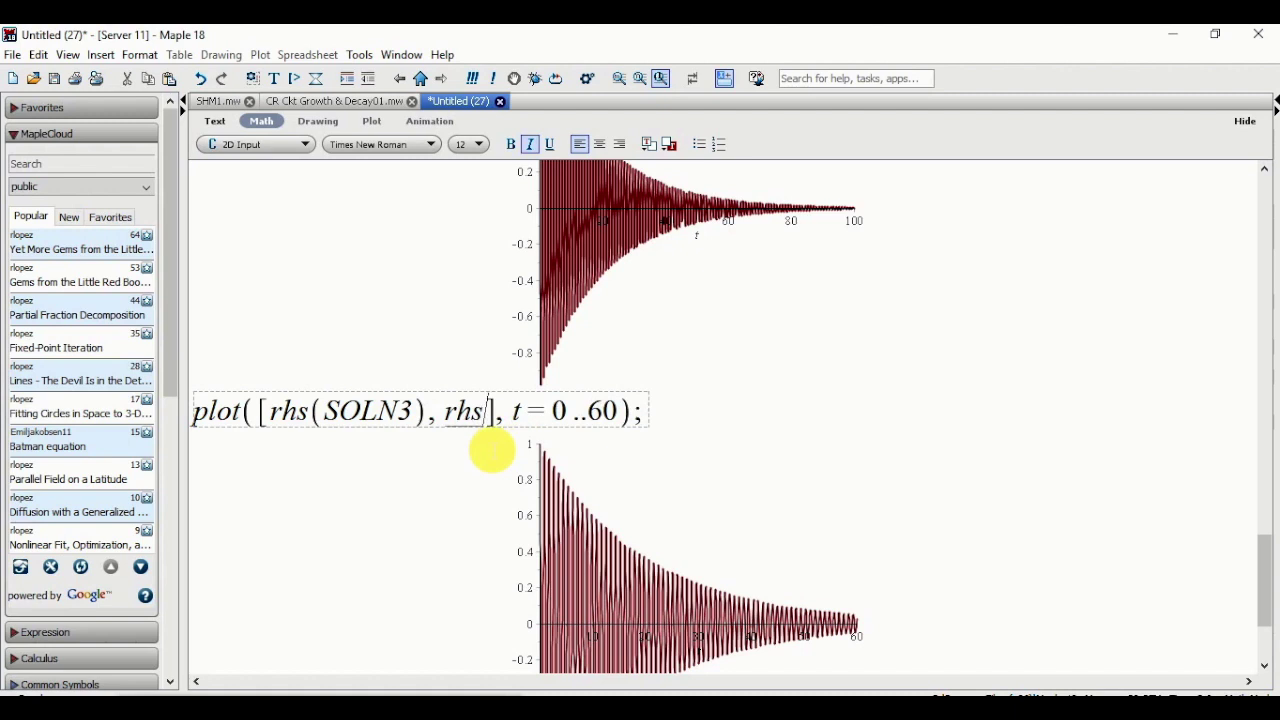
type("( ")
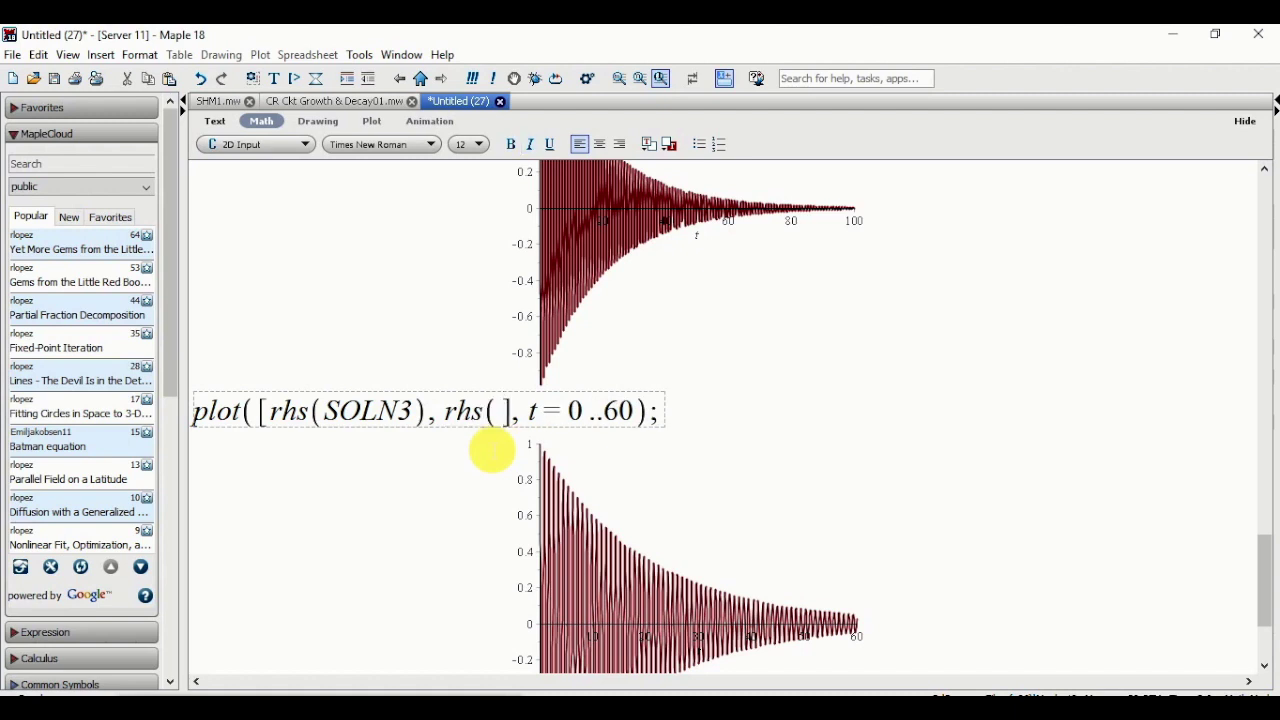
type("SOLN4")
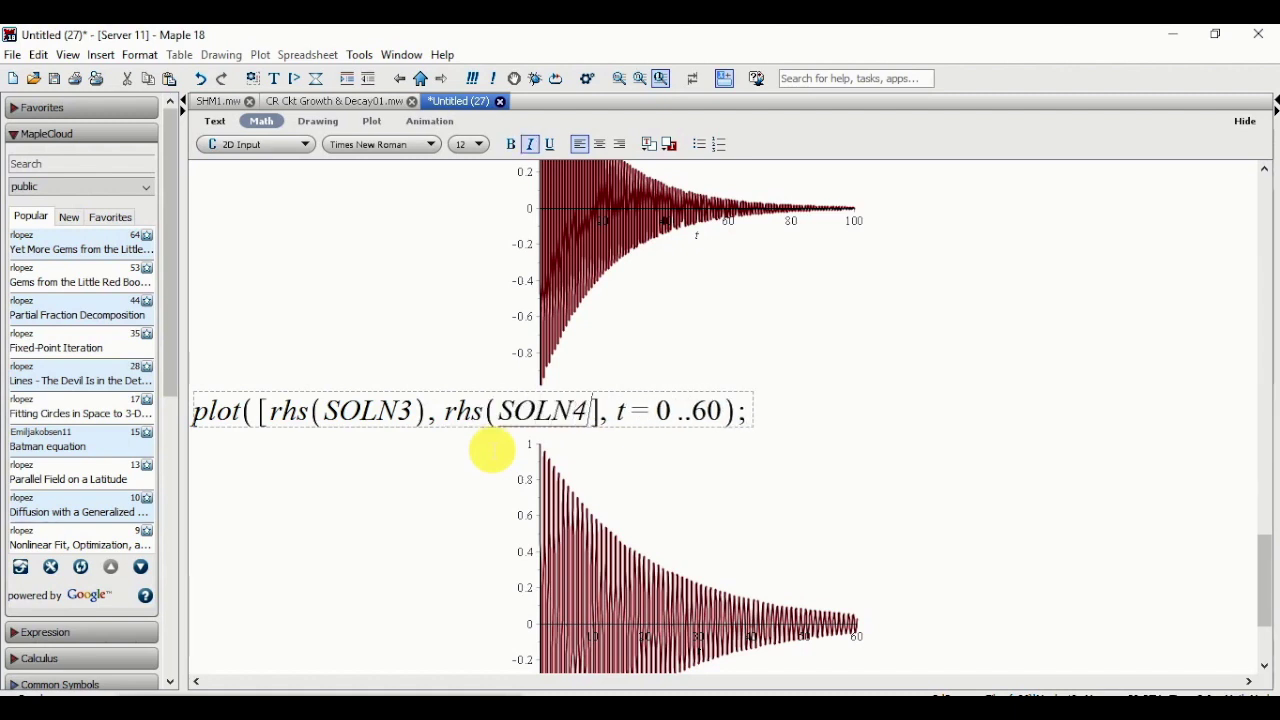
type(")")
key("Return")
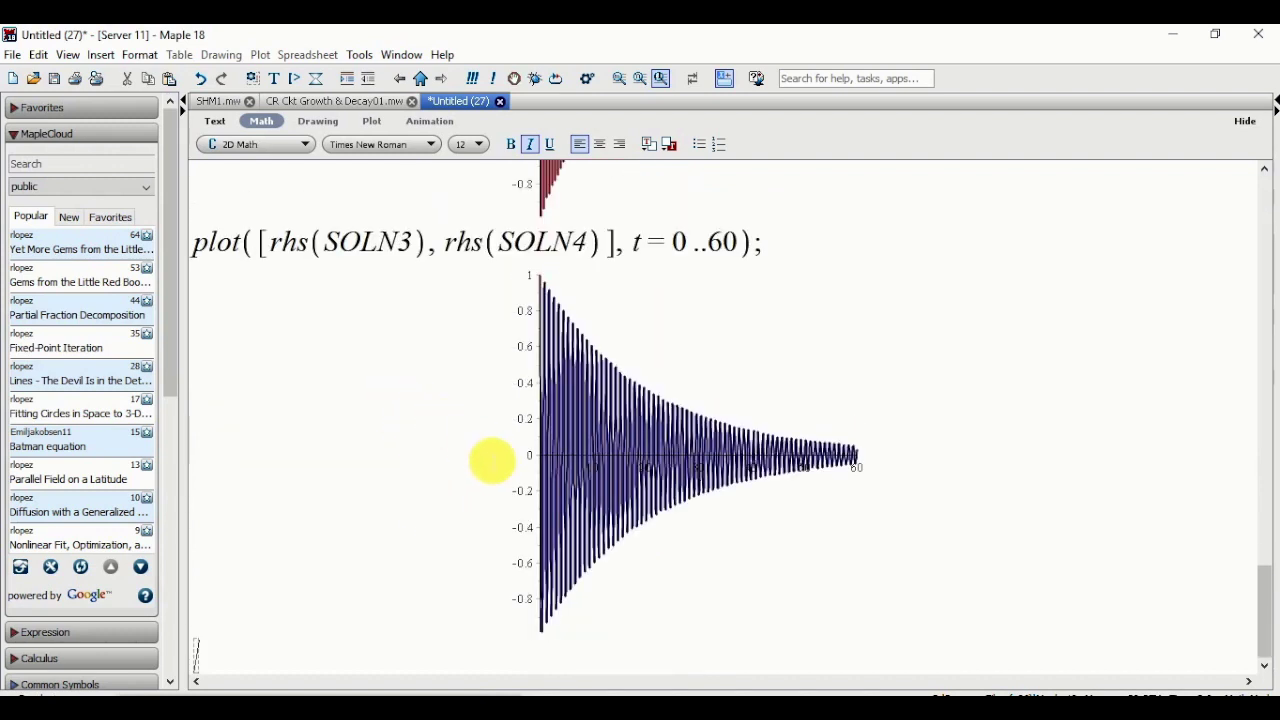
Examine the SOLN3 and SOLN4 definitions, their solutions and individual plots to check them against the combined plot
scroll(496, 459, "up", 1)
scroll(496, 459, "up", 3)
scroll(475, 447, "up", 15)
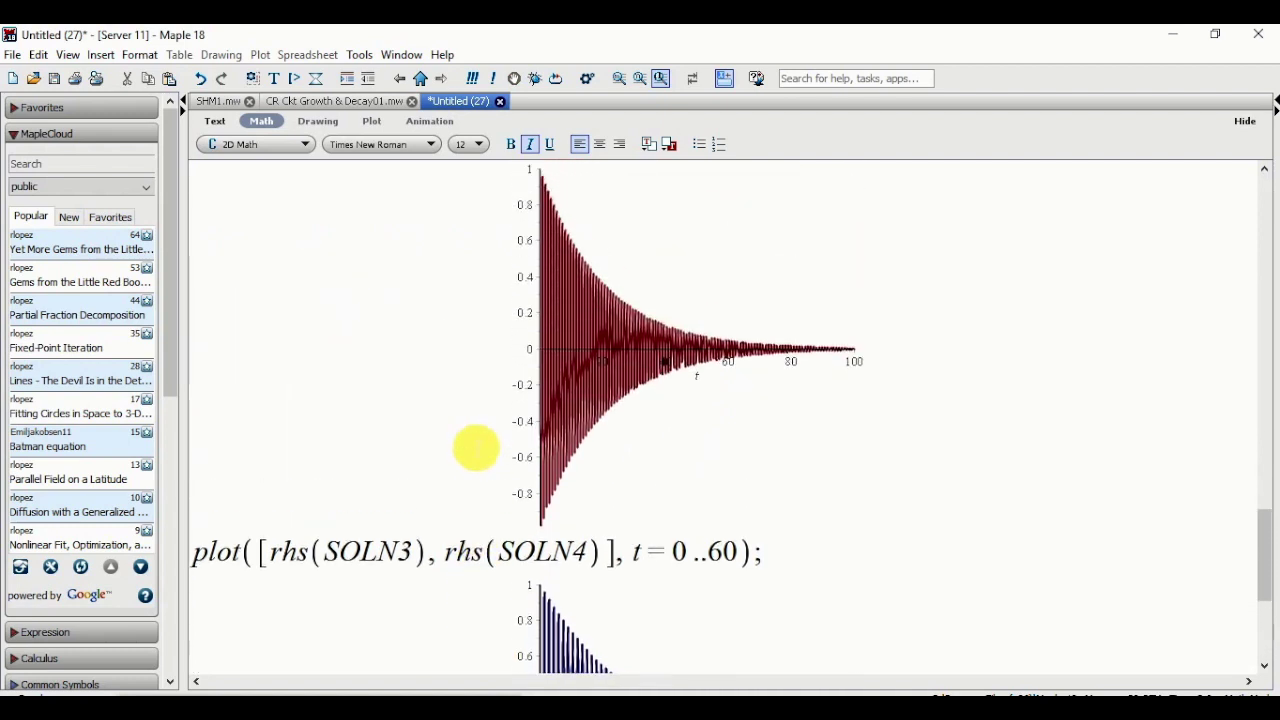
scroll(479, 449, "up", 4)
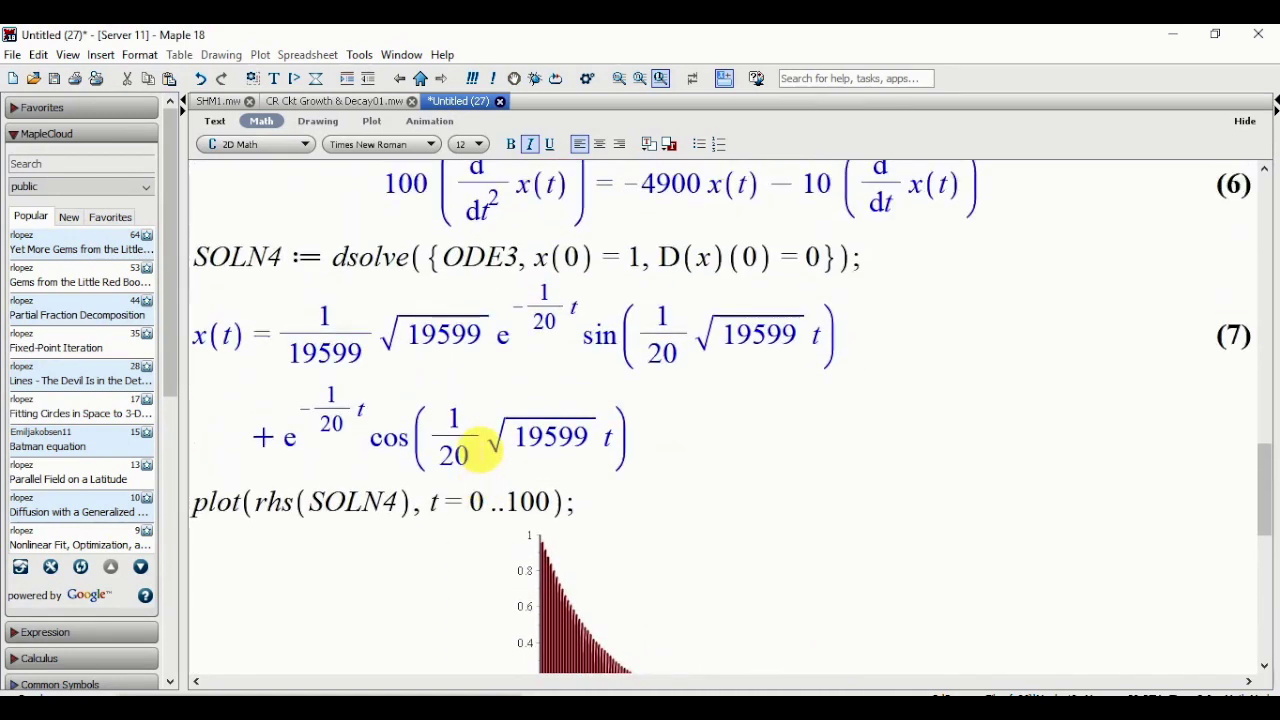
scroll(479, 451, "up", 6)
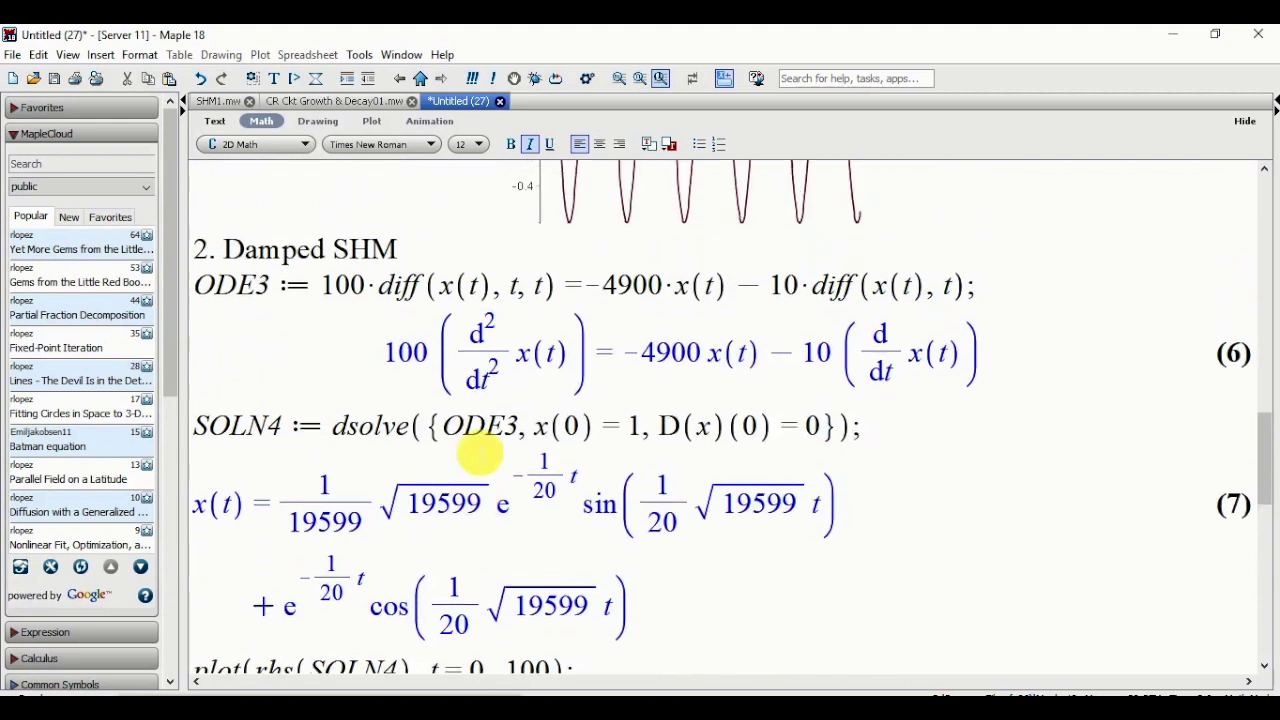
scroll(480, 452, "up", 2)
scroll(480, 449, "down", 3)
scroll(480, 447, "down", 1)
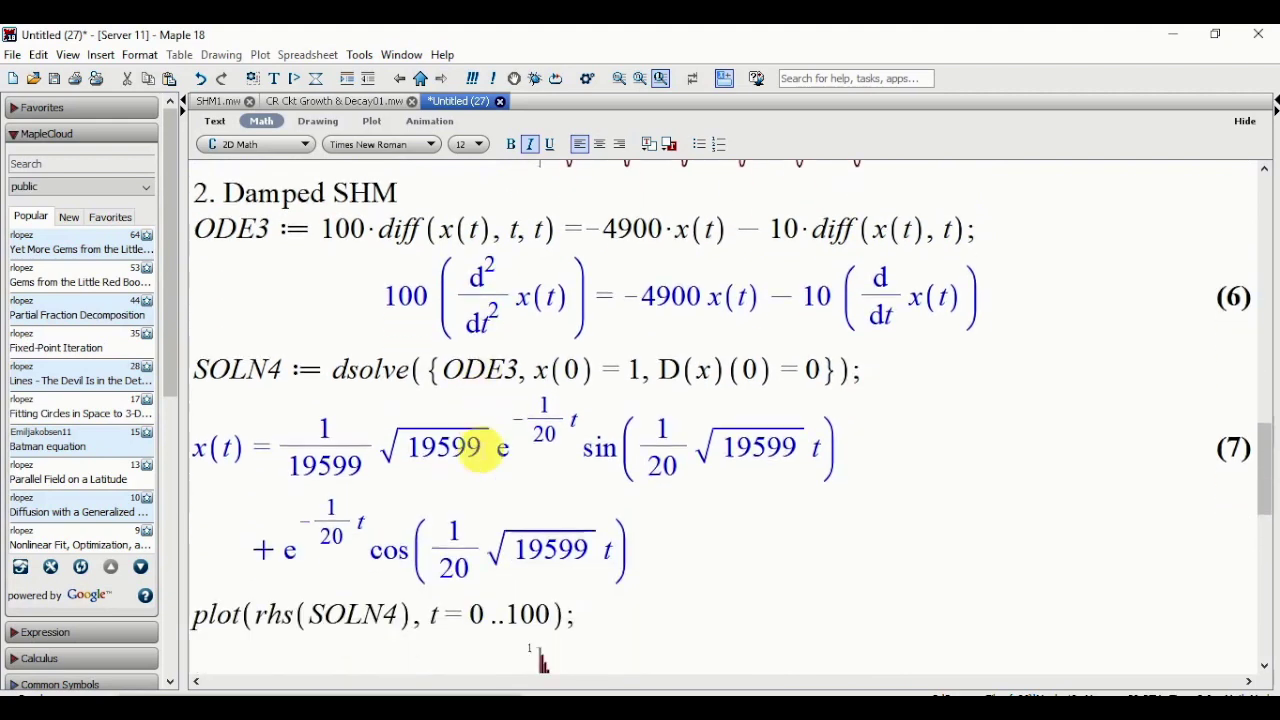
scroll(480, 449, "up", 16)
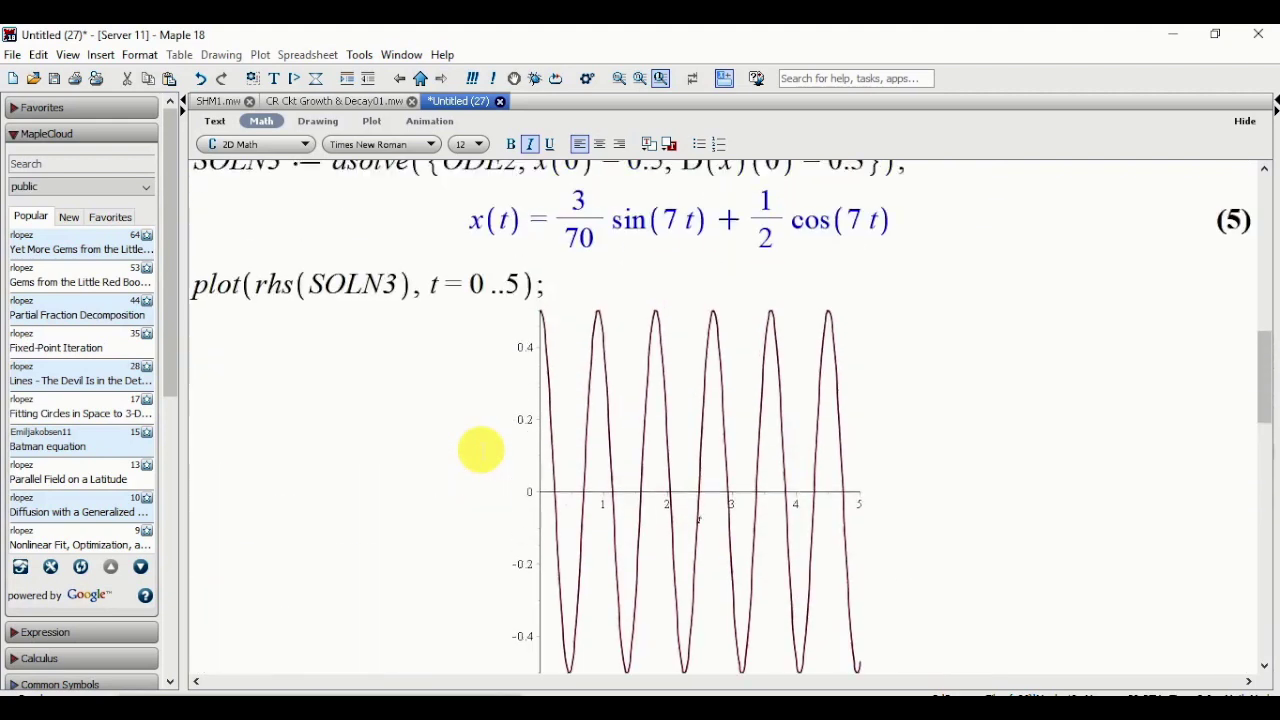
scroll(480, 449, "up", 2)
scroll(480, 450, "down", 1)
scroll(481, 449, "up", 4)
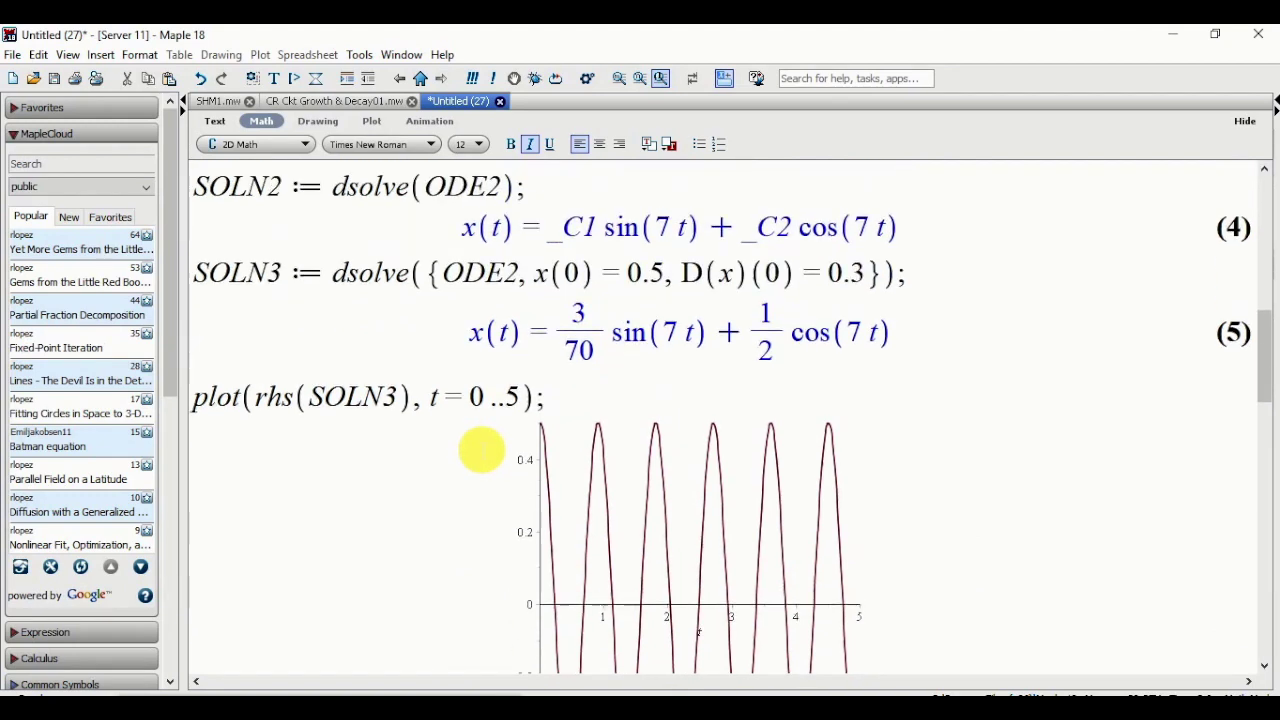
scroll(481, 450, "down", 14)
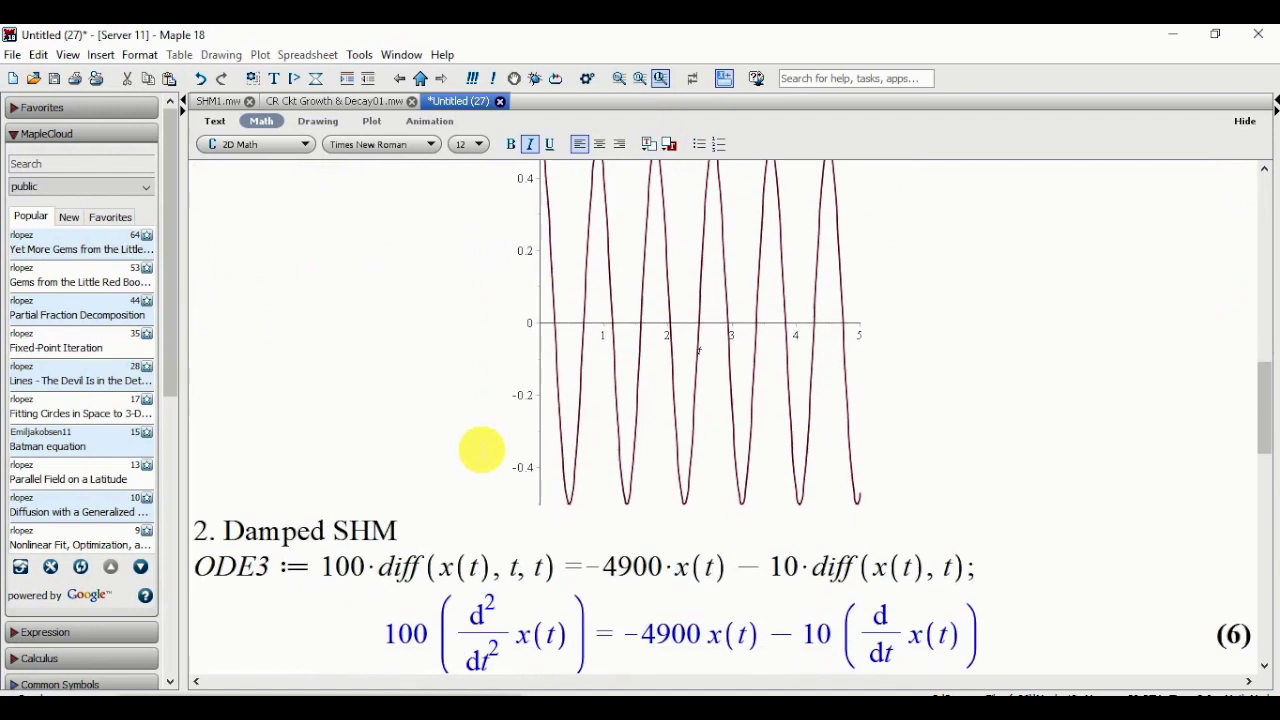
Re-execute the worksheet's first section in order, from restart through the plot of rhs(SOLN3) over t = 0 ..5
scroll(481, 453, "down", 4)
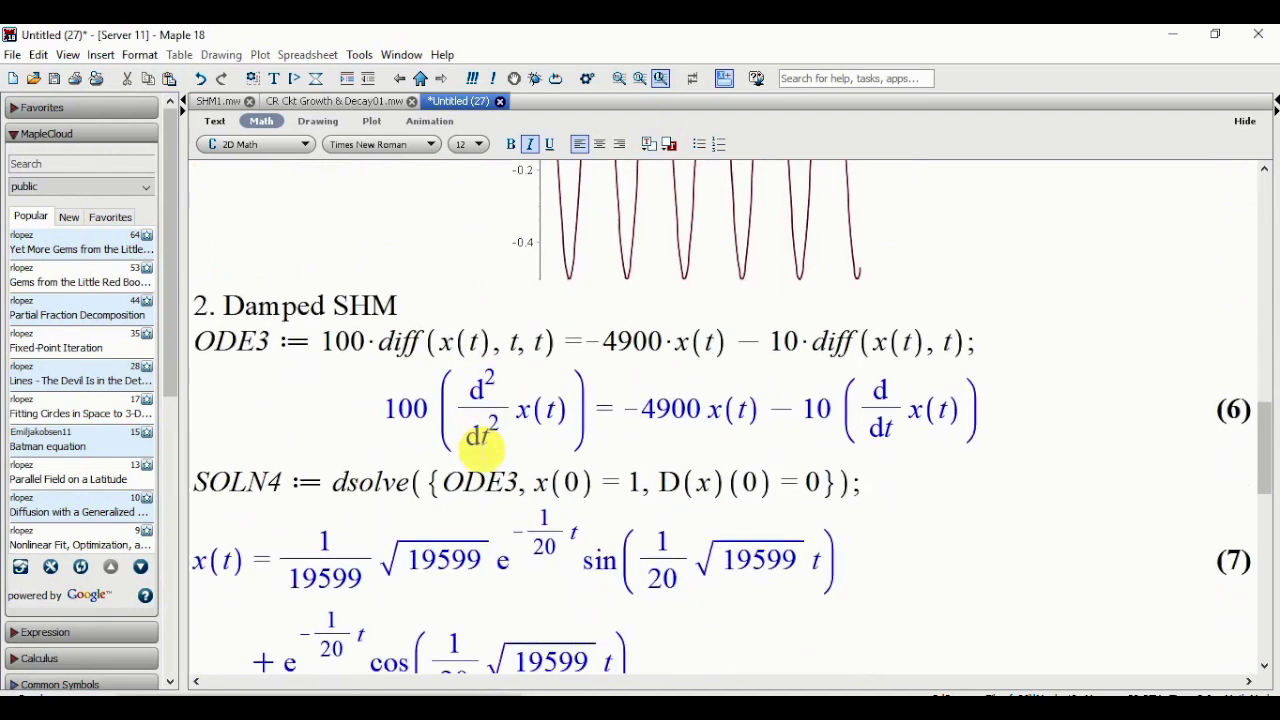
scroll(481, 450, "down", 4)
scroll(481, 450, "down", 16)
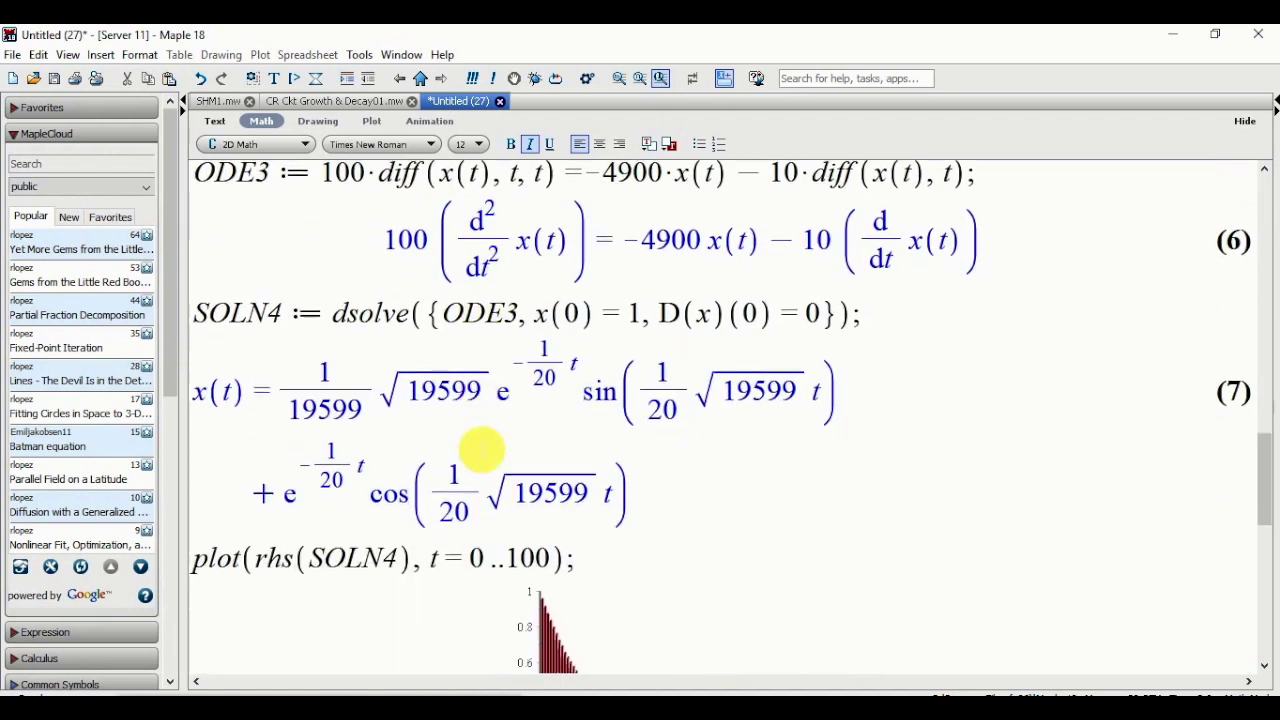
scroll(481, 450, "down", 3)
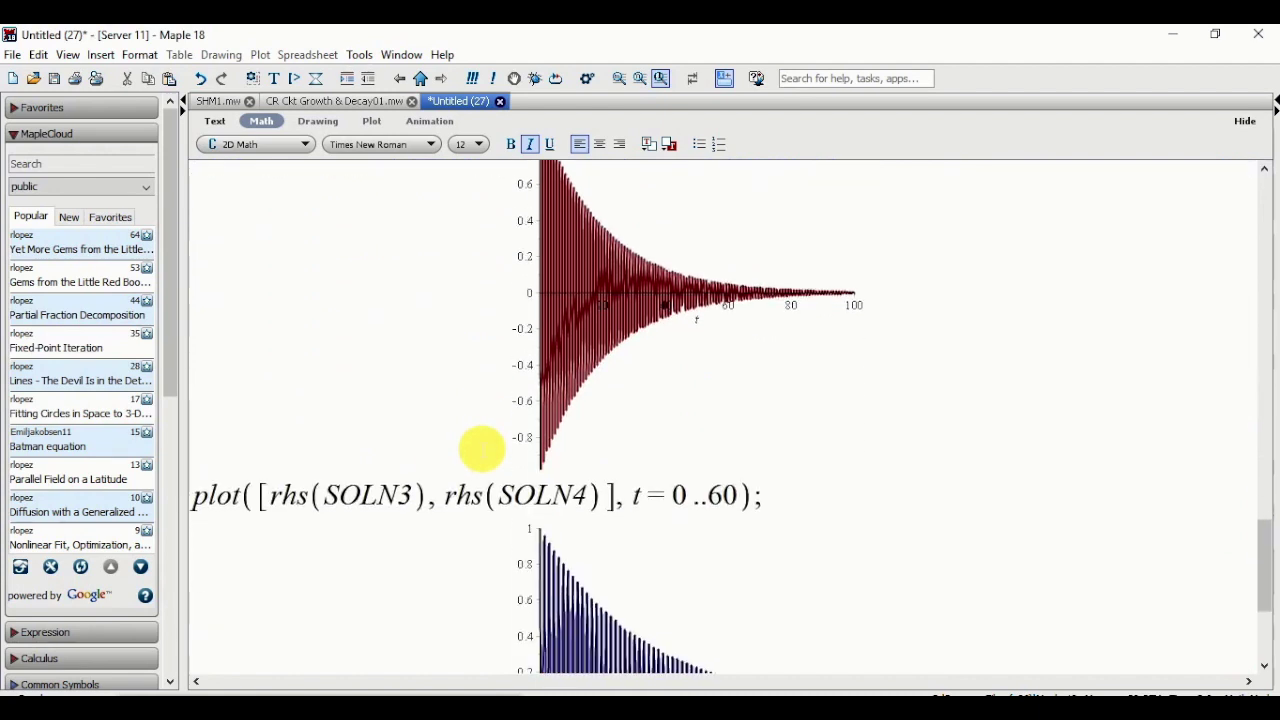
scroll(481, 448, "up", 20)
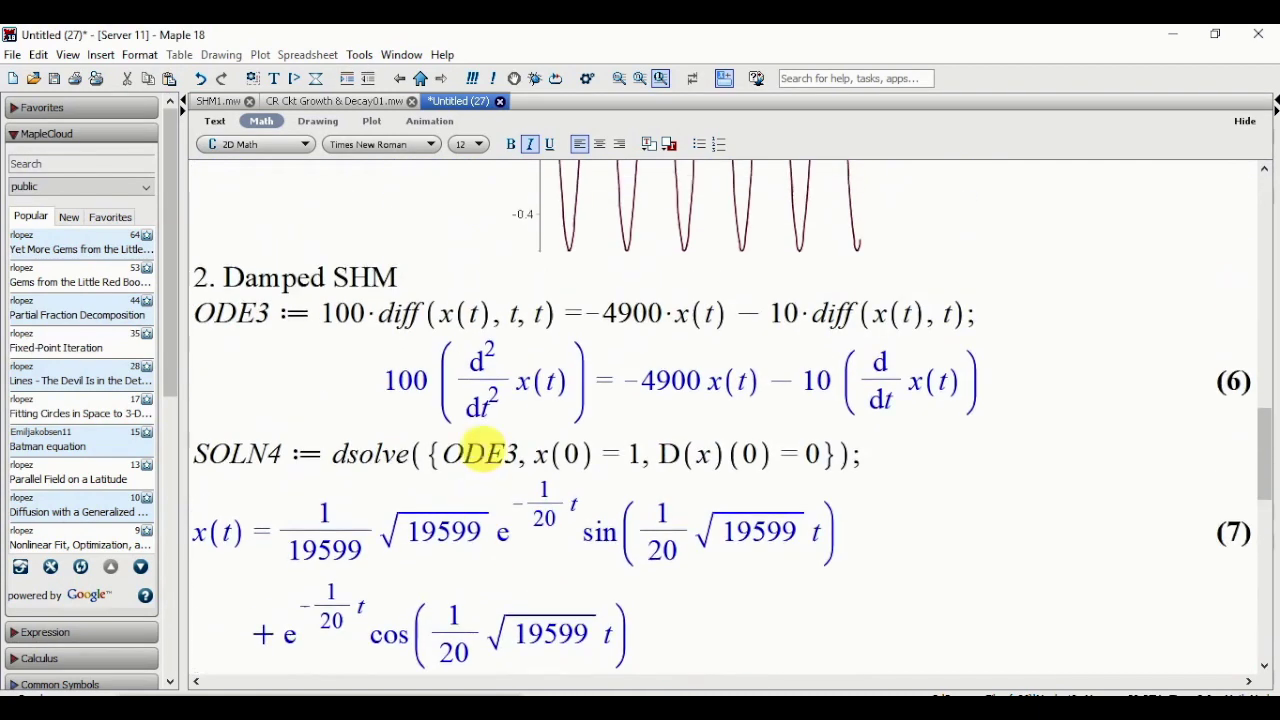
scroll(483, 449, "up", 20)
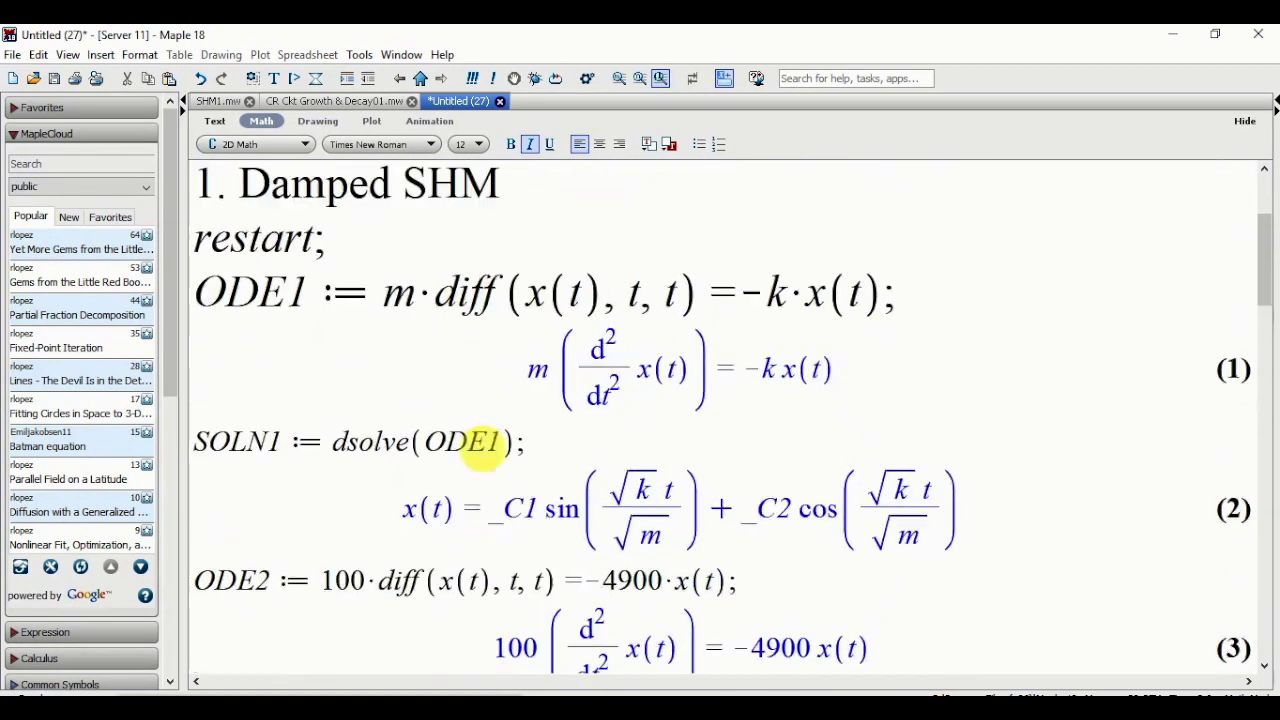
left_click(215, 308)
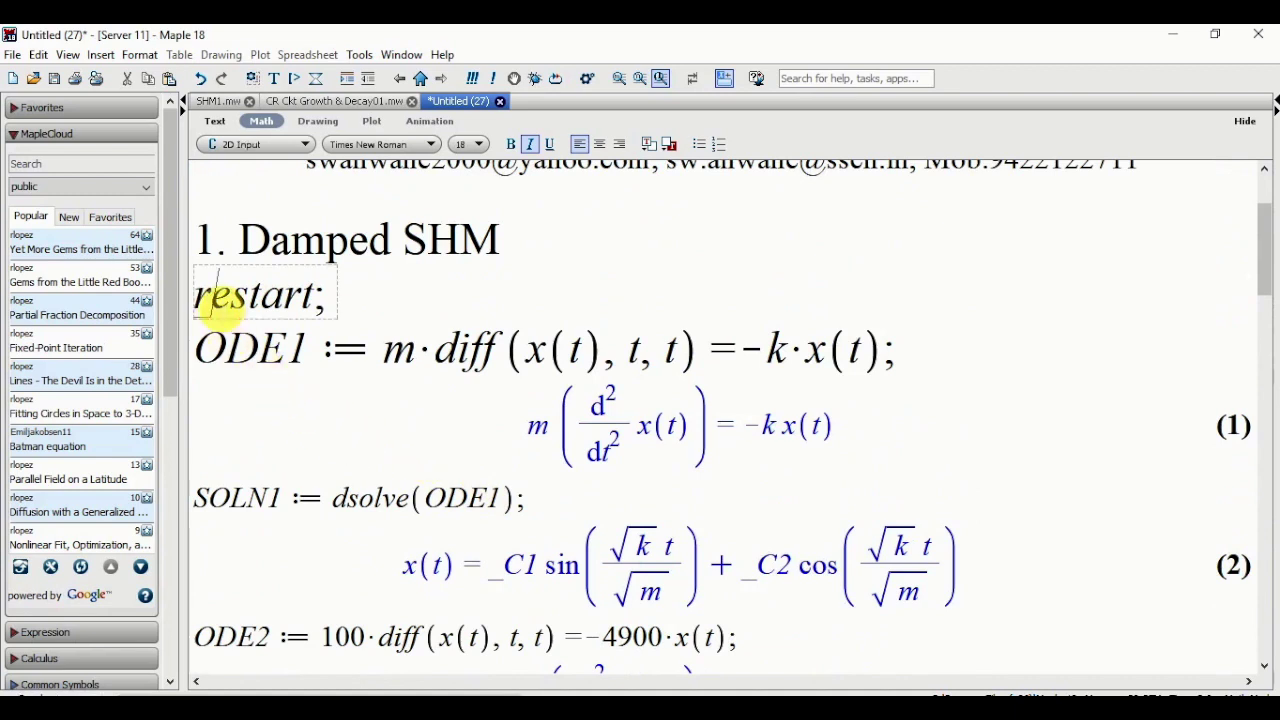
key("Return")
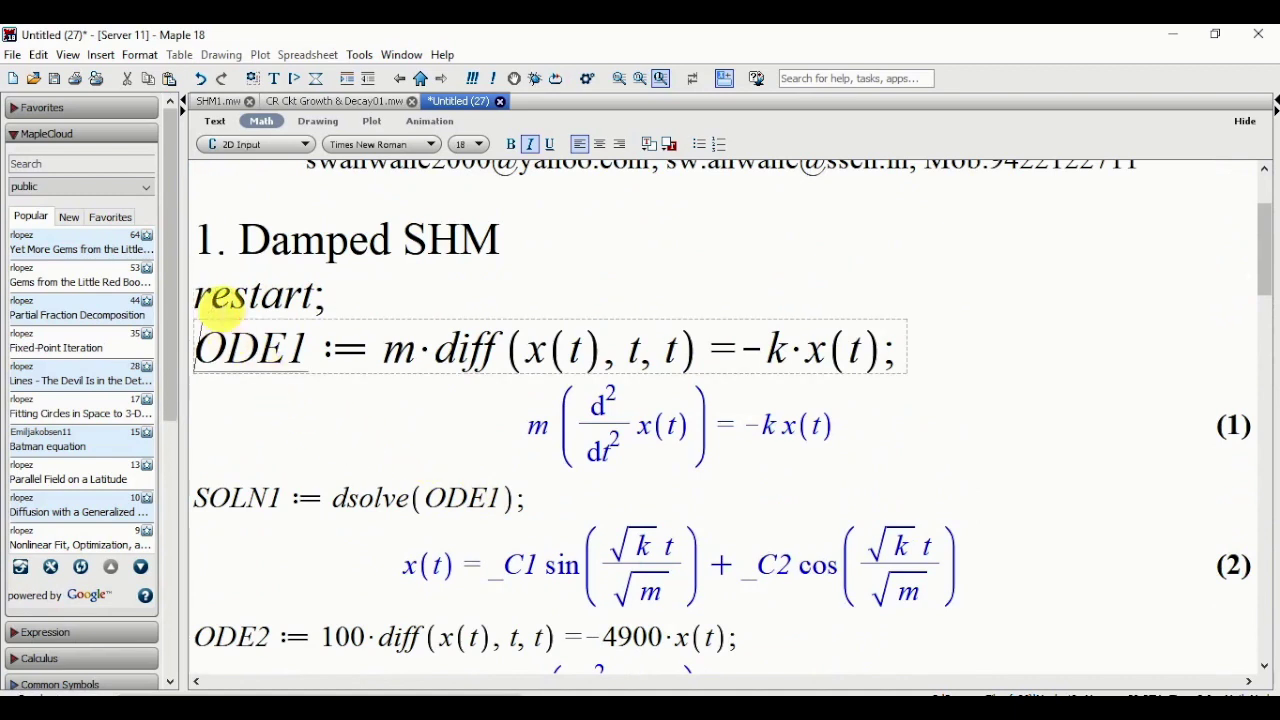
key("Return")
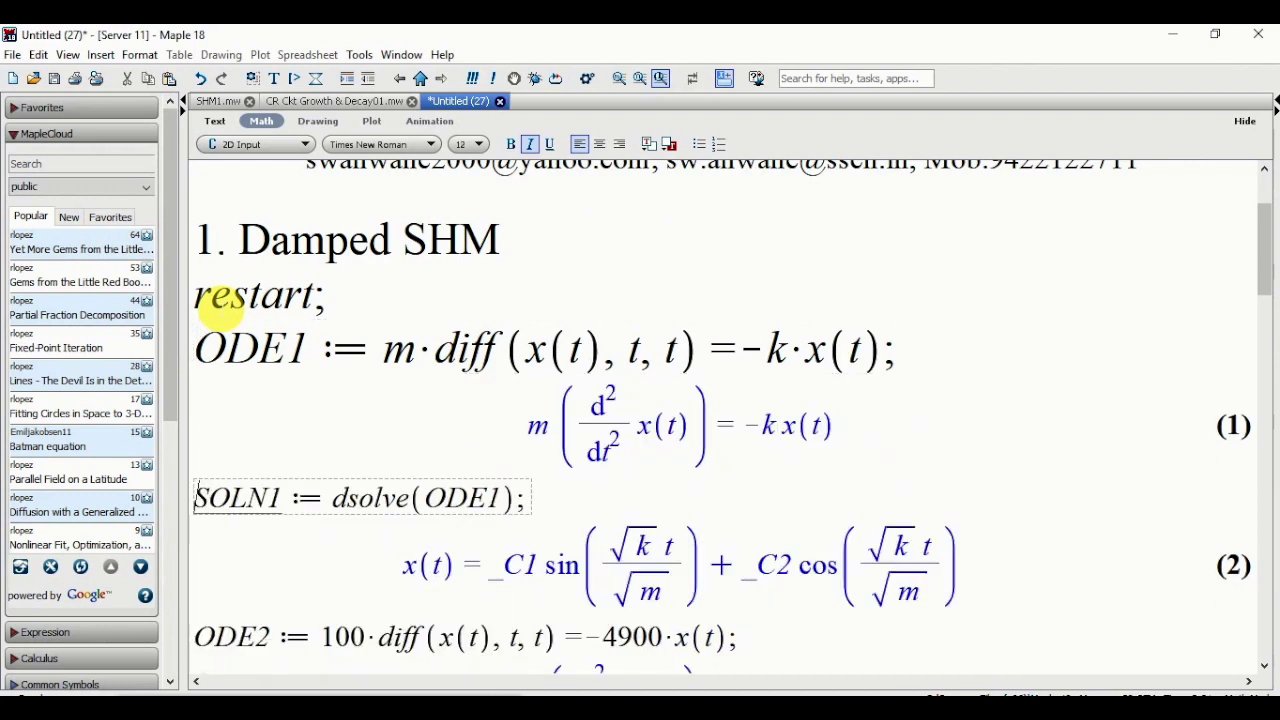
key("Return")
key("Return")
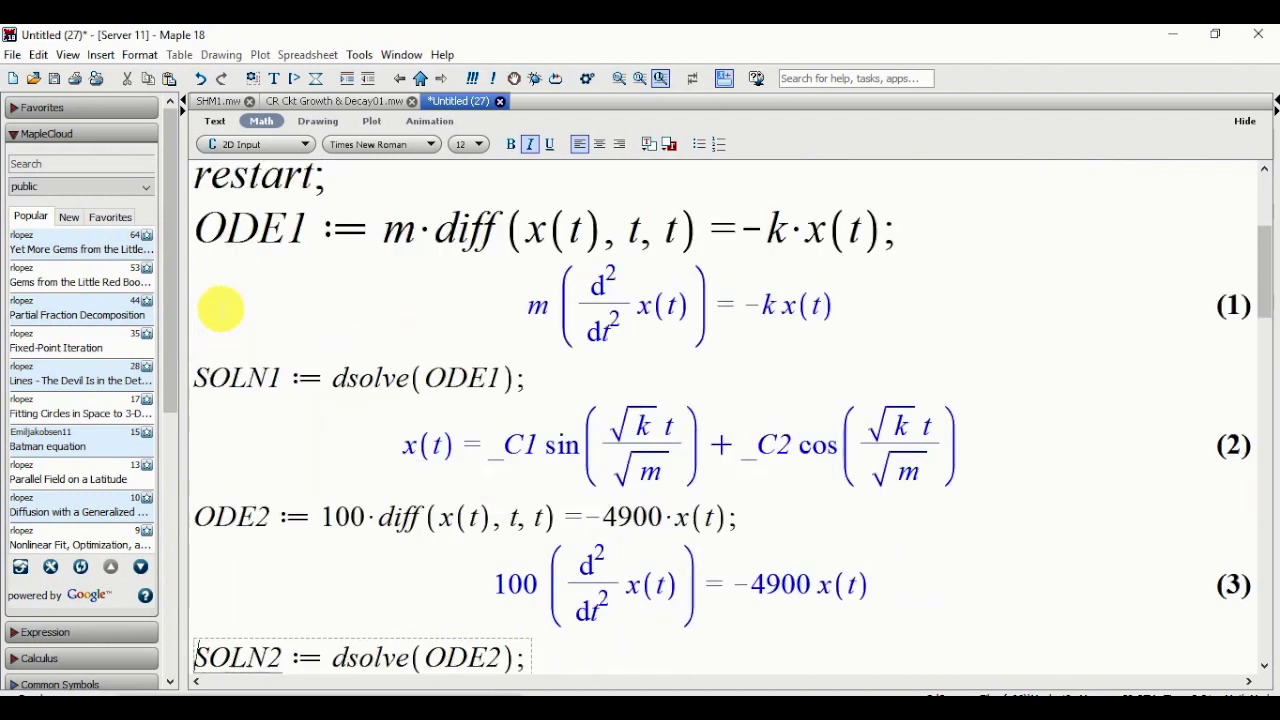
key("Return")
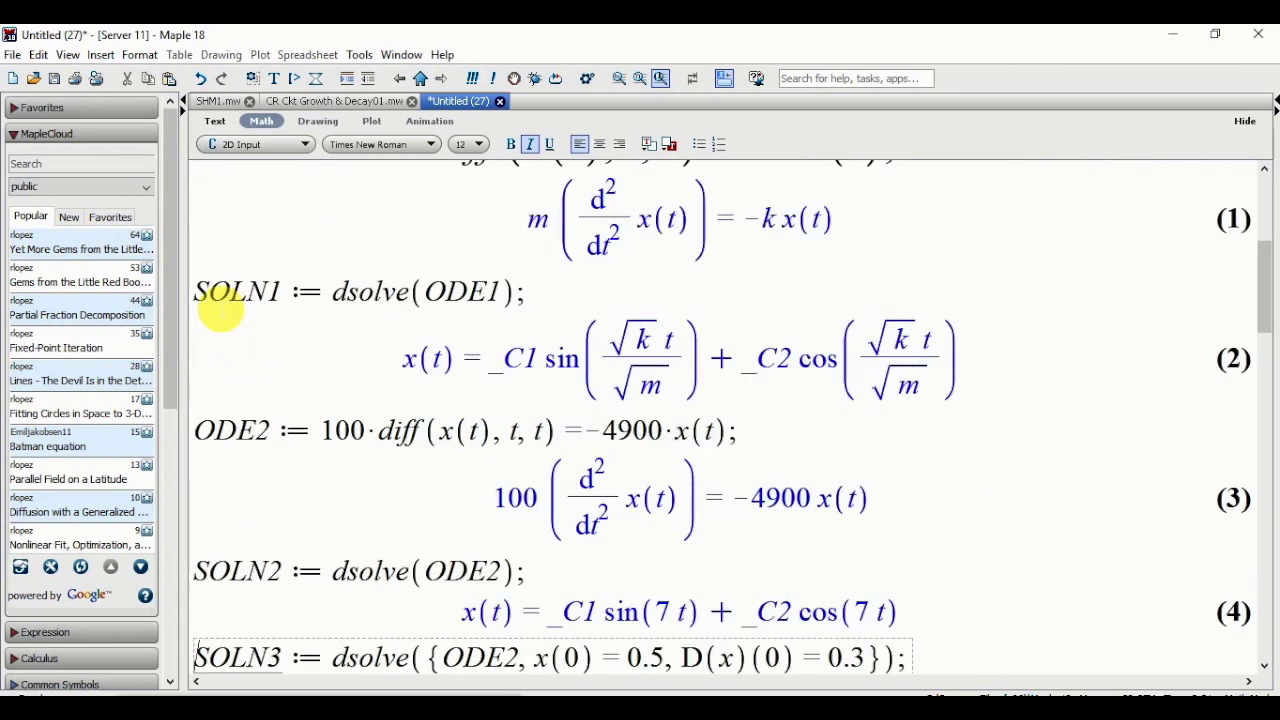
key("Return")
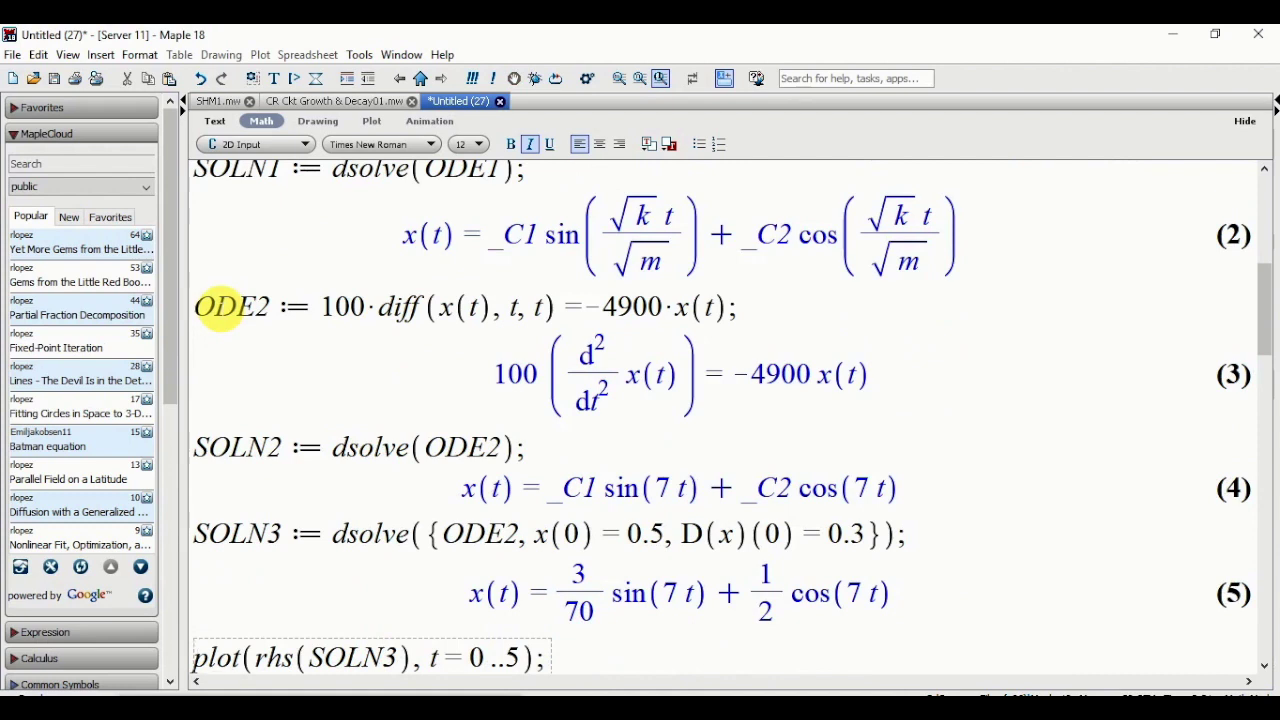
key("Return")
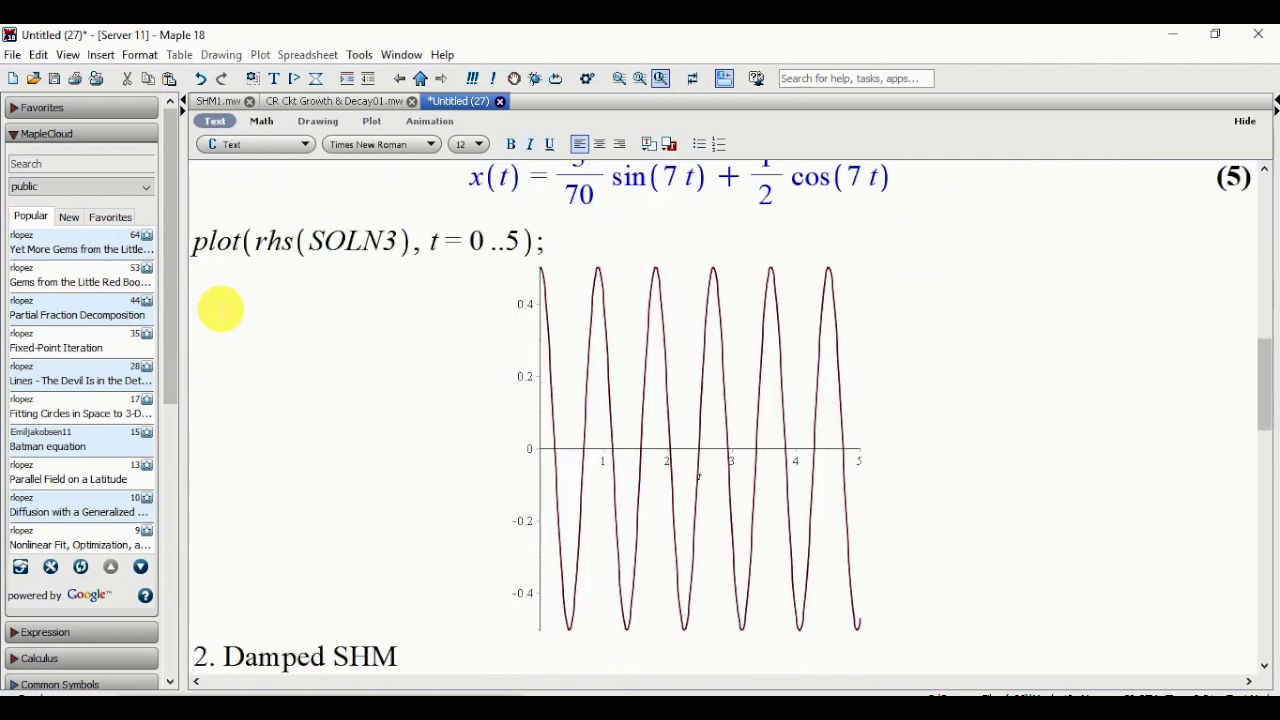
Re-execute the second section's commands from ODE3 through the combined plot of rhs(SOLN3) and rhs(SOLN4) over t = 0 ..60
key("Down")
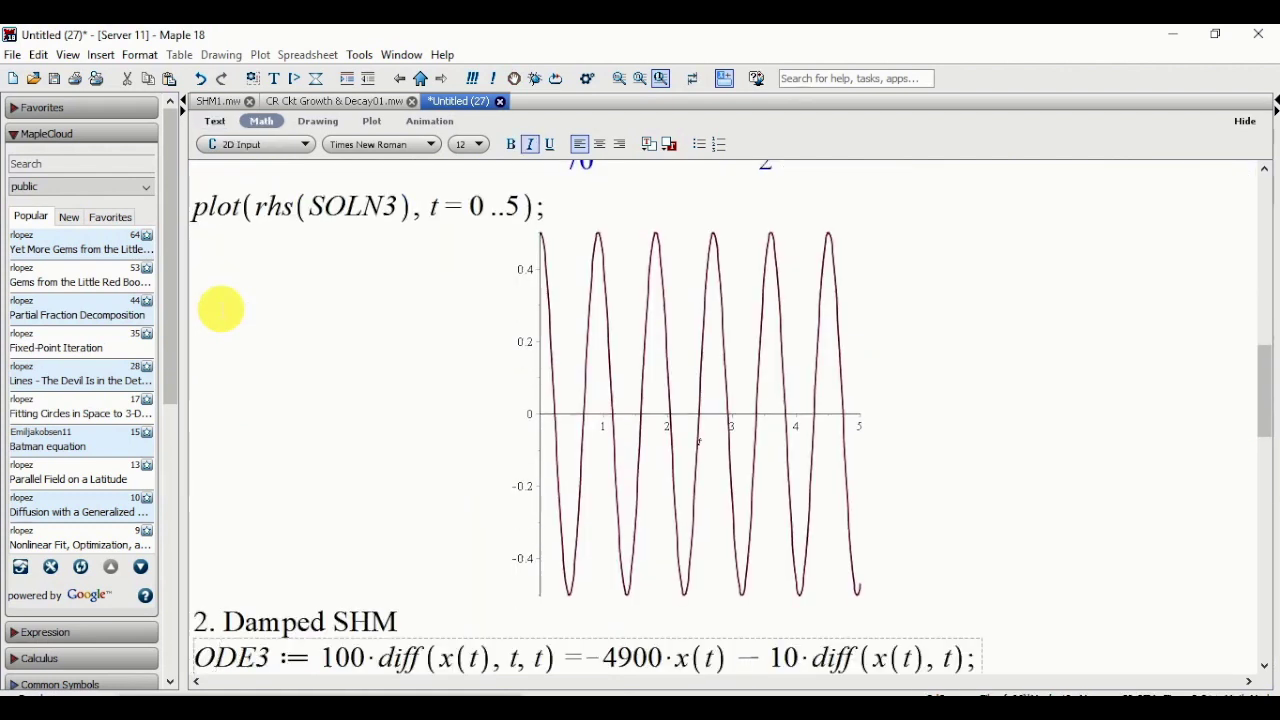
key("Return")
key("Return")
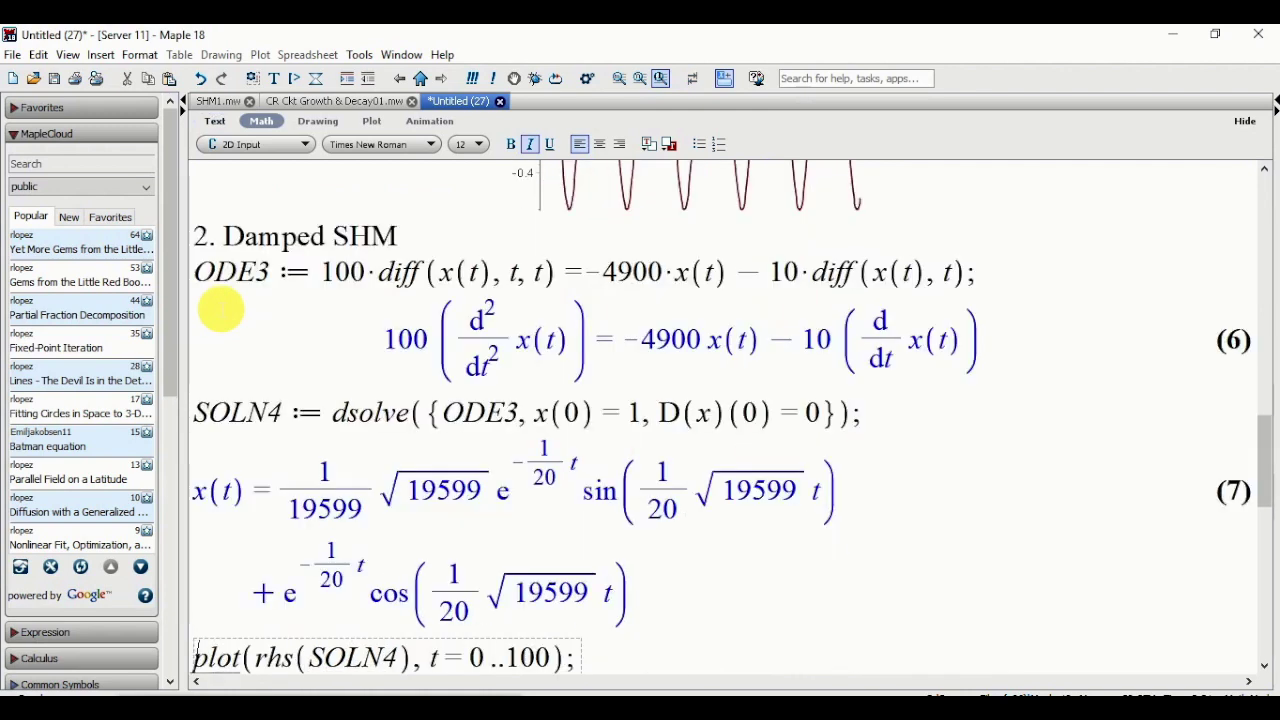
key("Return")
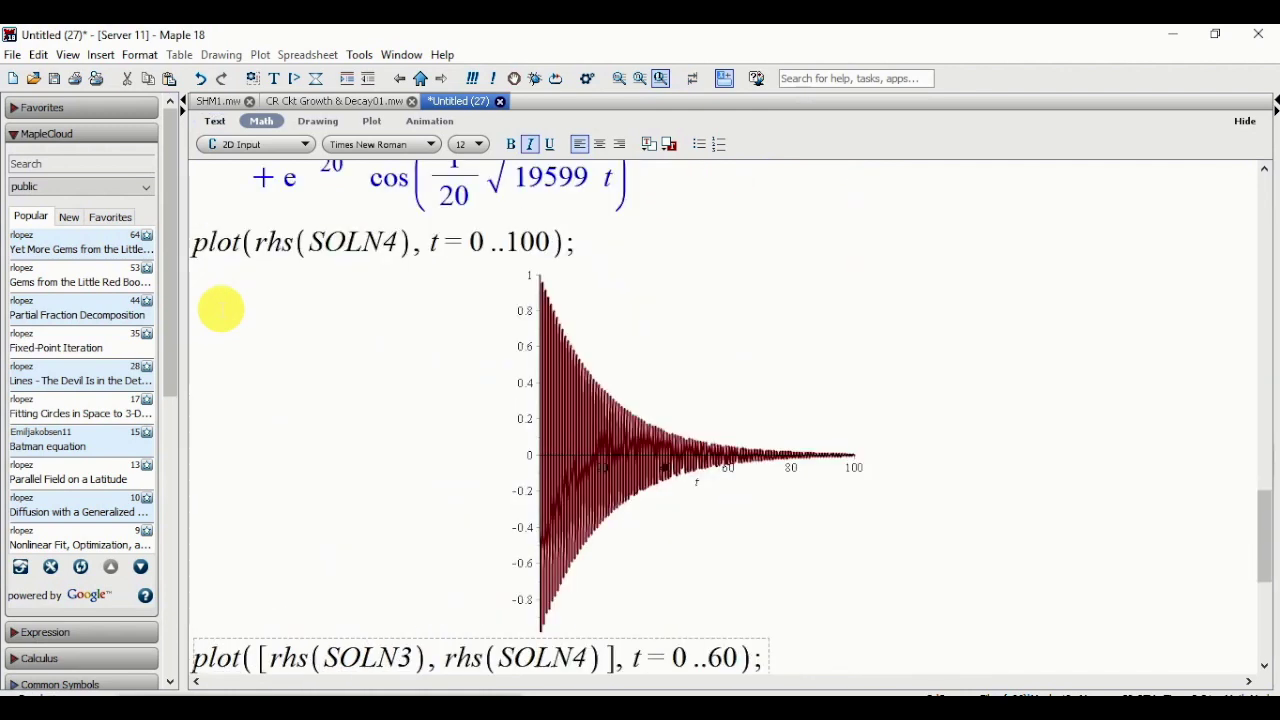
key("Return")
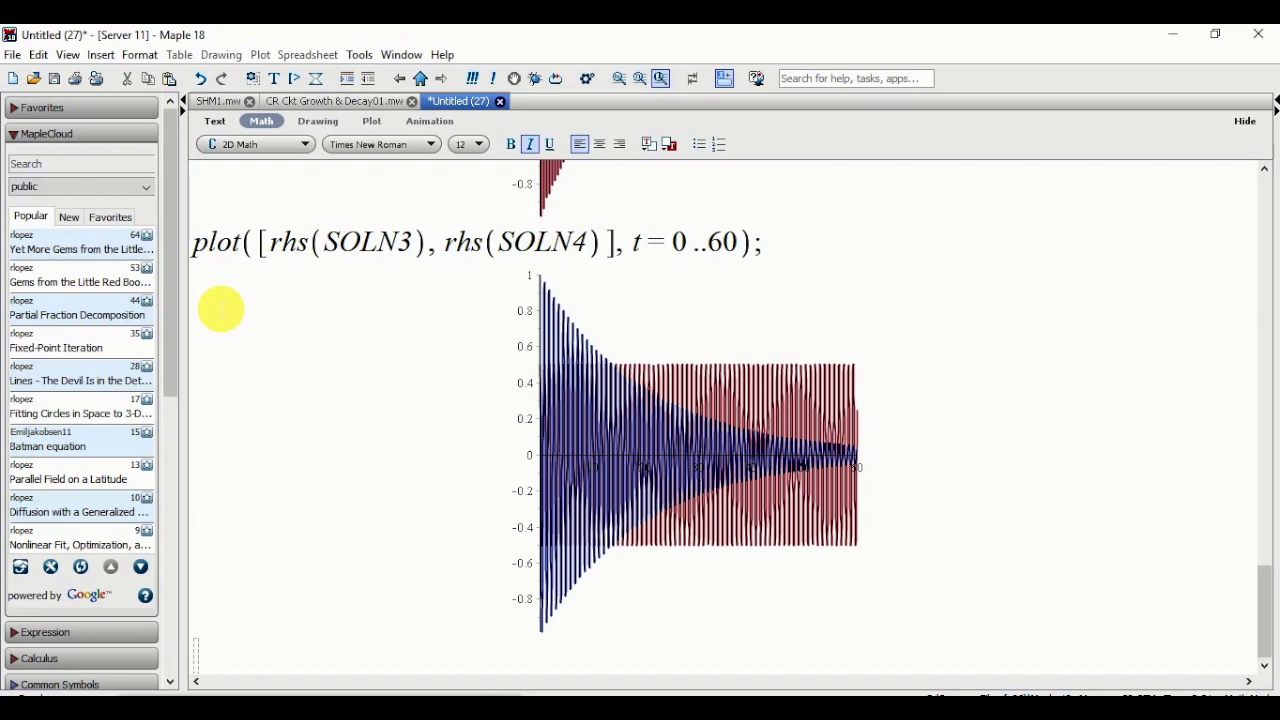
Widen the combined SOLN3 and SOLN4 plot to span most of the worksheet's width, then deselect it
left_click(651, 423)
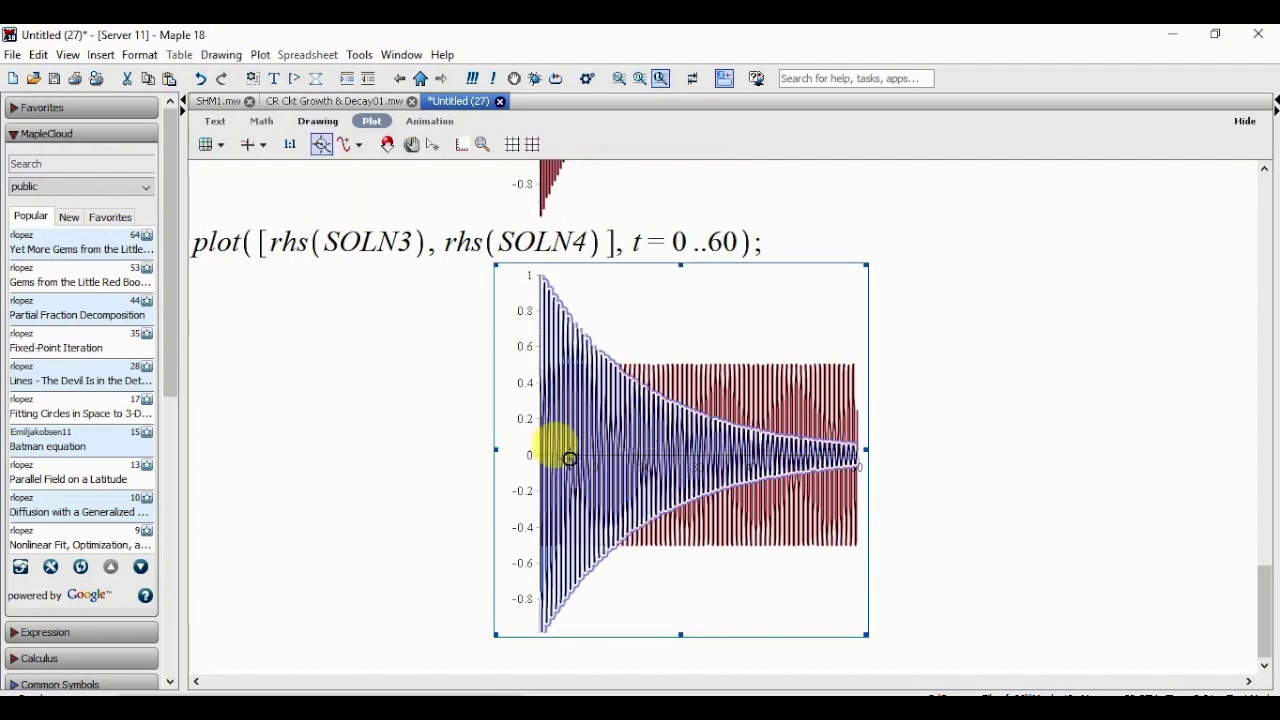
left_click_drag(496, 450, 213, 457)
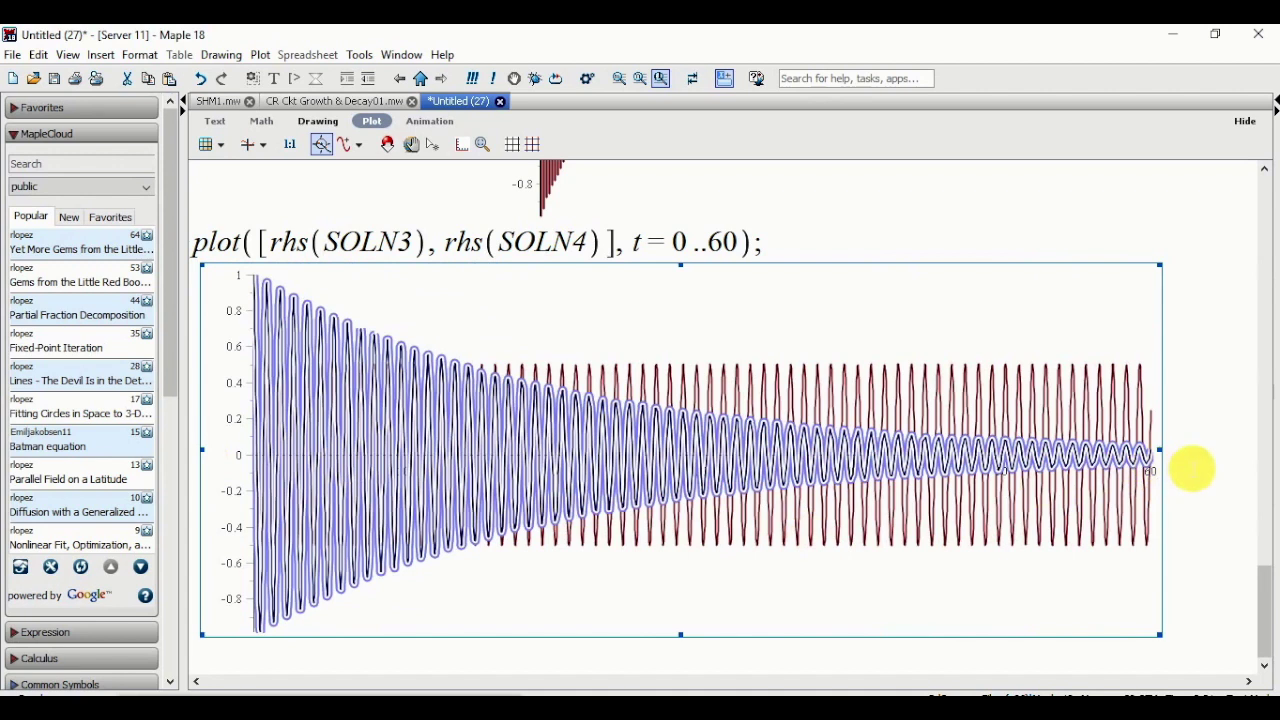
left_click(1191, 468)
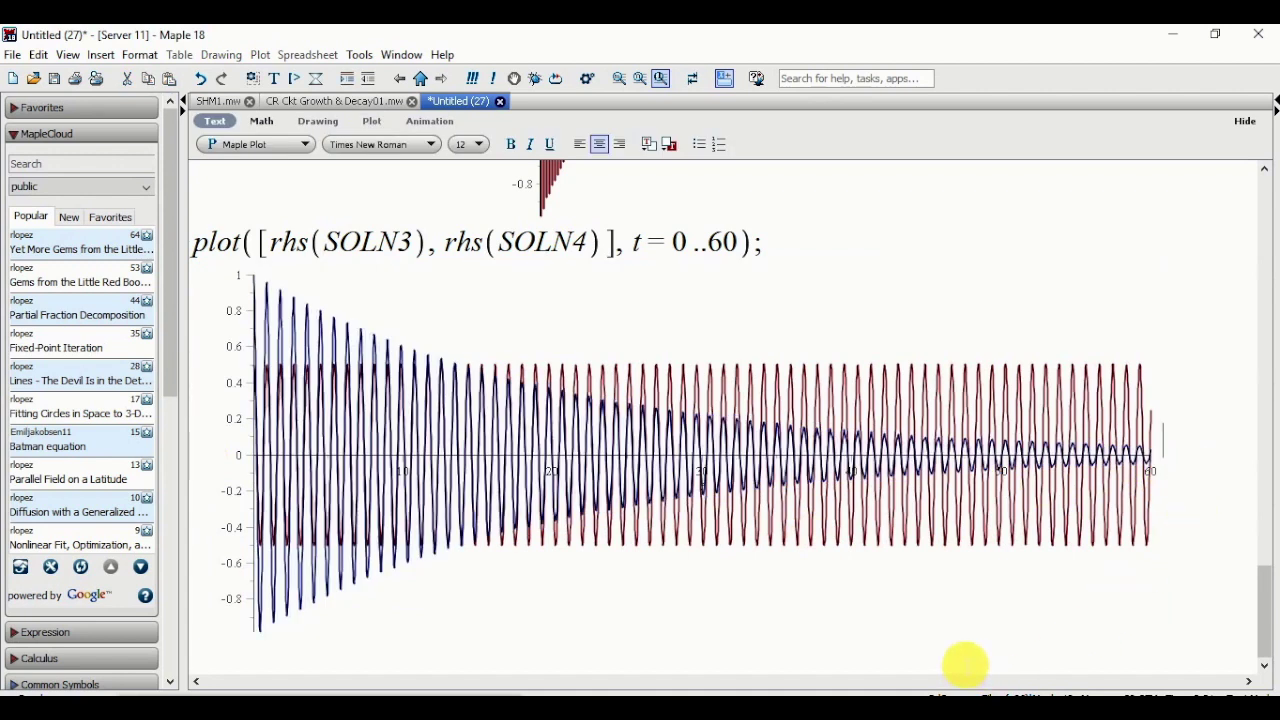
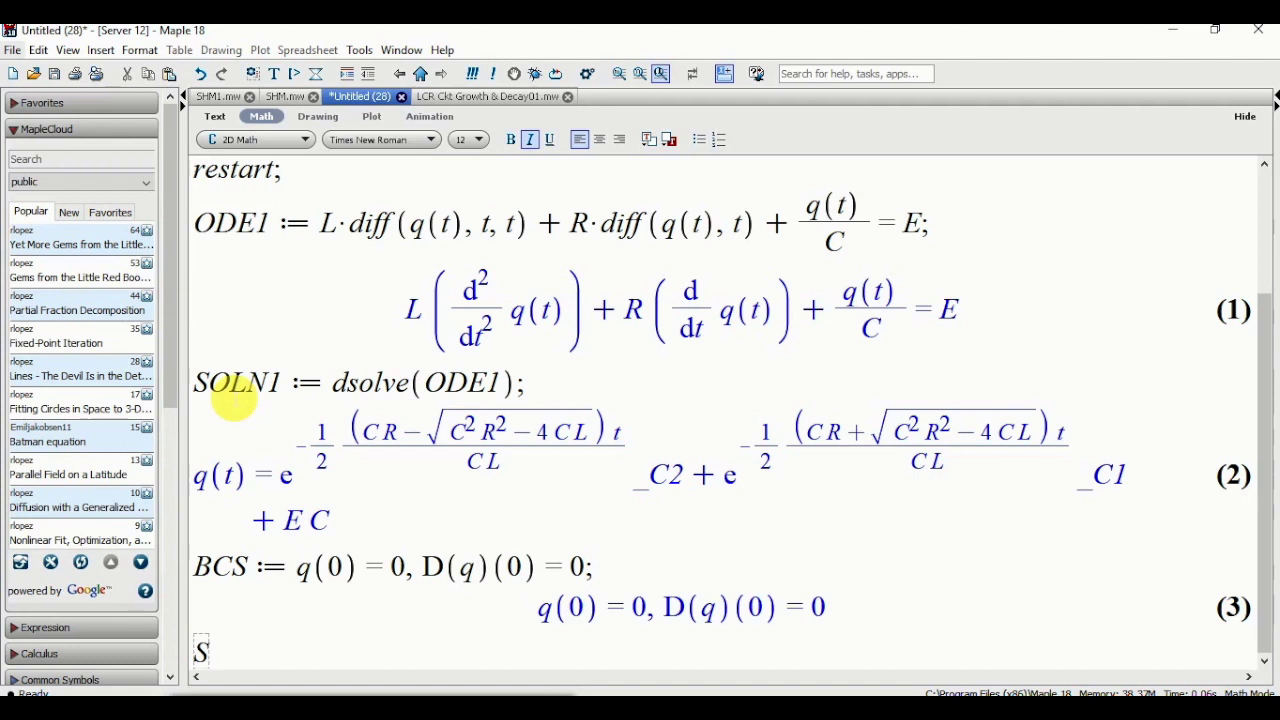
Define SOLN11 := dsolve({ODE1, BCS}); below the boundary conditions and execute it
type("OLN")
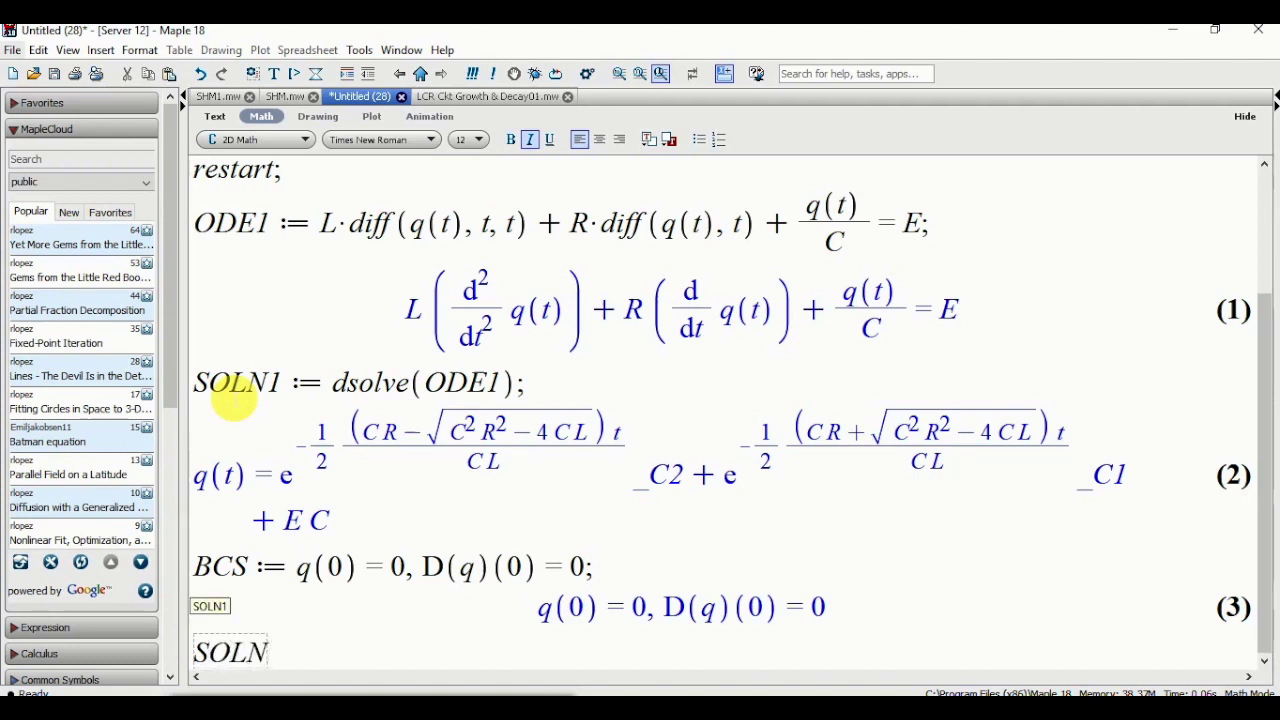
type("11")
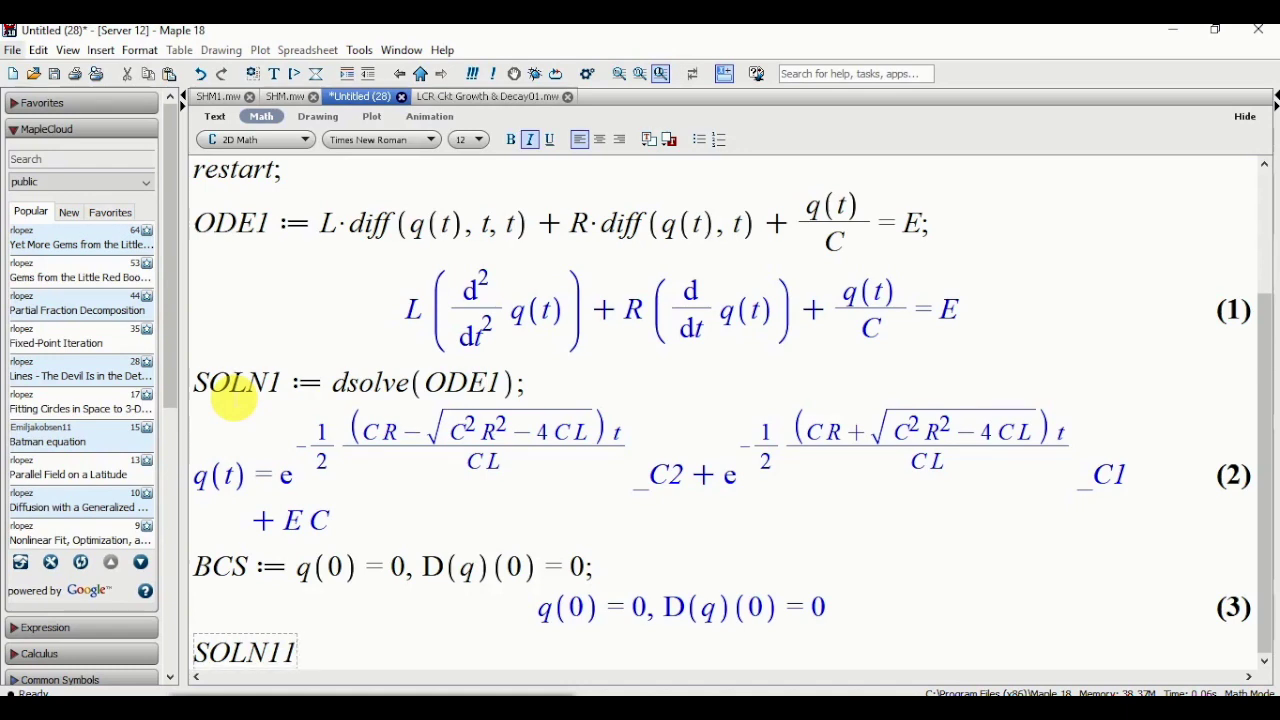
type(":= dsolve")
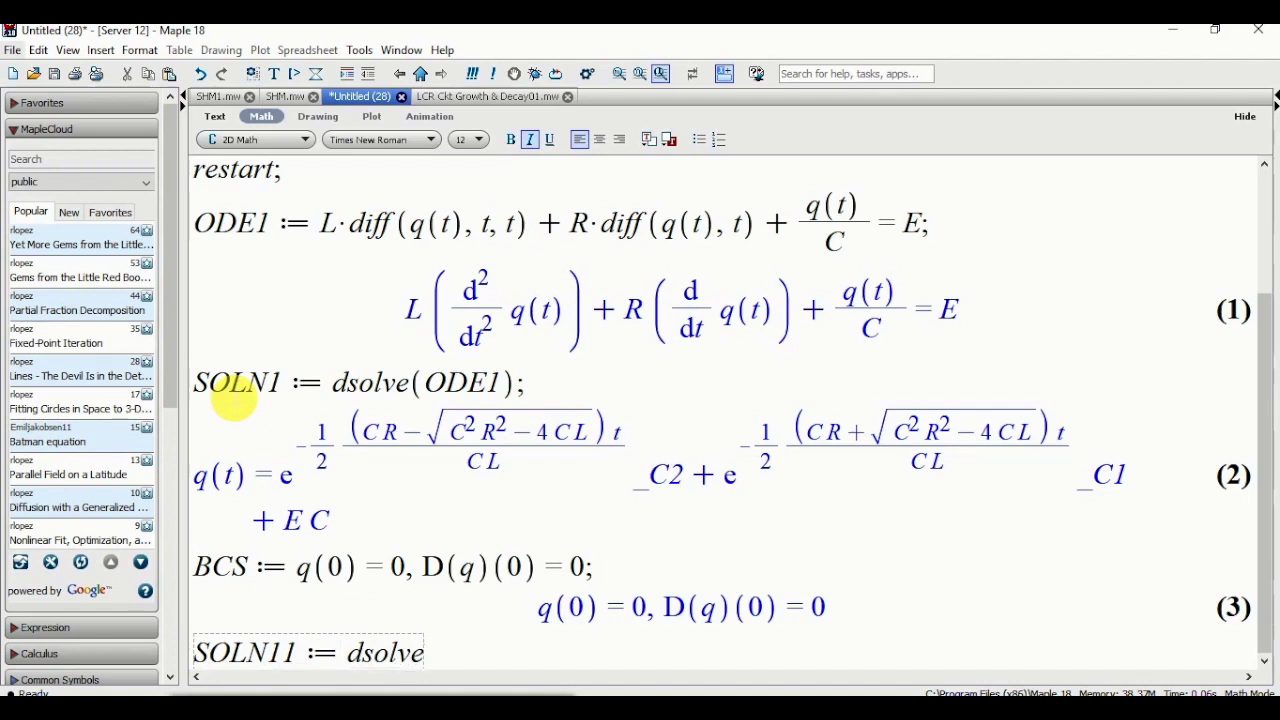
type("( );")
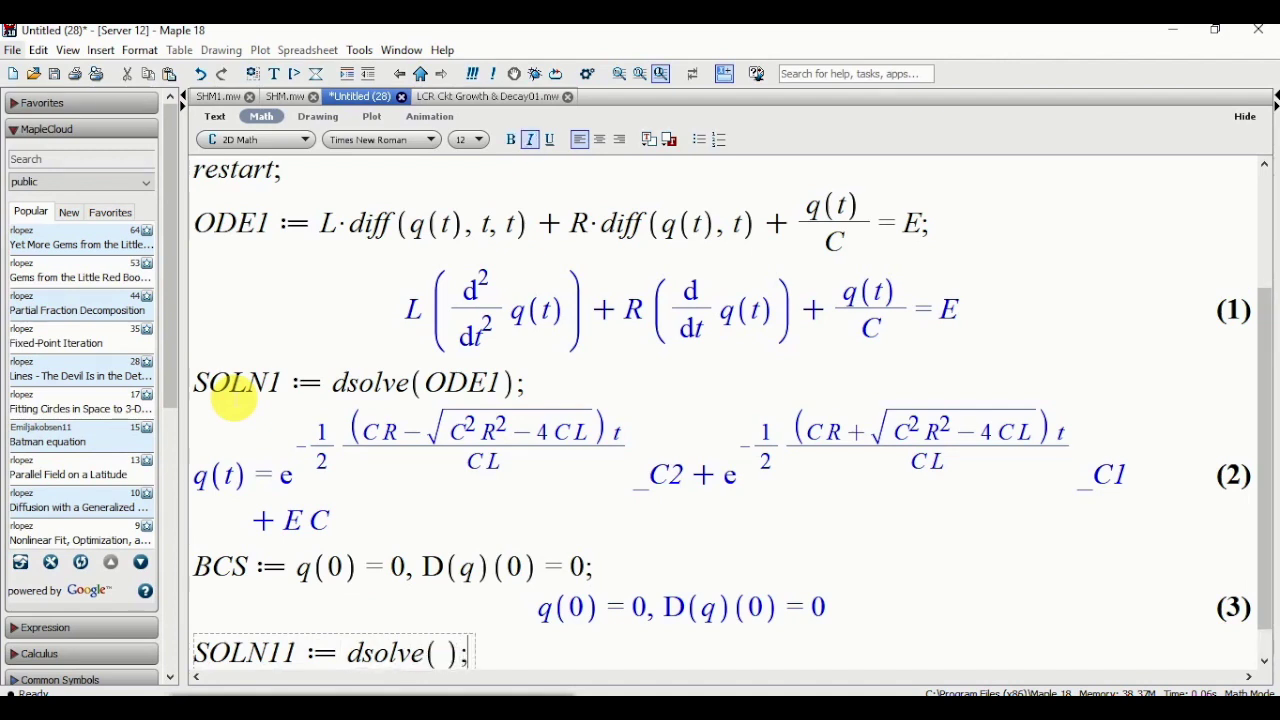
key("Left")
key("Left")
type("{}")
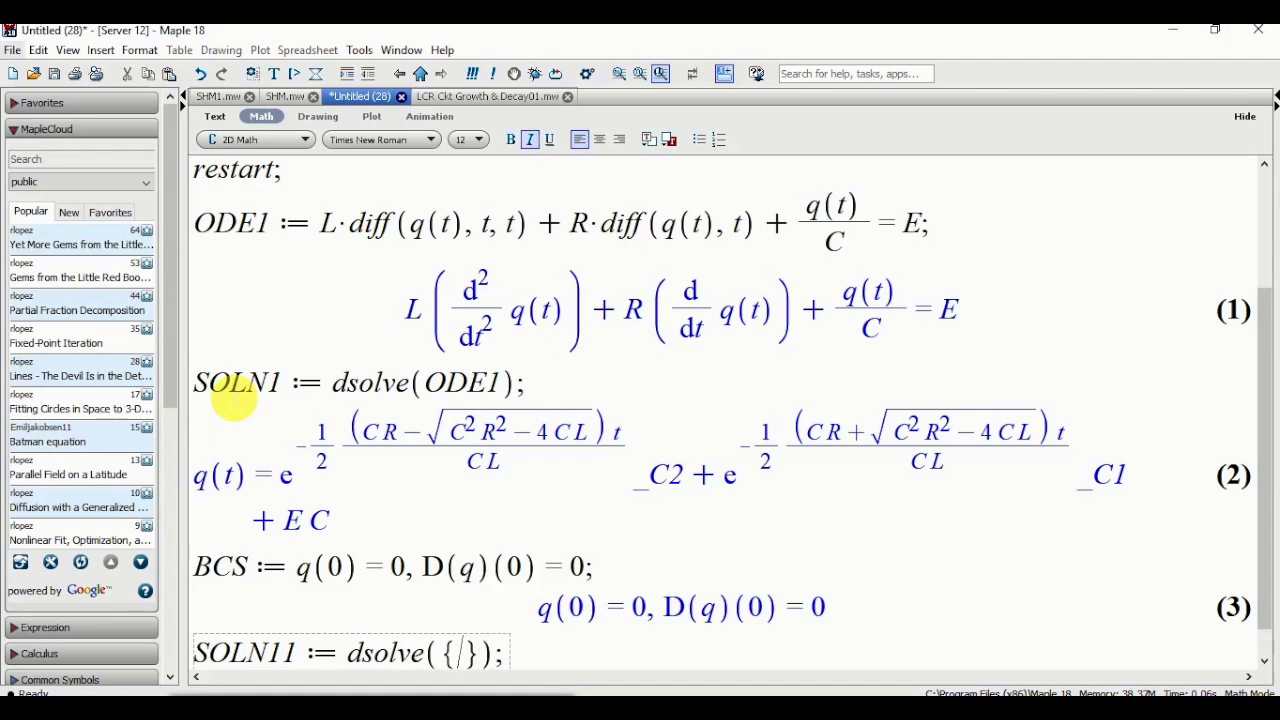
type("ODE")
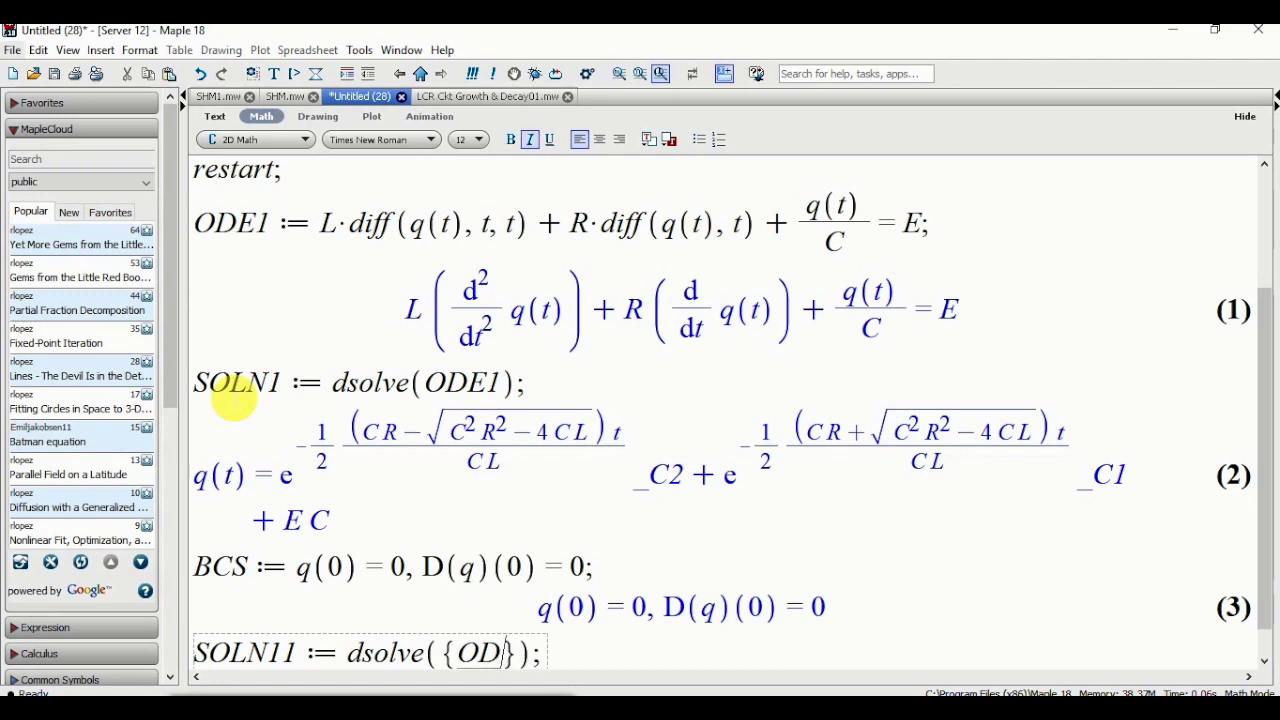
type("1,")
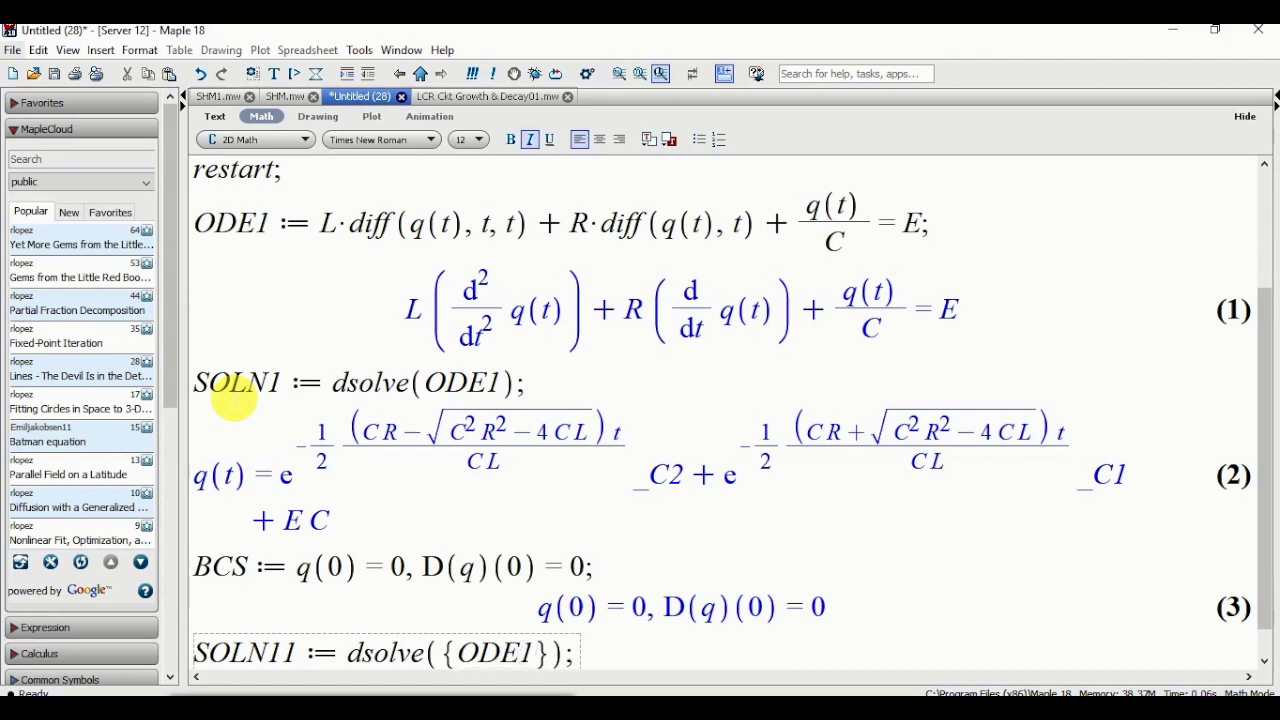
type("BC")
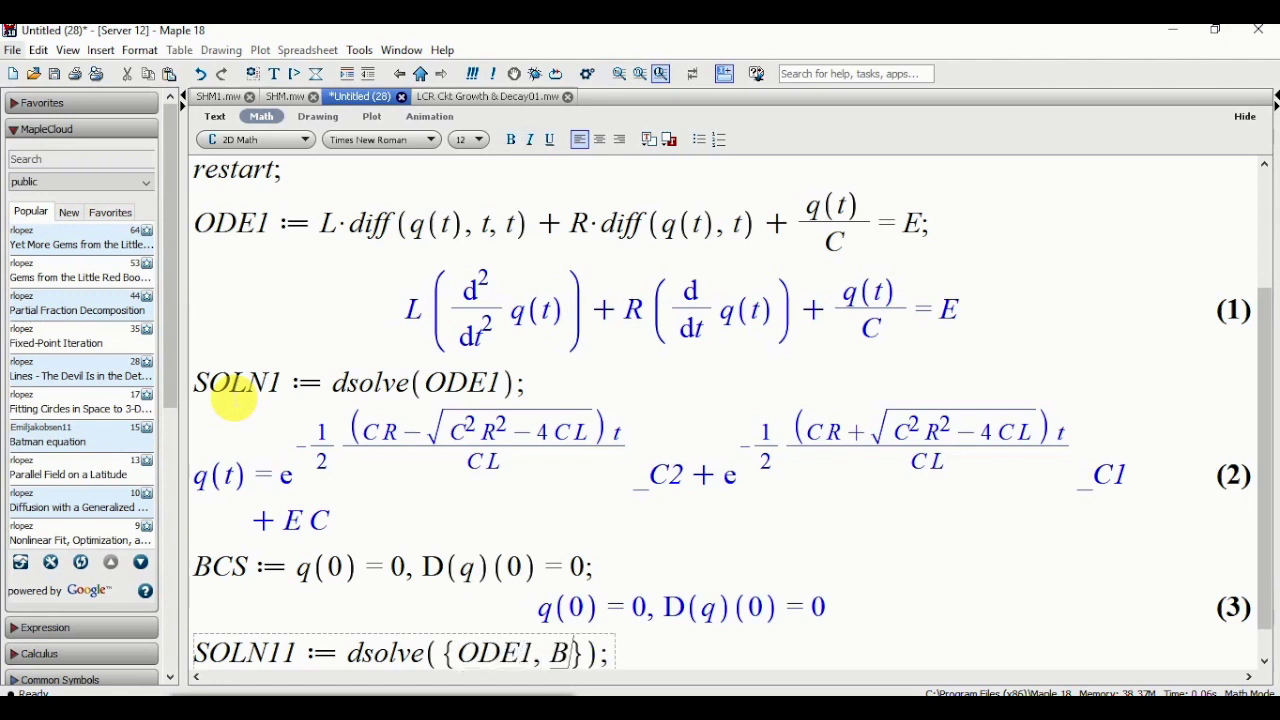
type("S")
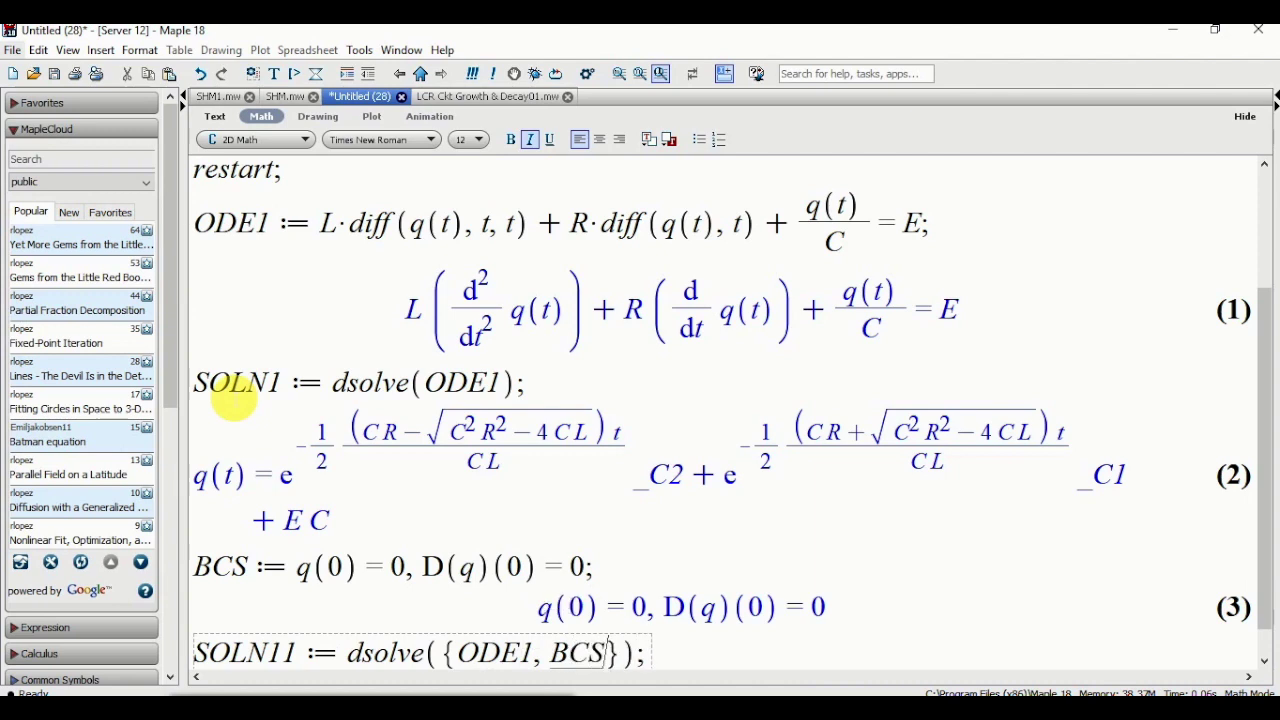
key("Return")
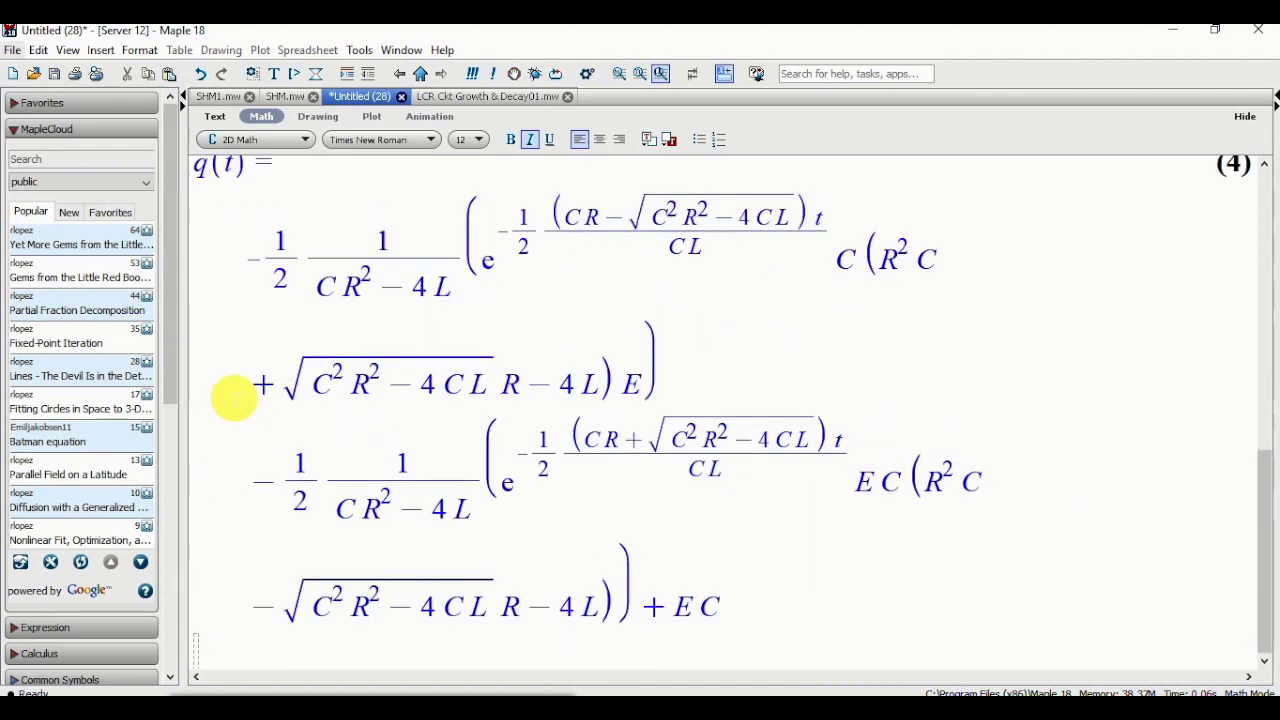
Reduce the worksheet's zoom and copy the right-hand side of the SOLN11 result for q(t), returning to the empty line below it
left_click(639, 78)
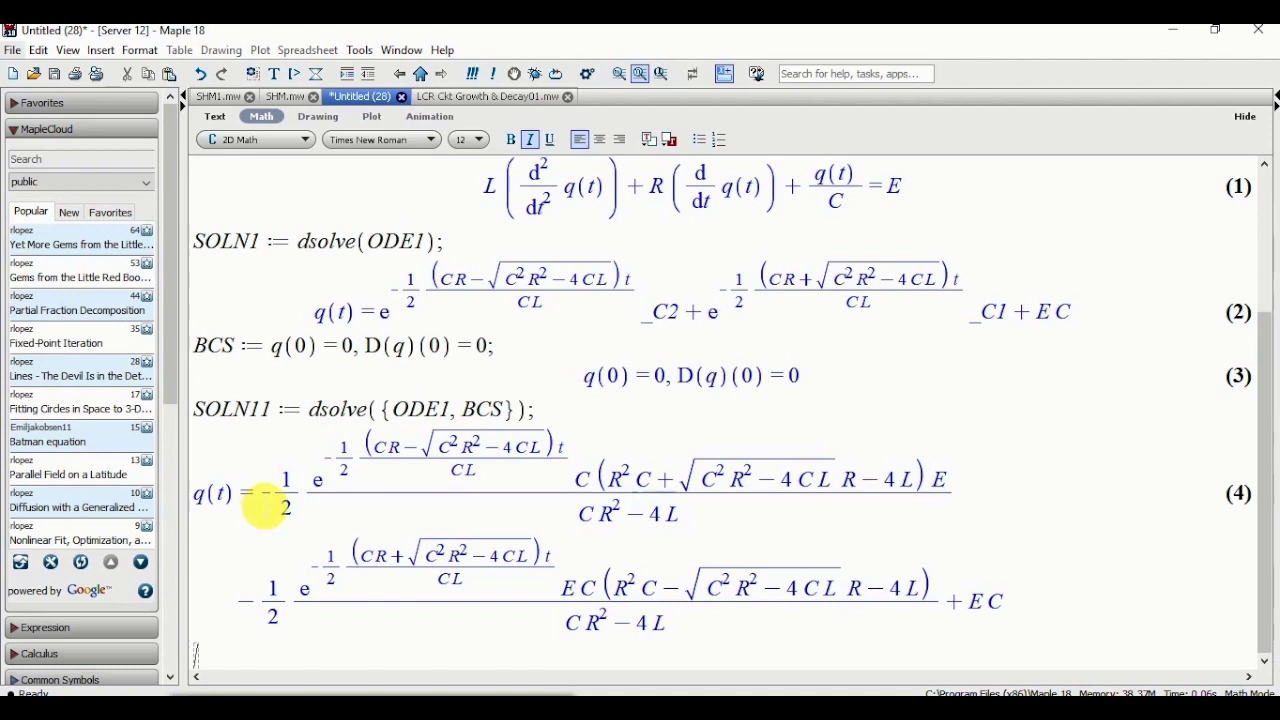
mouse_move(432, 625)
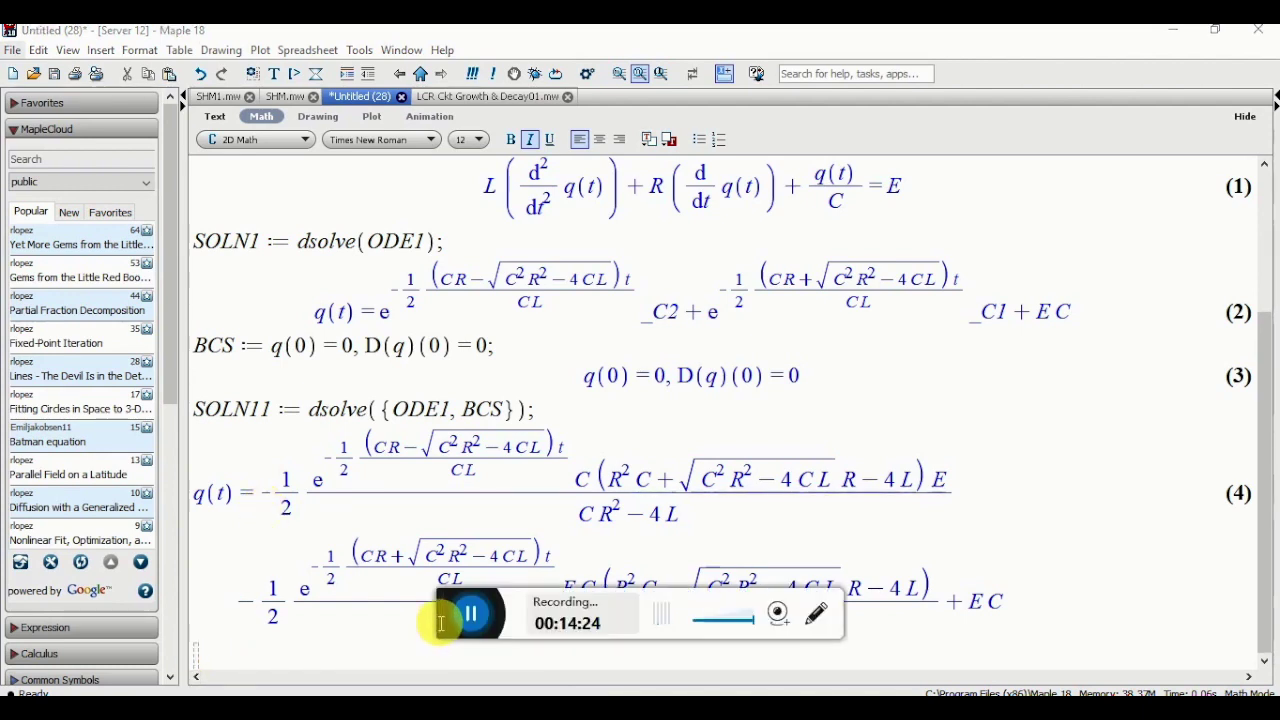
left_click_drag(447, 624, 120, 719)
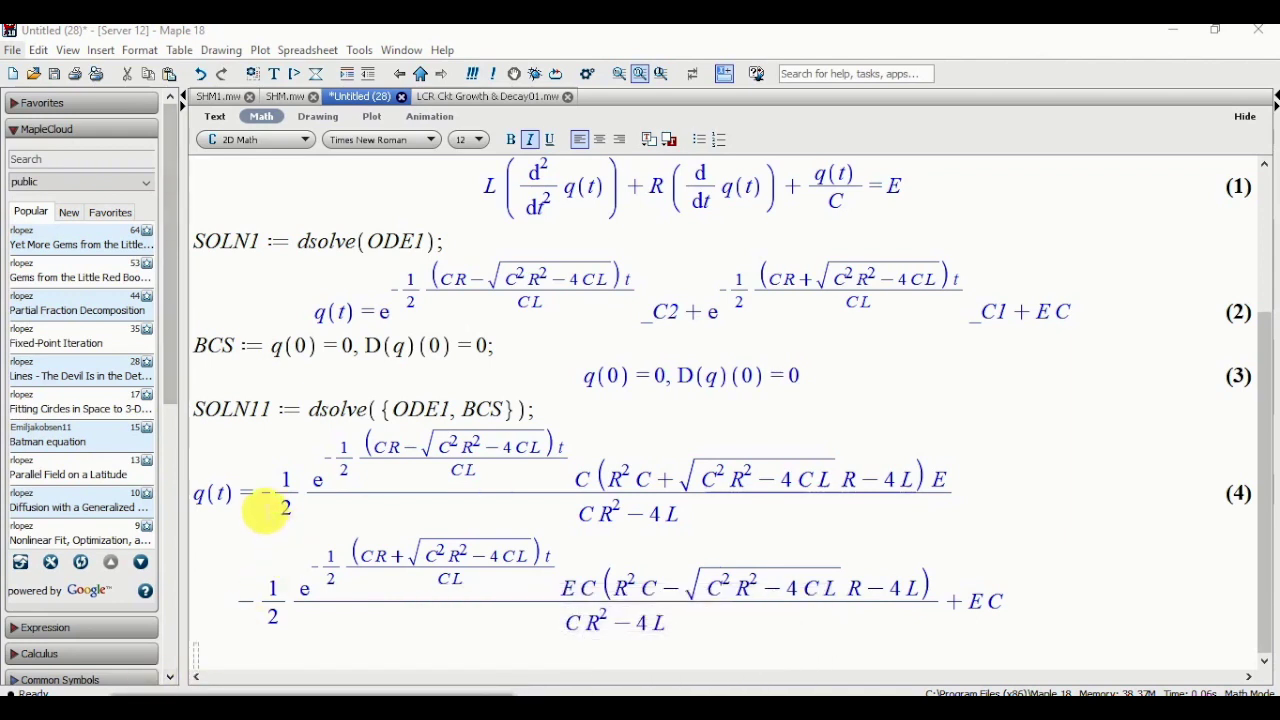
left_click(266, 504)
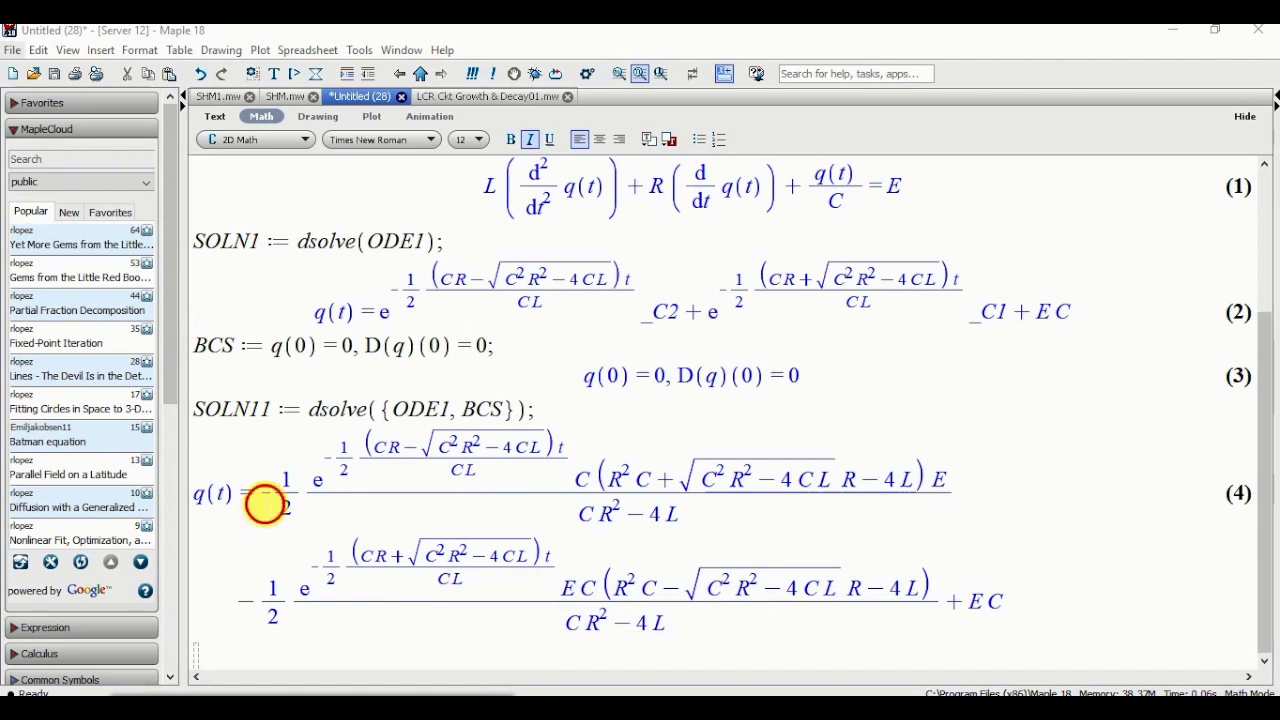
left_click_drag(266, 503, 1066, 591)
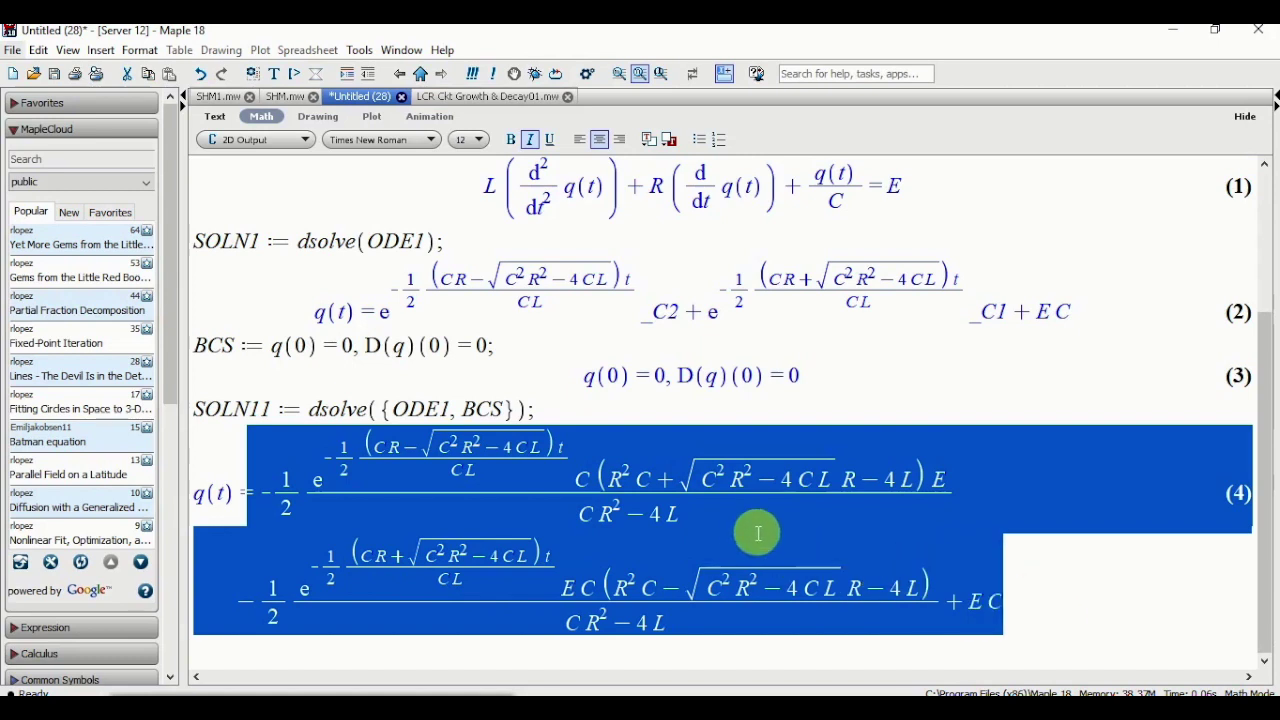
right_click(728, 510)
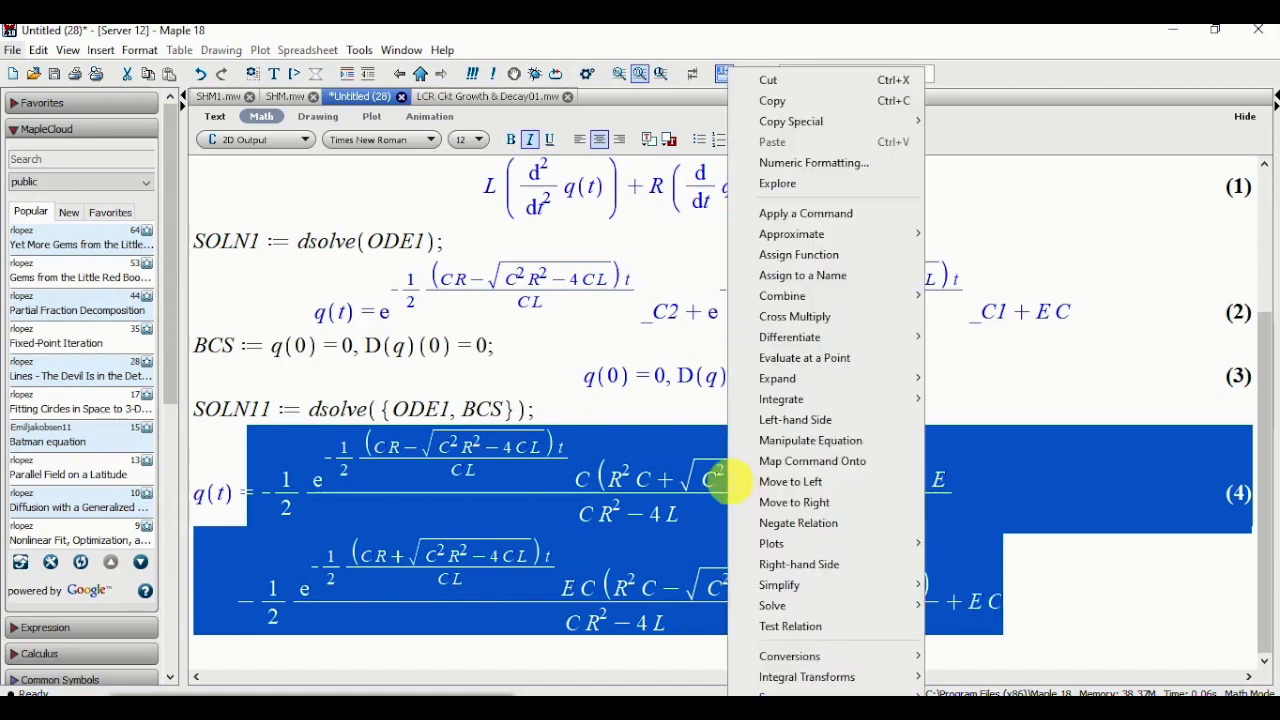
left_click(795, 104)
left_click(243, 670)
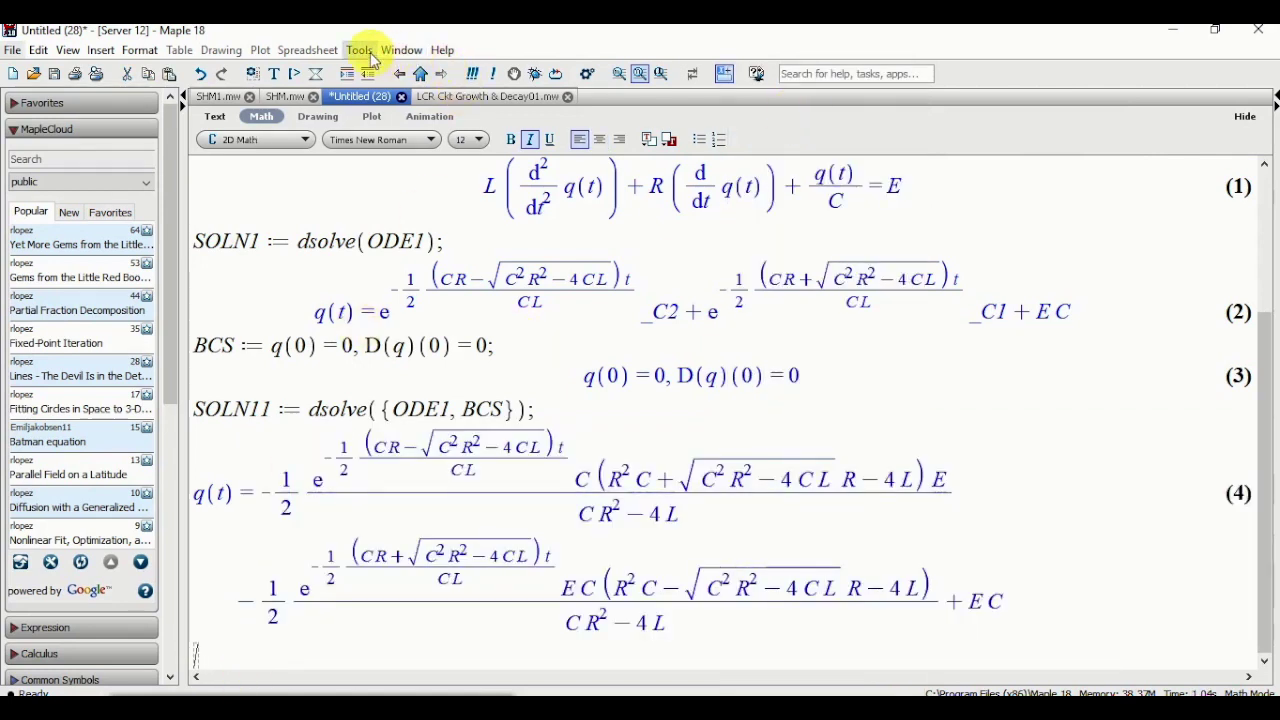
Open the interactive Plot Builder and add the copied q(t) expression as the expression to plot
left_click(363, 50)
mouse_move(383, 73)
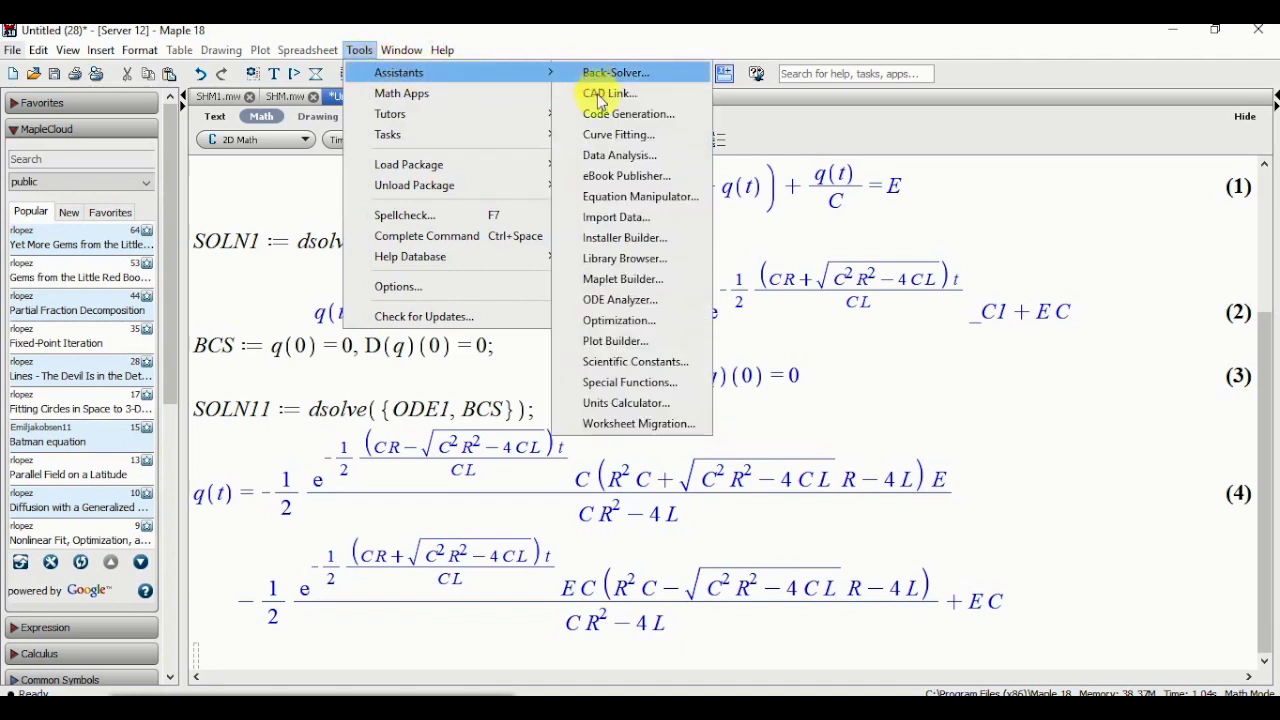
left_click(626, 348)
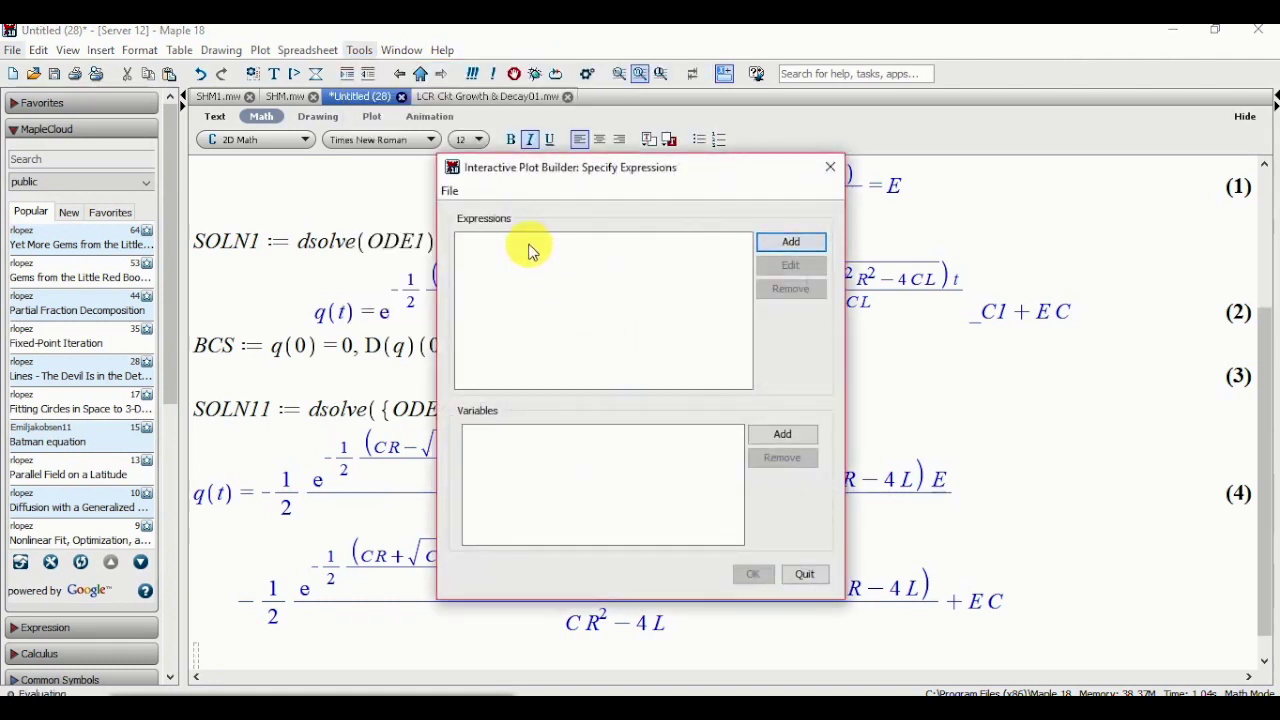
left_click(574, 246)
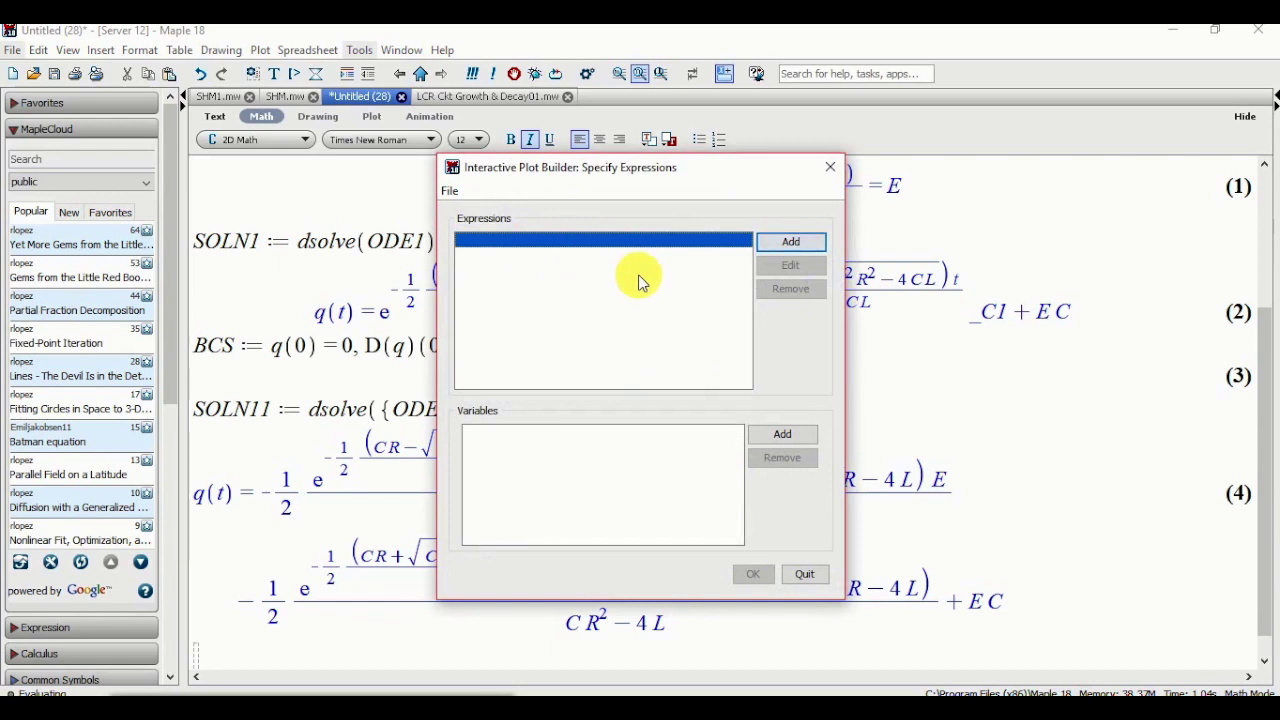
left_click(783, 244)
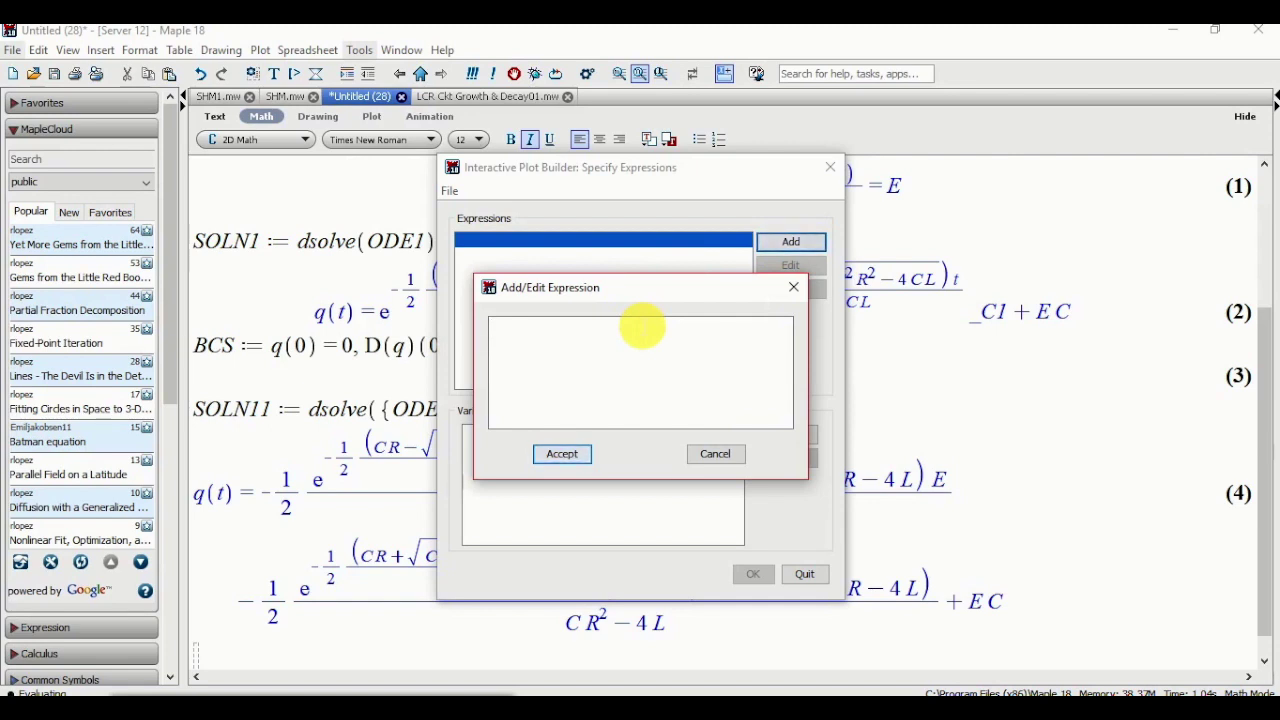
key("ctrl+v")
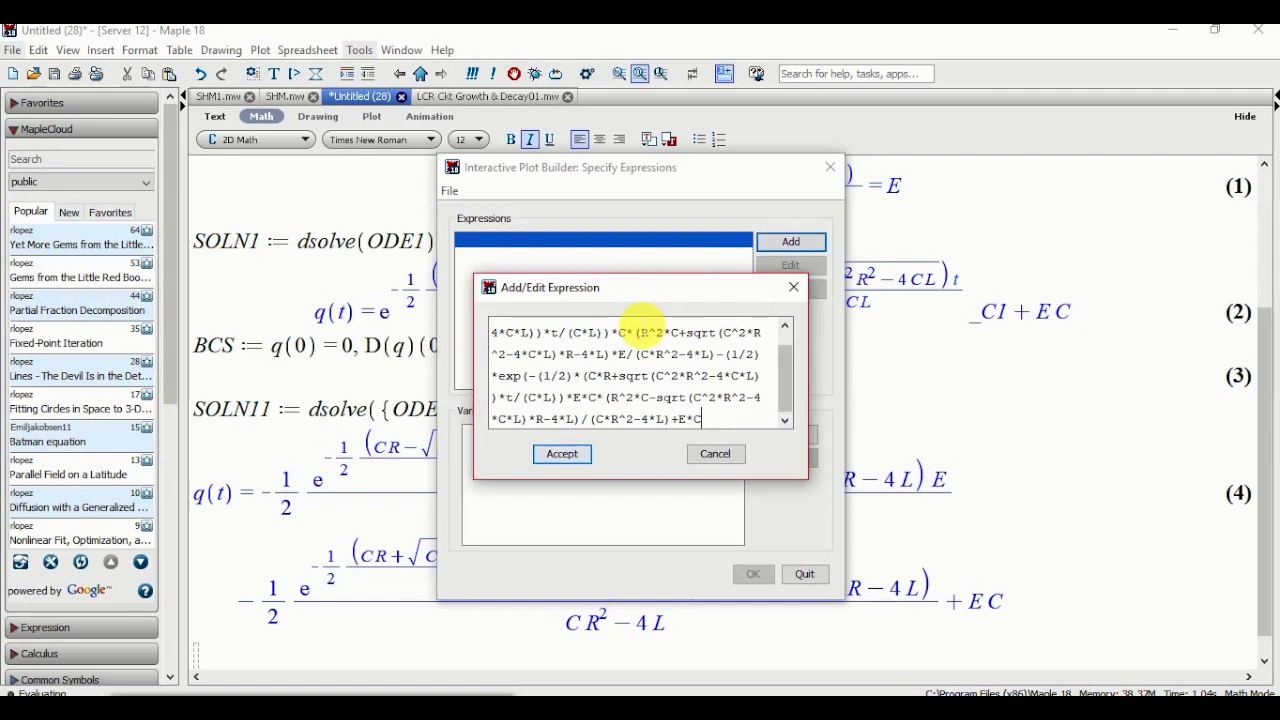
left_click(583, 459)
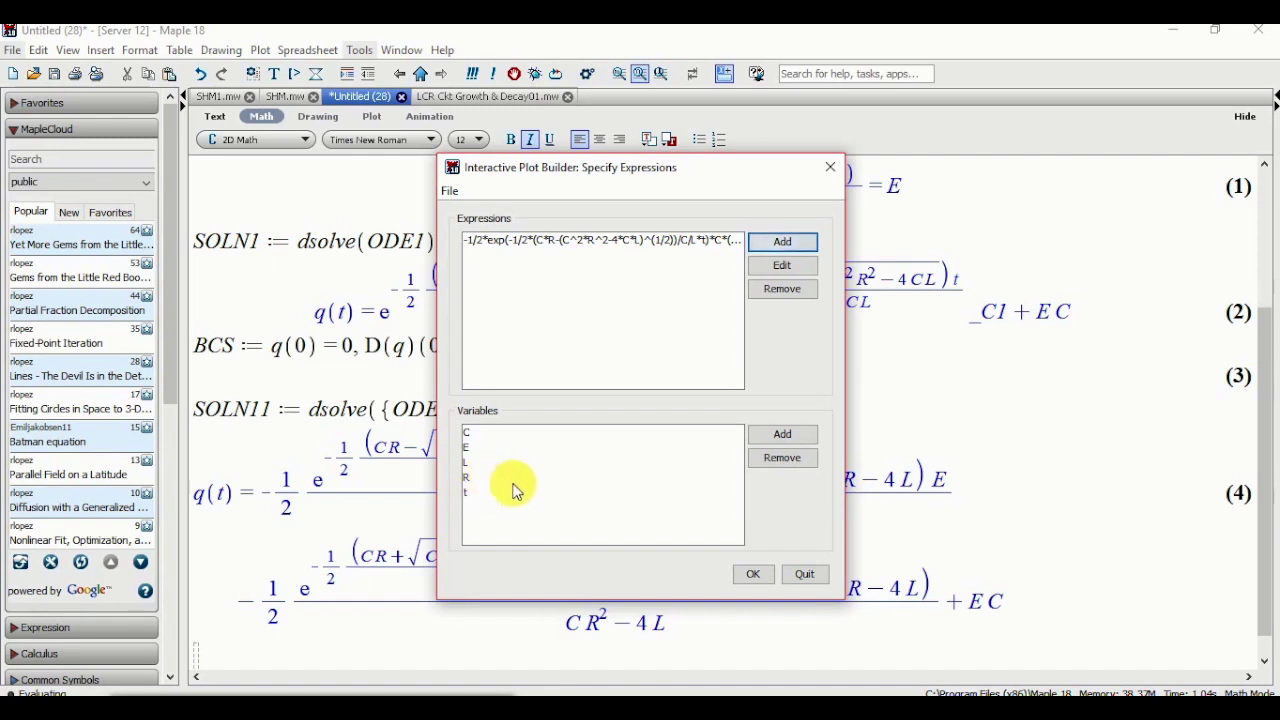
Choose a 2-D Interactive Plot with 4 parameters, with t on the x axis starting at 0
left_click(740, 575)
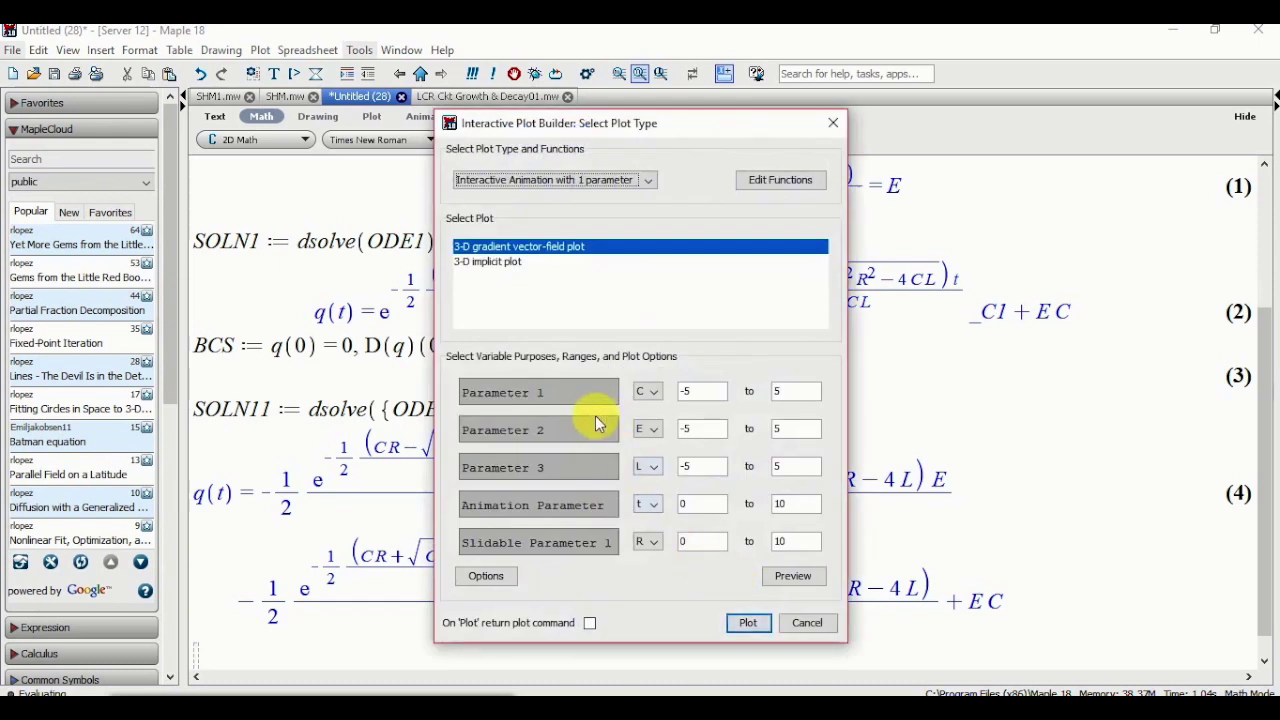
left_click(548, 182)
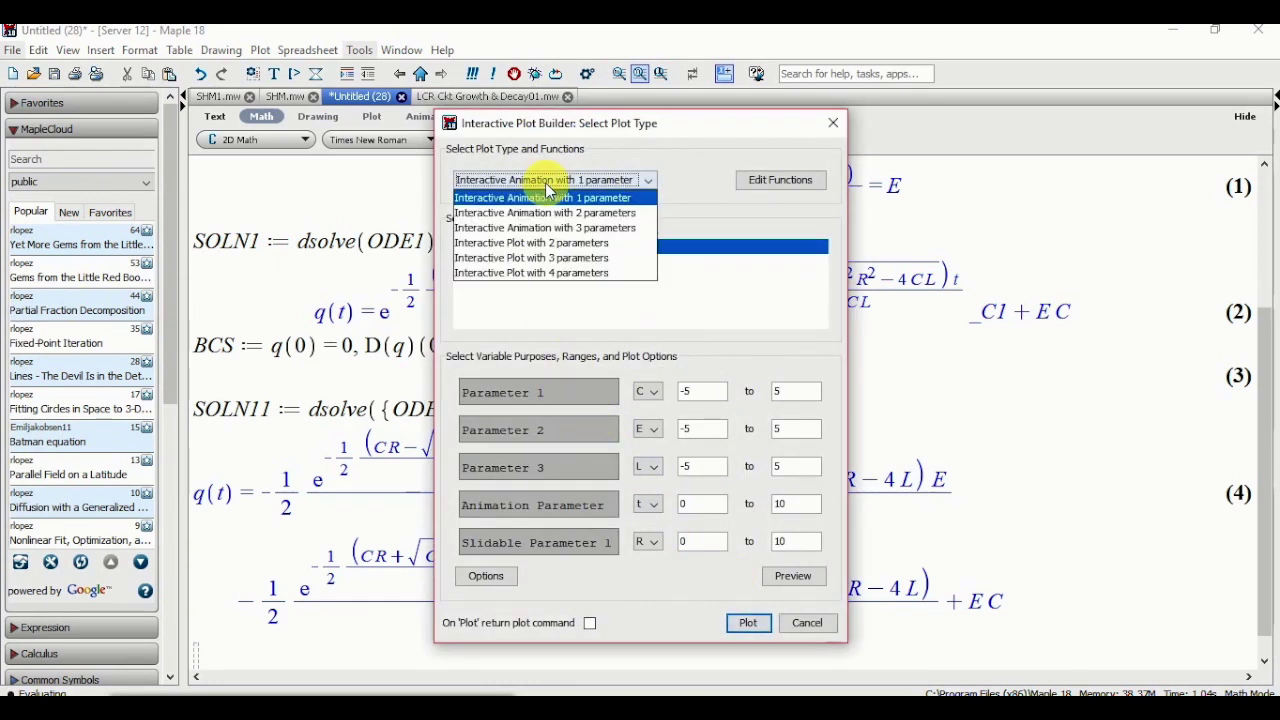
left_click(568, 274)
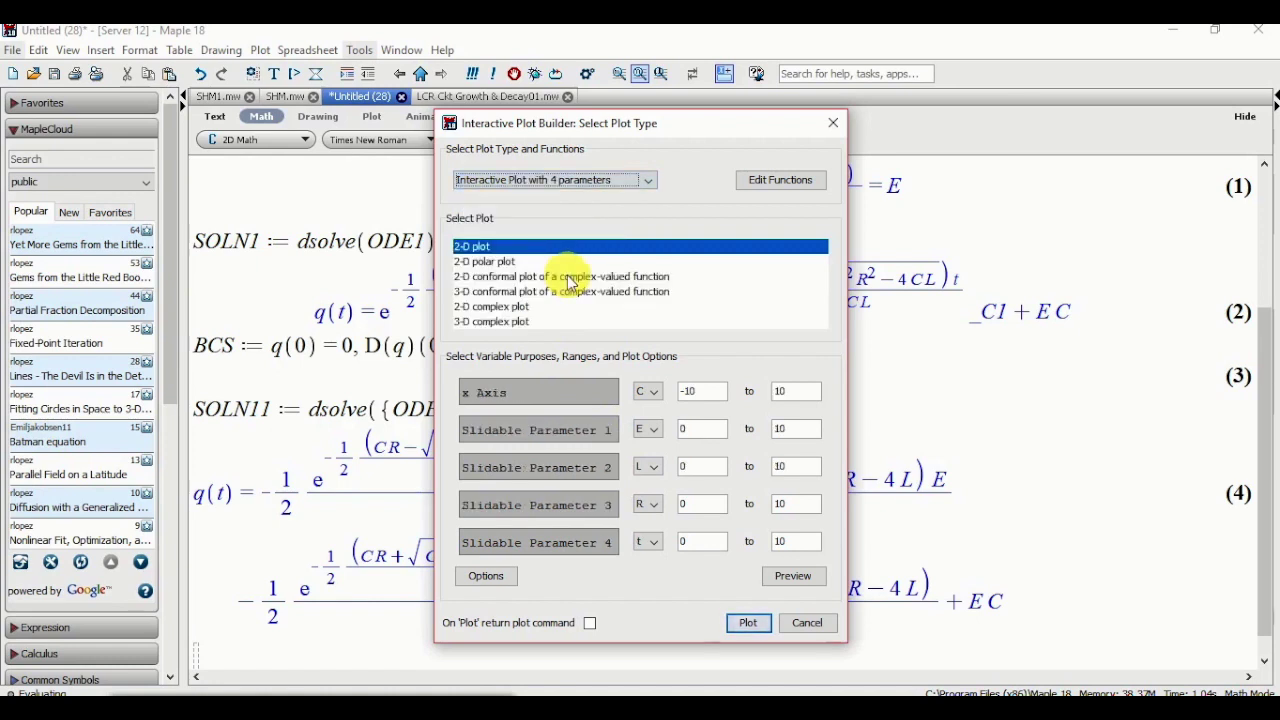
left_click(648, 393)
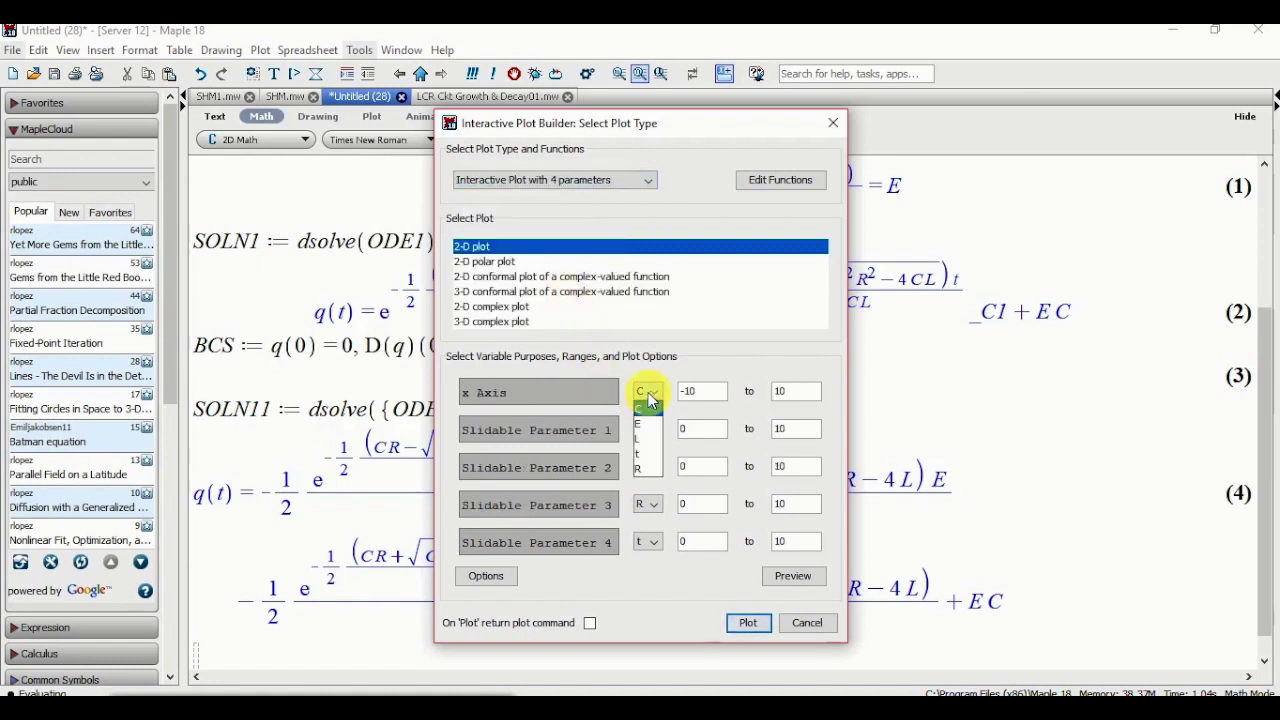
left_click(645, 453)
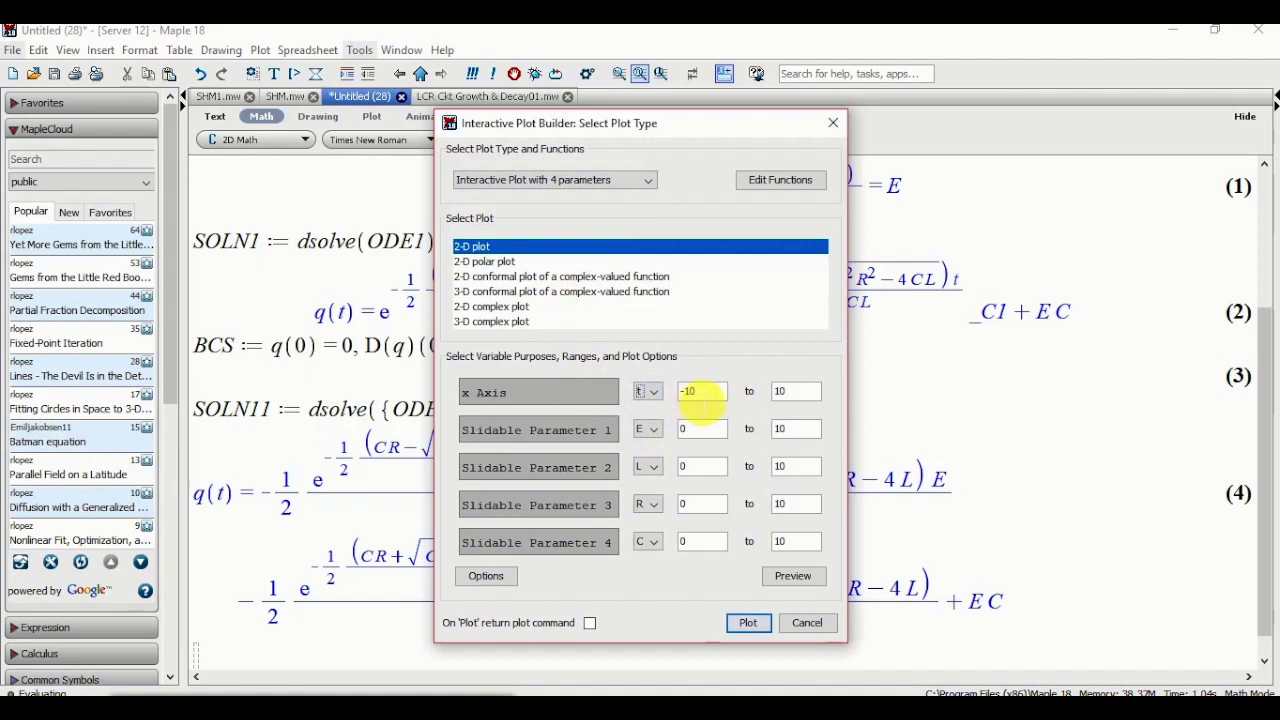
double_click(700, 394)
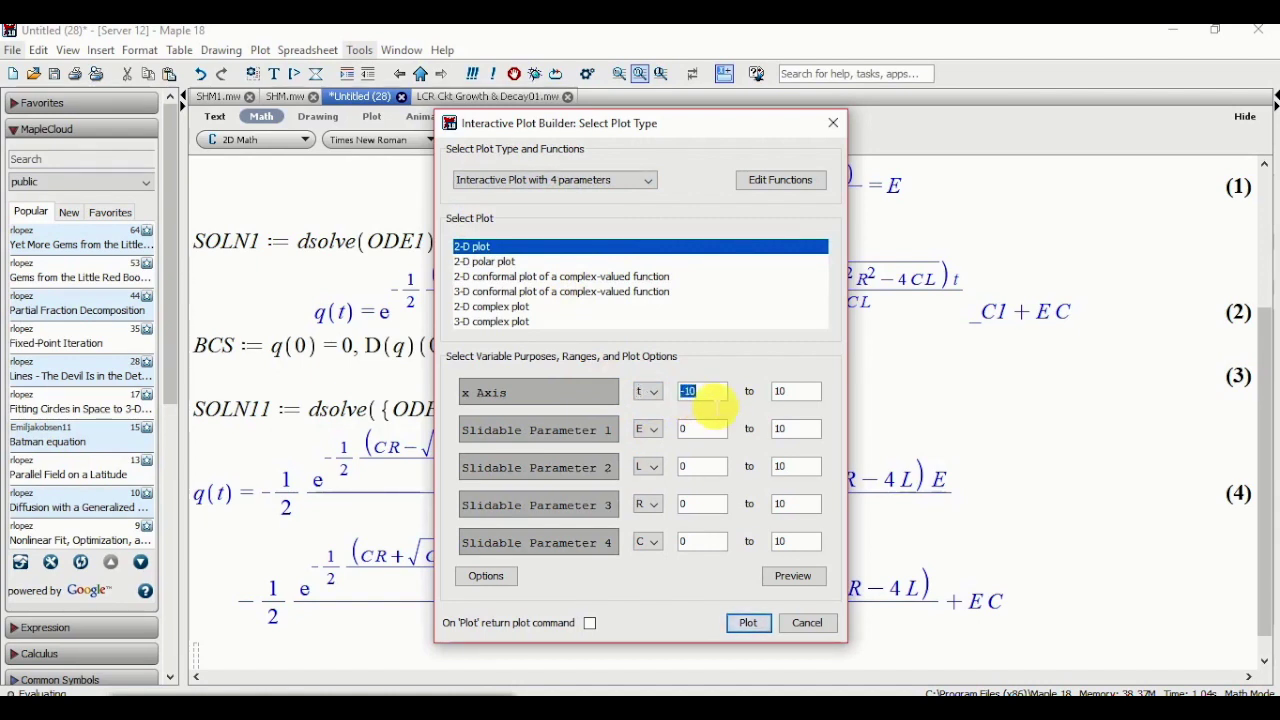
type("0")
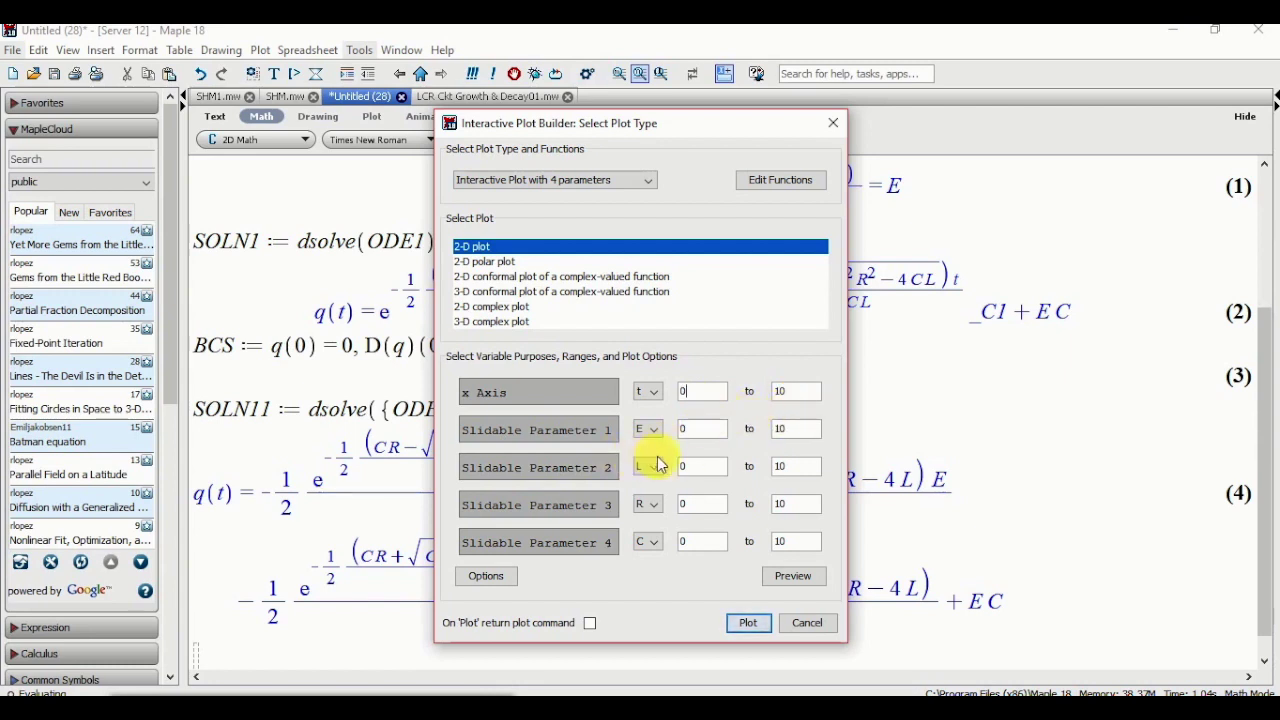
Set the slidable parameters' upper limits to 3 for E, 0.1 for L, 0.5 for R and 0.0000001 for C, and preview the plot
double_click(798, 434)
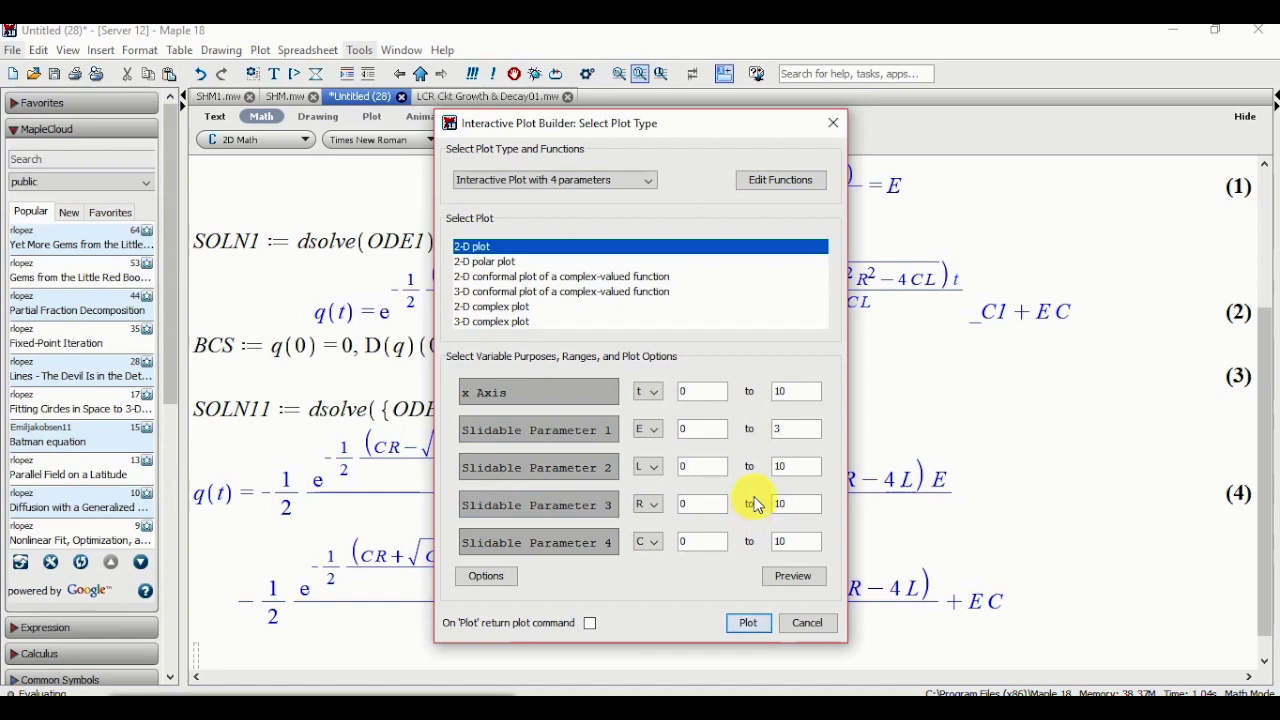
double_click(805, 476)
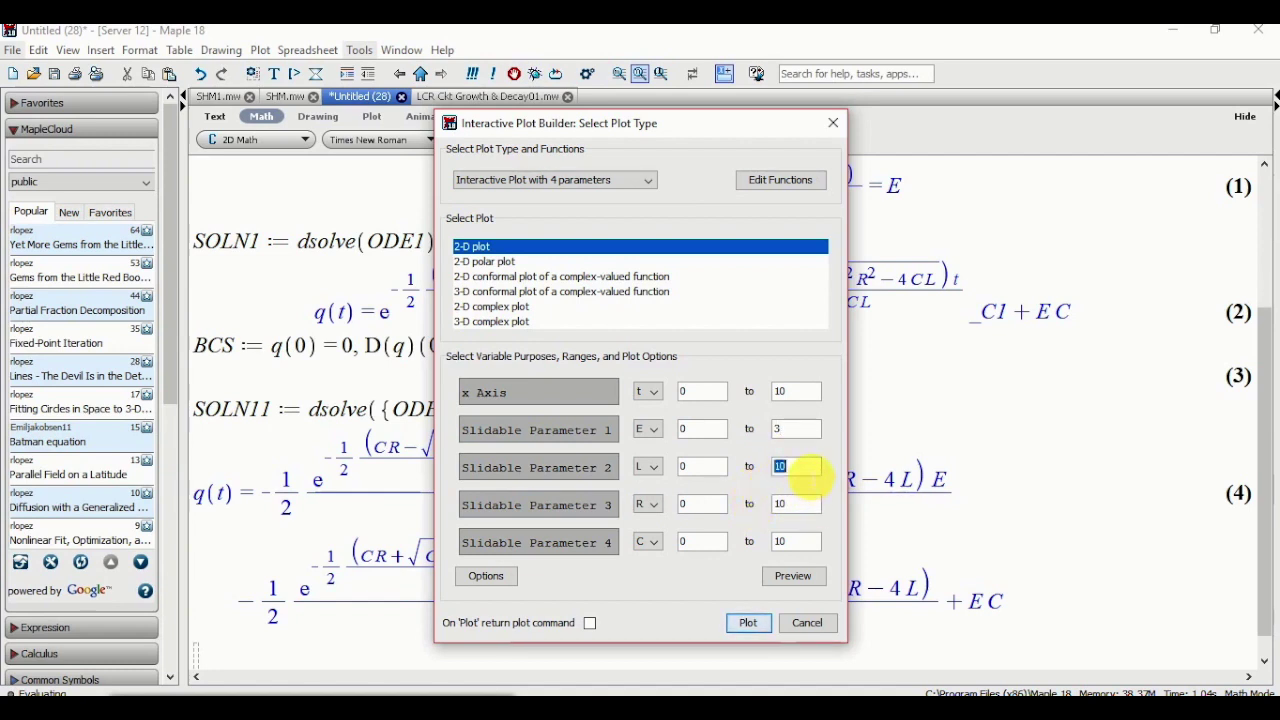
type("0.")
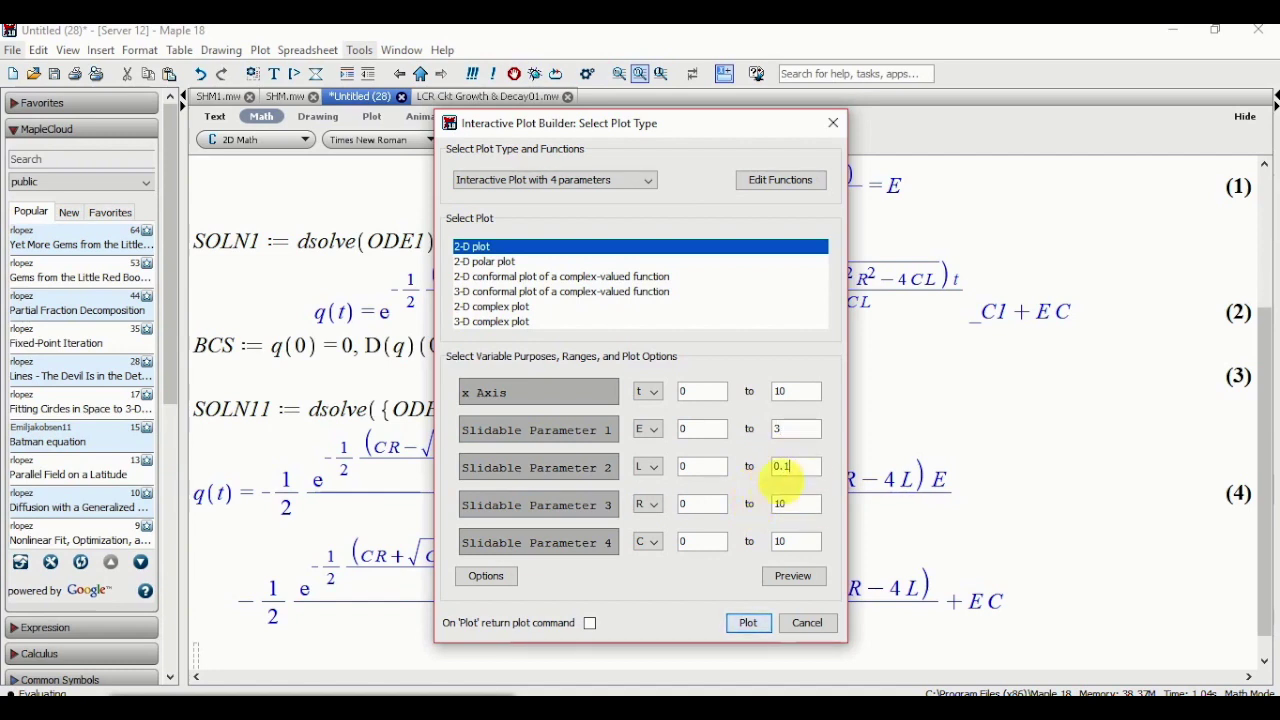
double_click(795, 504)
type("0")
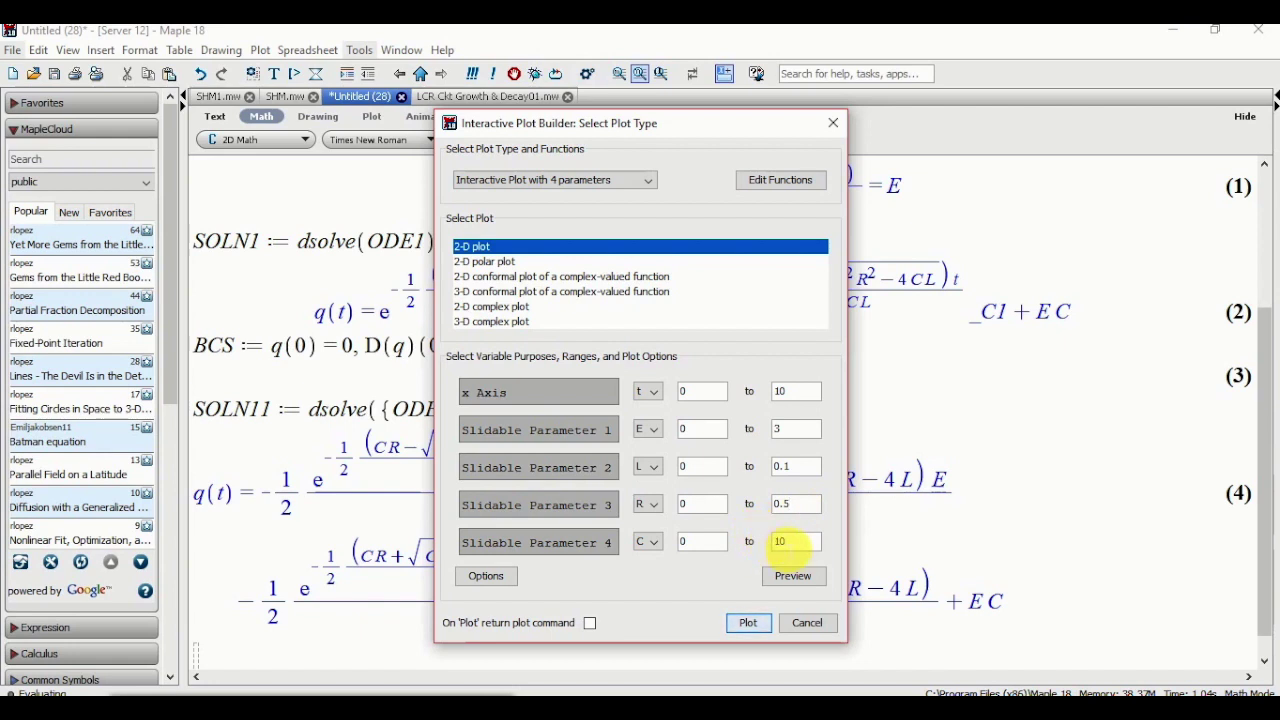
double_click(786, 541)
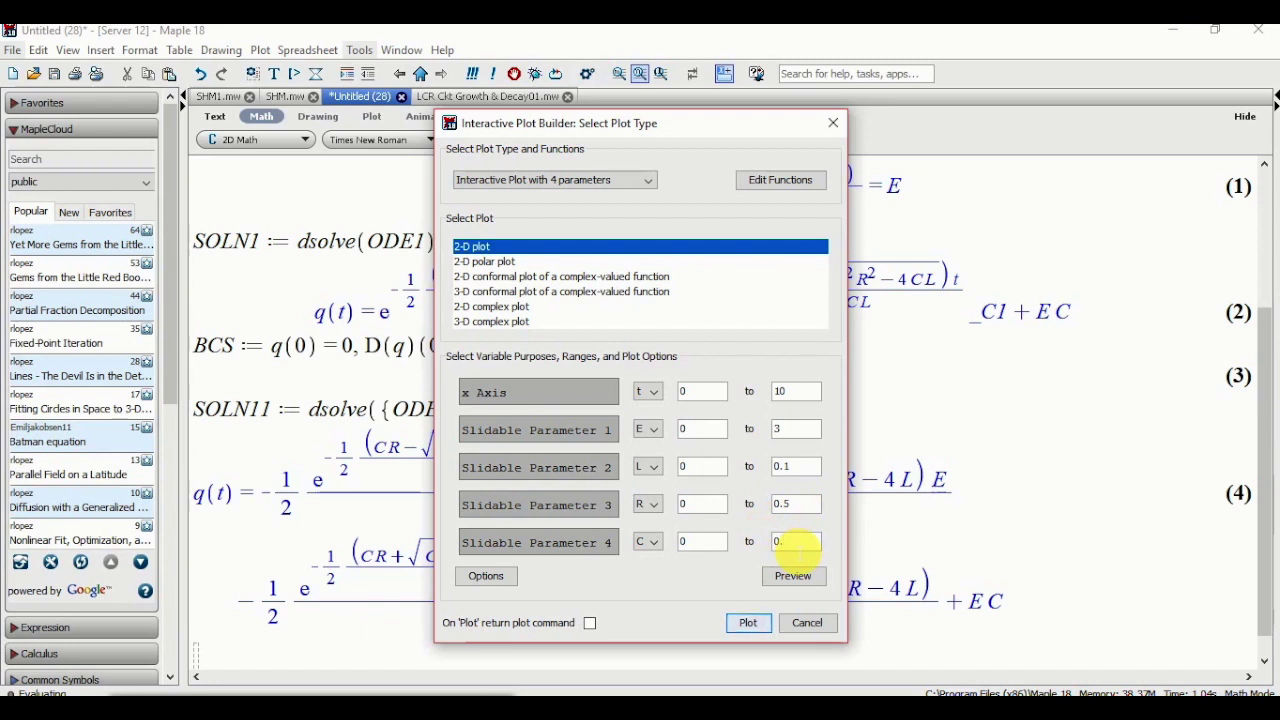
type("0.")
type("000000")
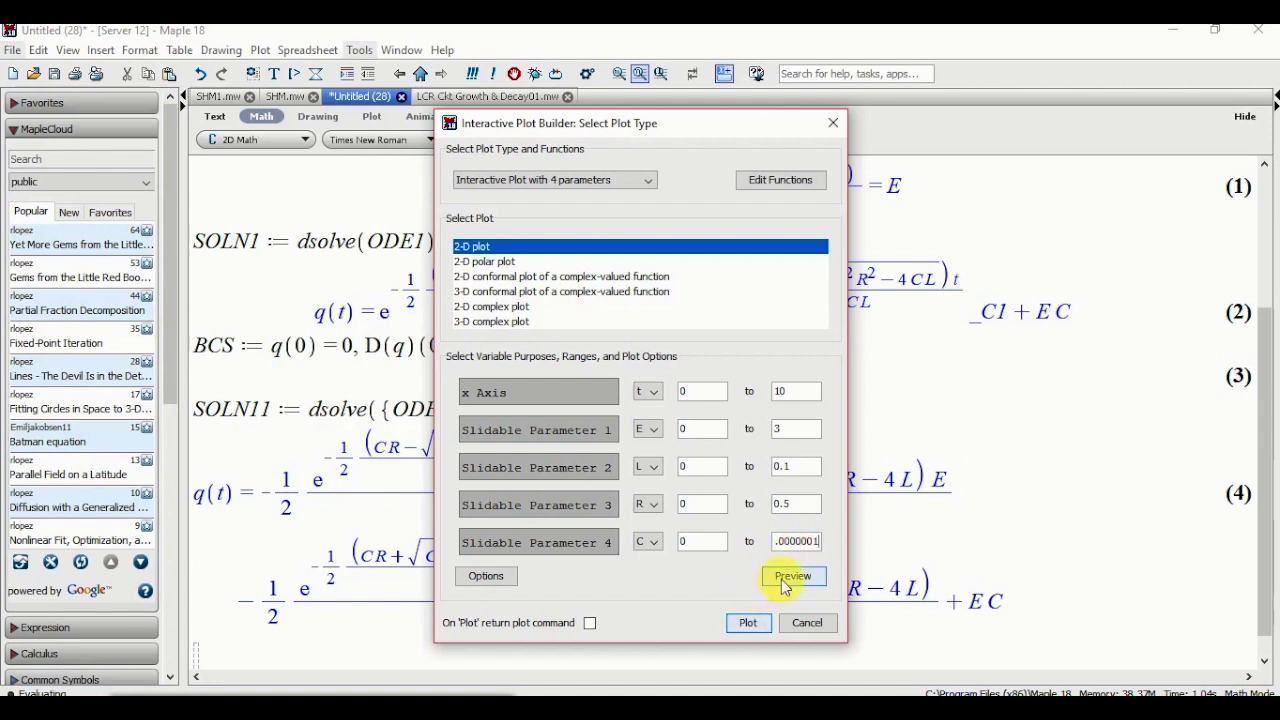
left_click(791, 575)
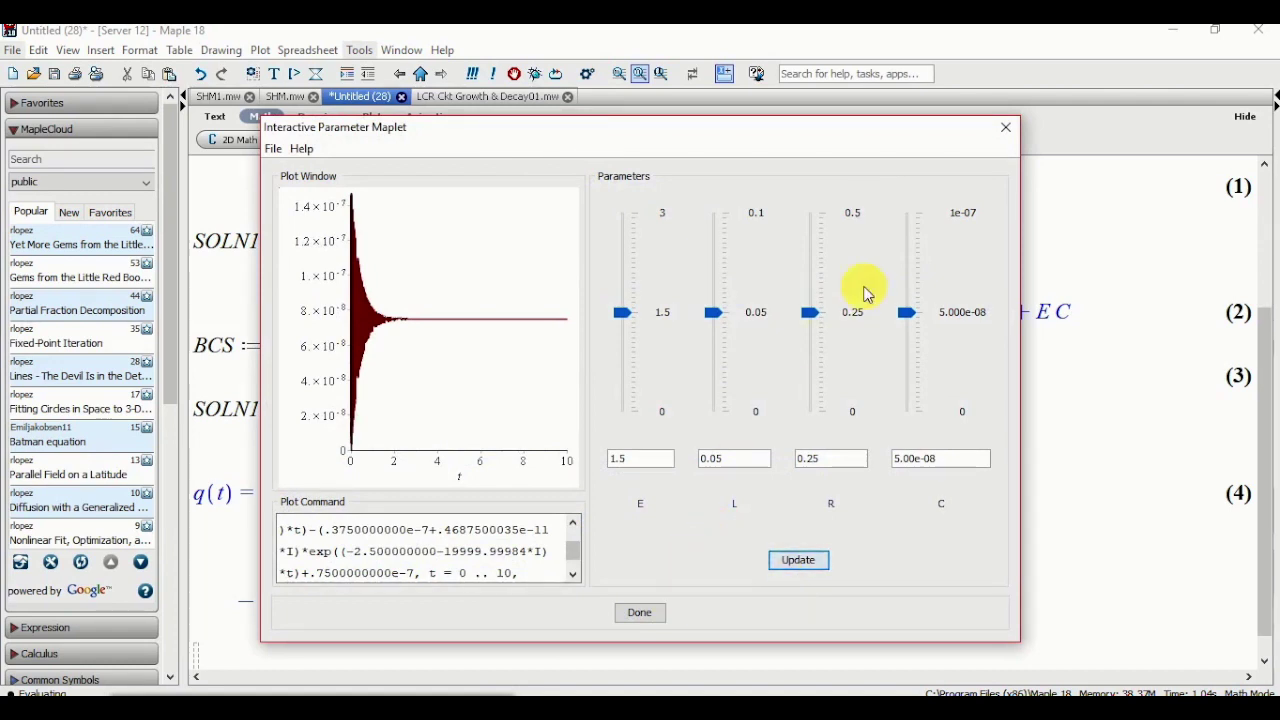
left_click(1005, 130)
Set the upper limit of t to 5 and have the Plot Builder return the plot command to the worksheet
double_click(792, 398)
type("5")
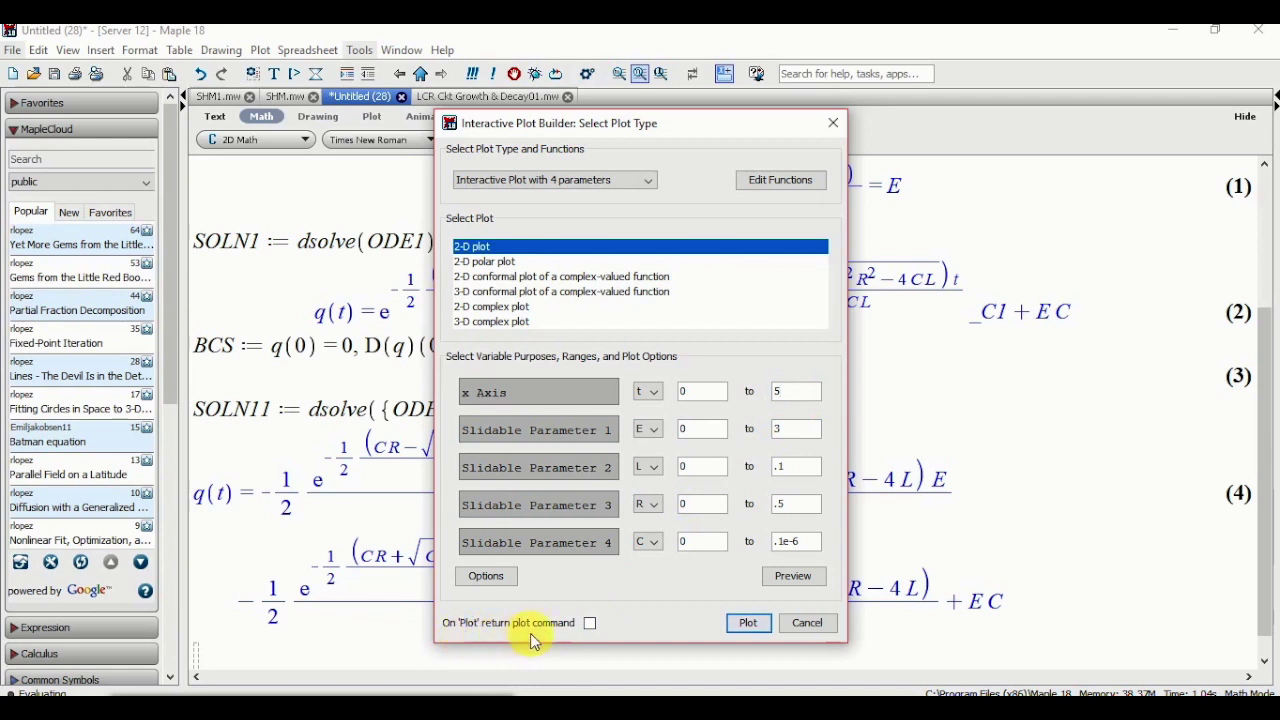
left_click(589, 624)
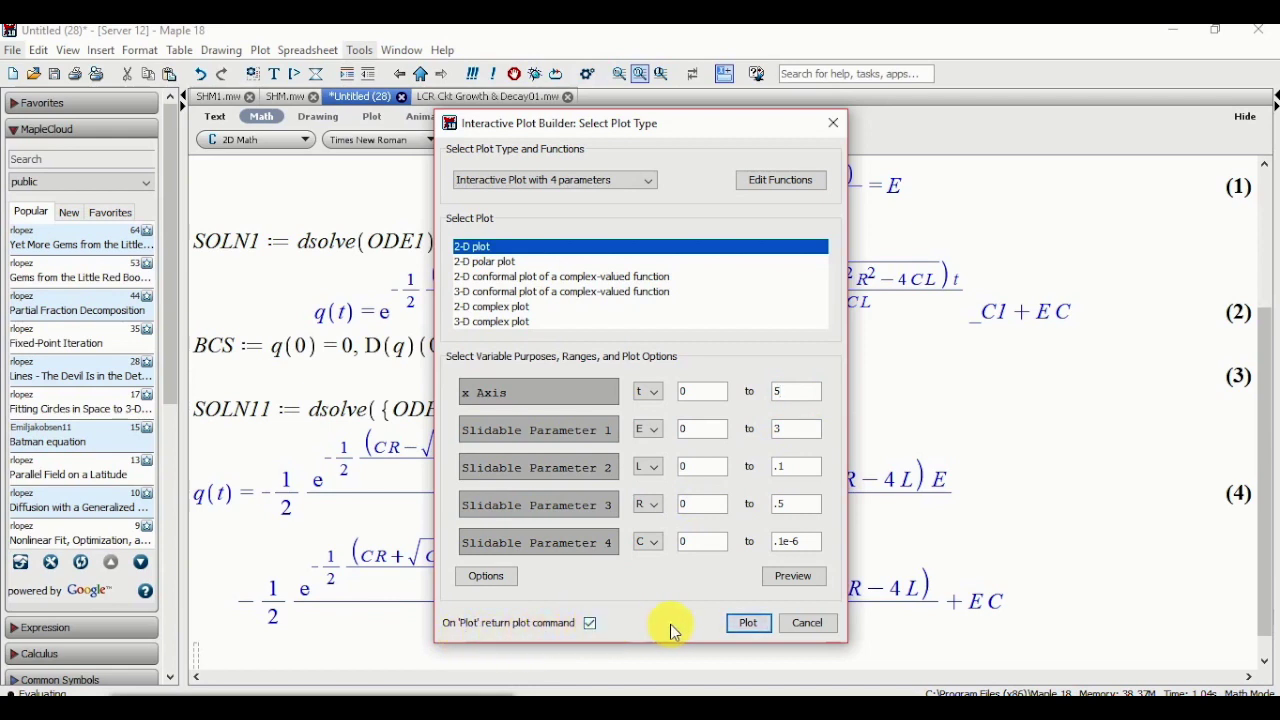
left_click(748, 622)
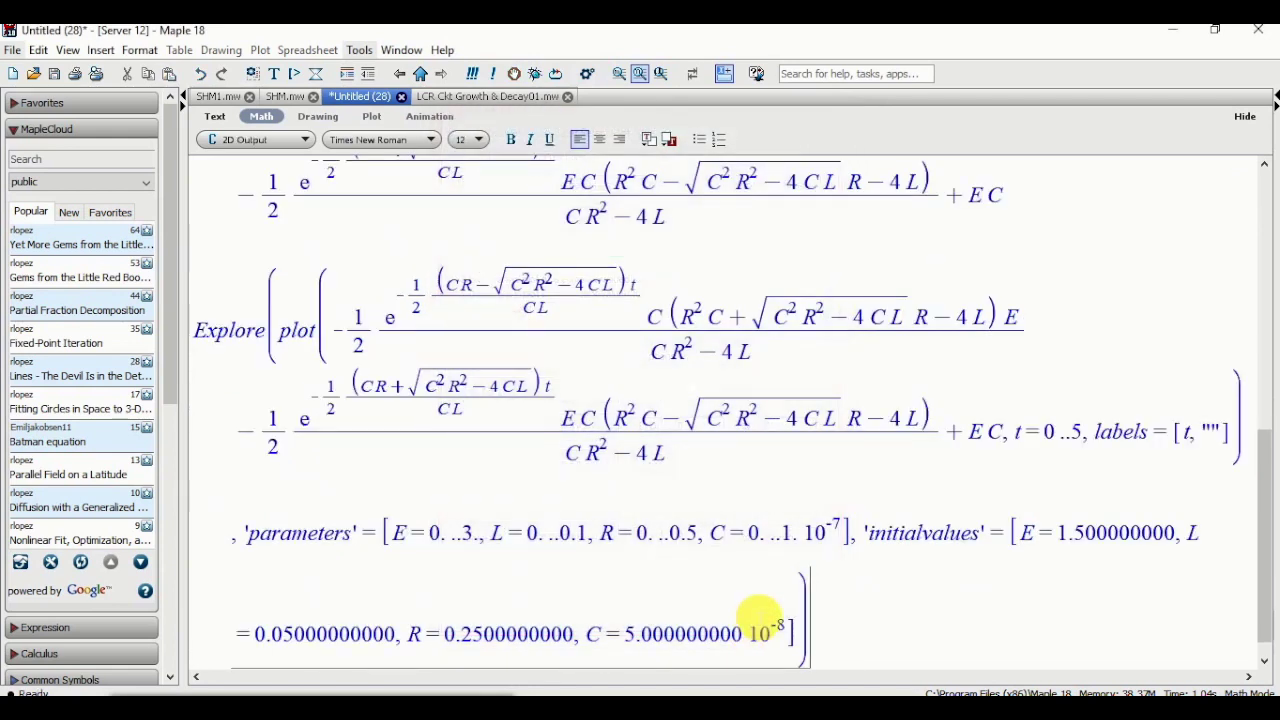
Copy the whole returned Explore command and paste it as input on the empty line below, ending it with a semicolon
triple_click(822, 632)
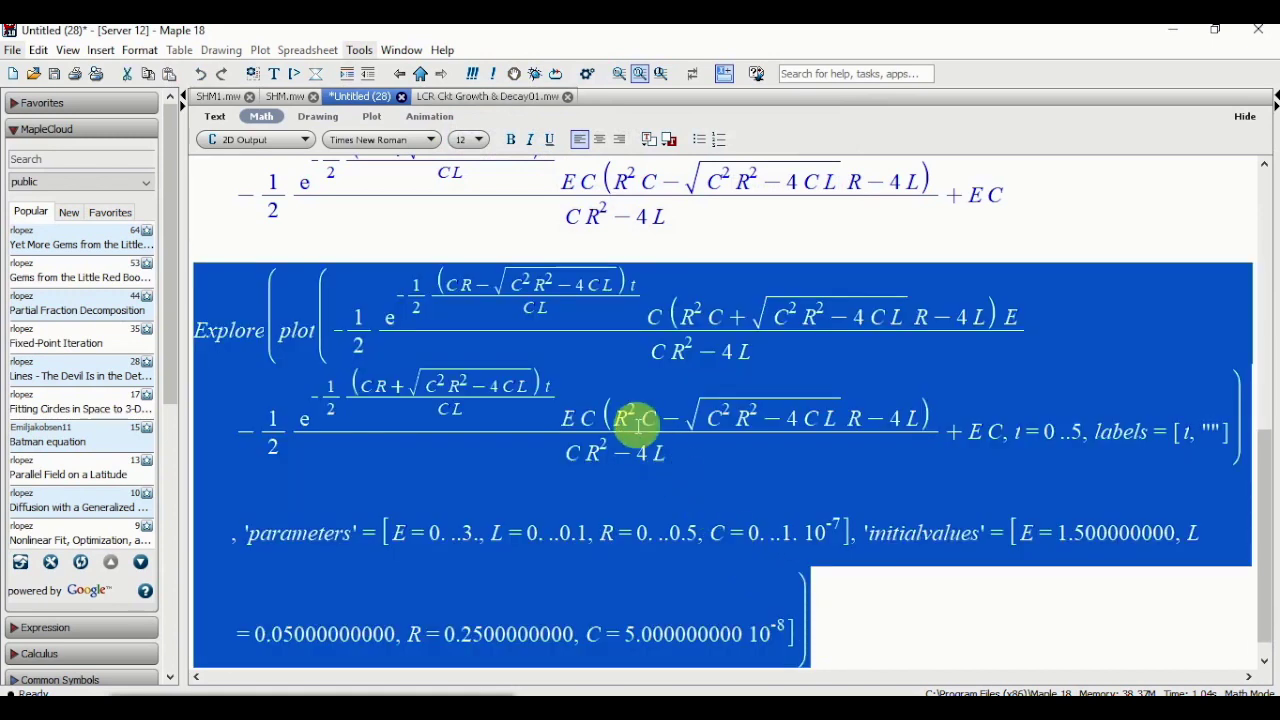
right_click(562, 340)
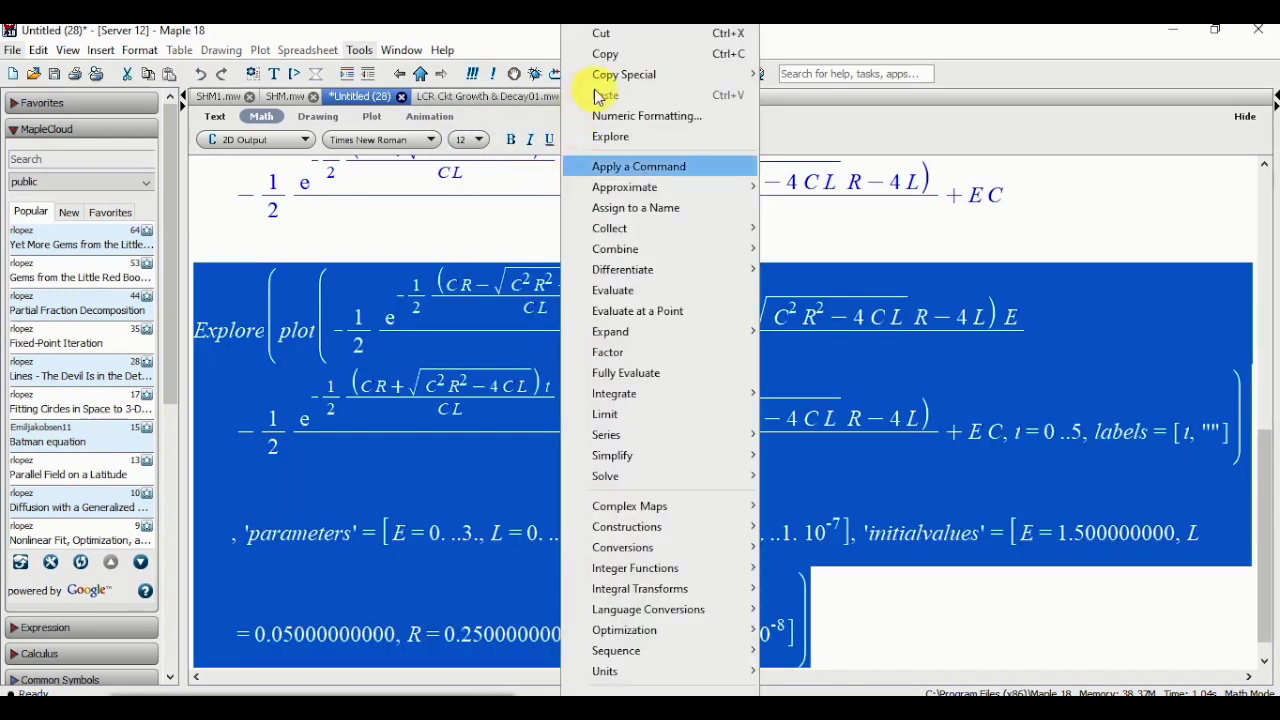
left_click(608, 53)
scroll(297, 600, "down", 1)
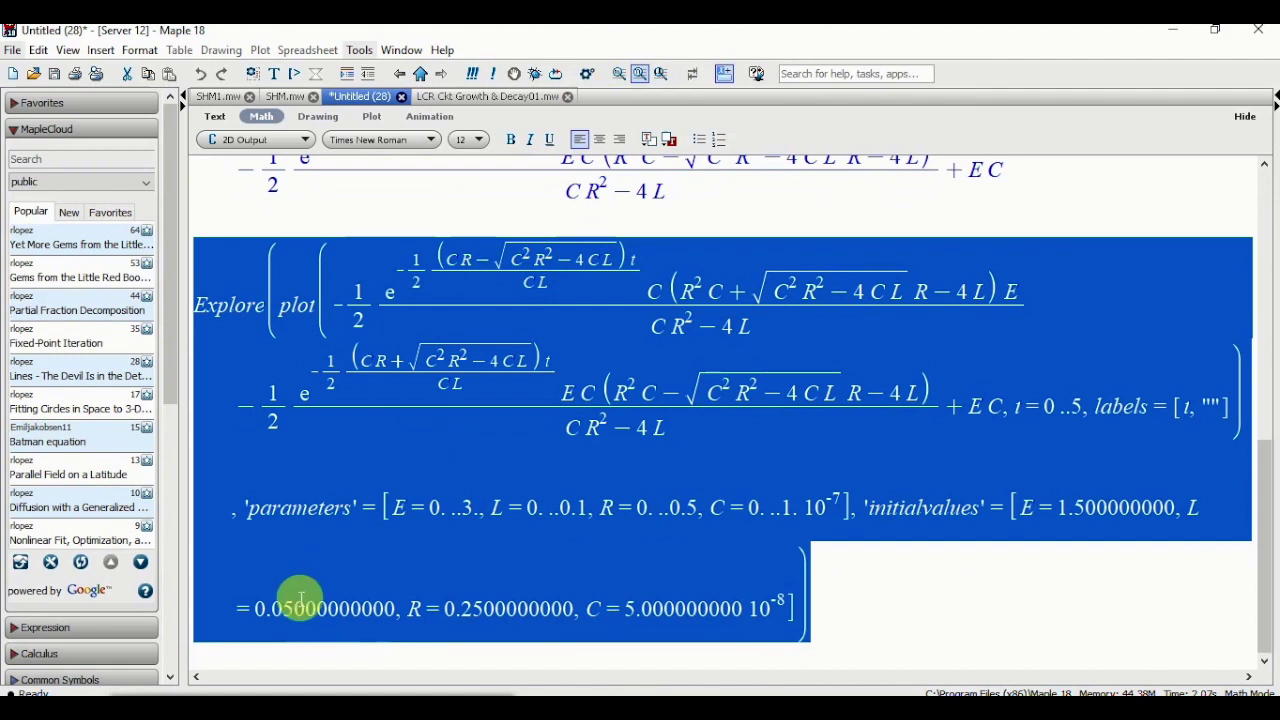
left_click(214, 664)
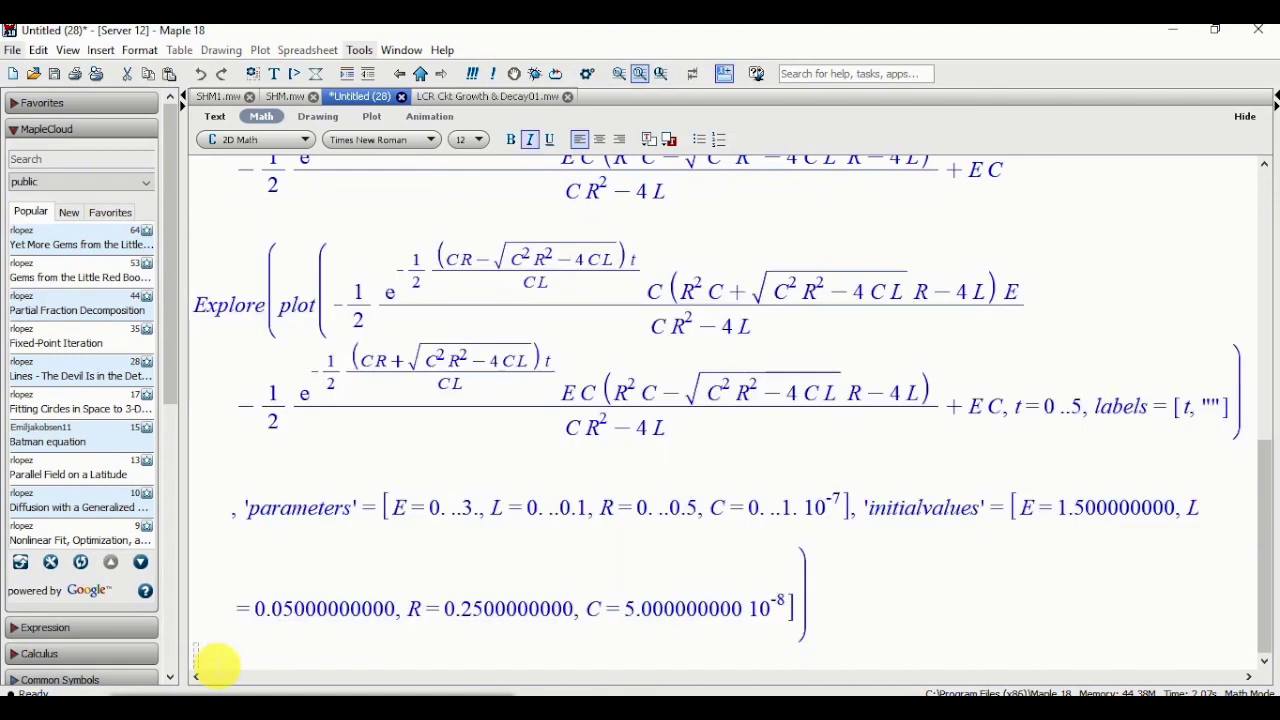
key("ctrl+v")
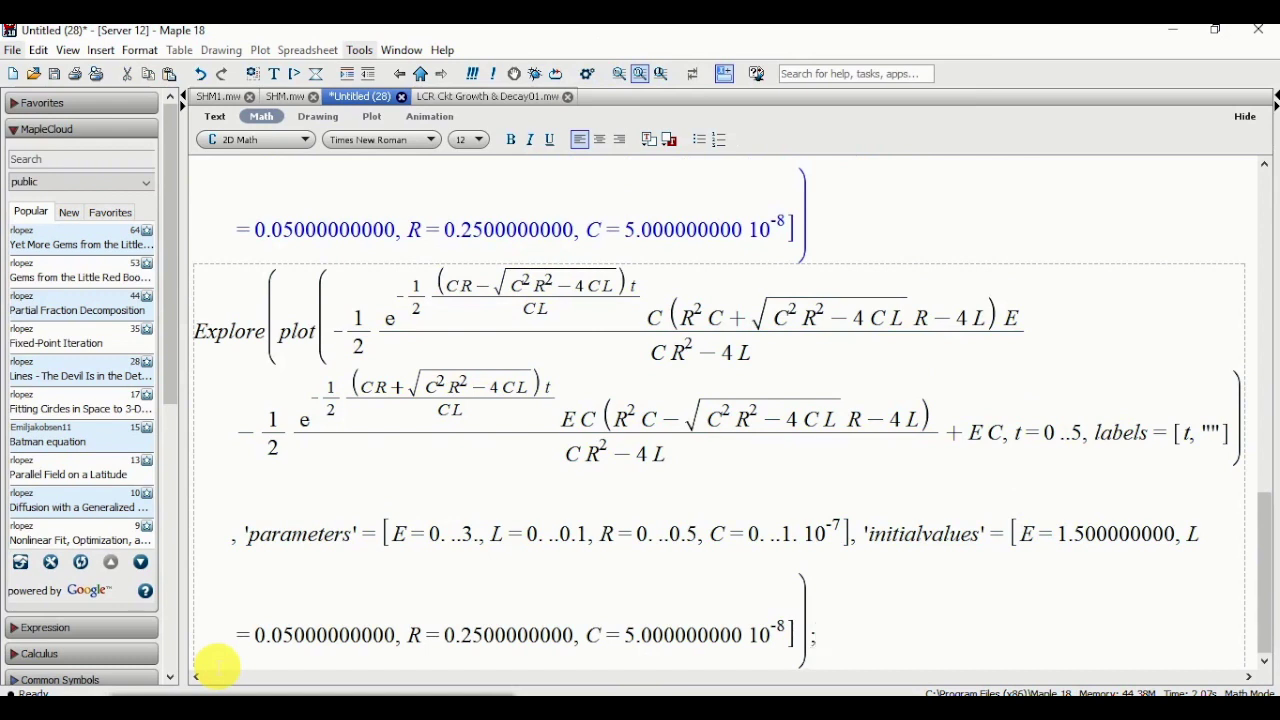
Execute the pasted Explore command to generate the interactive plot with E, L, R and C sliders
key("Return")
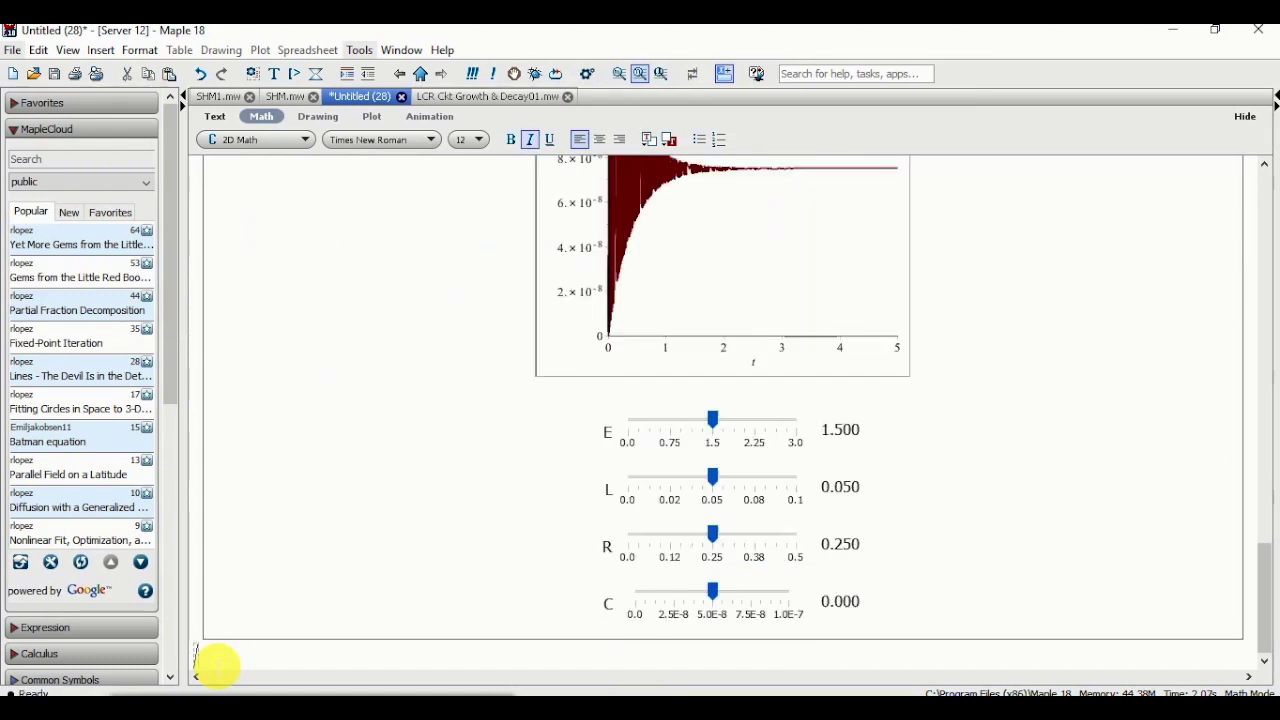
scroll(334, 563, "up", 3)
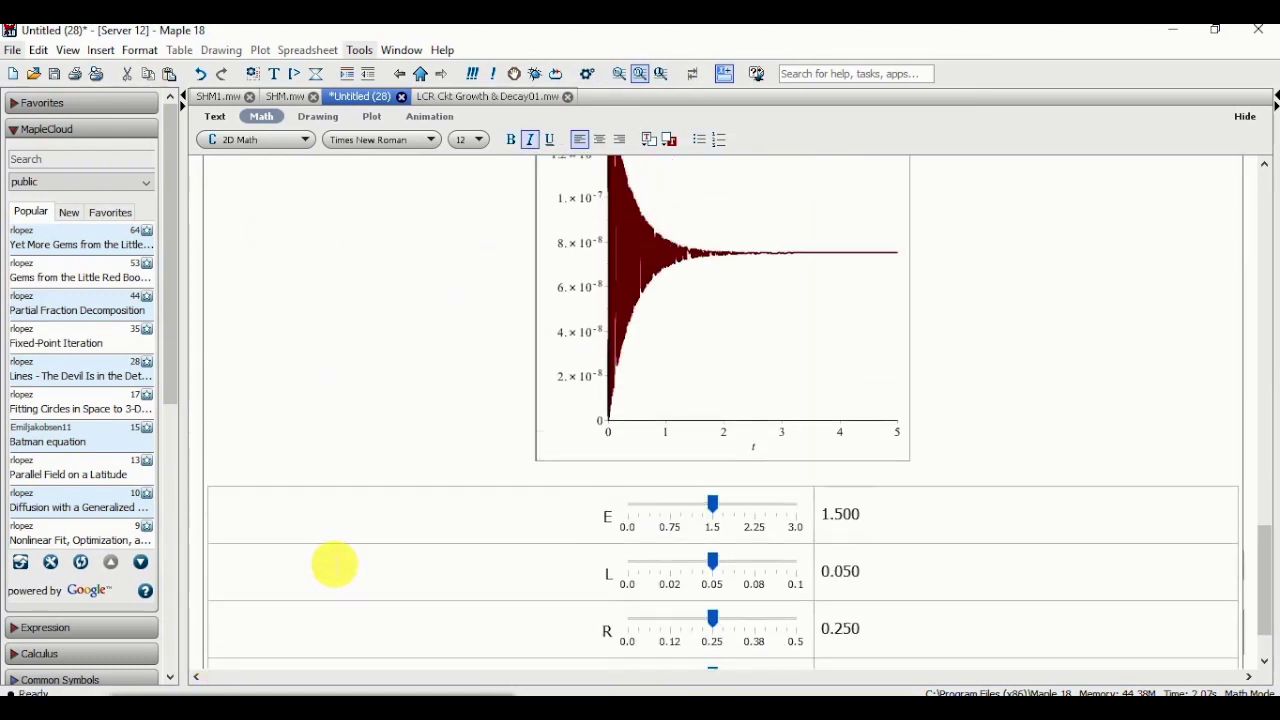
scroll(336, 563, "up", 1)
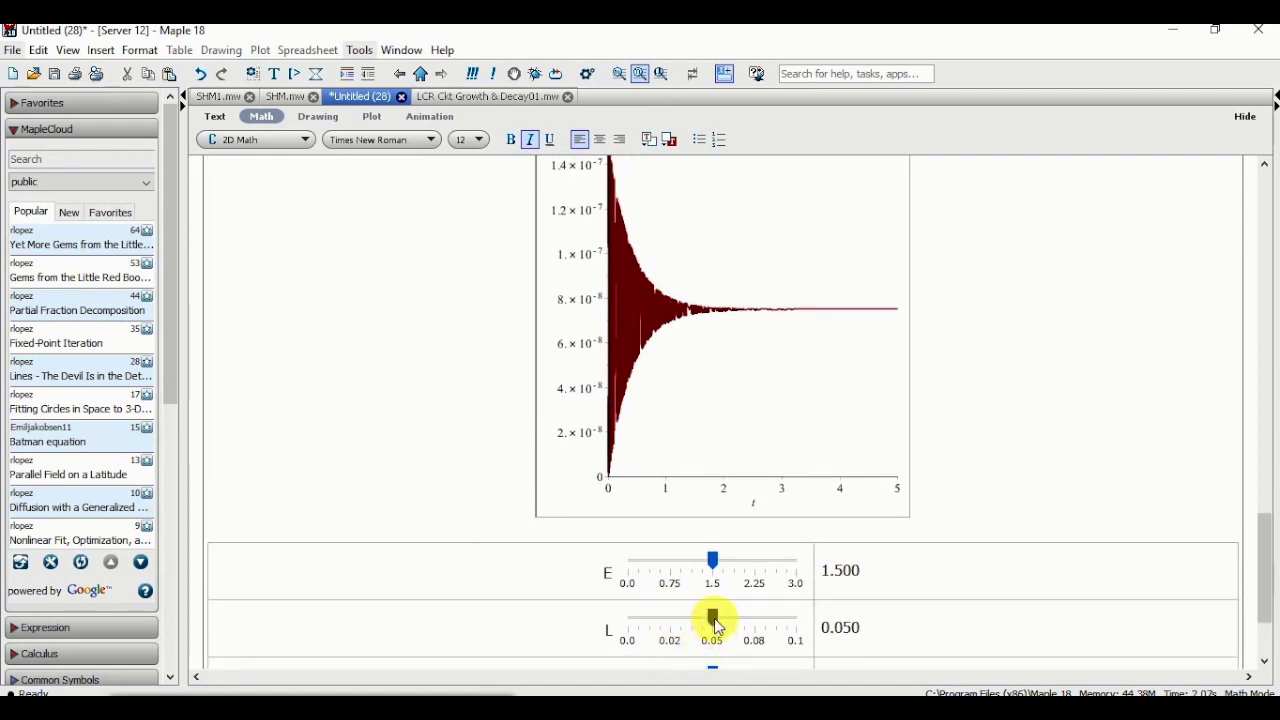
scroll(717, 627, "down", 2)
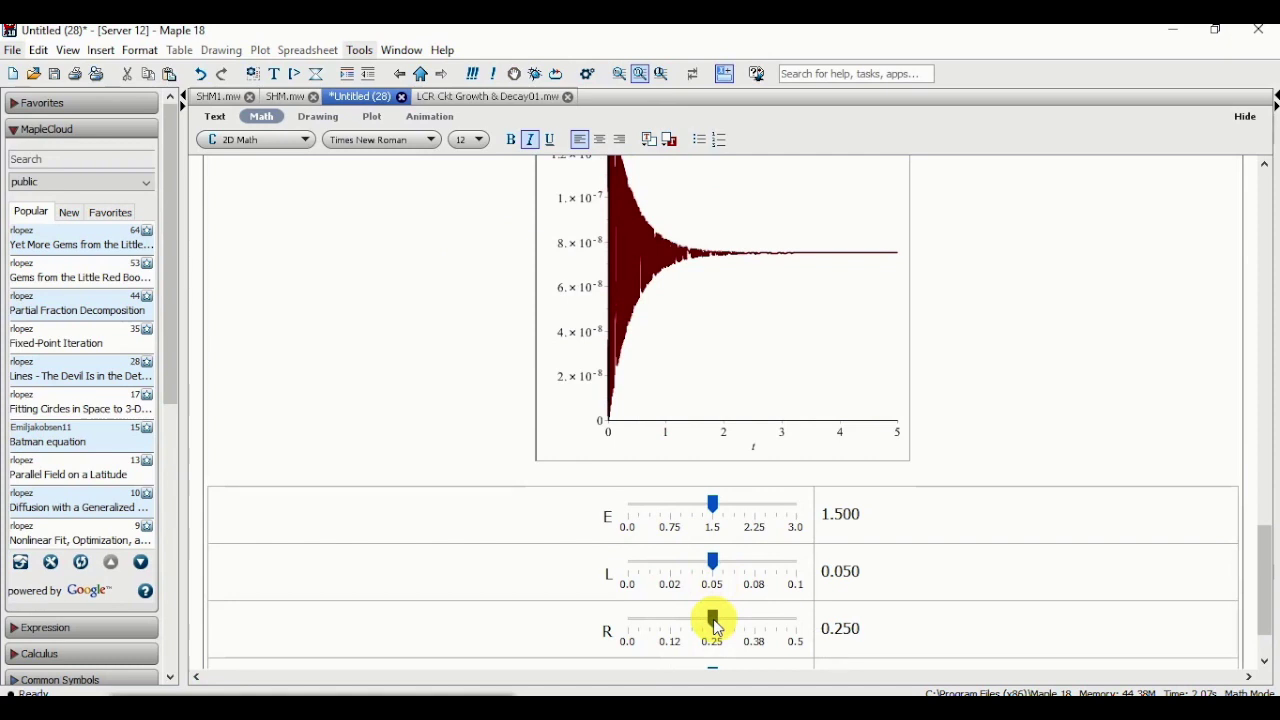
Adjust the plot's sliders to R about 0.0889, L about 0.0289 and C about 1.40e-08, finishing with L raised to about 0.0694
left_click_drag(717, 627, 659, 620)
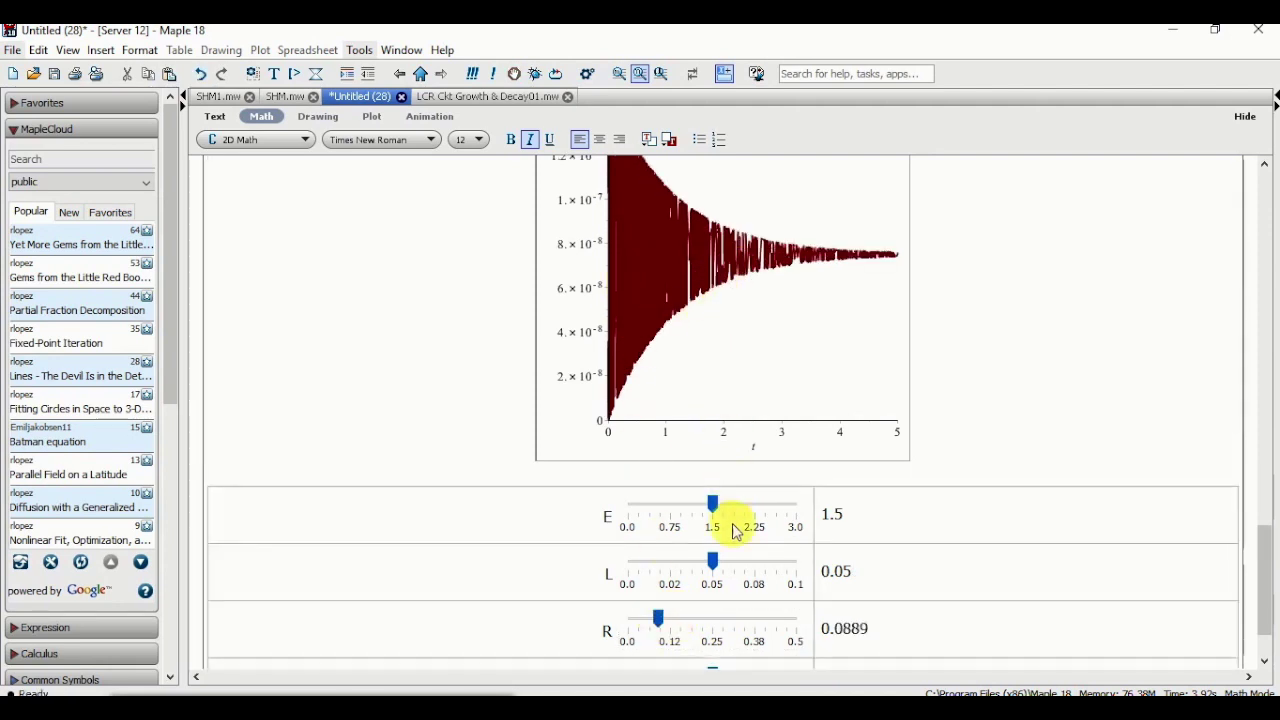
left_click_drag(714, 566, 680, 569)
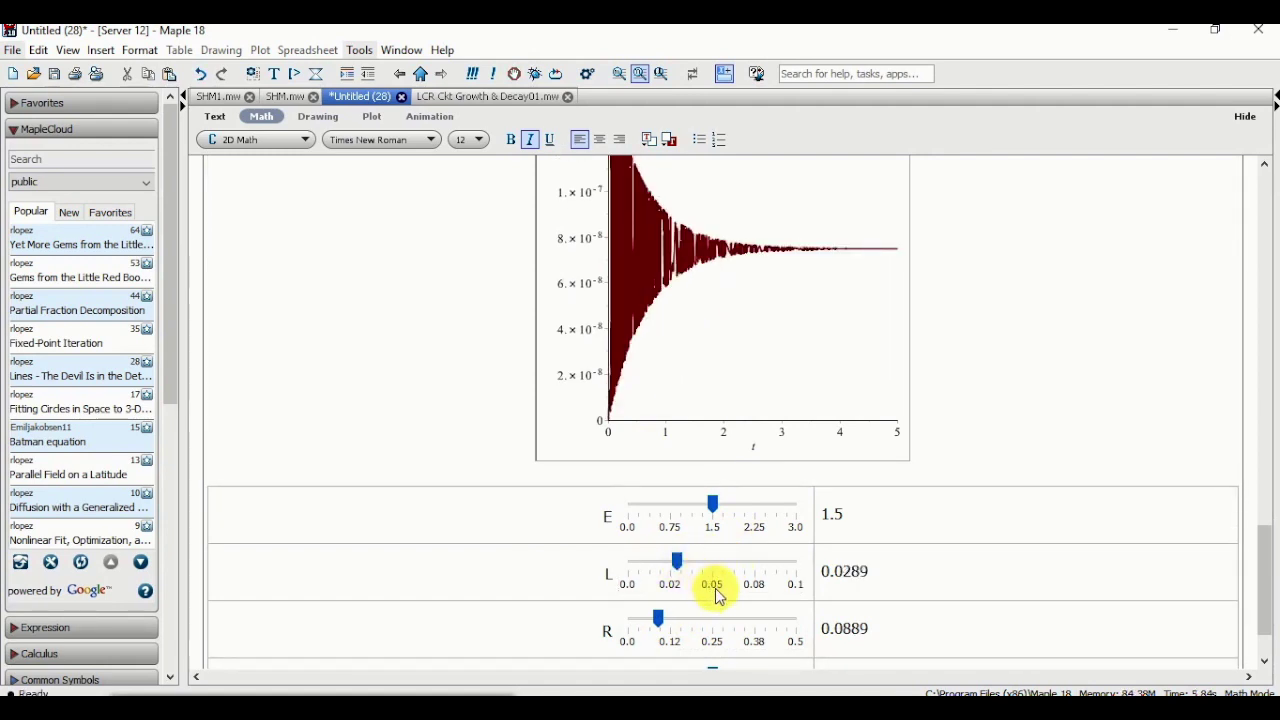
scroll(714, 591, "down", 1)
left_click_drag(722, 648, 668, 648)
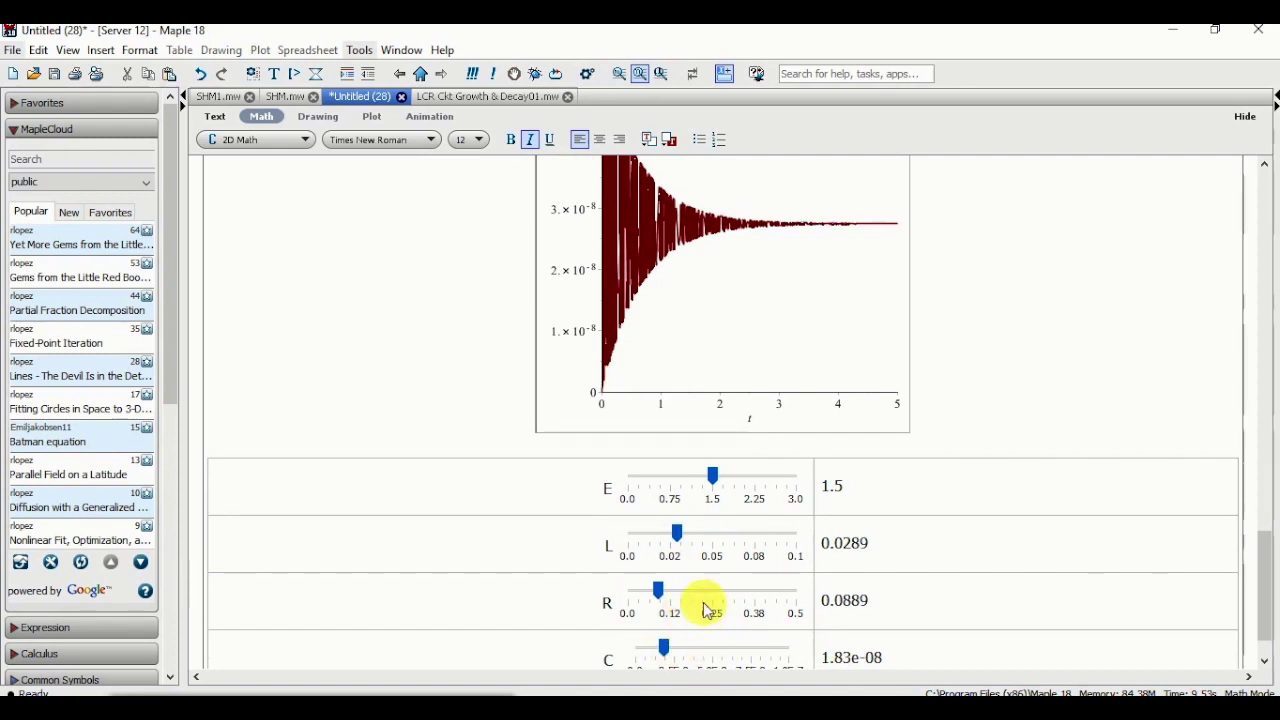
scroll(706, 606, "down", 2)
left_click_drag(670, 598, 656, 598)
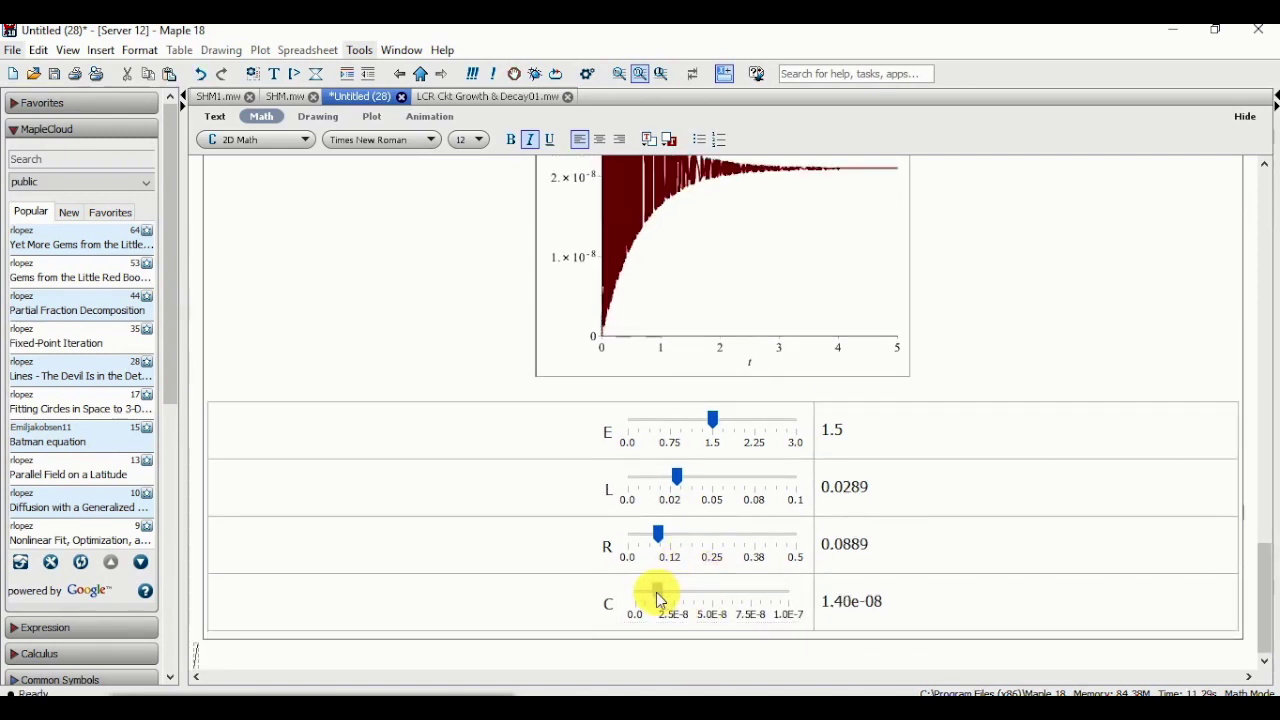
left_click_drag(680, 484, 751, 492)
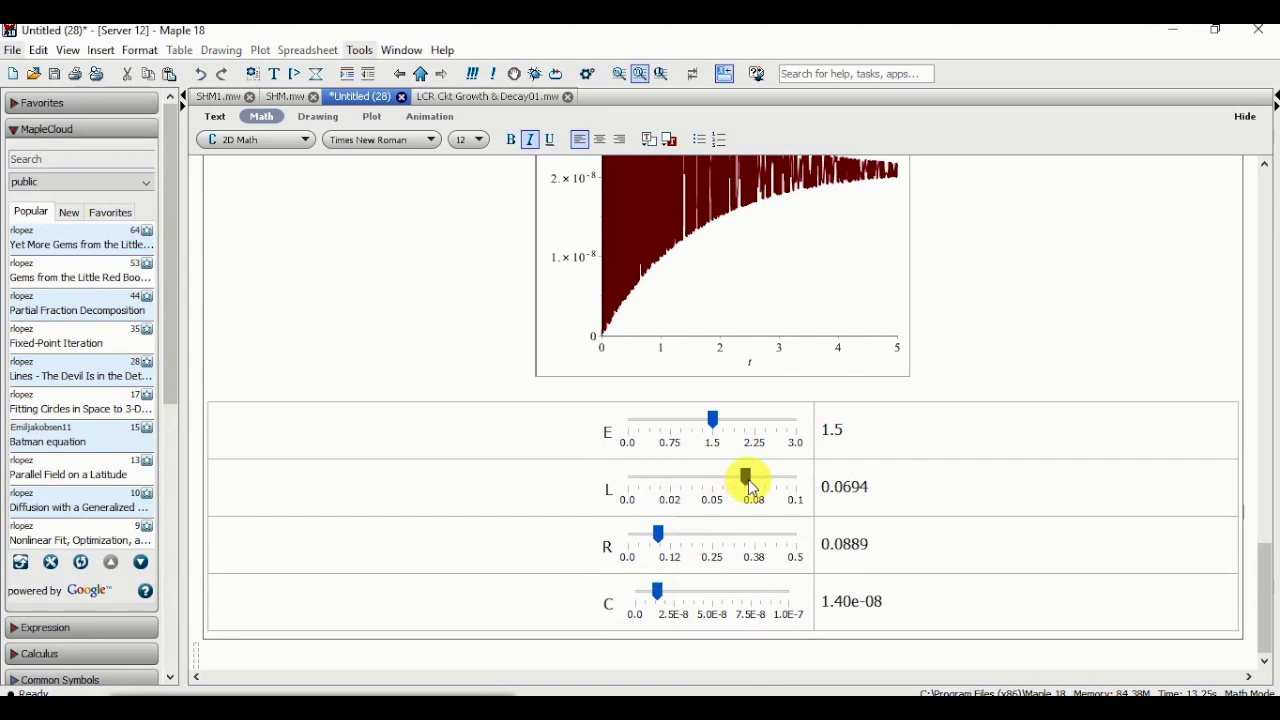
Examine the damped charge curve against the Explore commands and the q(t) solution above it
scroll(753, 484, "up", 5)
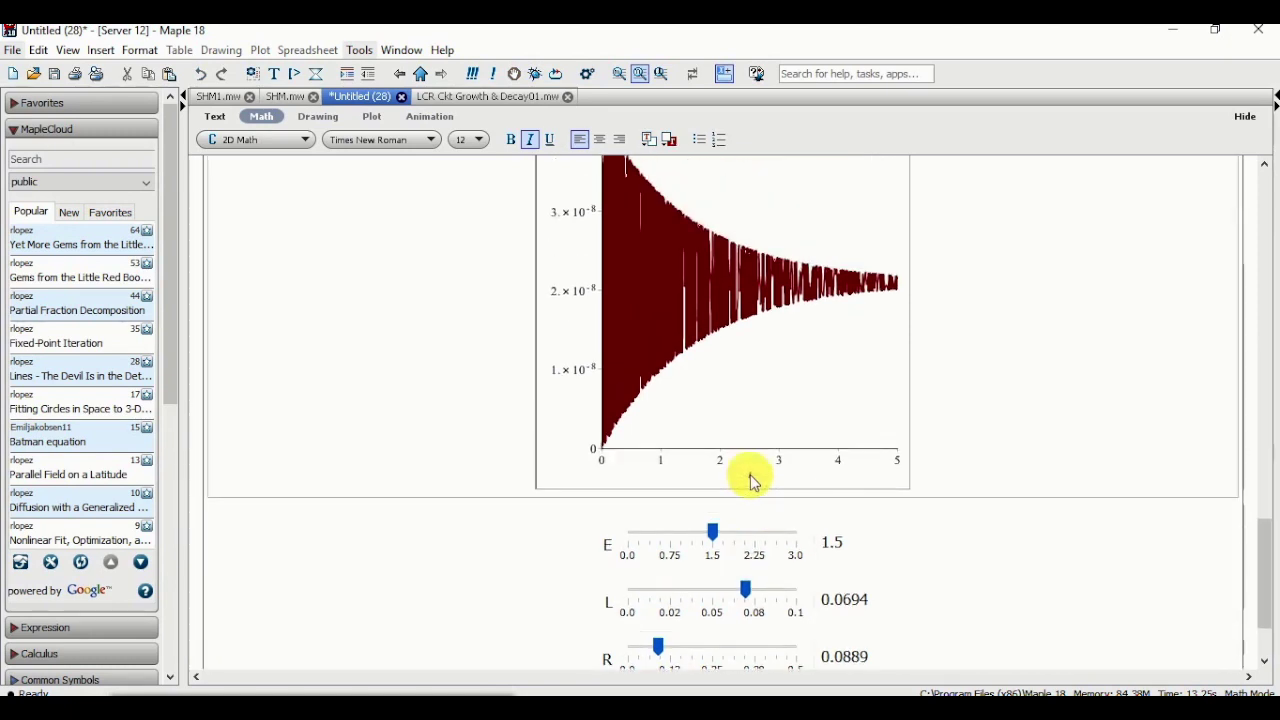
scroll(766, 488, "up", 7)
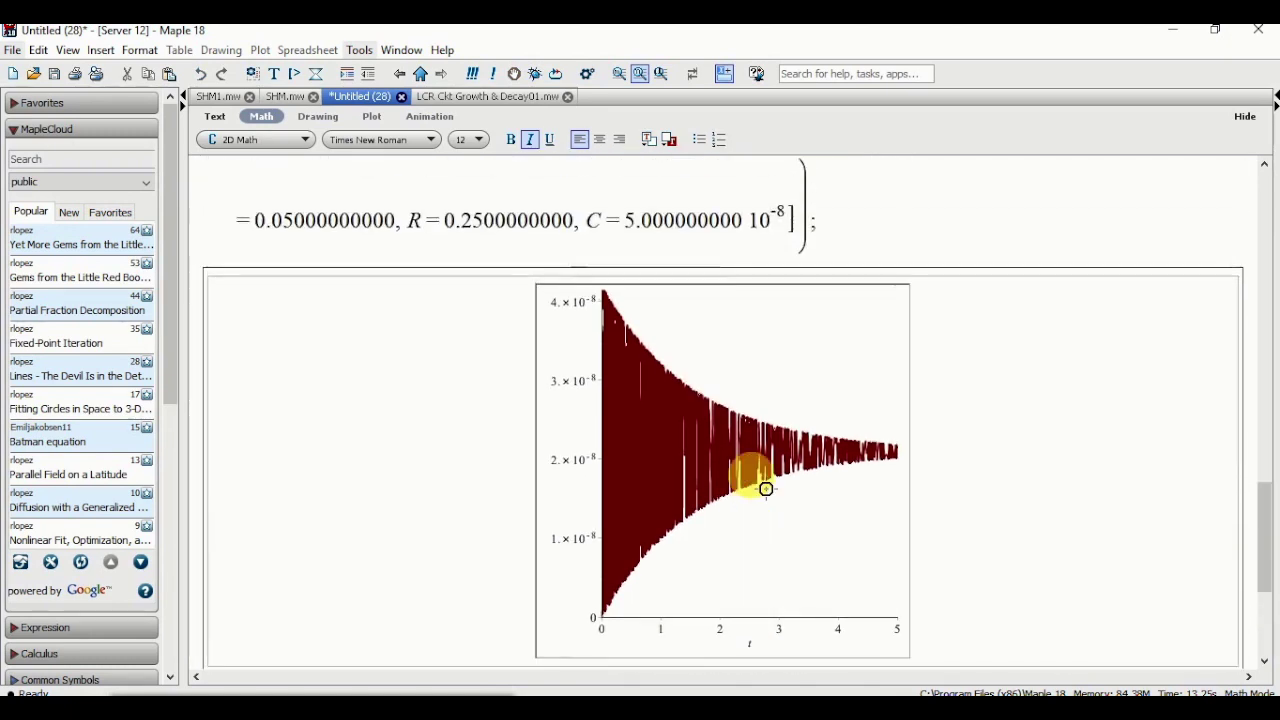
scroll(766, 488, "up", 1)
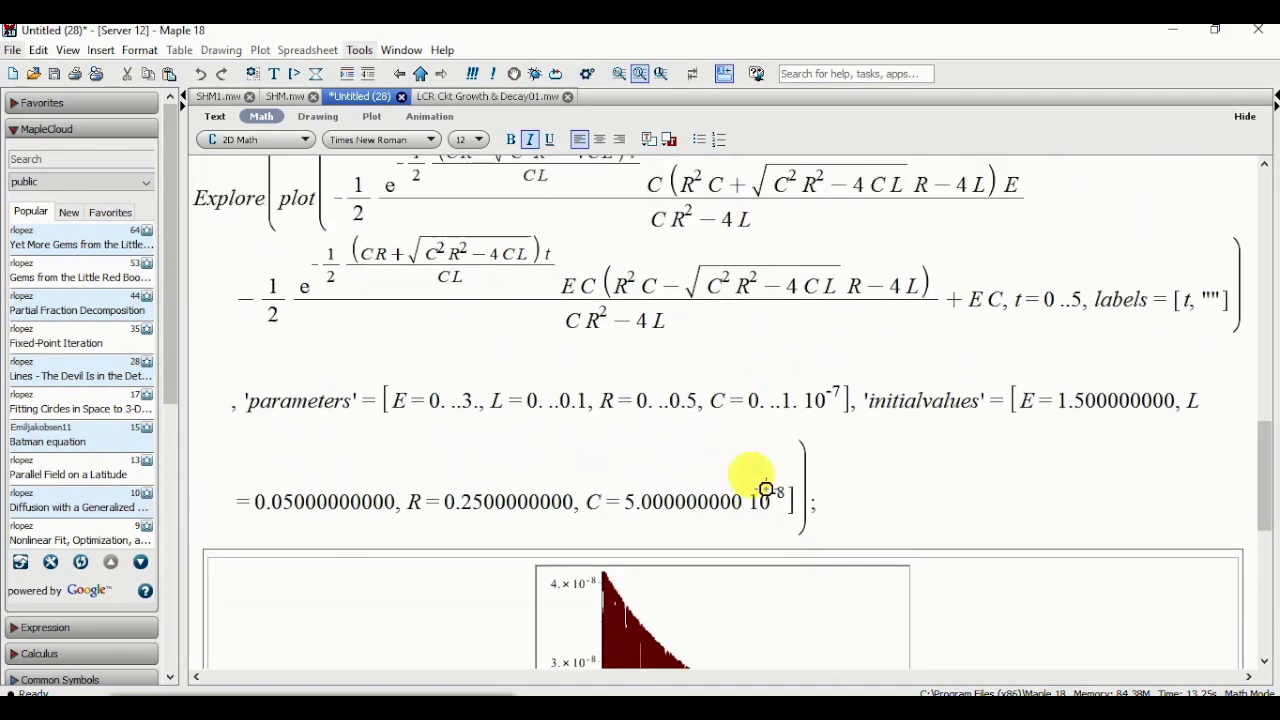
scroll(766, 488, "down", 3)
scroll(766, 488, "down", 2)
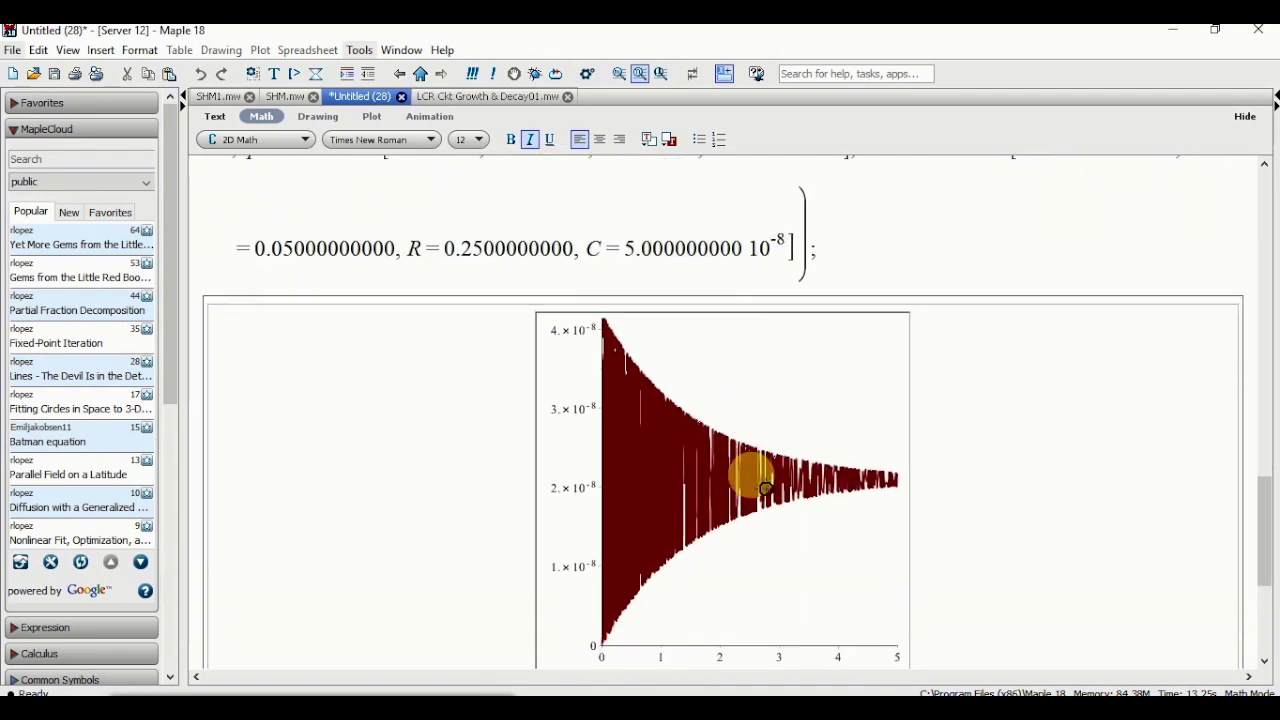
scroll(766, 488, "up", 6)
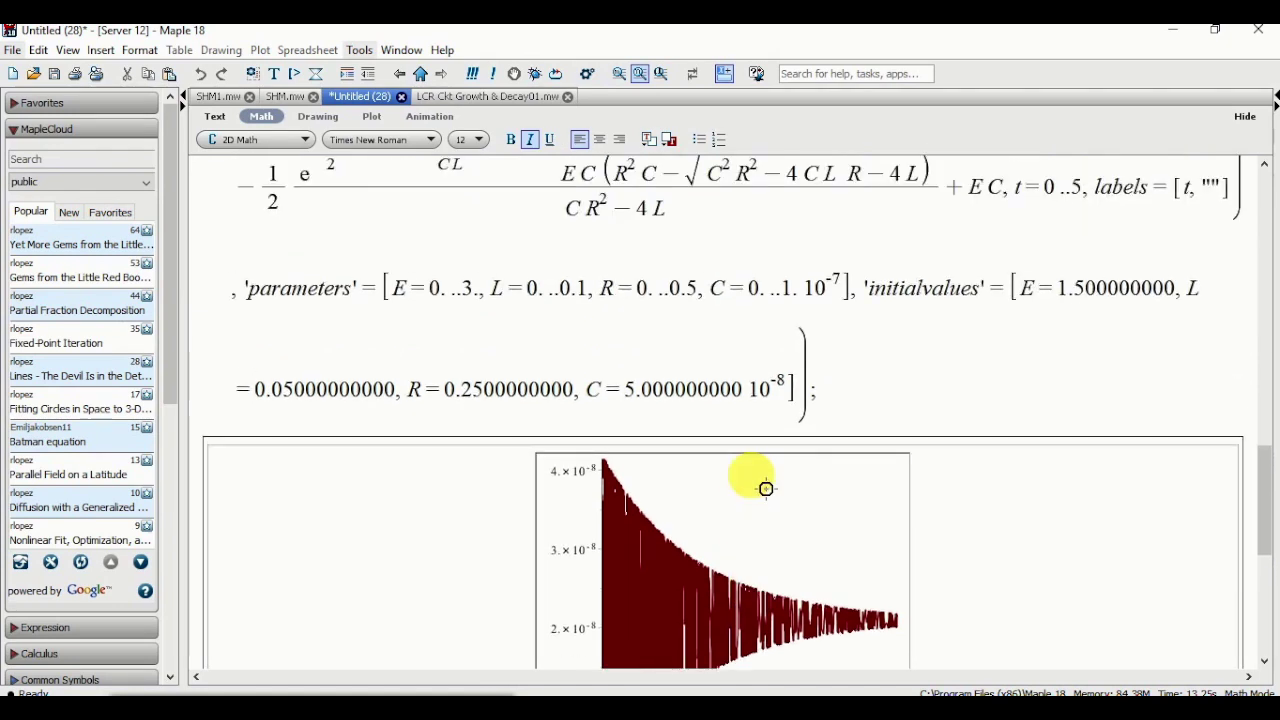
scroll(766, 488, "up", 6)
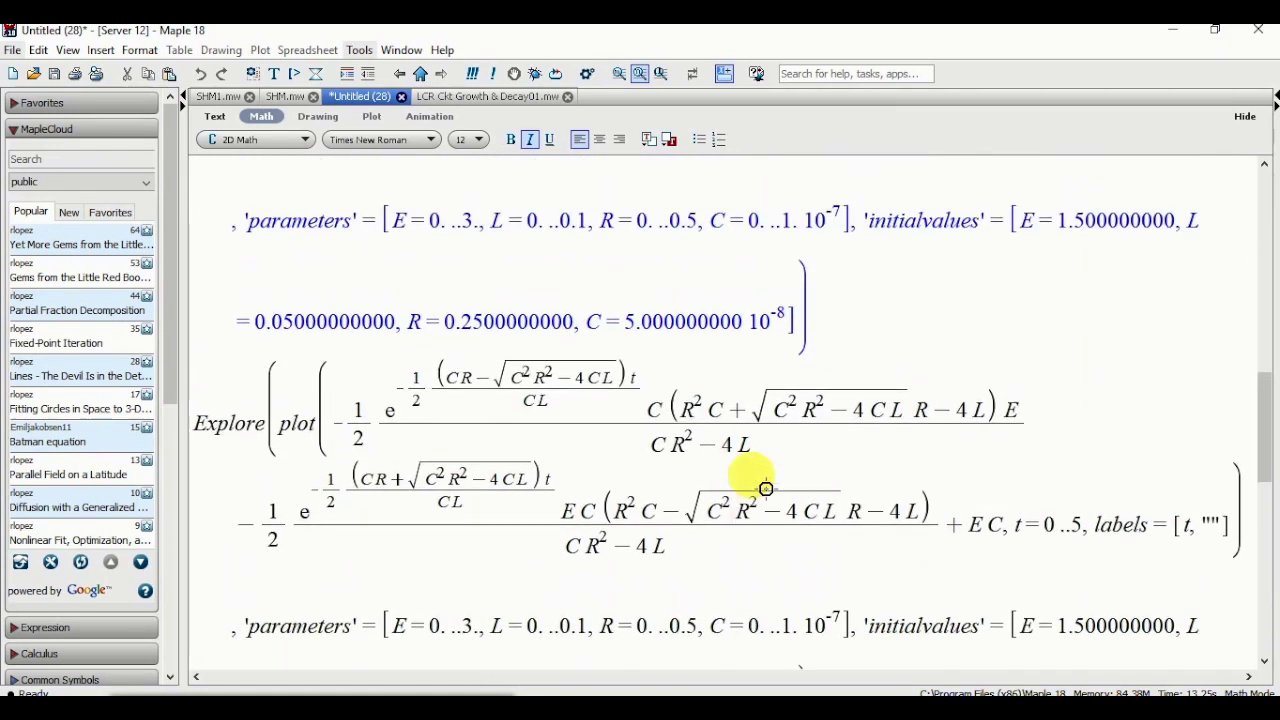
scroll(766, 488, "up", 6)
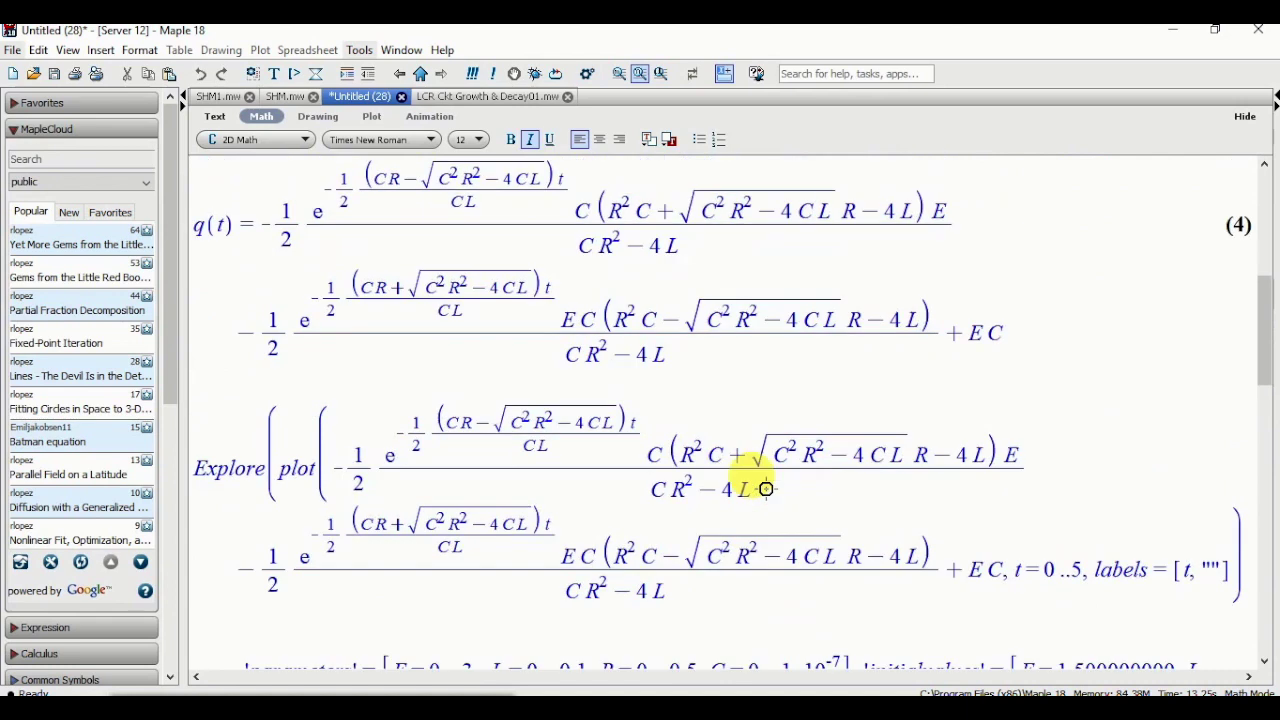
scroll(766, 488, "down", 5)
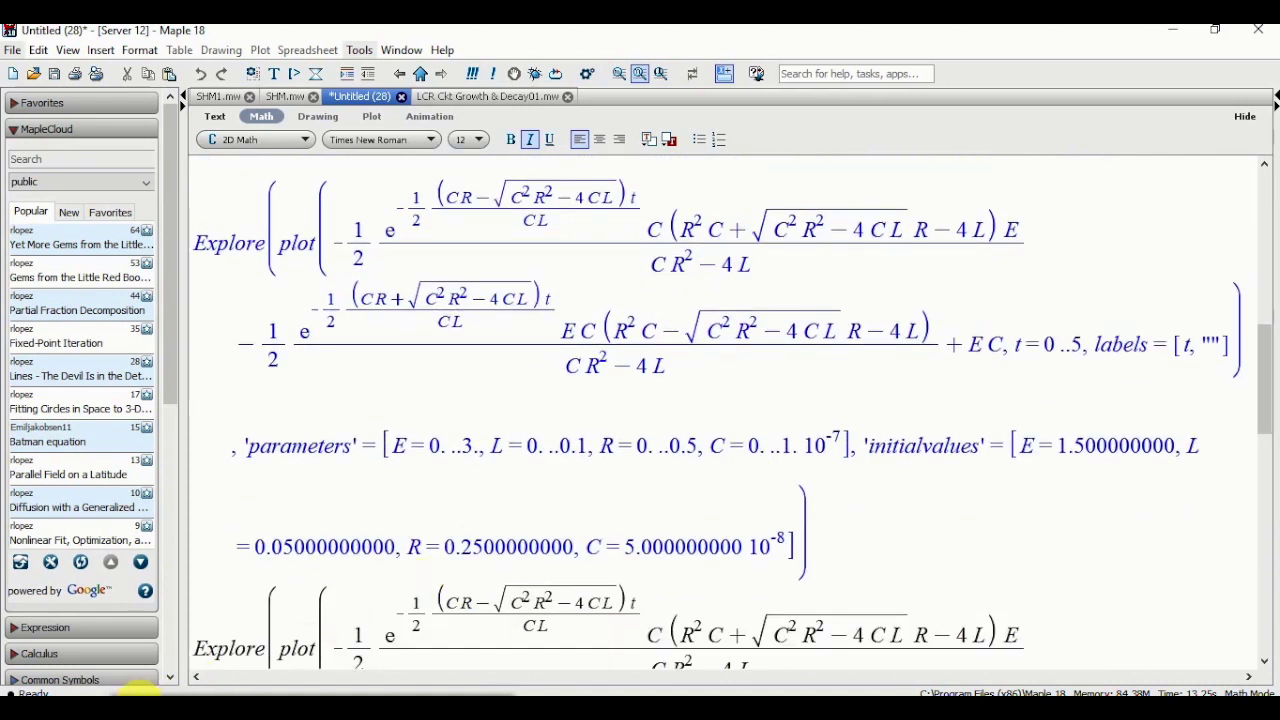
Set up the 4-parameter interactive plot again with upper limits of 0.01 for t and 0.001 for L, and preview it
key("Return")
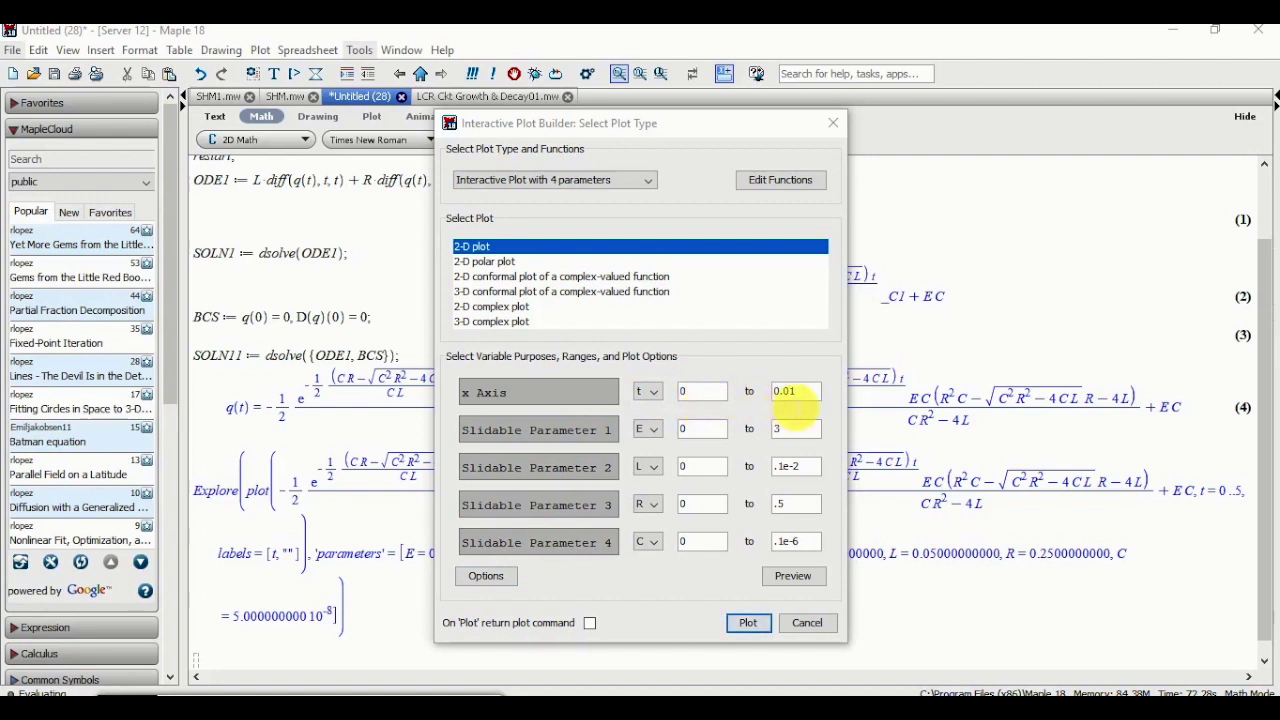
left_click(795, 577)
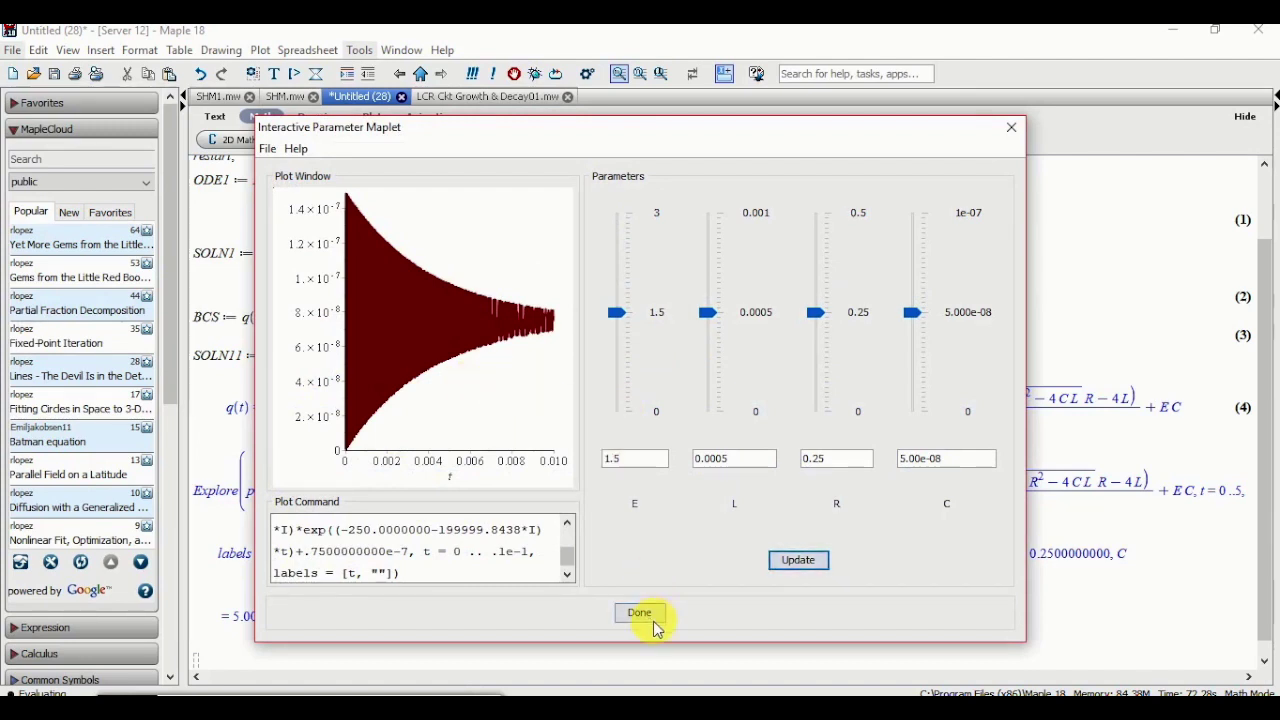
left_click(1012, 130)
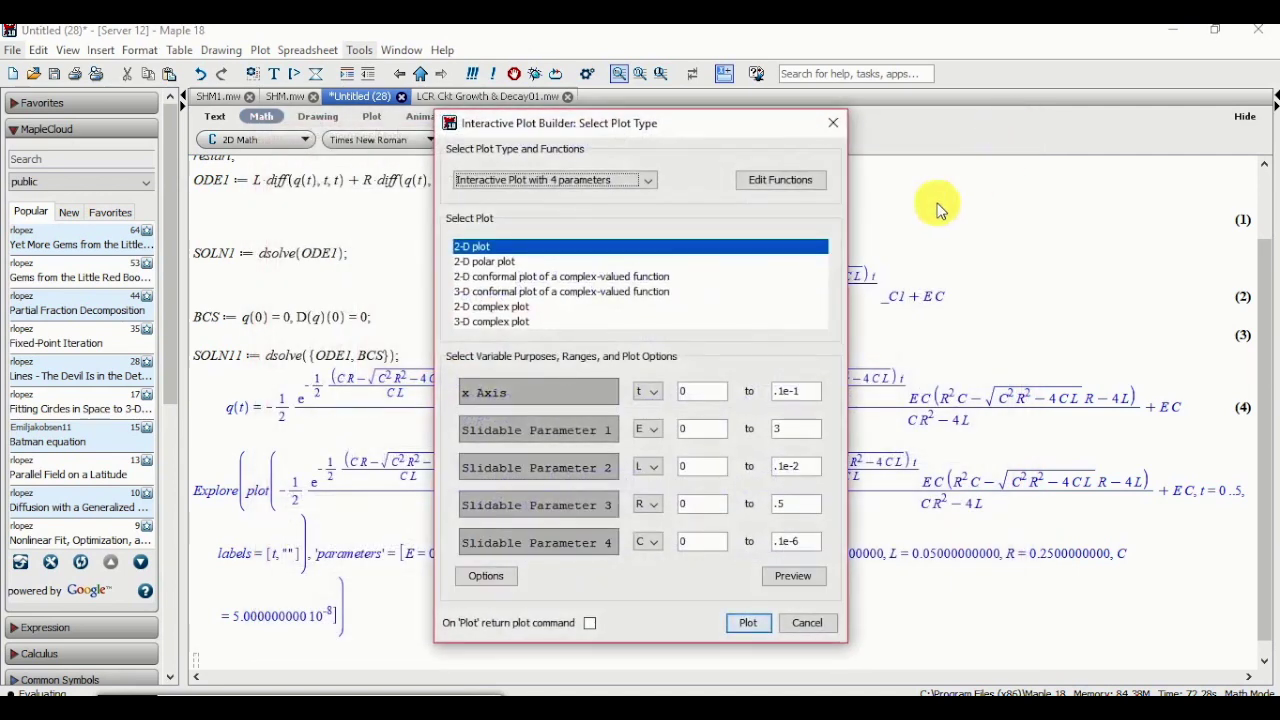
Try an upper limit of 0.0001 for t and preview the interactive plot over that shorter range
double_click(788, 391)
left_click(790, 391)
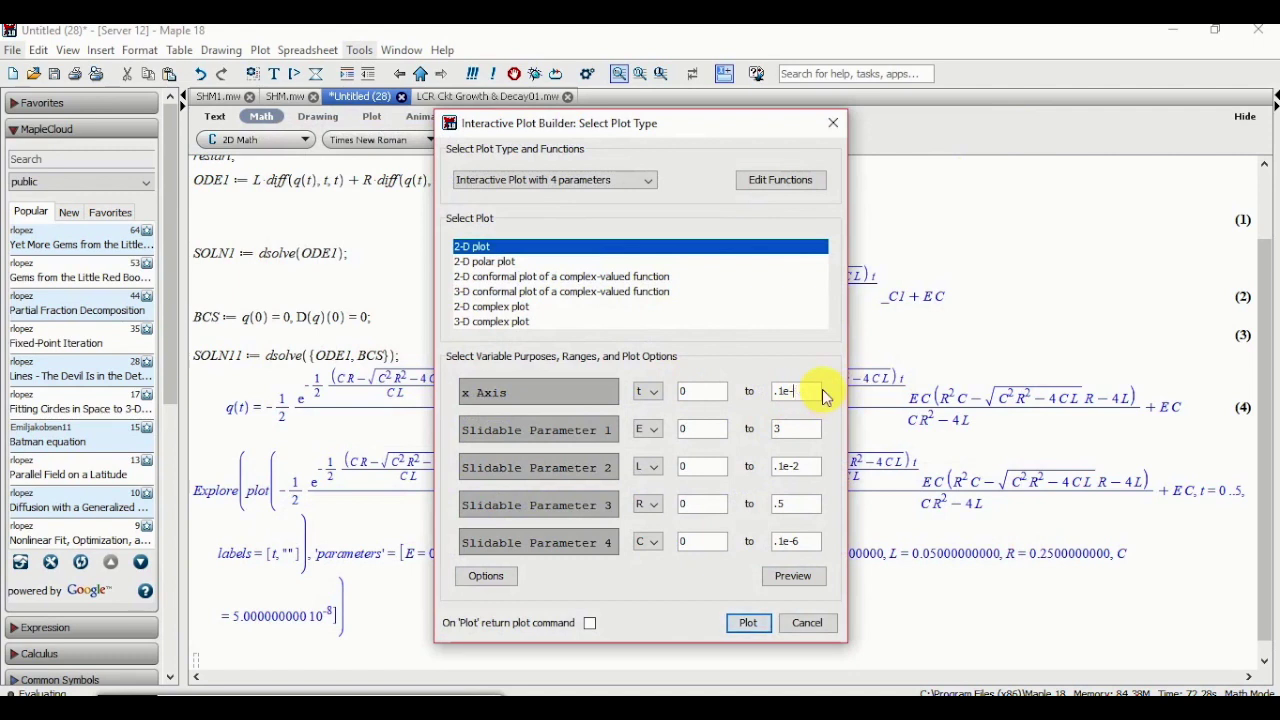
type("3")
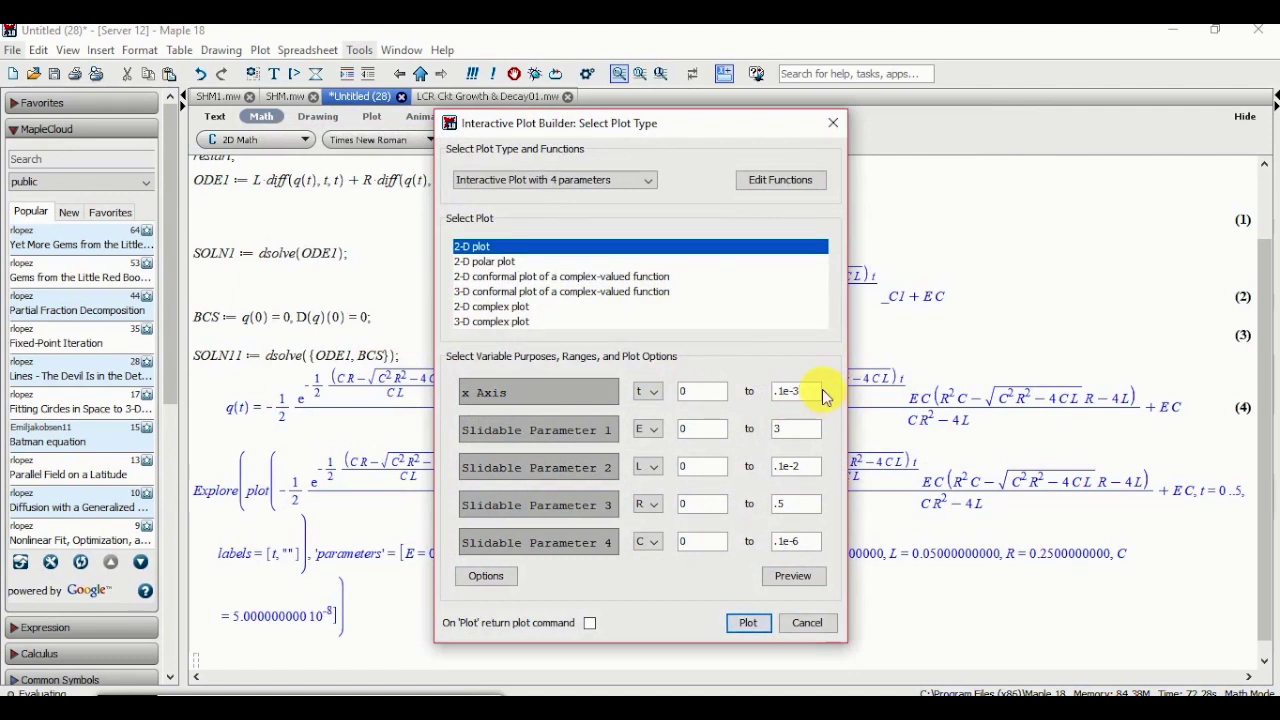
left_click(793, 576)
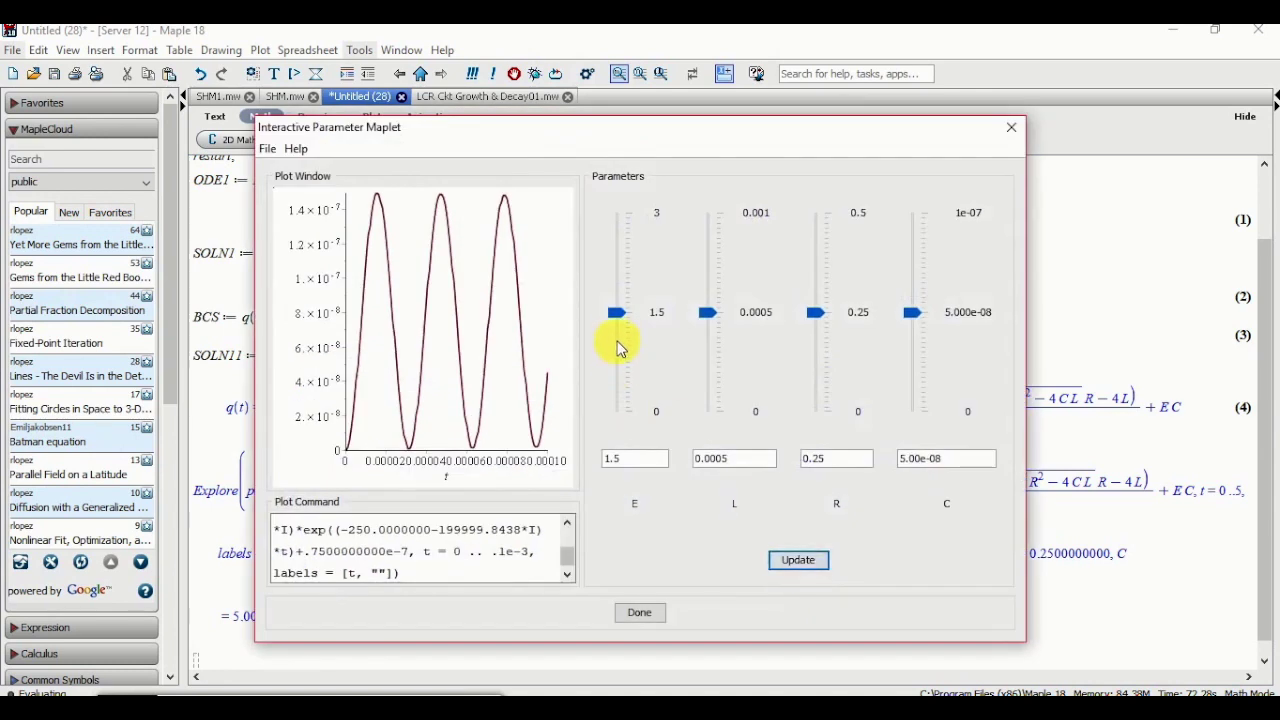
left_click_drag(815, 313, 817, 257)
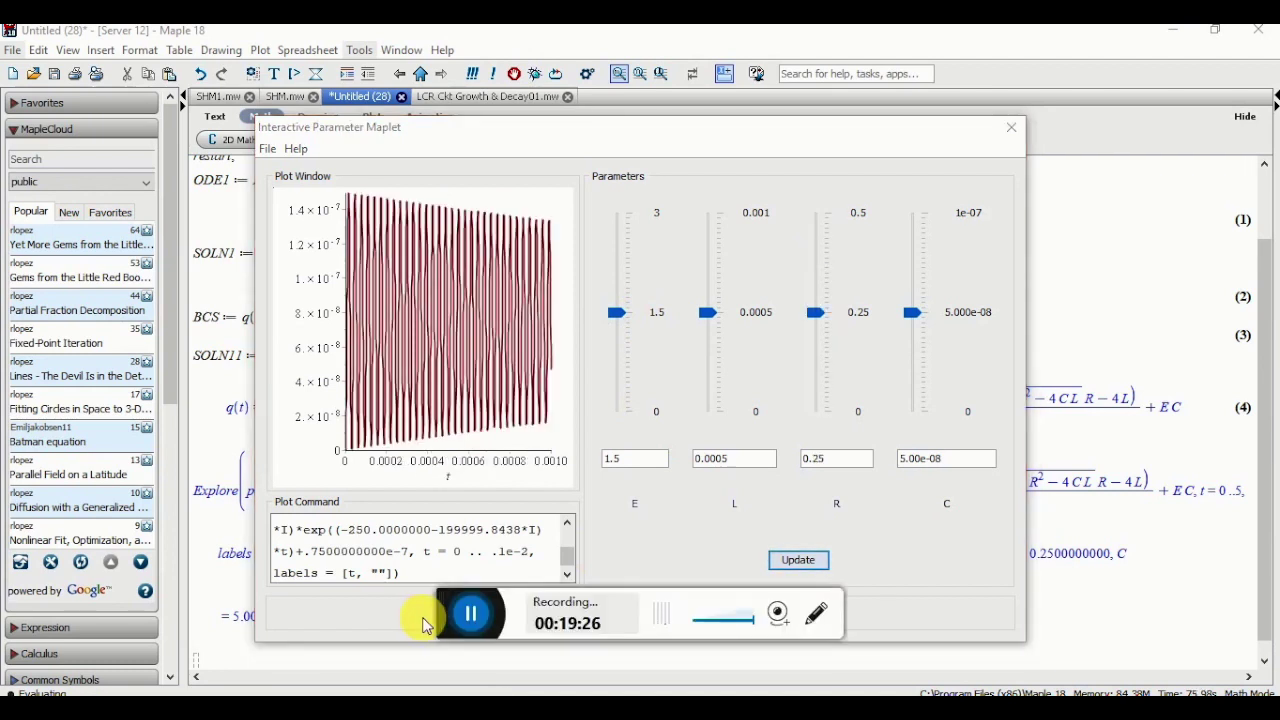
Close the preview and, with t limited to 0.001, have the Plot Builder return the plot command to the worksheet
left_click(443, 616)
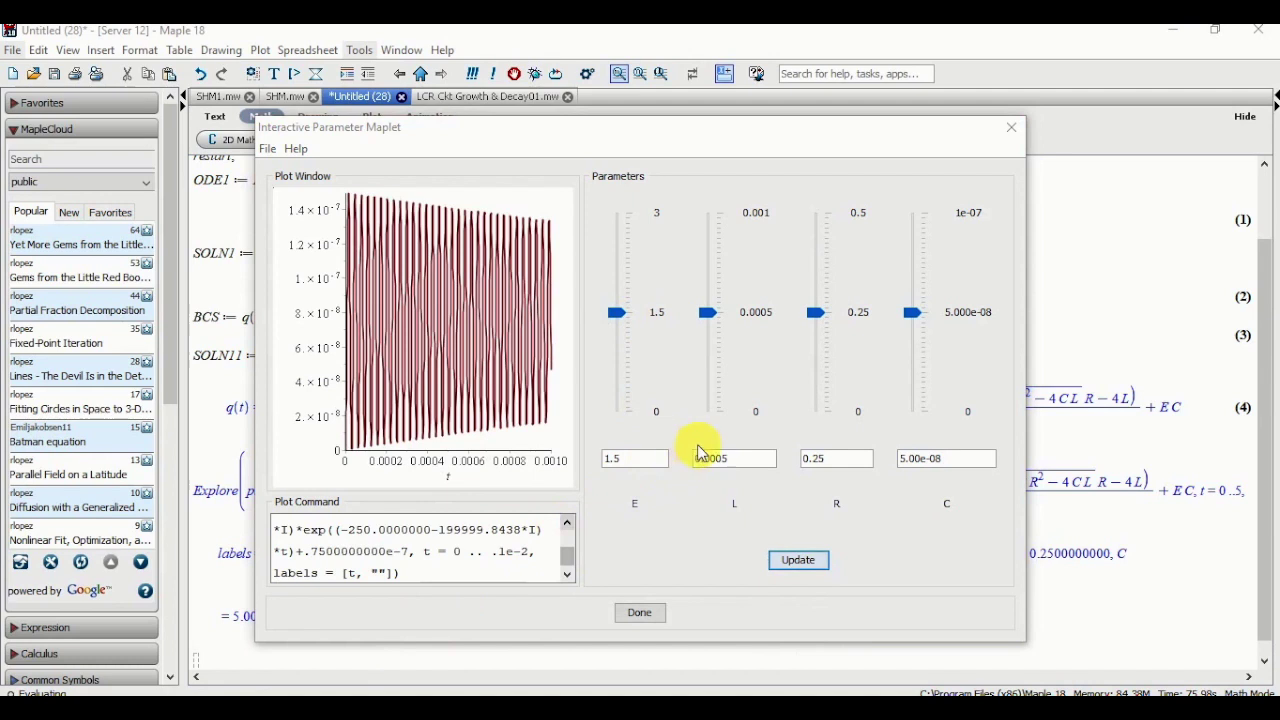
left_click(640, 612)
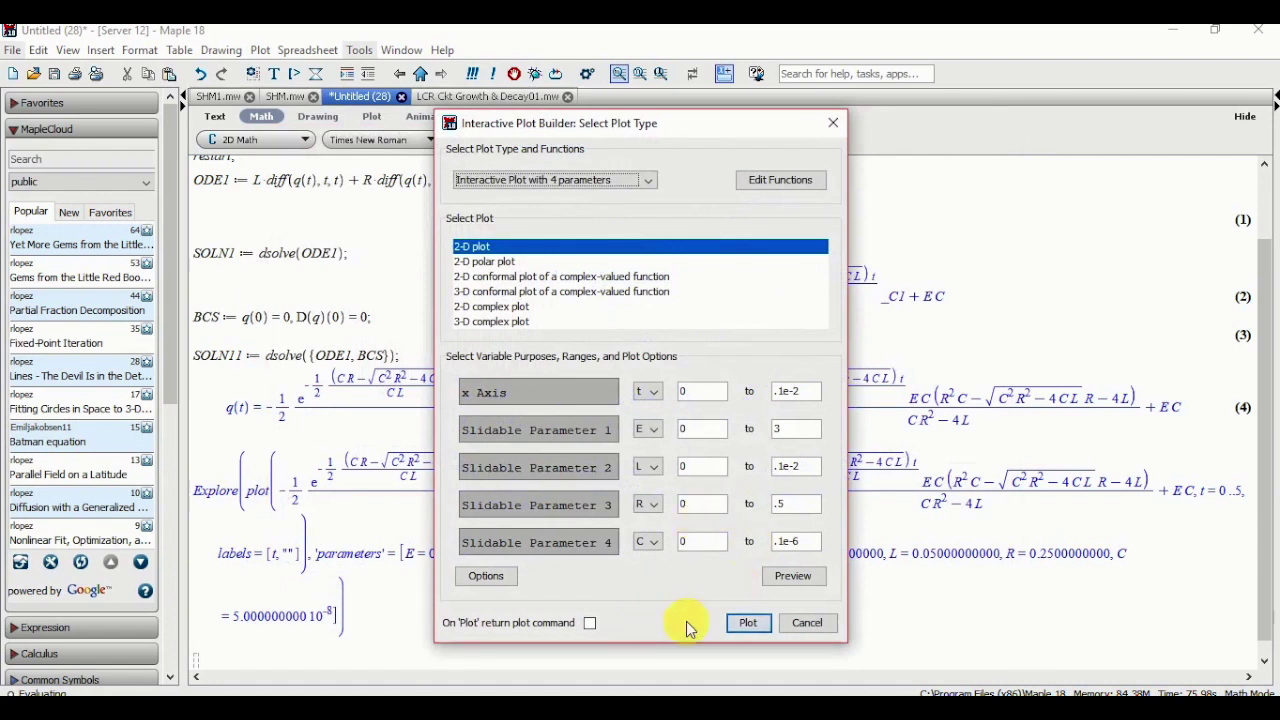
left_click(591, 623)
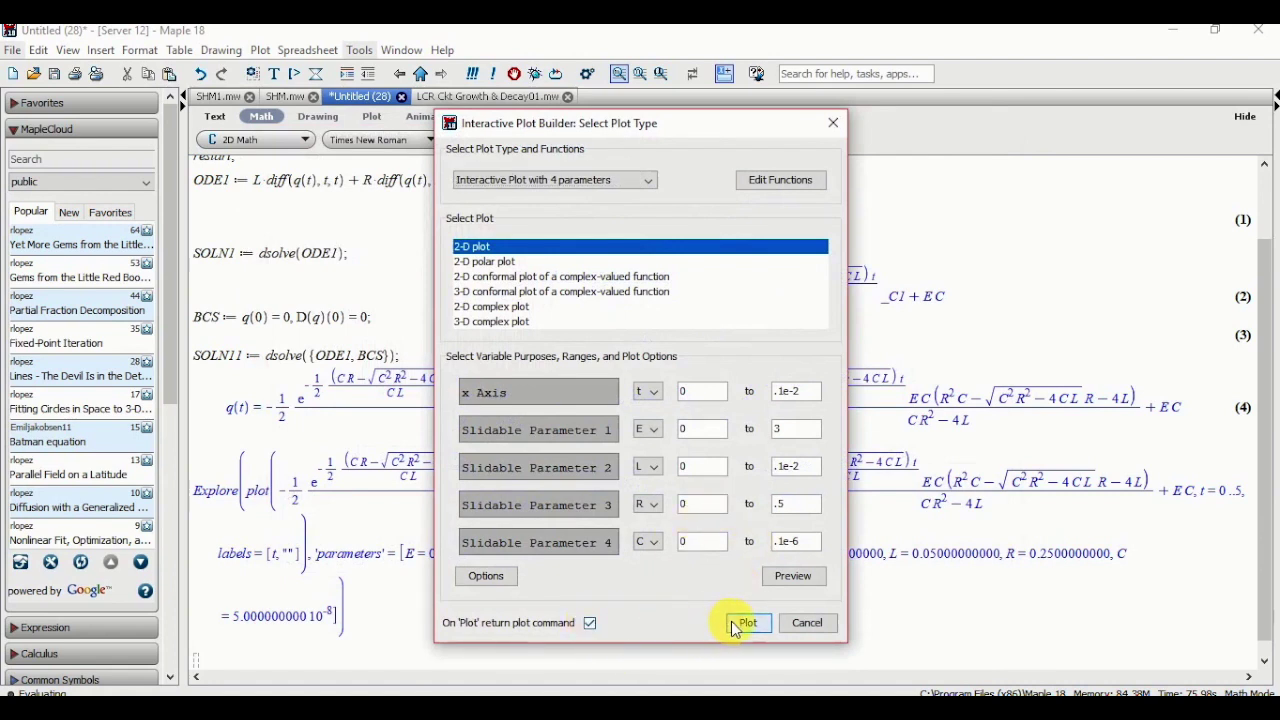
left_click(745, 622)
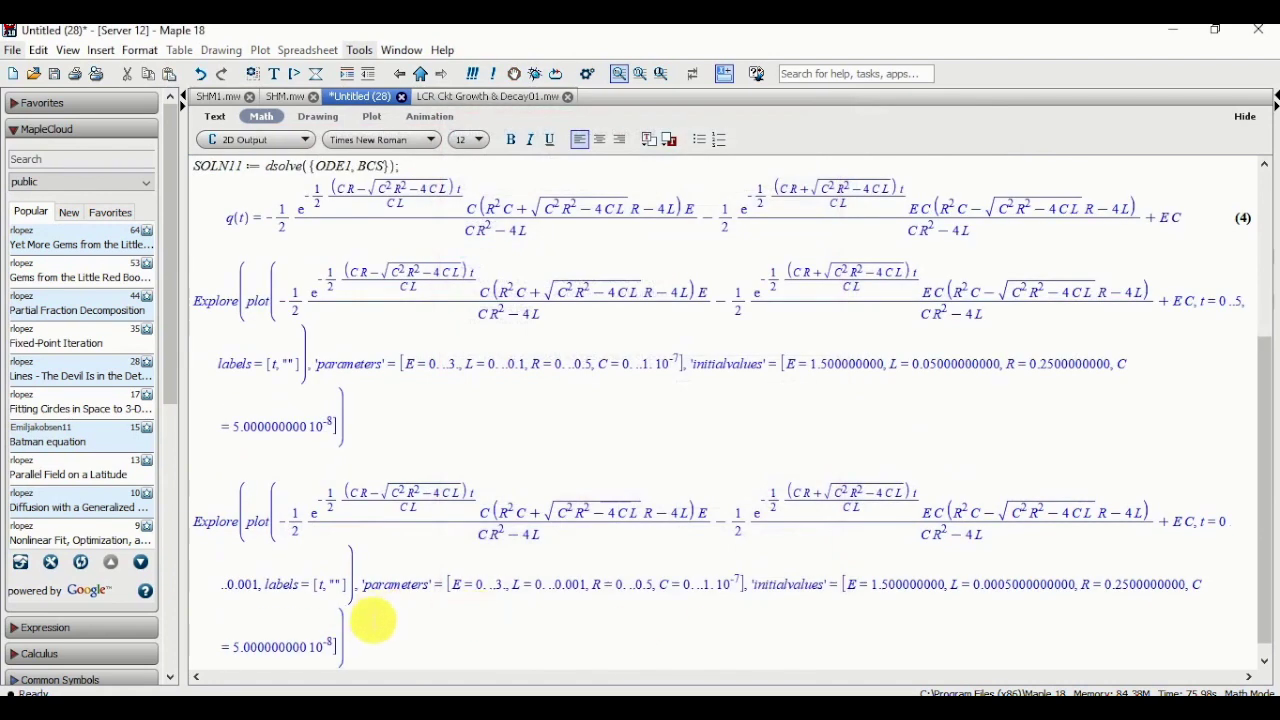
Copy the newly returned Explore command, paste it on the empty line below and execute it to generate the interactive plot
left_click(342, 617)
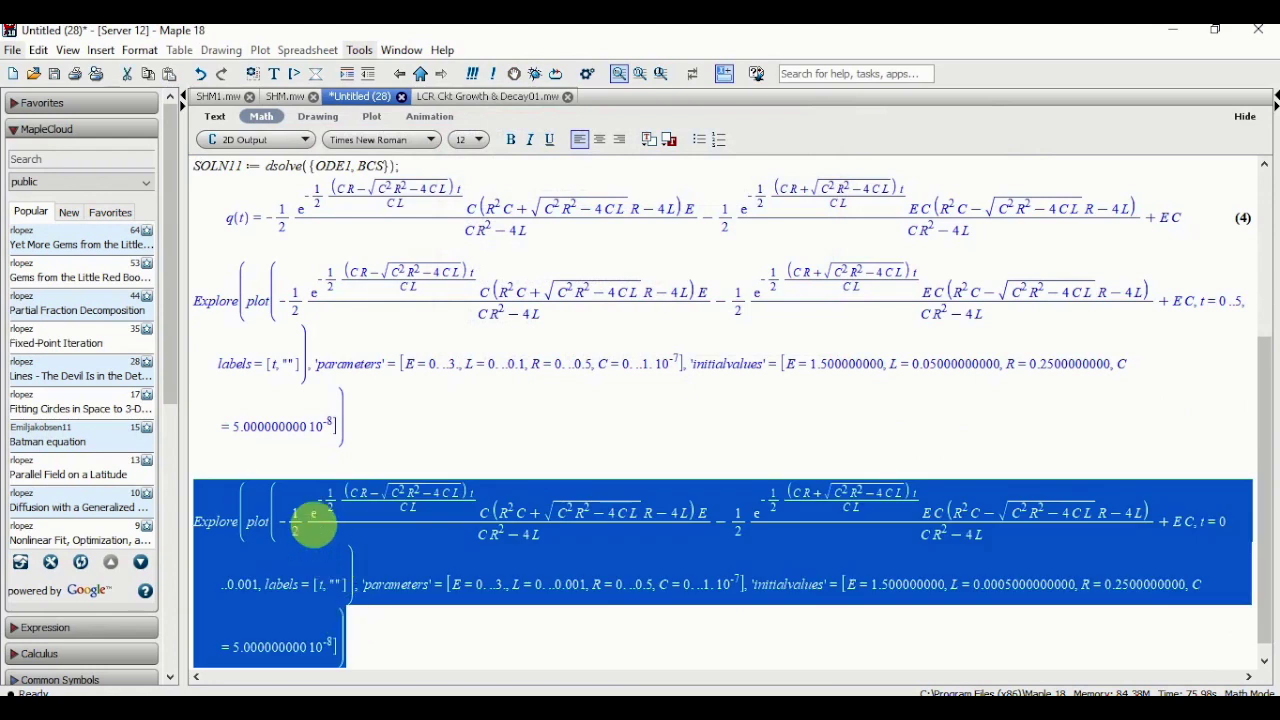
right_click(310, 522)
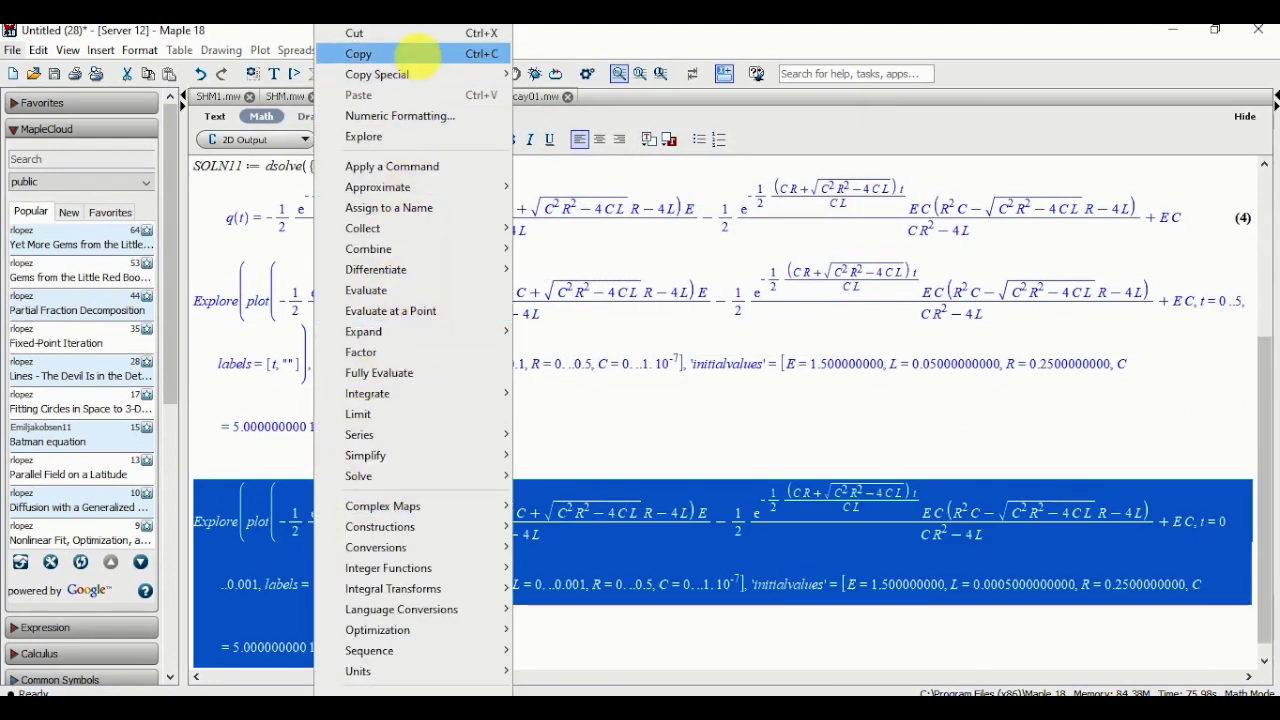
left_click(418, 54)
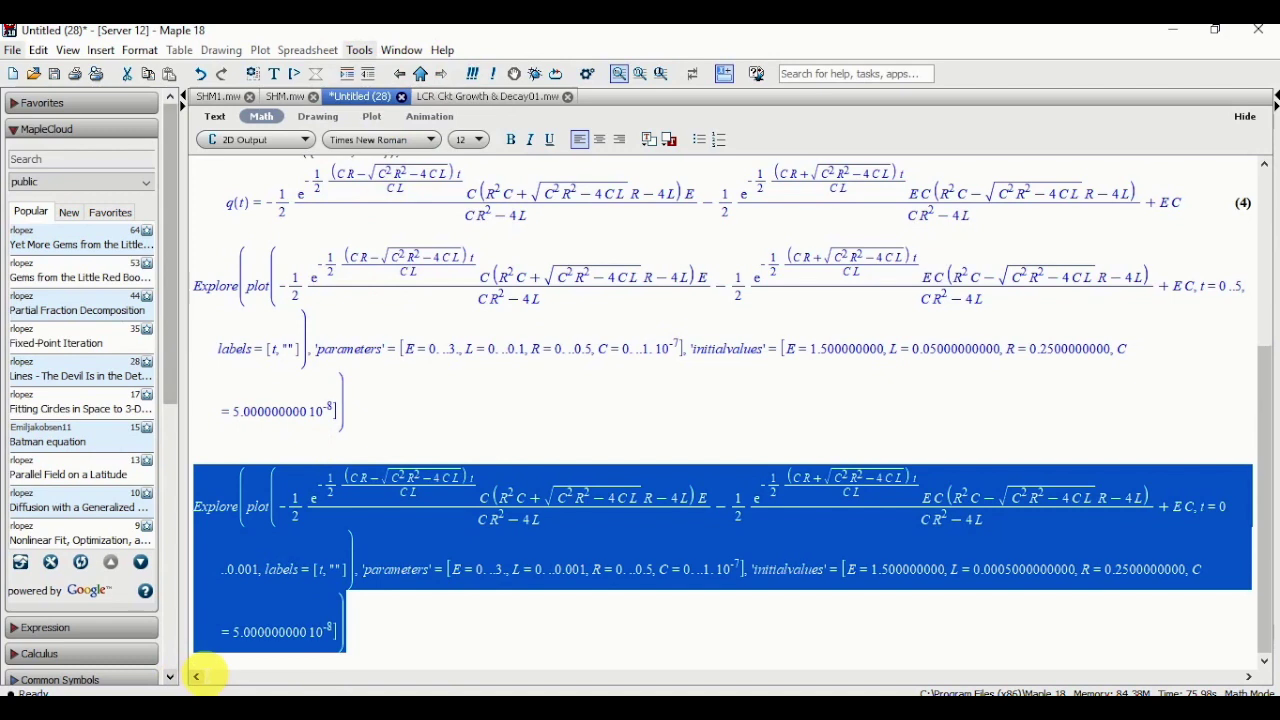
left_click(200, 664)
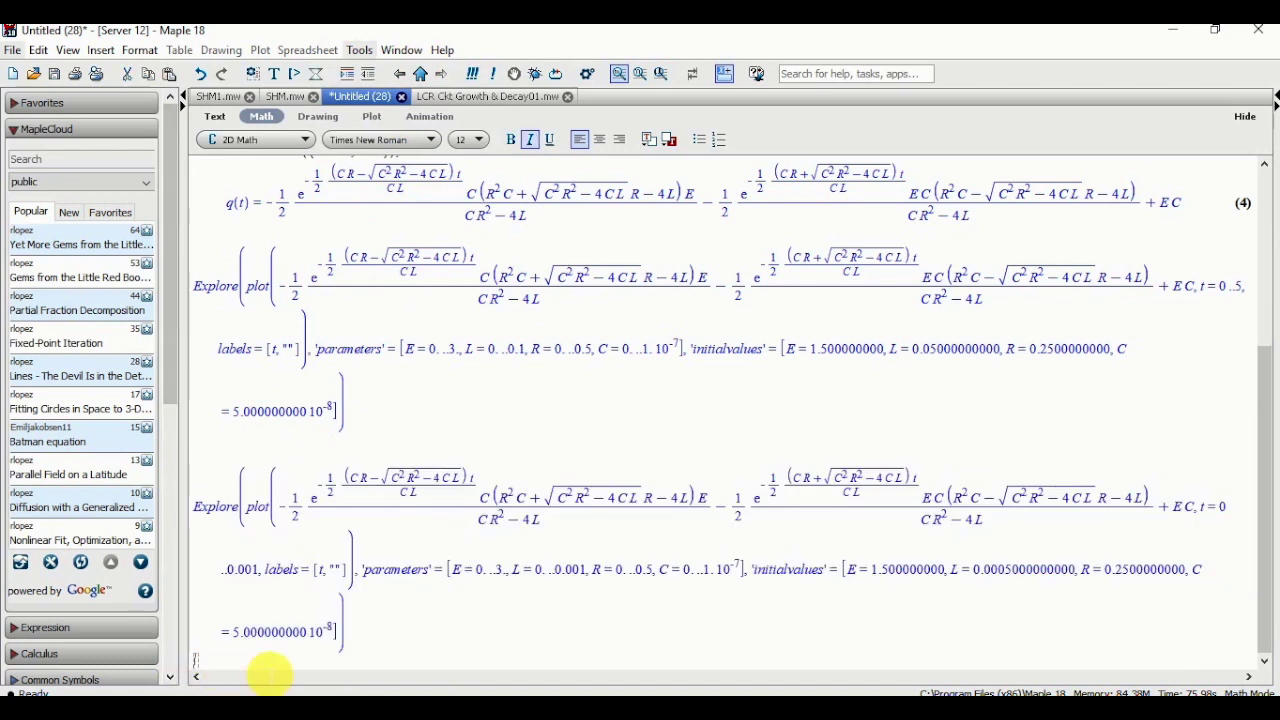
key("ctrl+v")
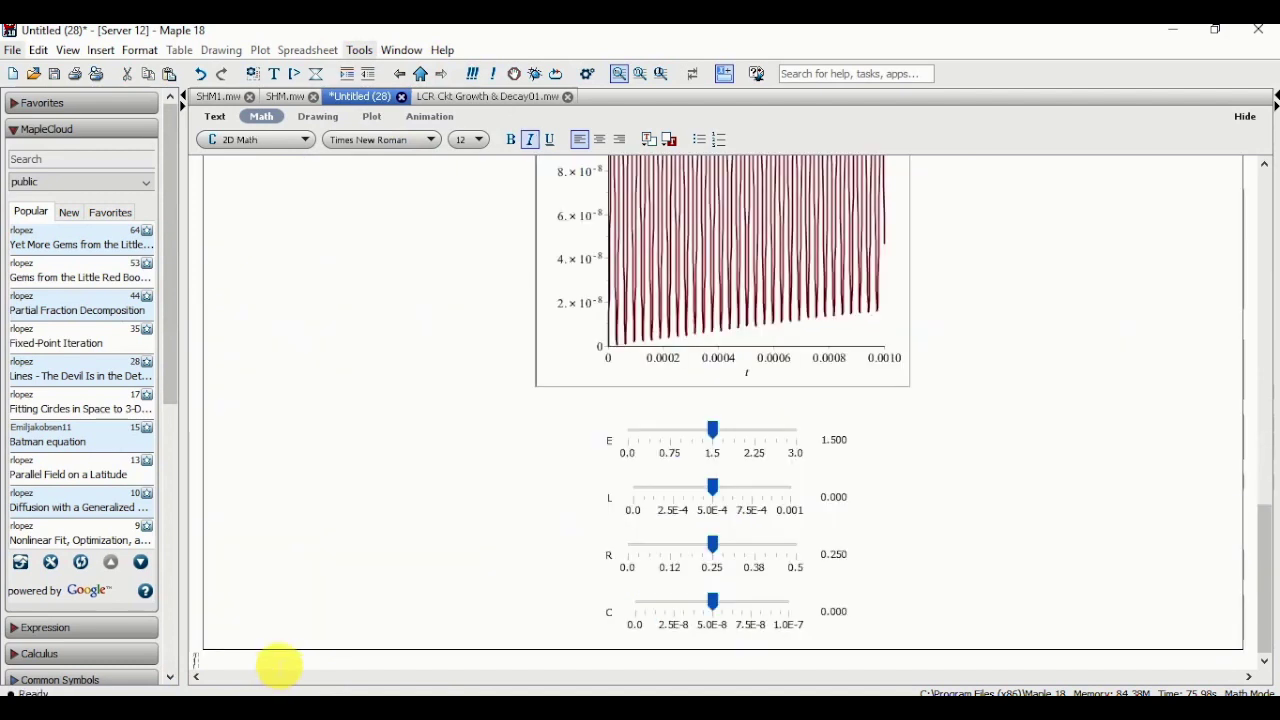
scroll(388, 520, "up", 1)
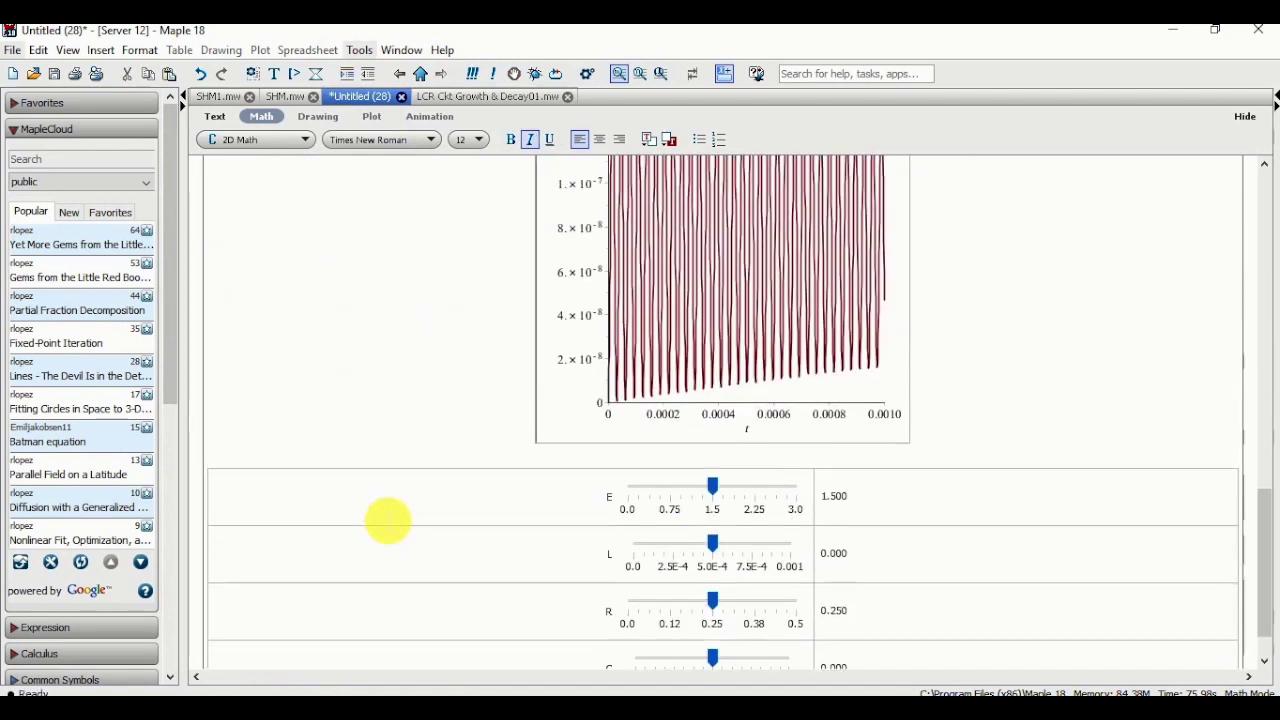
scroll(388, 520, "up", 1)
scroll(388, 520, "up", 1)
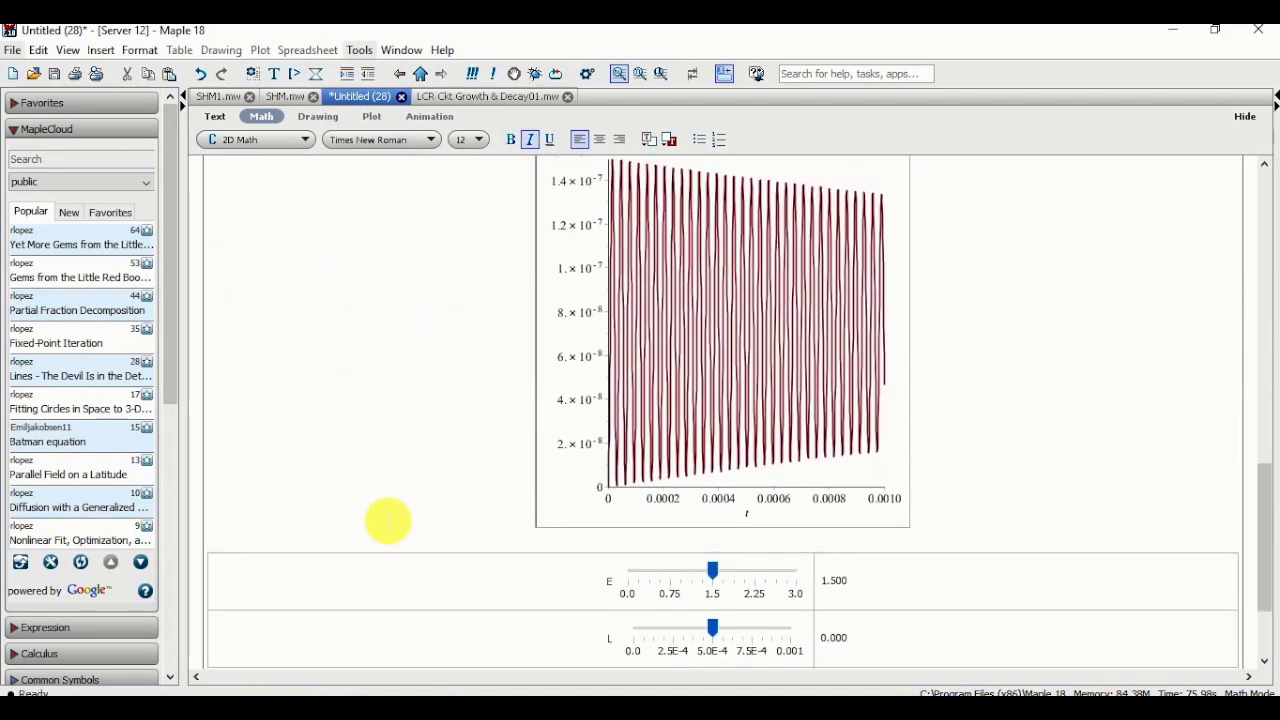
Set R to 0.4 and C to about 2.13e-08 in the newly generated interactive plot of q(t)
scroll(382, 516, "up", 1)
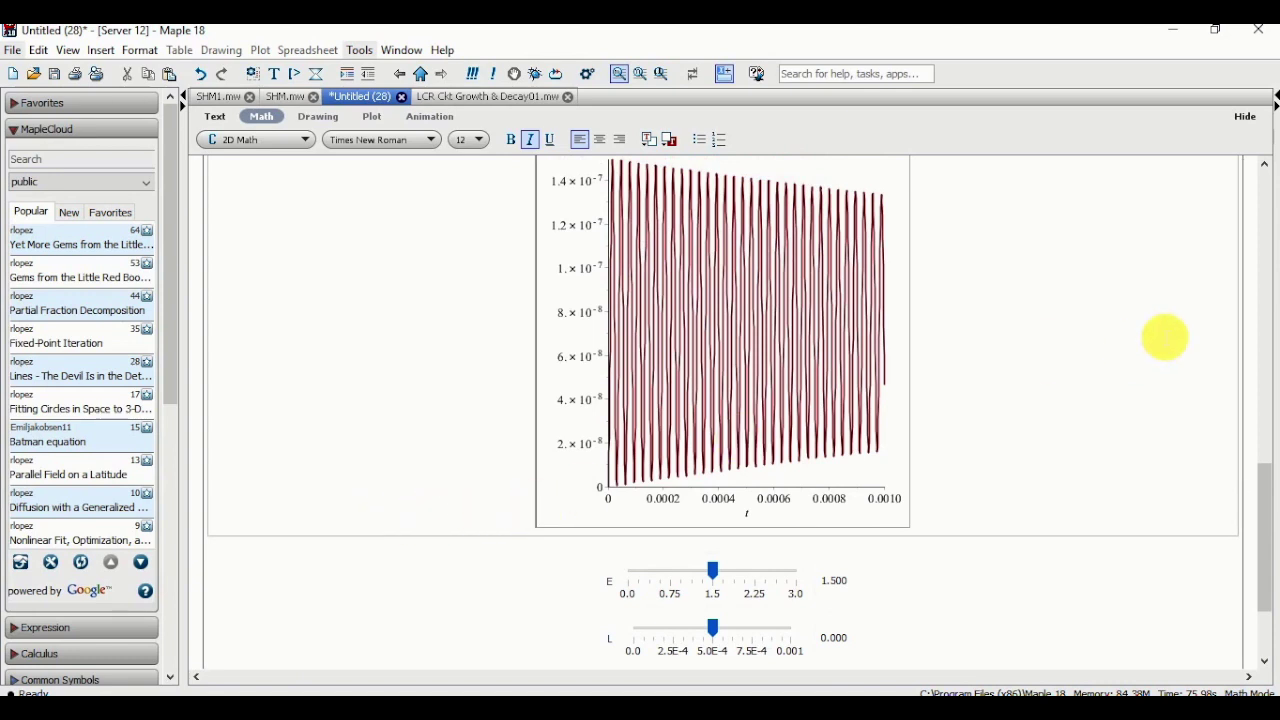
scroll(1006, 491, "down", 3)
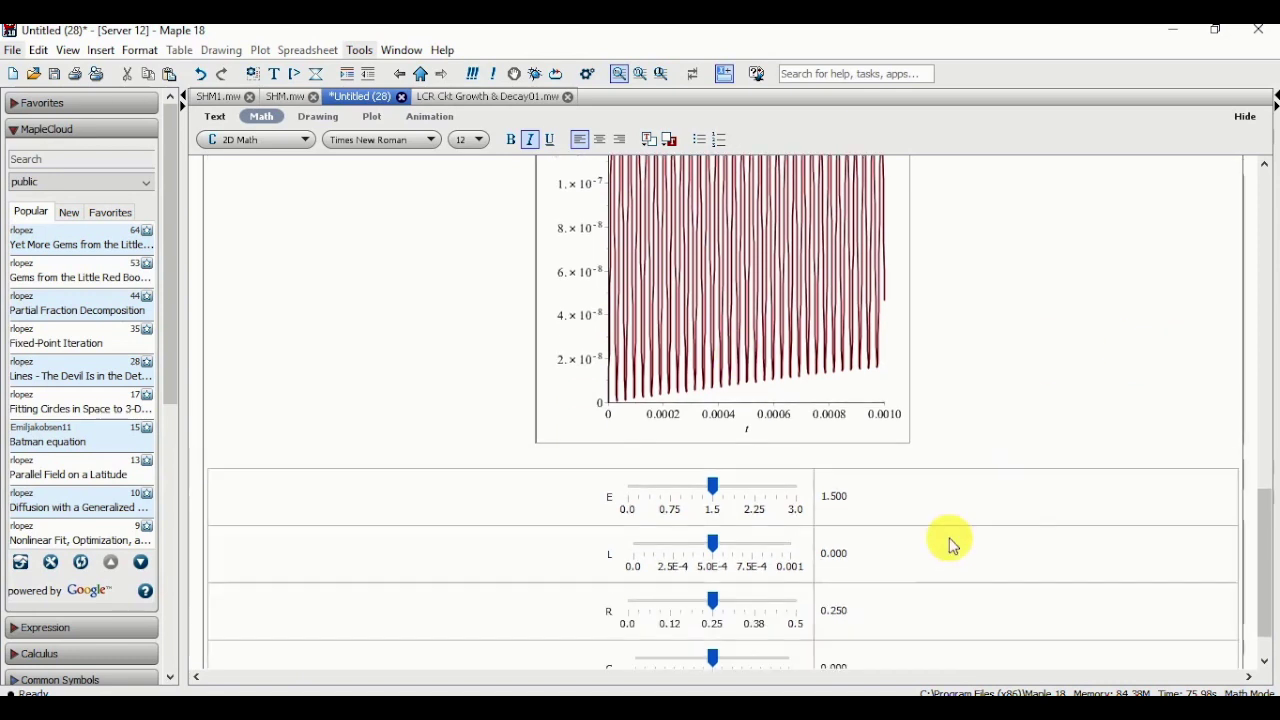
left_click(715, 606)
left_click_drag(757, 610, 765, 603)
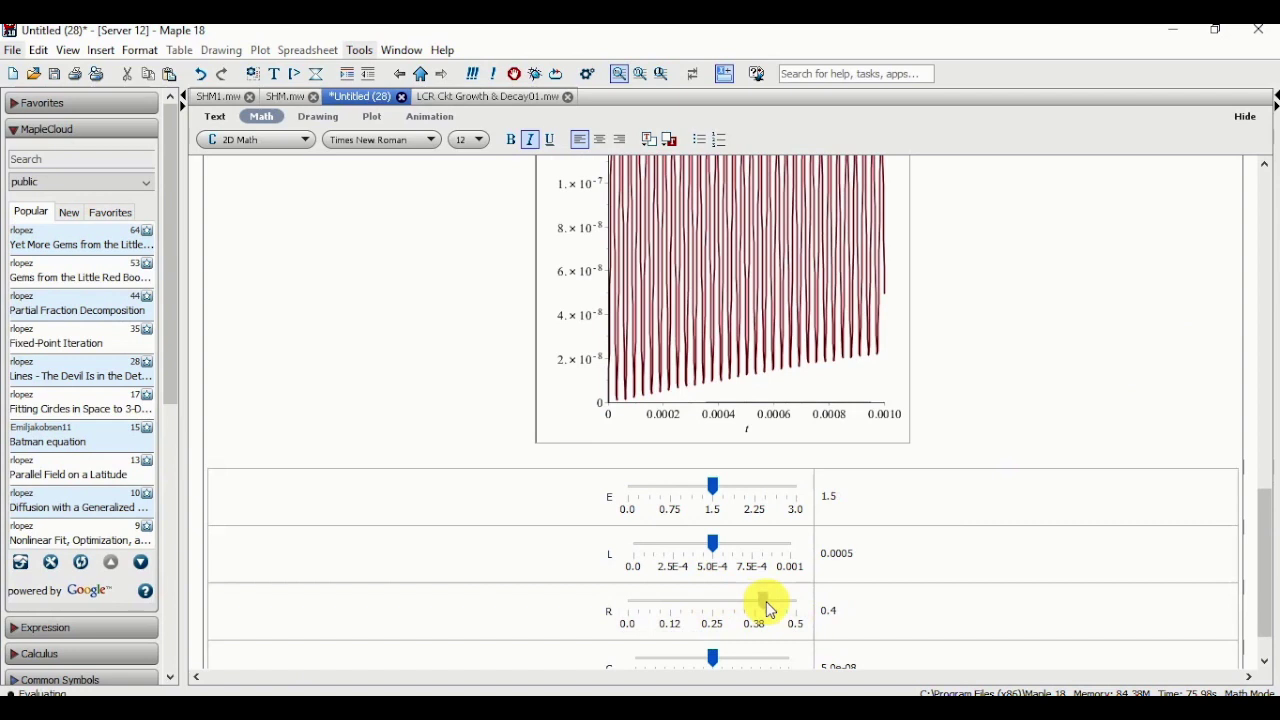
left_click_drag(715, 658, 673, 657)
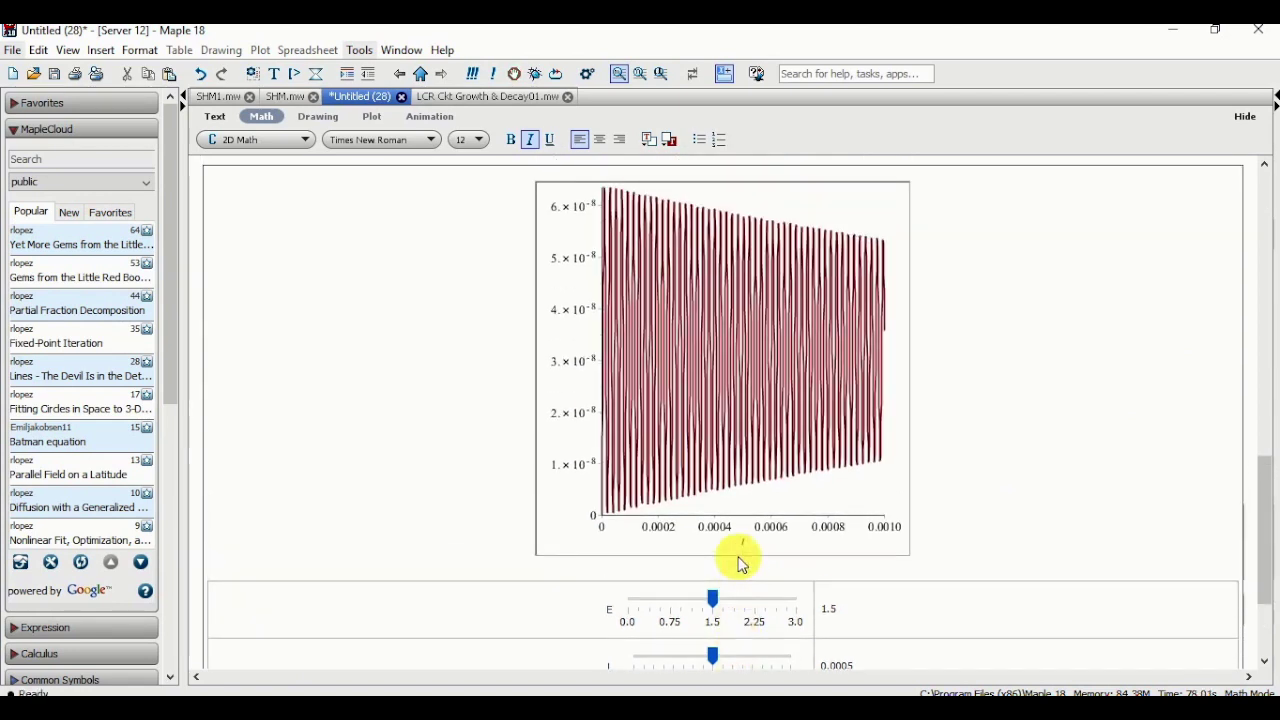
Reduce the inductance L of the interactive plot in stages to about 4.76e-05, checking the curve in between
scroll(729, 590, "down", 1)
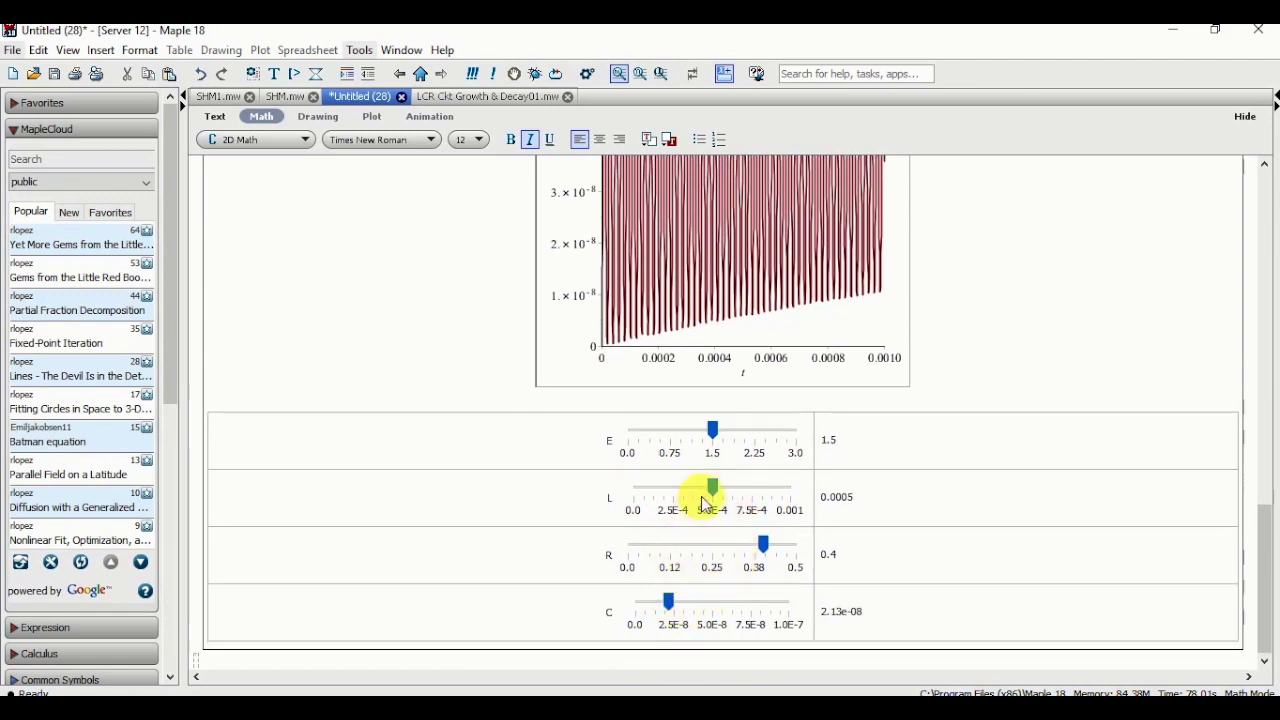
left_click_drag(716, 497, 646, 494)
scroll(737, 436, "up", 4)
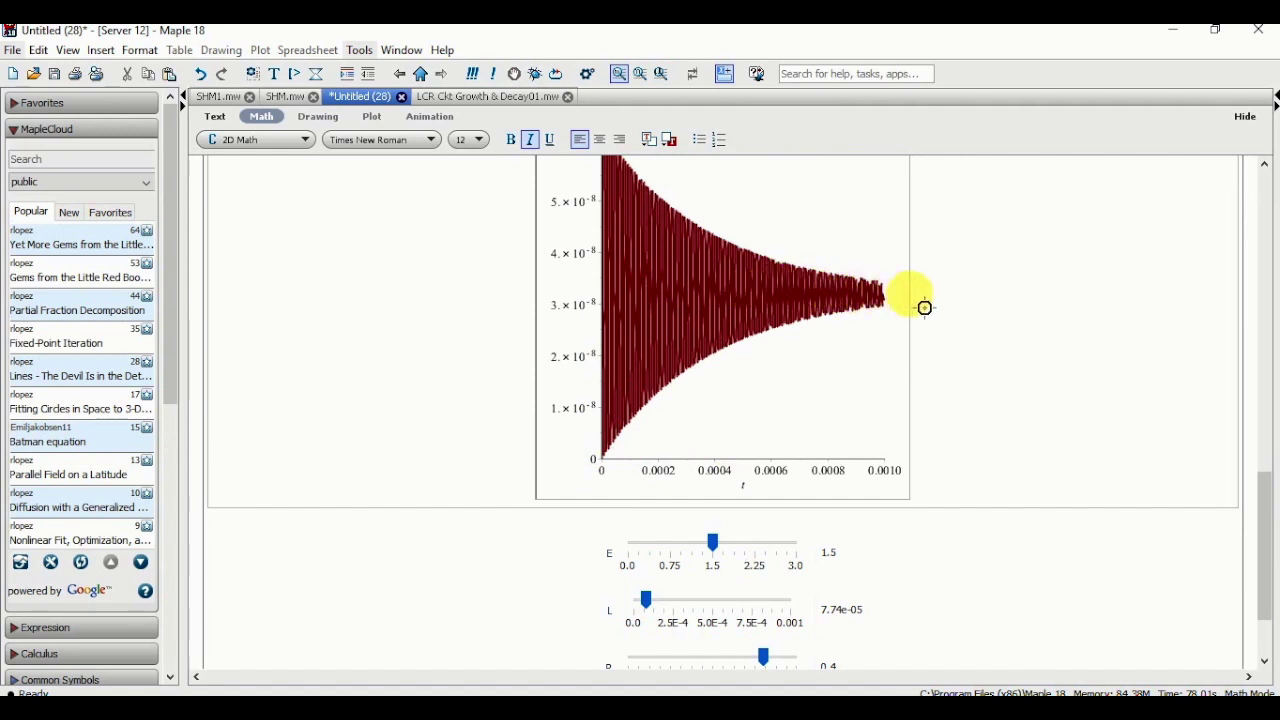
scroll(810, 404, "down", 2)
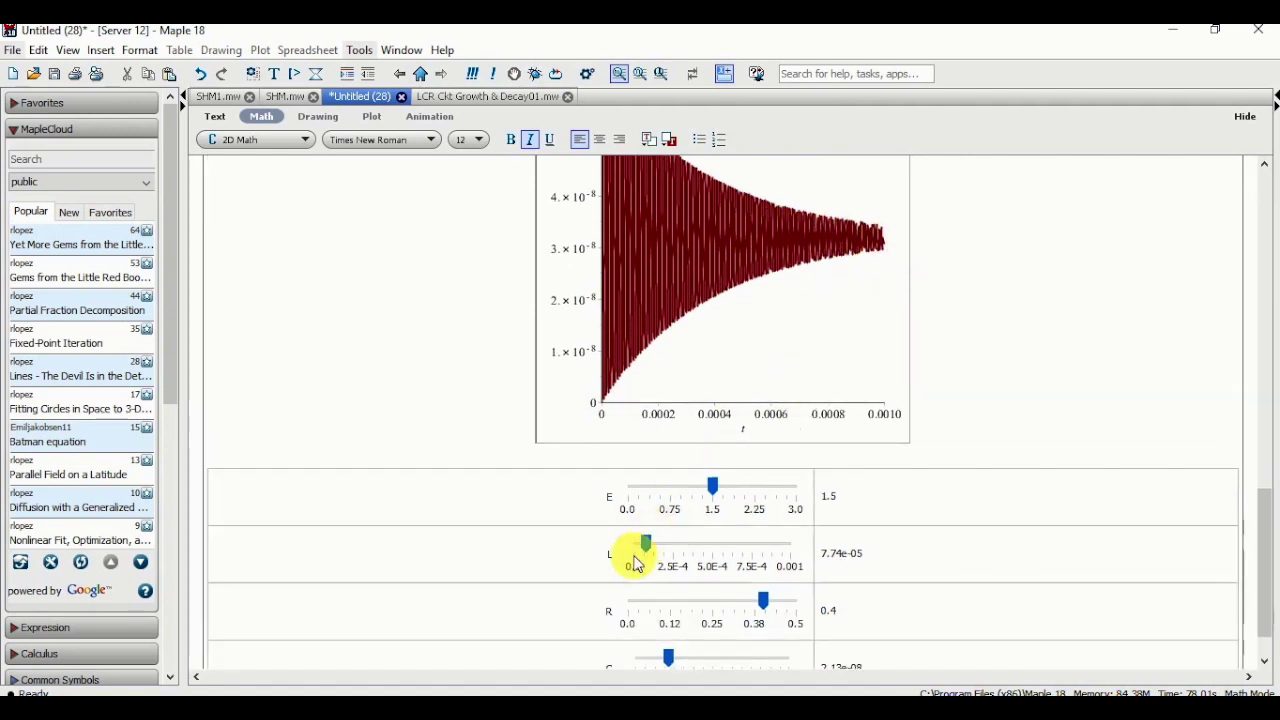
left_click(649, 549)
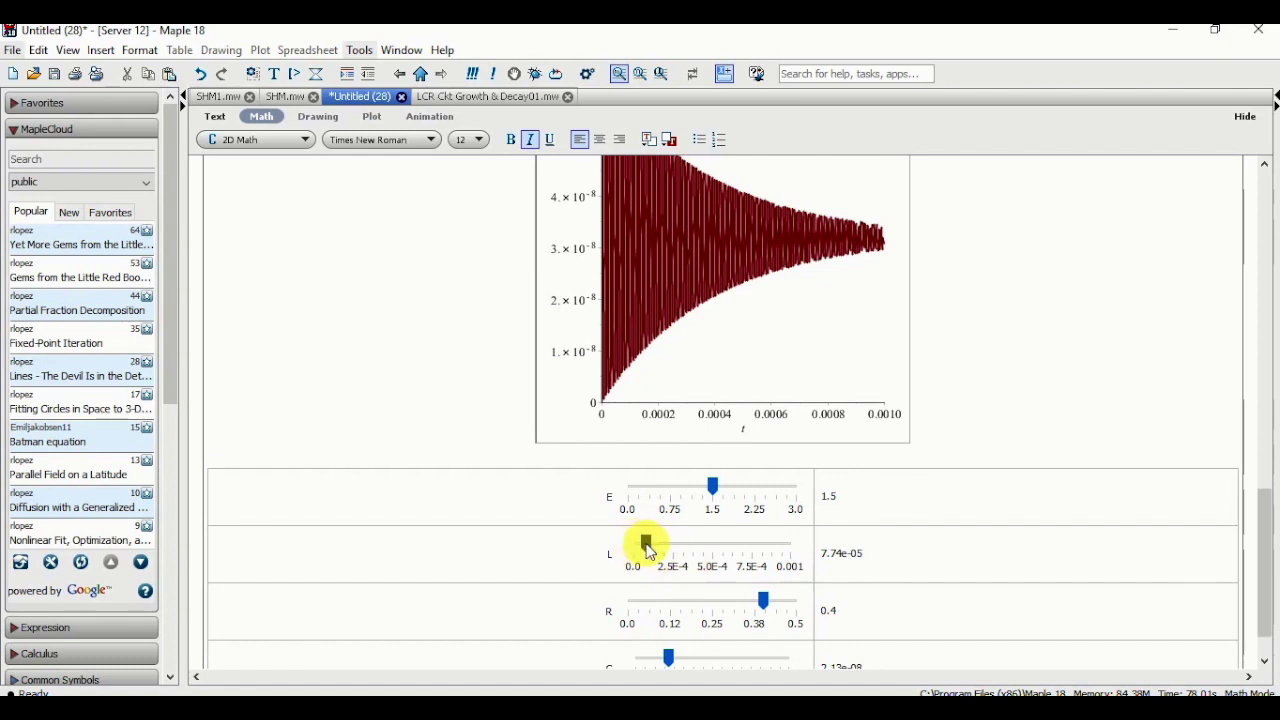
left_click_drag(645, 549, 641, 549)
Raise the capacitance C to about 6.89e-08 and view the whole resulting curve
scroll(750, 611, "down", 1)
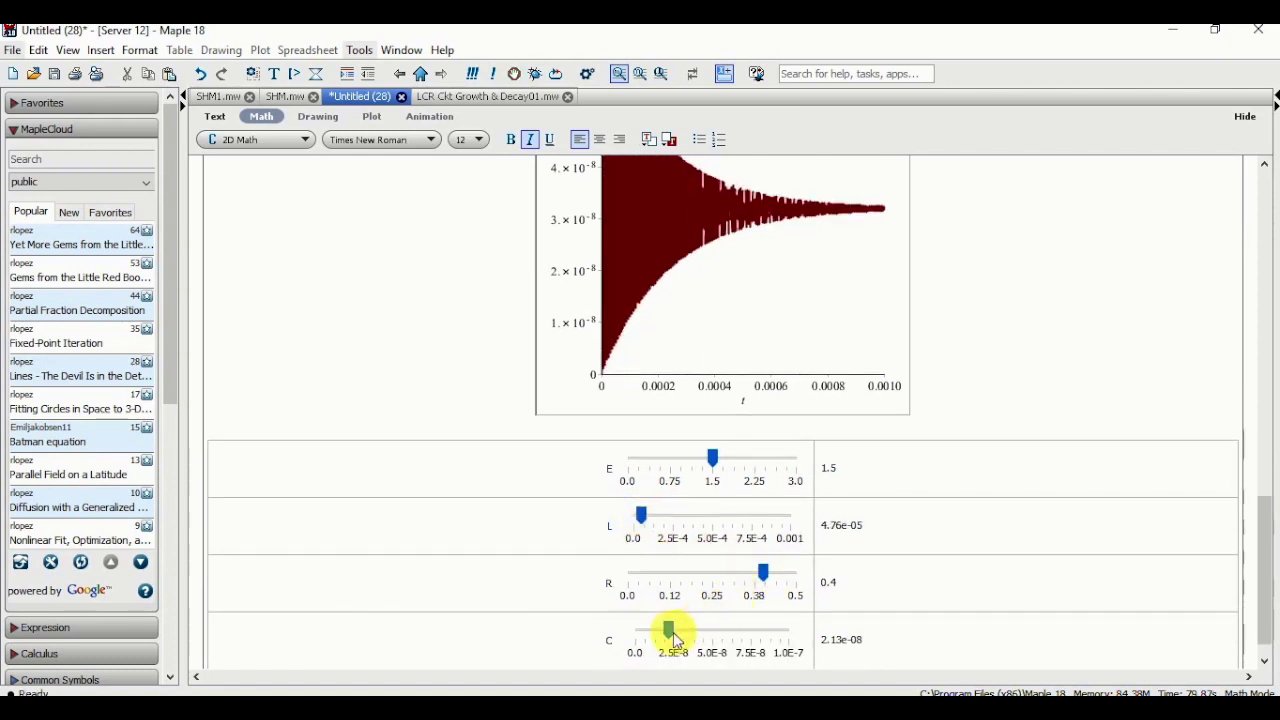
left_click_drag(675, 636, 743, 626)
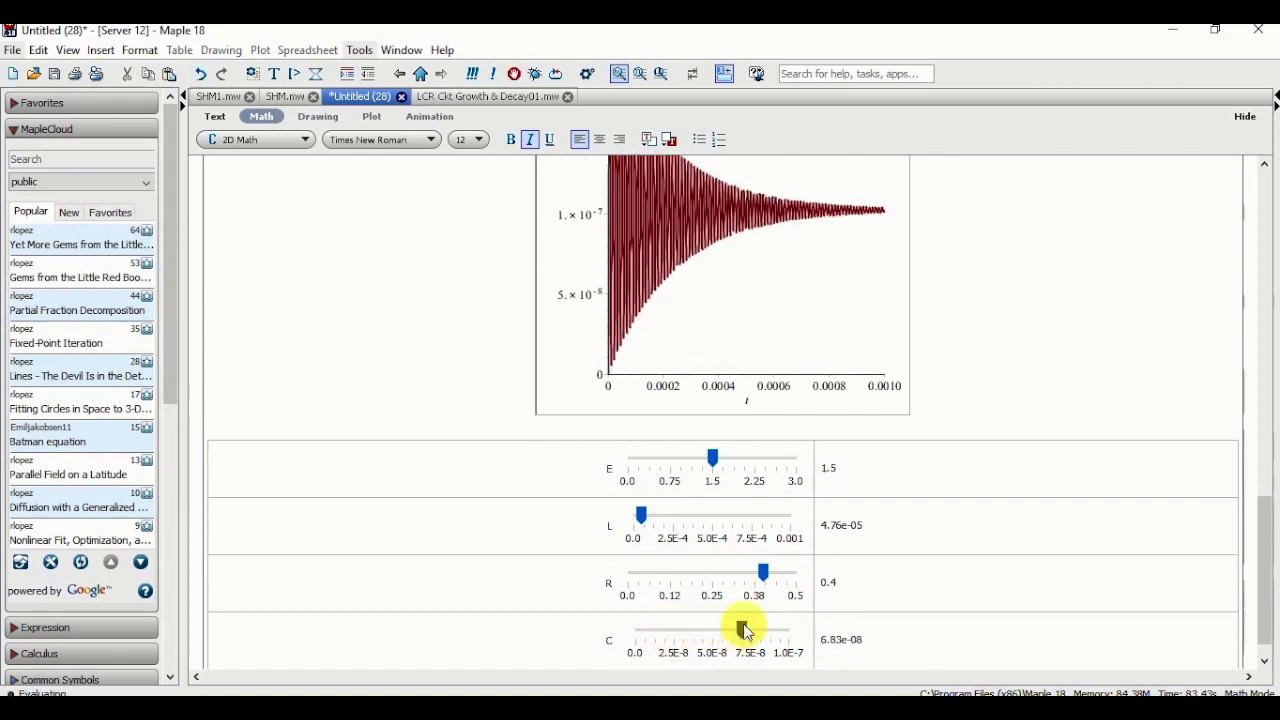
left_click(757, 334)
scroll(711, 358, "up", 3)
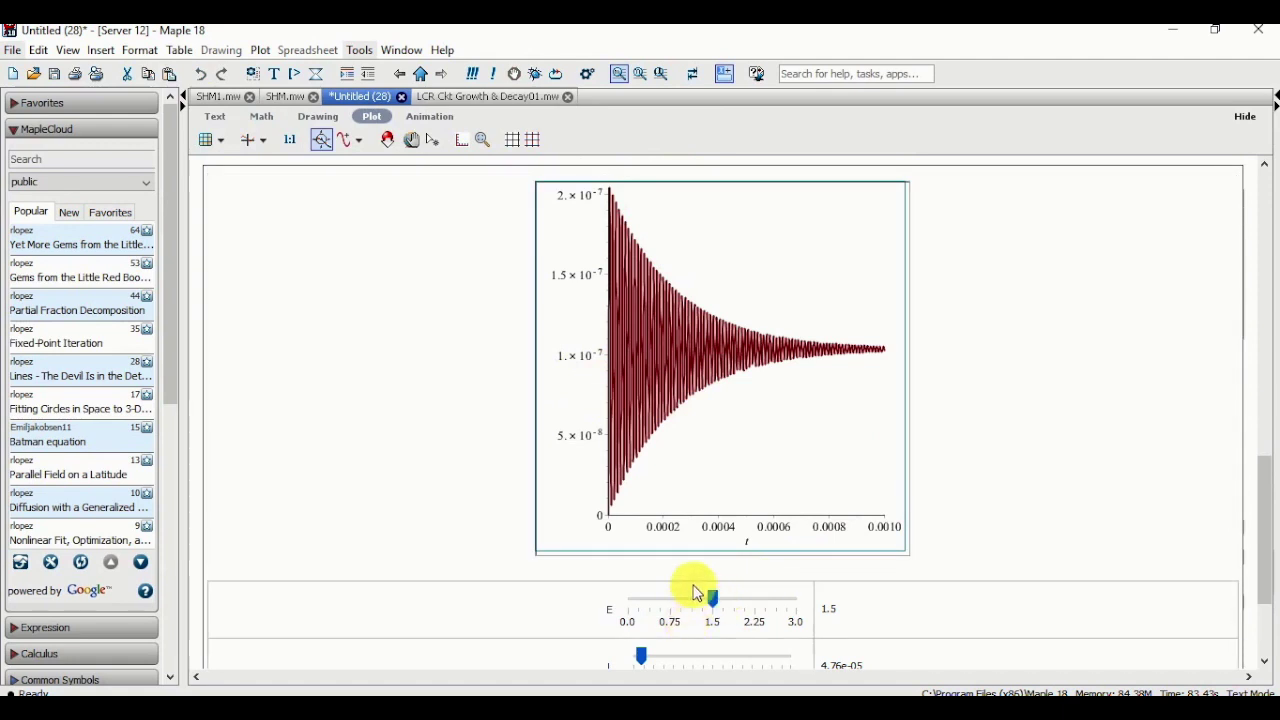
Raise the resistance R to its maximum of 0.5, deselect the plot and go back to the earlier Explore commands
scroll(697, 588, "down", 1)
scroll(680, 614, "down", 1)
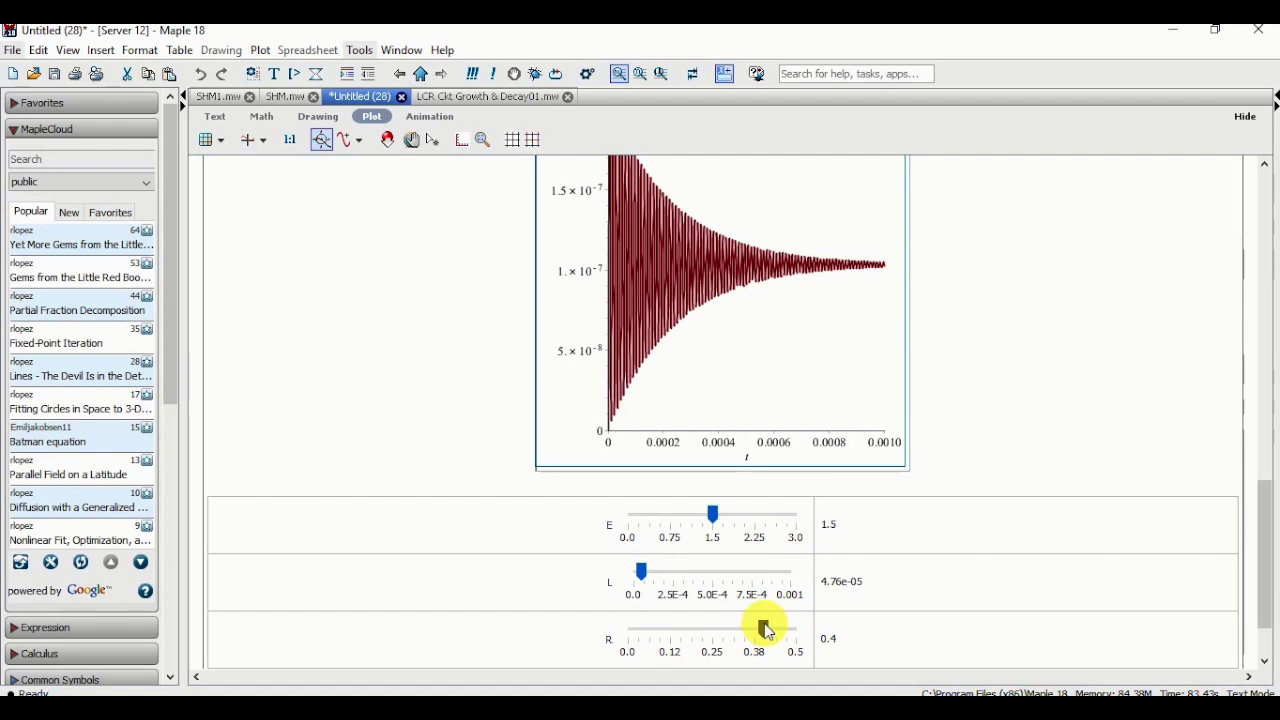
left_click_drag(766, 628, 826, 650)
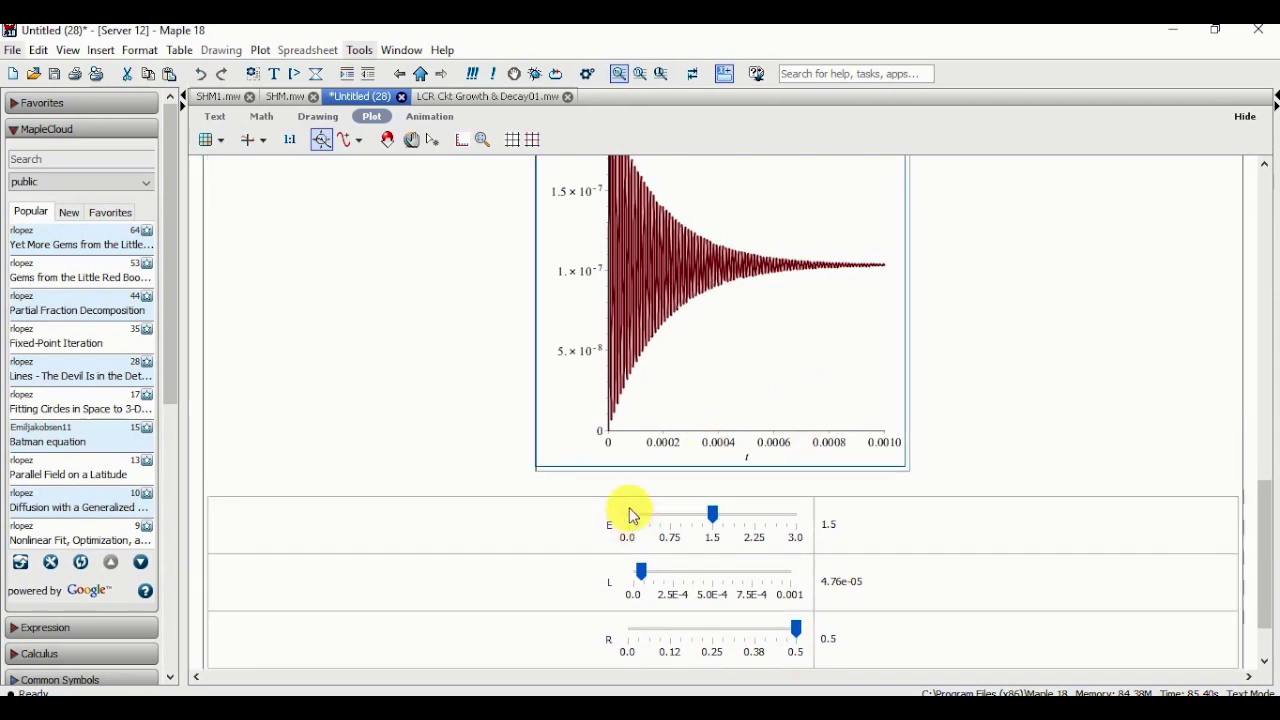
left_click(640, 478)
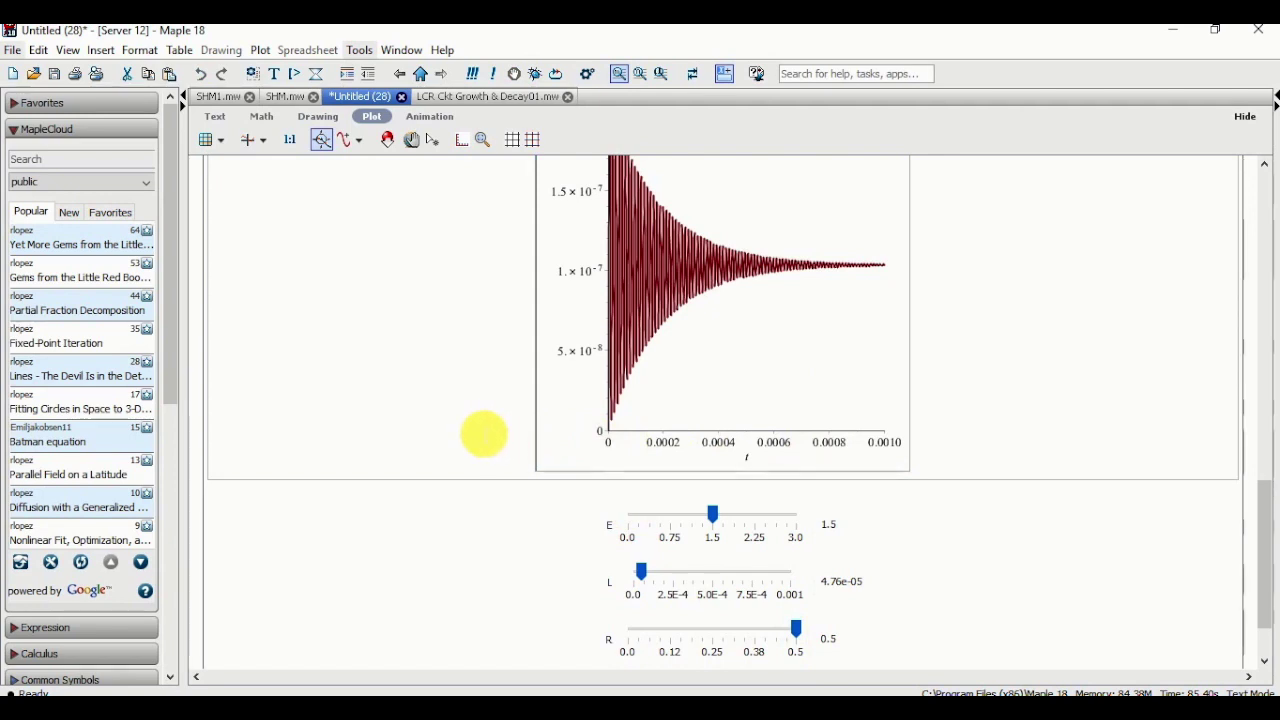
scroll(484, 434, "up", 8)
scroll(484, 434, "up", 10)
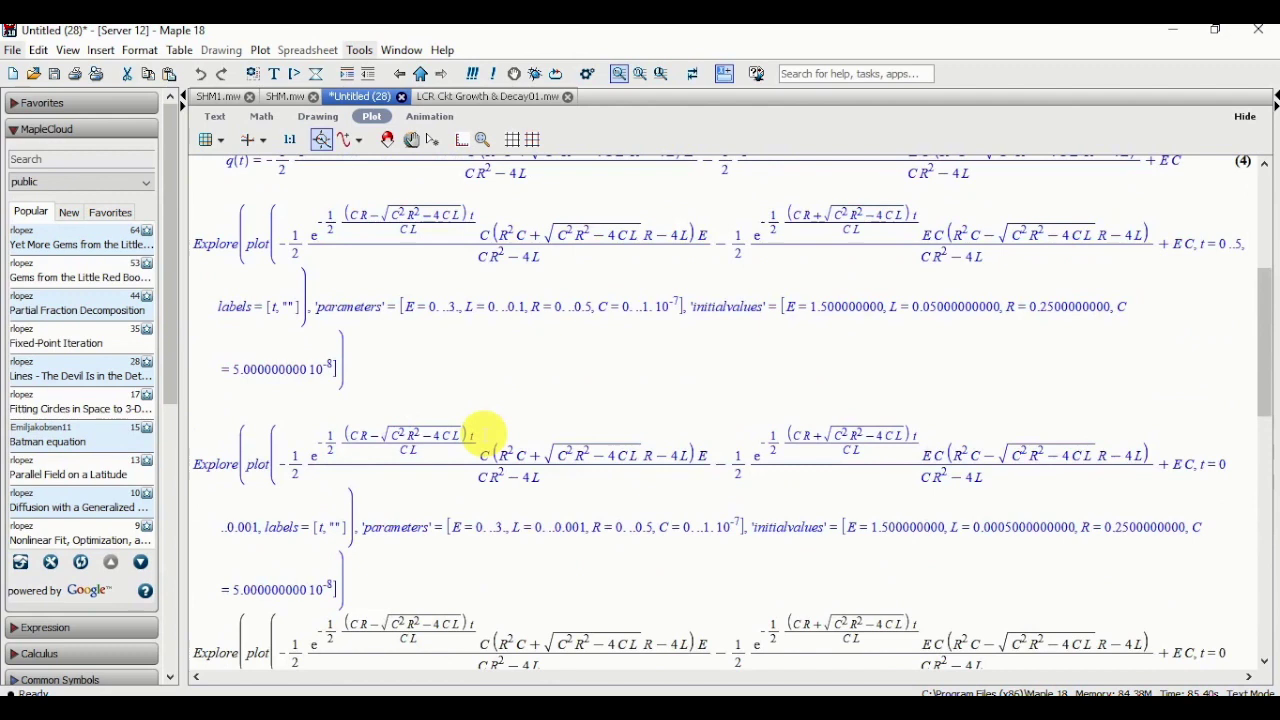
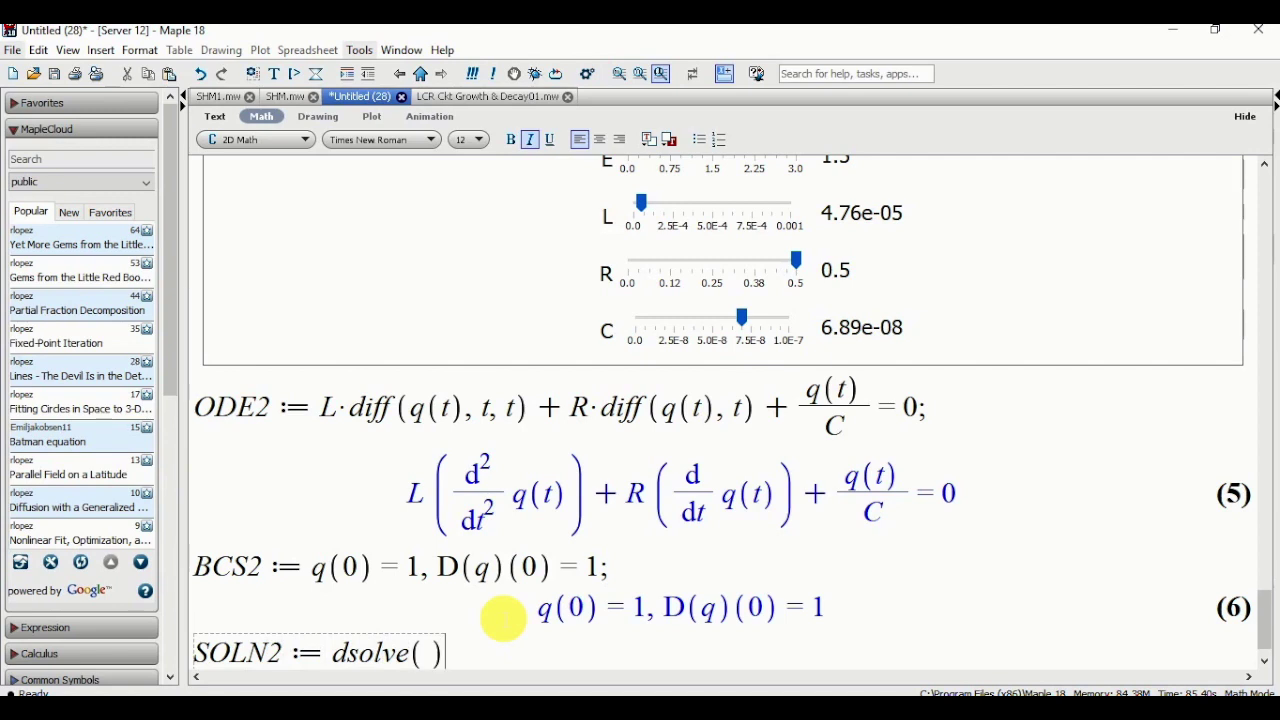
Complete the SOLN2 line as dsolve({ODE2, BCS2}); and execute it to solve the source-free charge equation
key("Left")
key("Left")
type("{}")
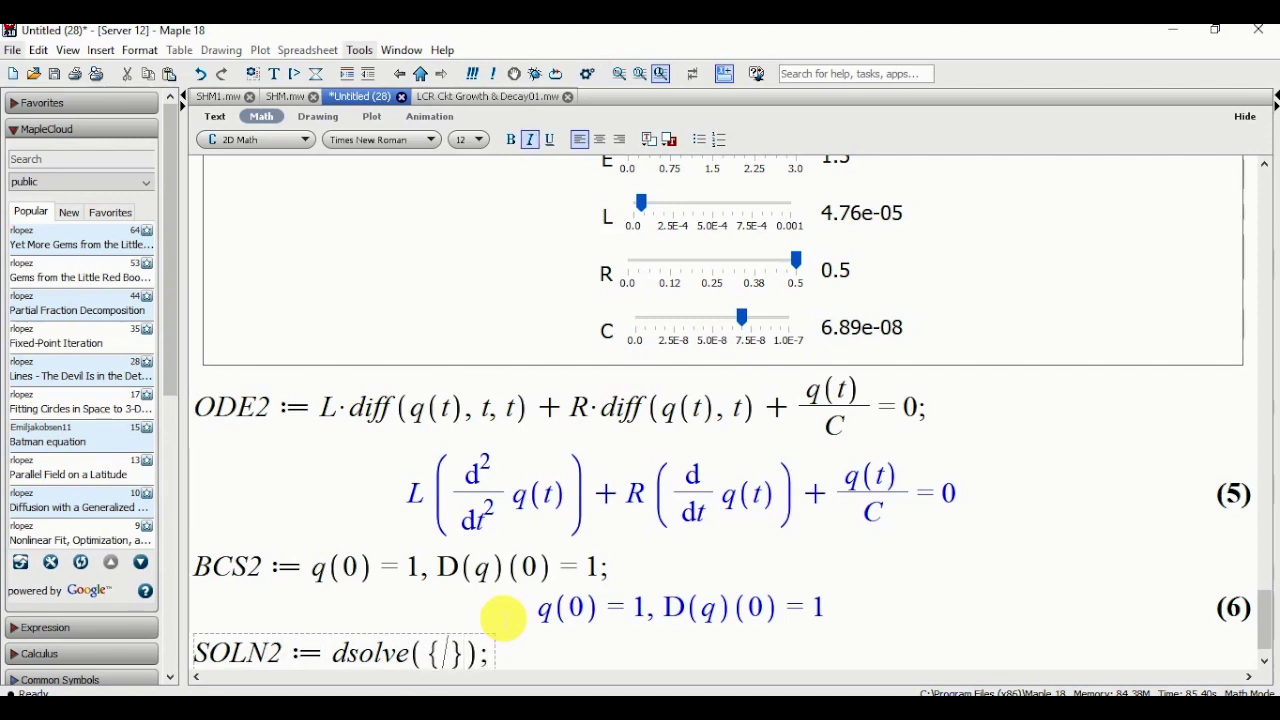
key("Left")
type("ODE2")
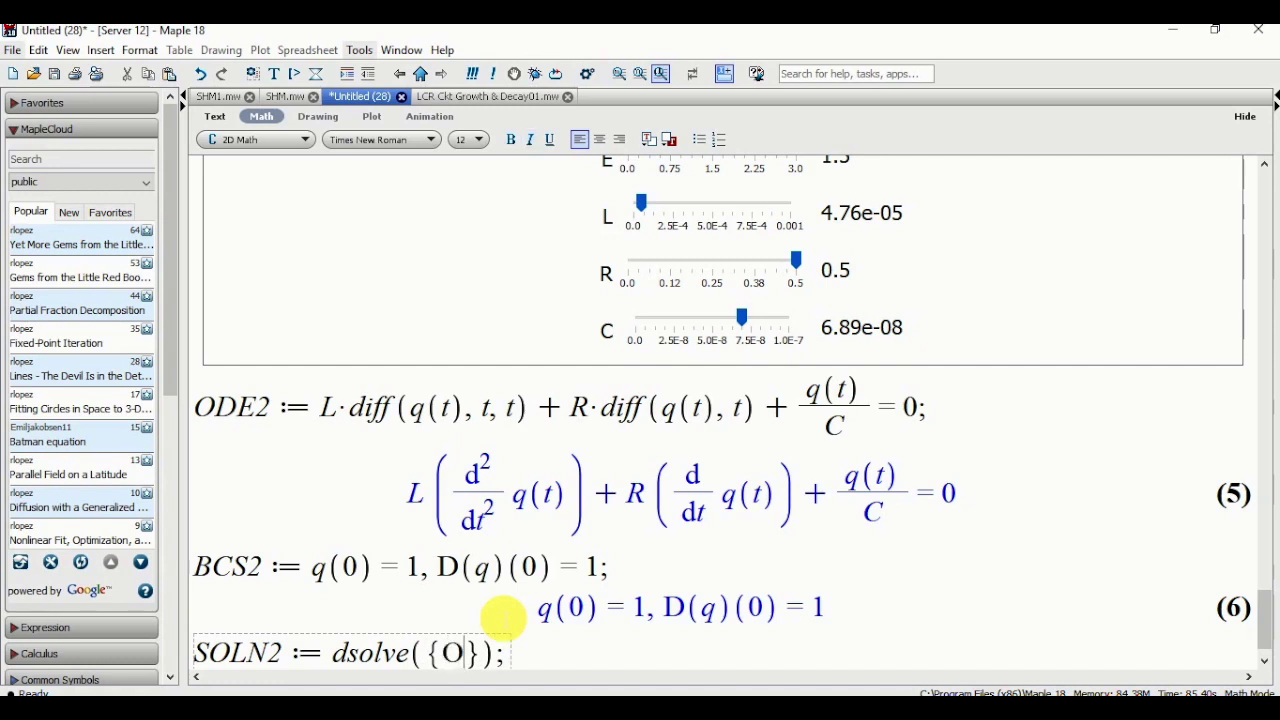
type(", ")
type("BCS")
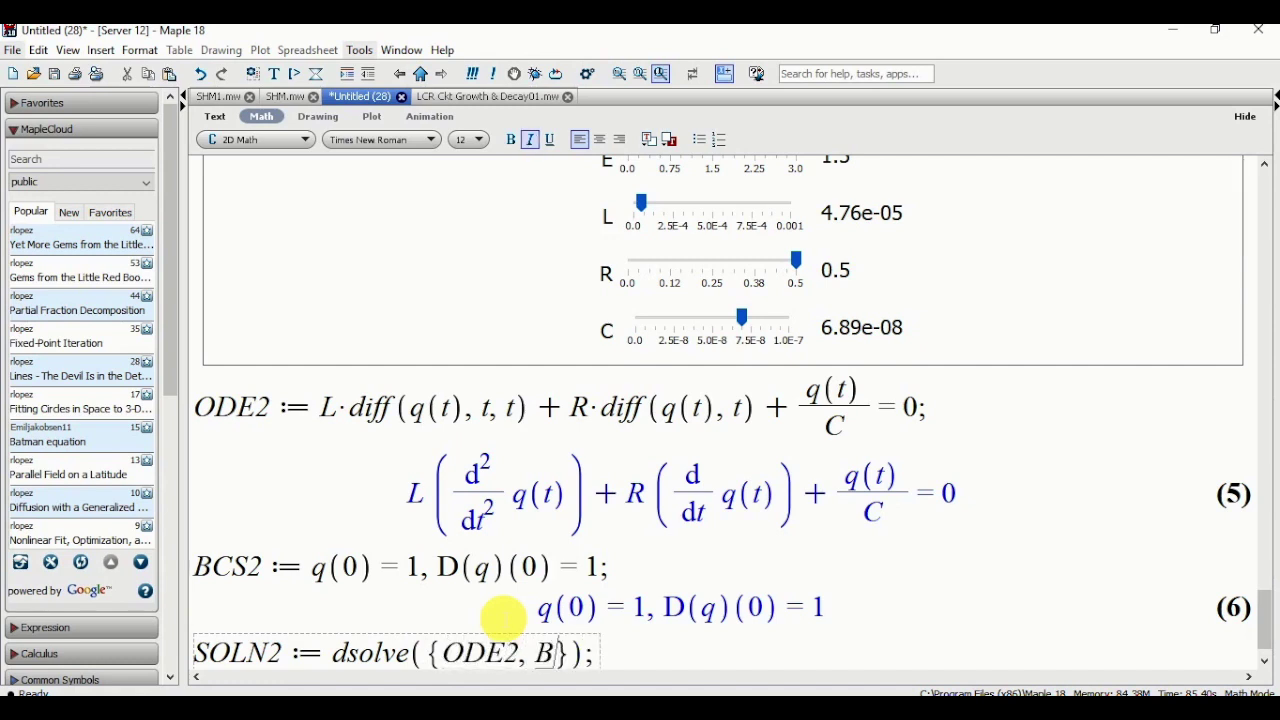
type("2")
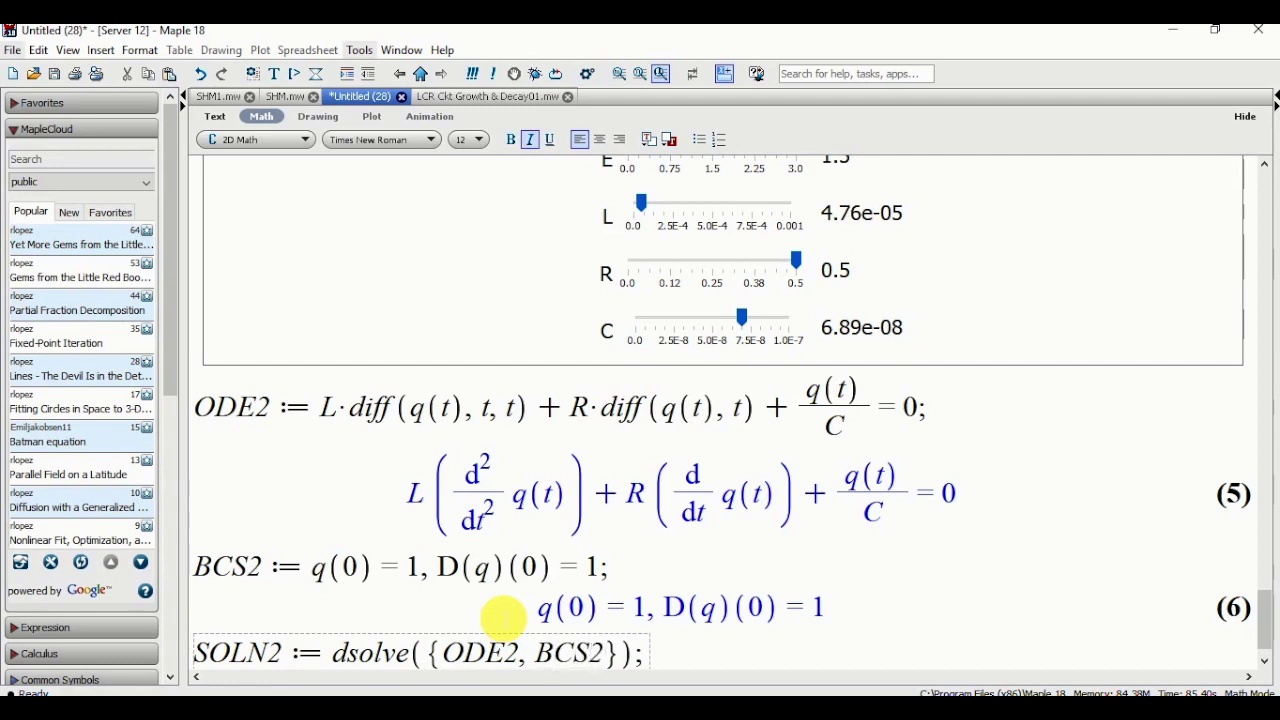
key("Return")
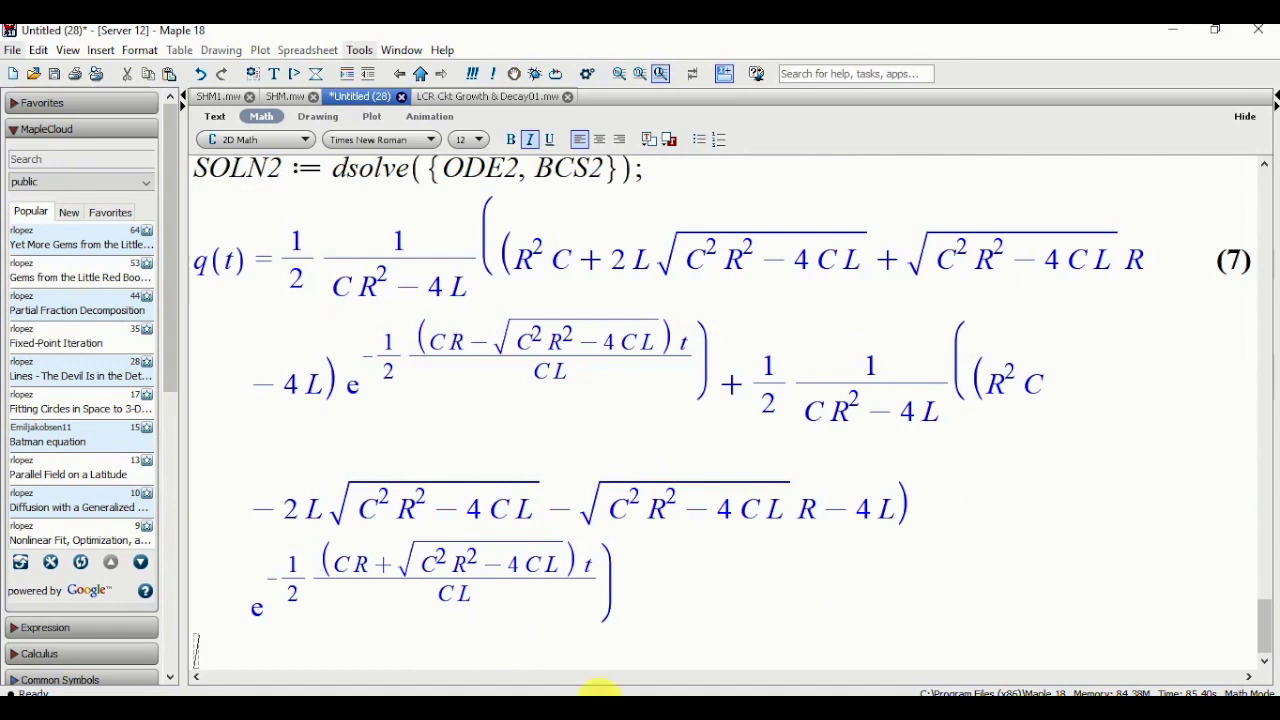
left_click(674, 583)
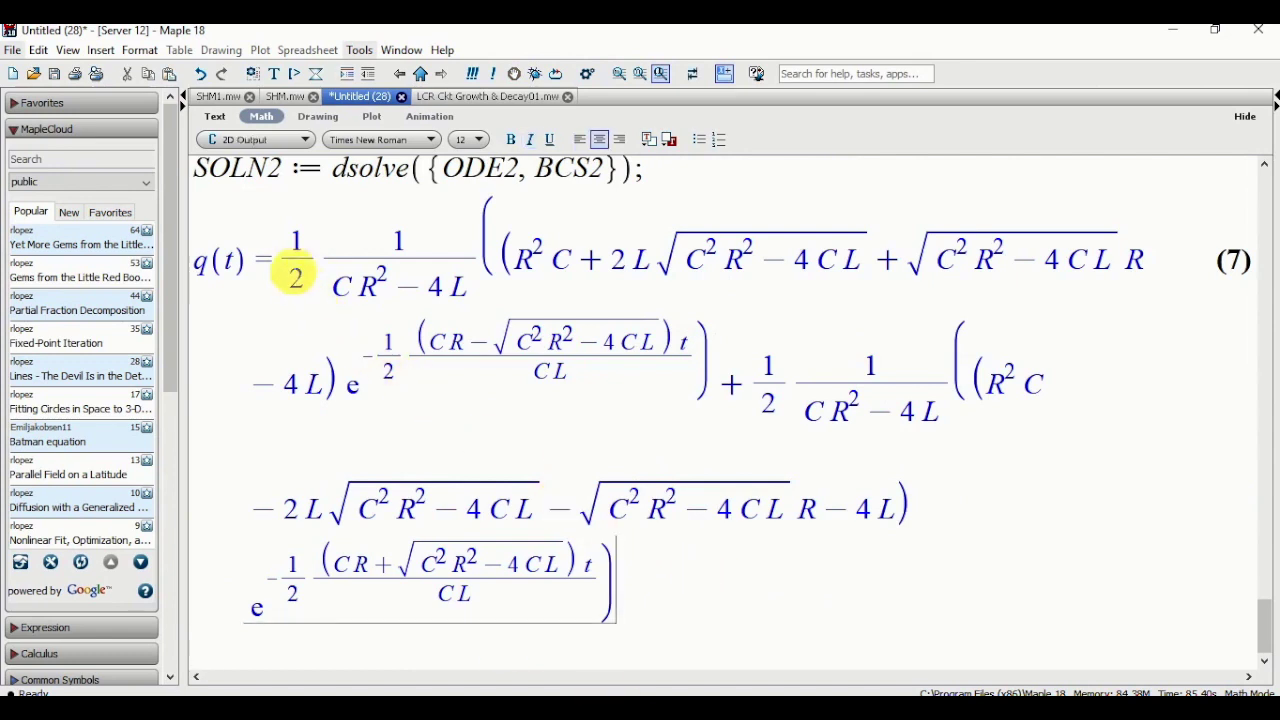
left_click(296, 258)
left_click_drag(296, 258, 620, 598)
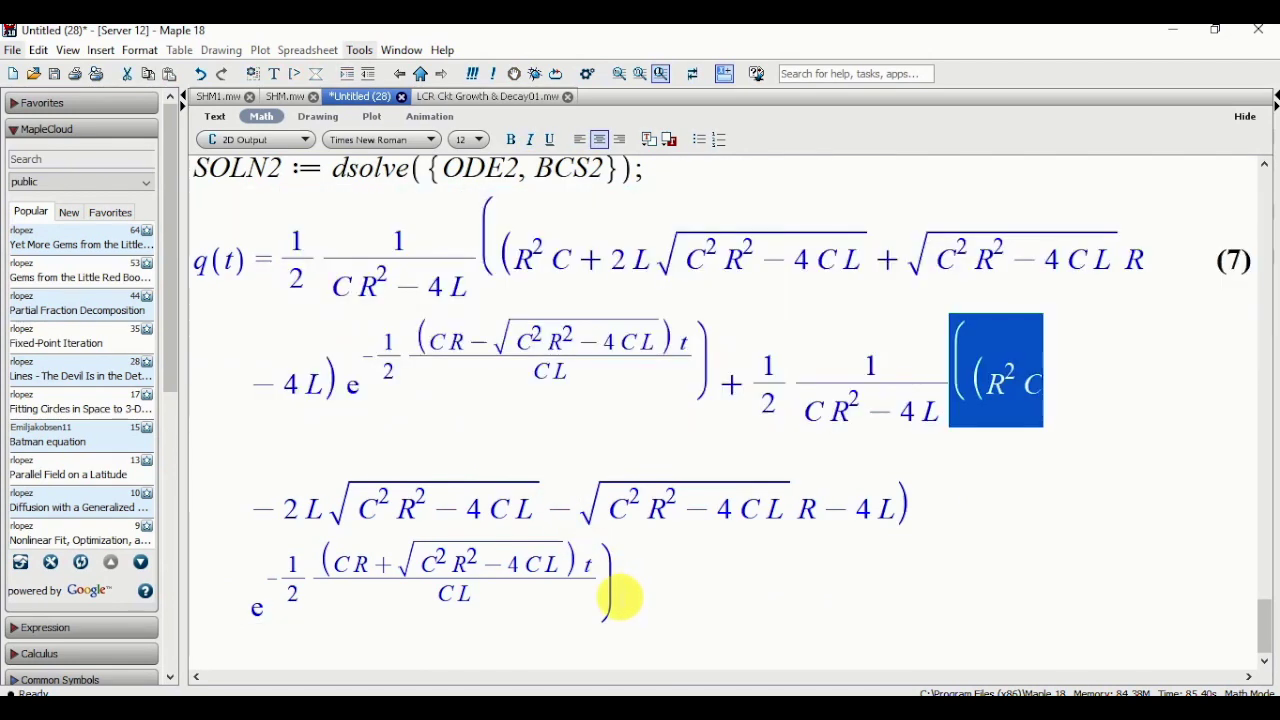
left_click(641, 581)
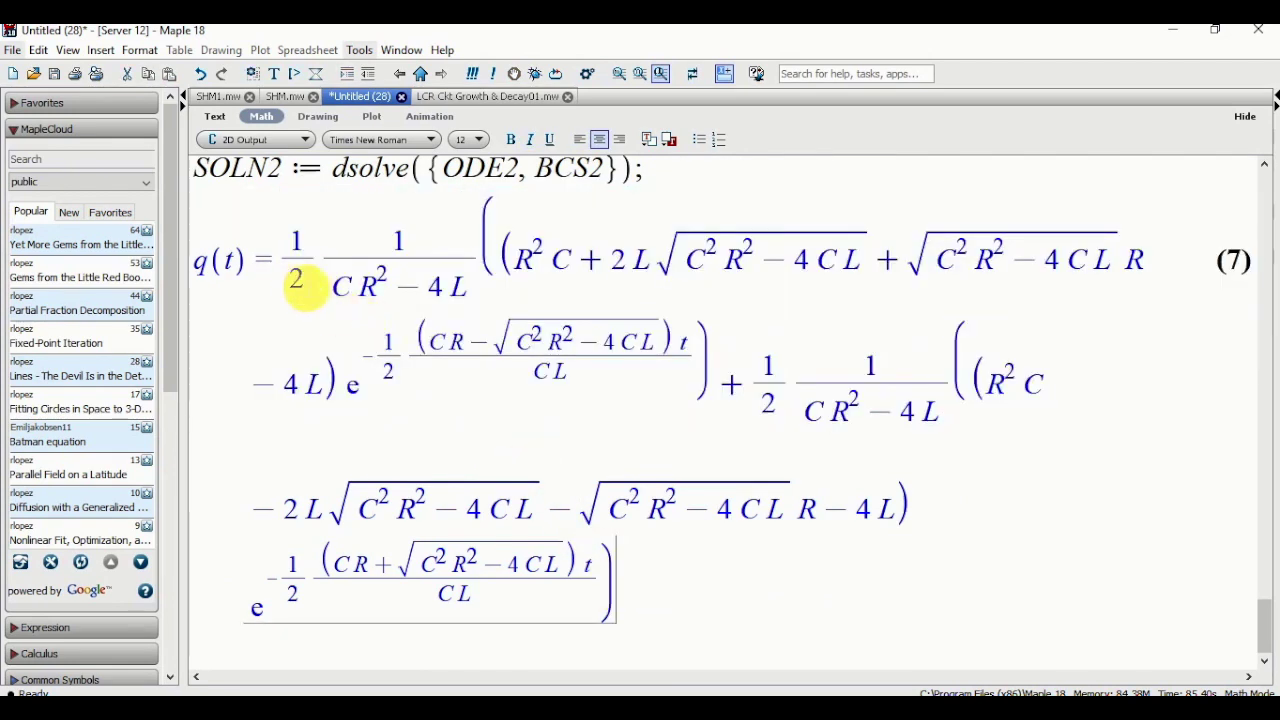
left_click(296, 272)
left_click_drag(243, 268, 290, 298)
left_click(291, 270)
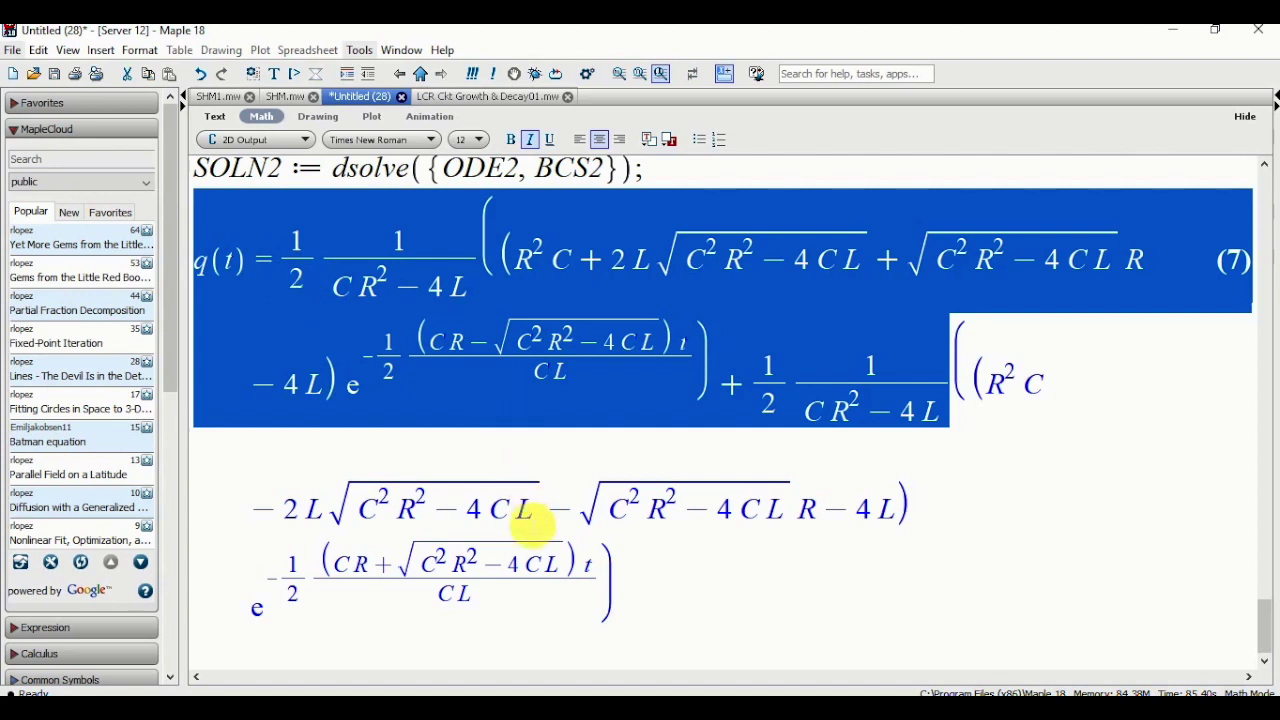
left_click(632, 579)
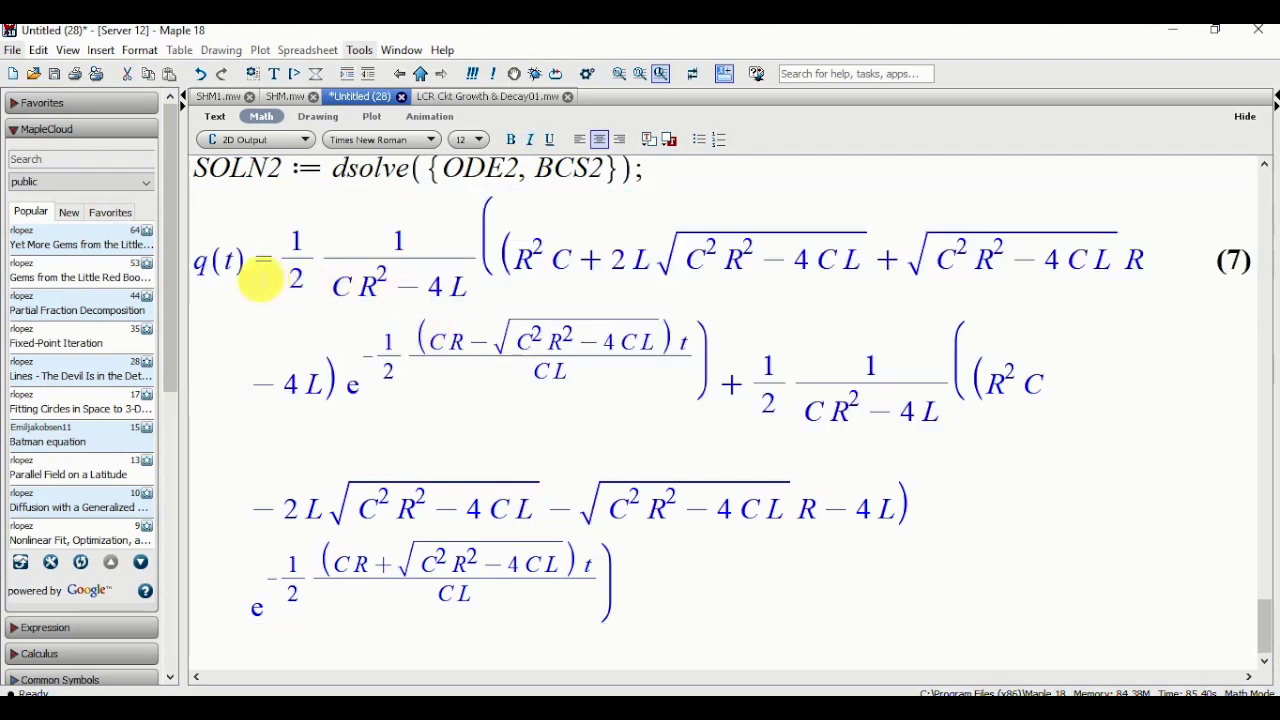
Copy the entire right-hand side of the SOLN2 solution for q(t) and place the cursor on the empty line below
left_click(619, 73)
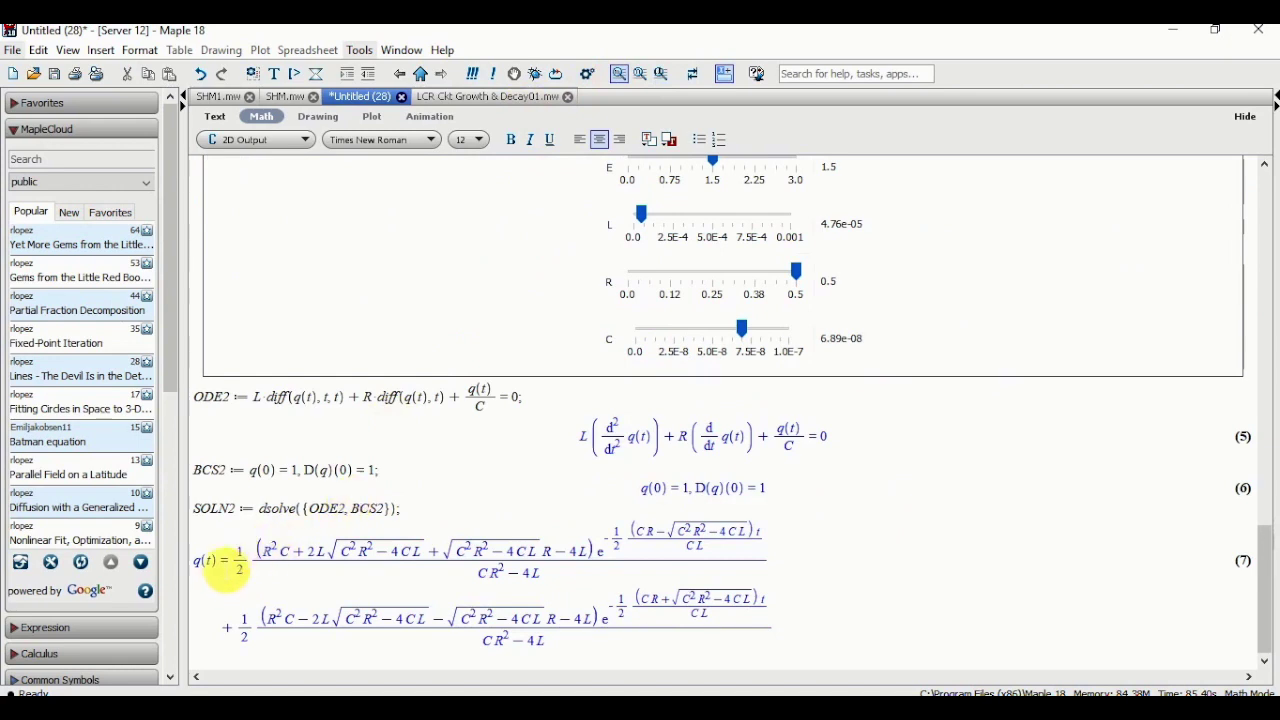
left_click_drag(234, 563, 583, 563)
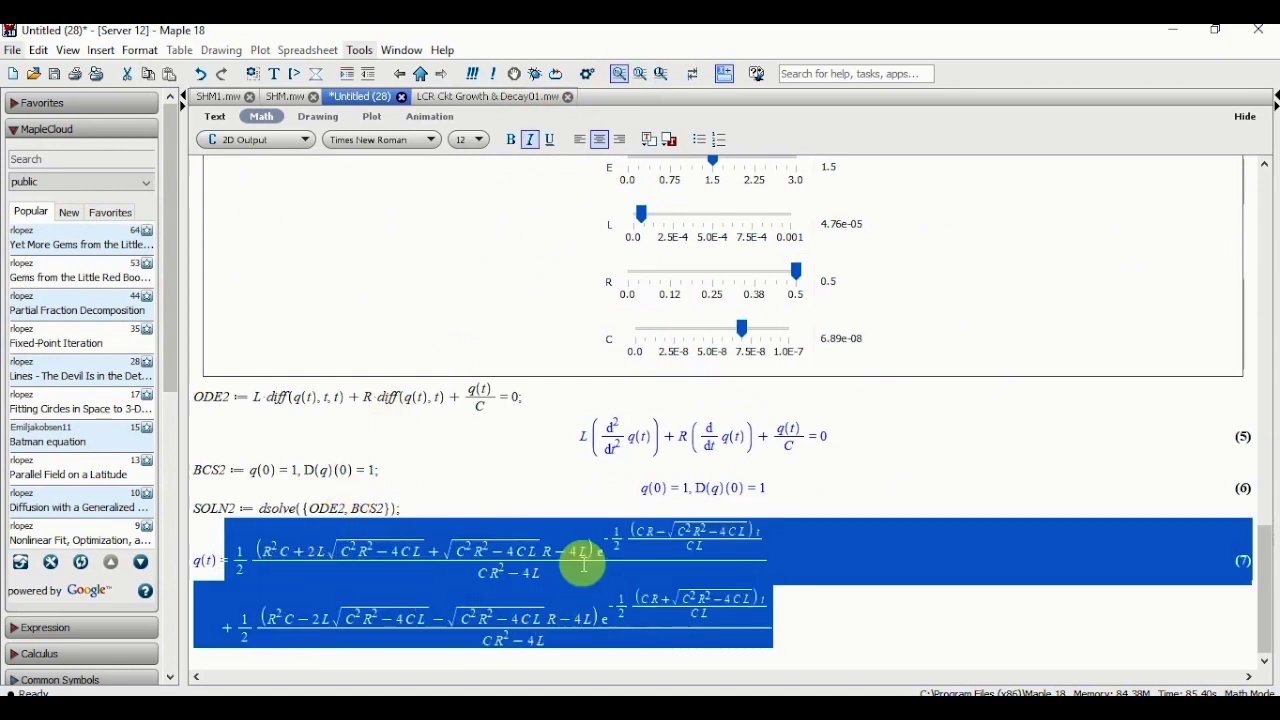
right_click(583, 563)
left_click(614, 100)
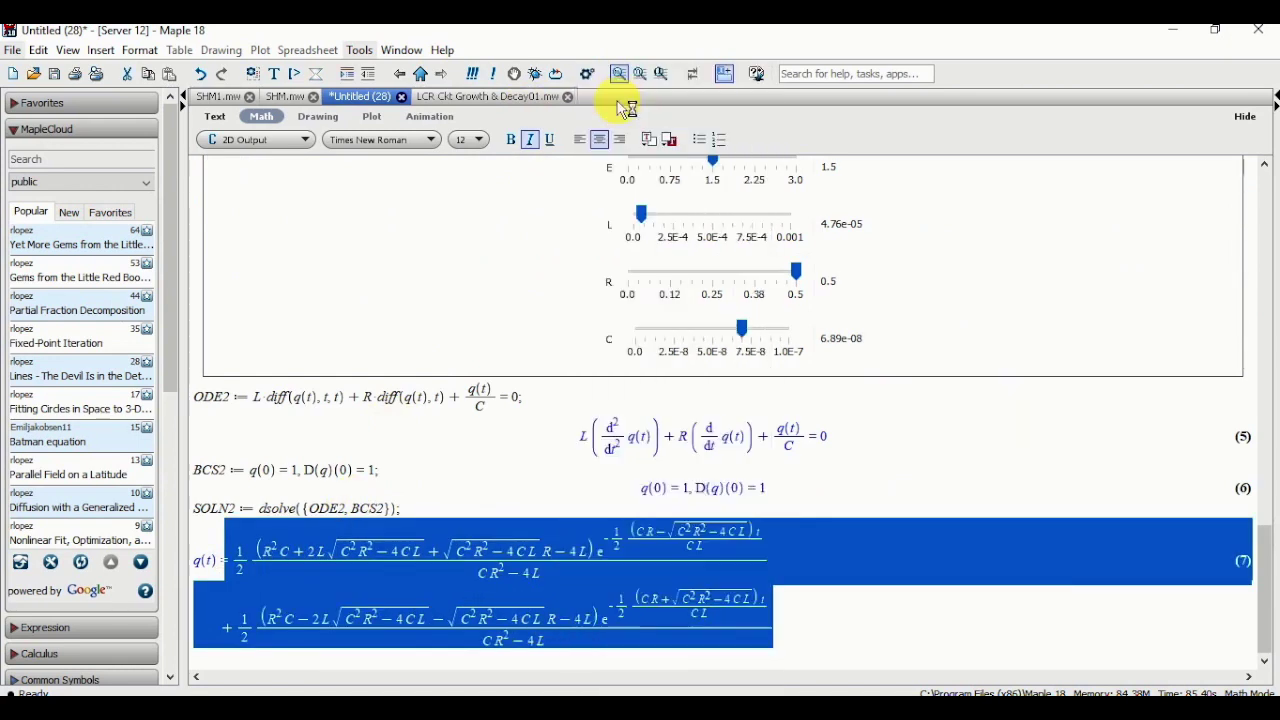
left_click(661, 74)
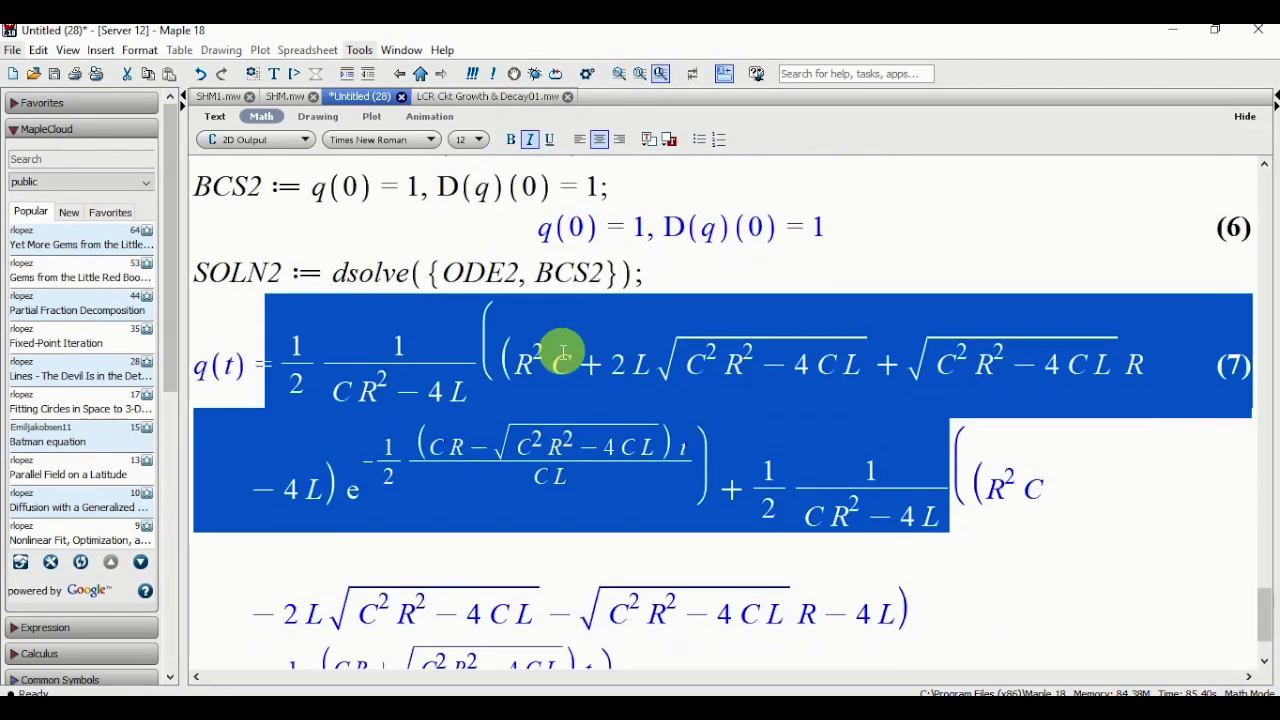
scroll(563, 352, "down", 2)
left_click(229, 651)
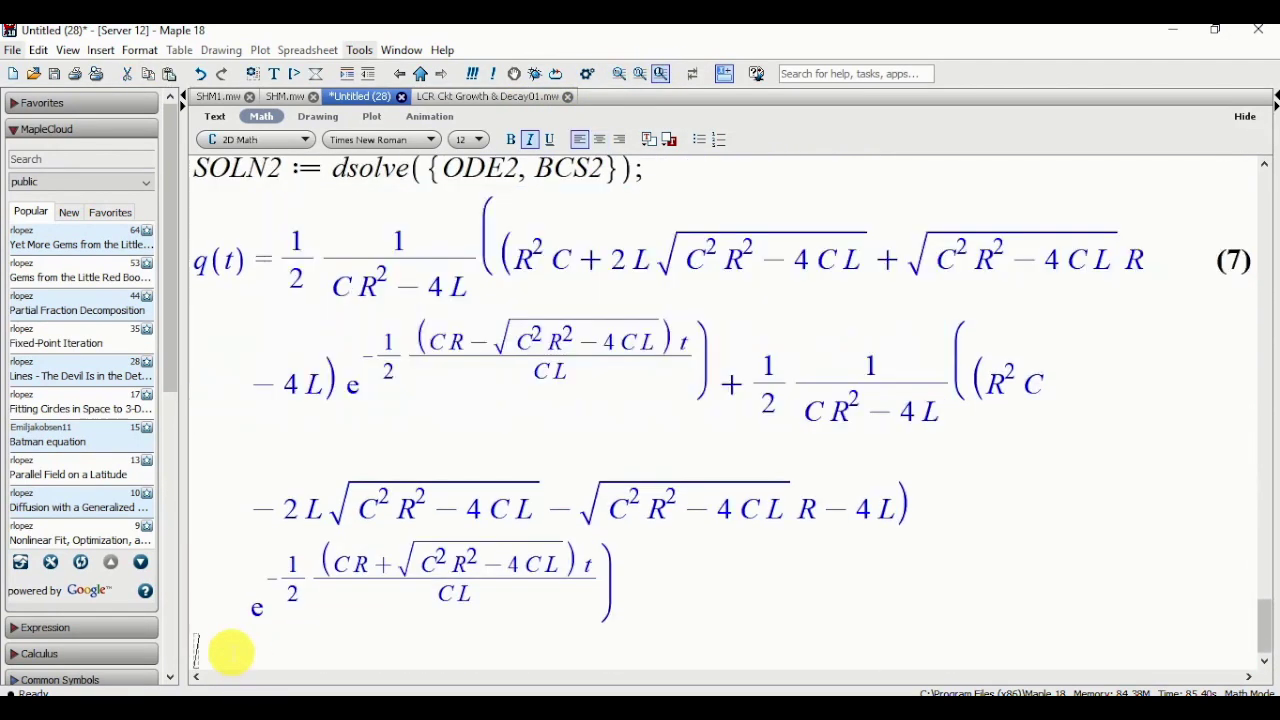
Open the Interactive Plot Builder assistant and add the copied SOLN2 expression for q(t) as the expression to plot
left_click(359, 50)
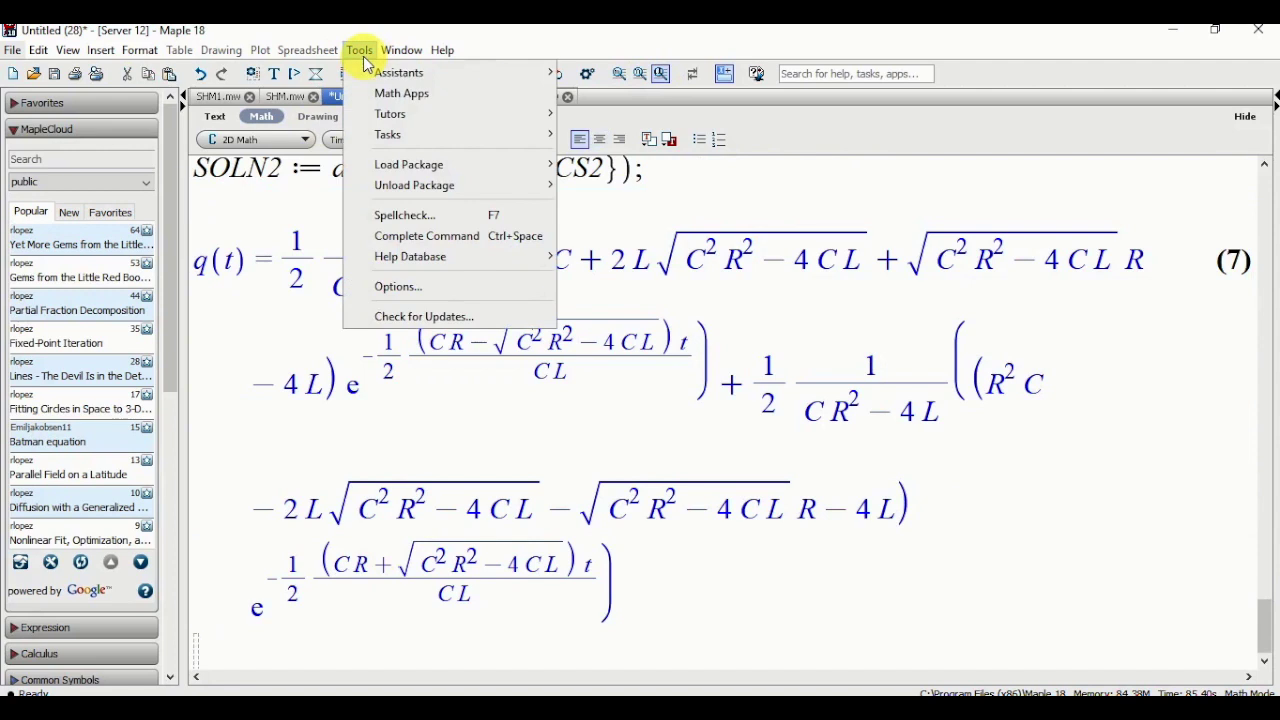
mouse_move(372, 79)
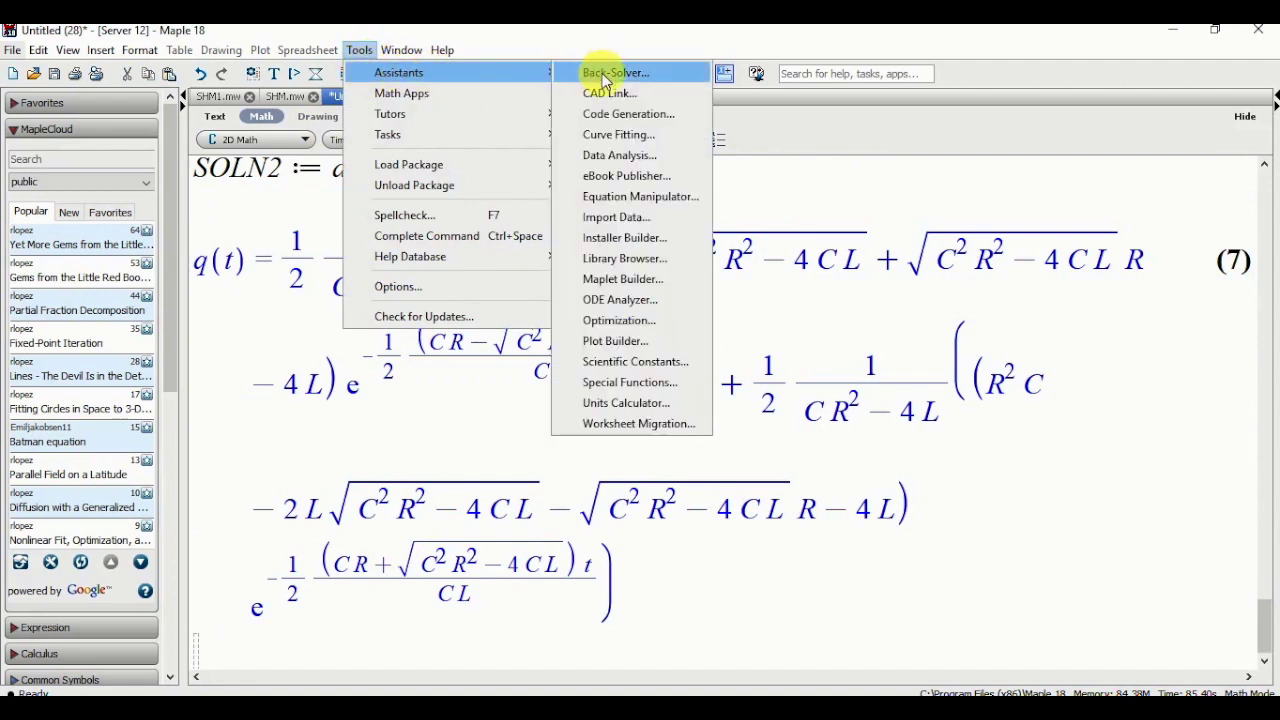
left_click(640, 341)
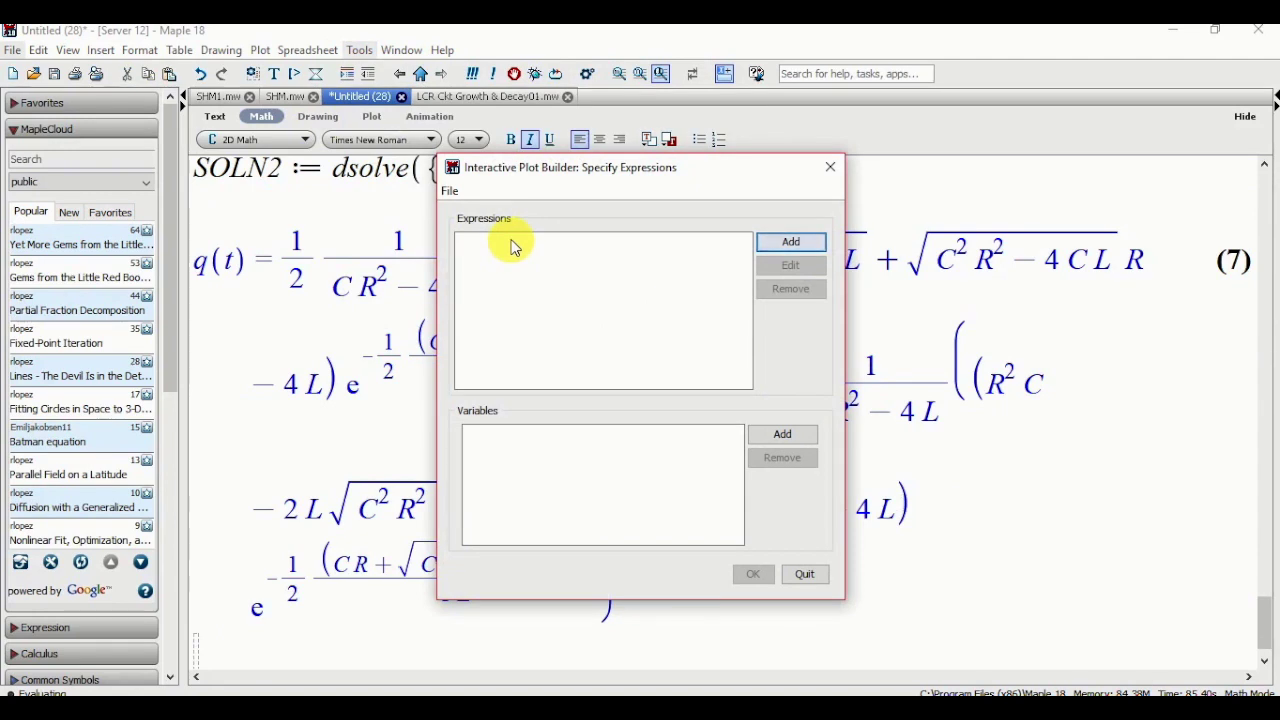
left_click(513, 242)
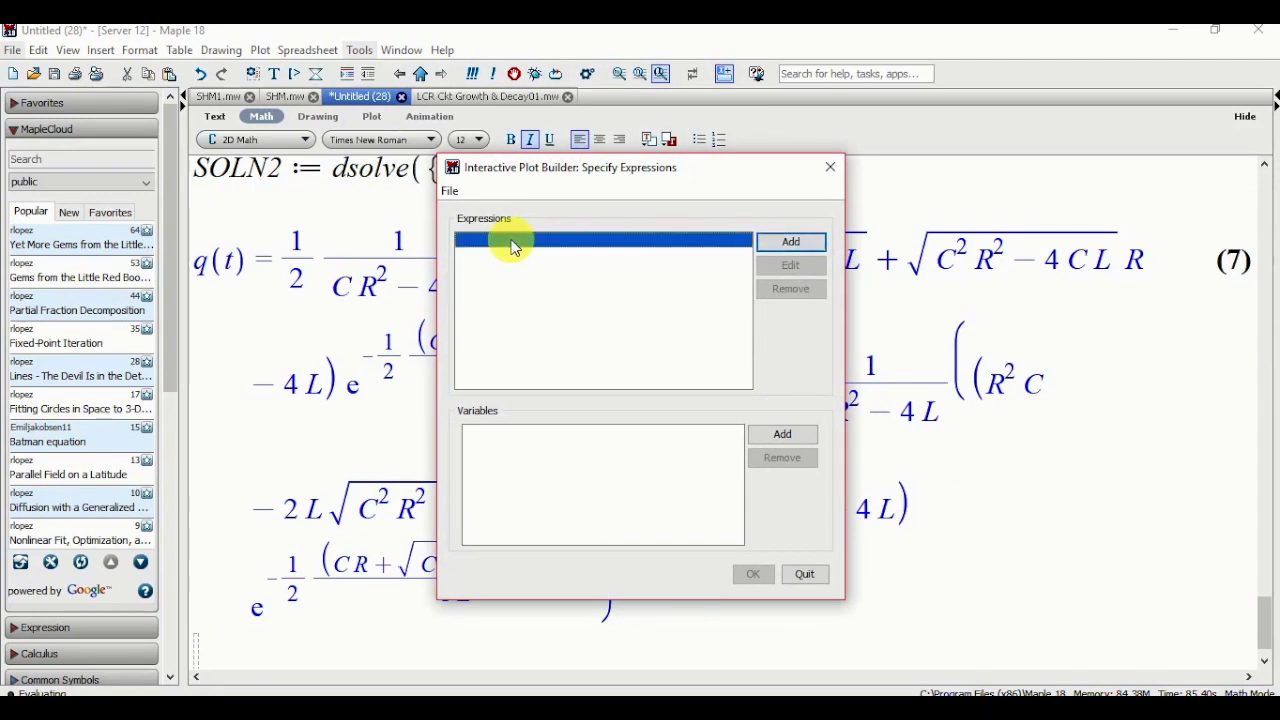
left_click(785, 245)
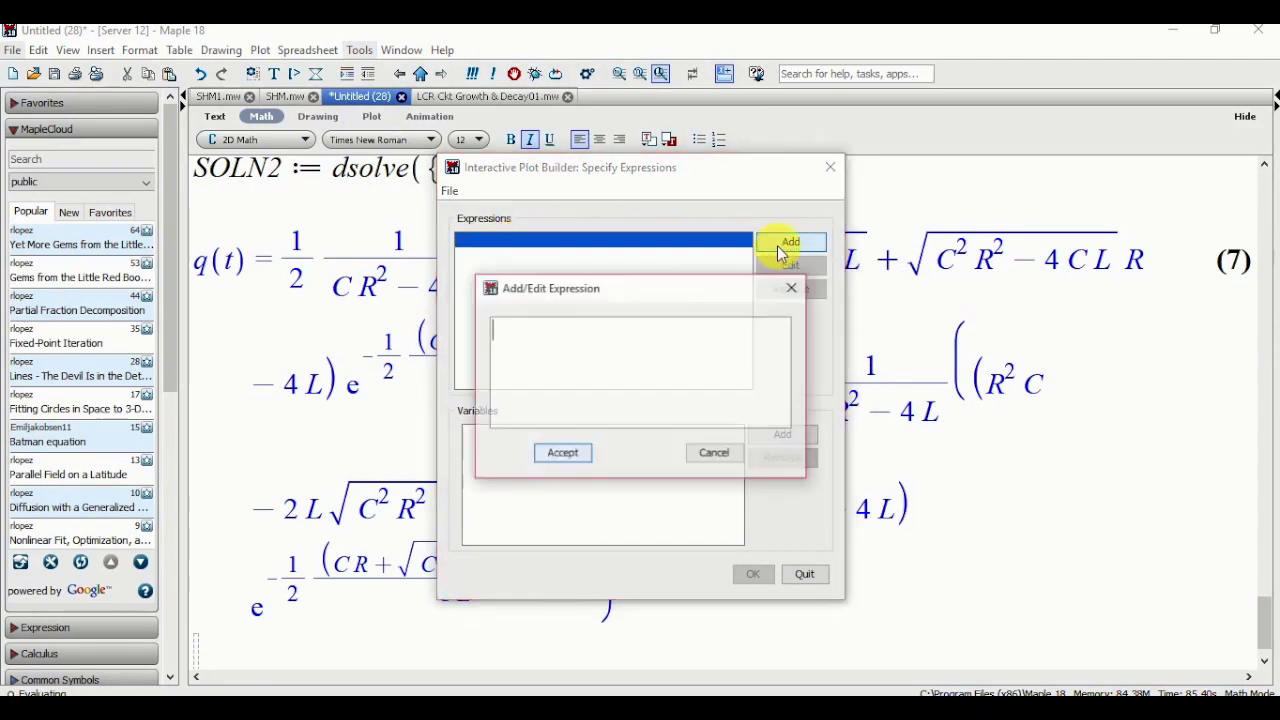
left_click(672, 362)
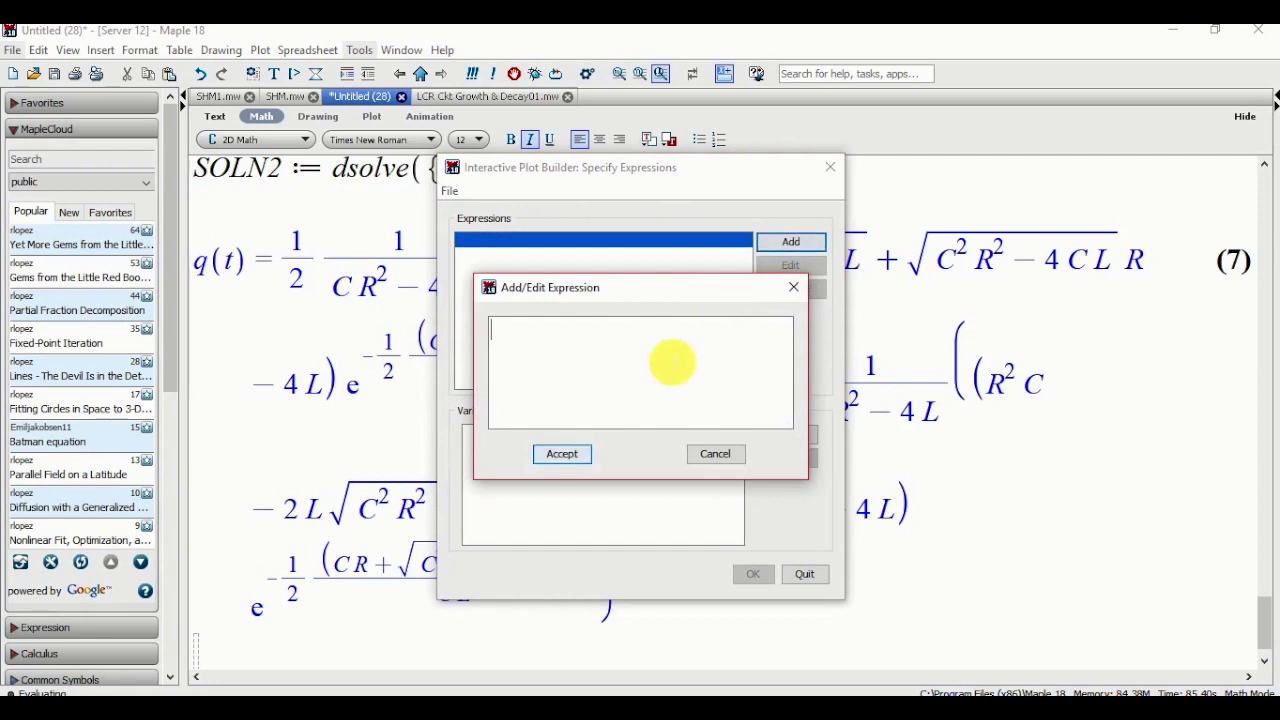
key("ctrl+v")
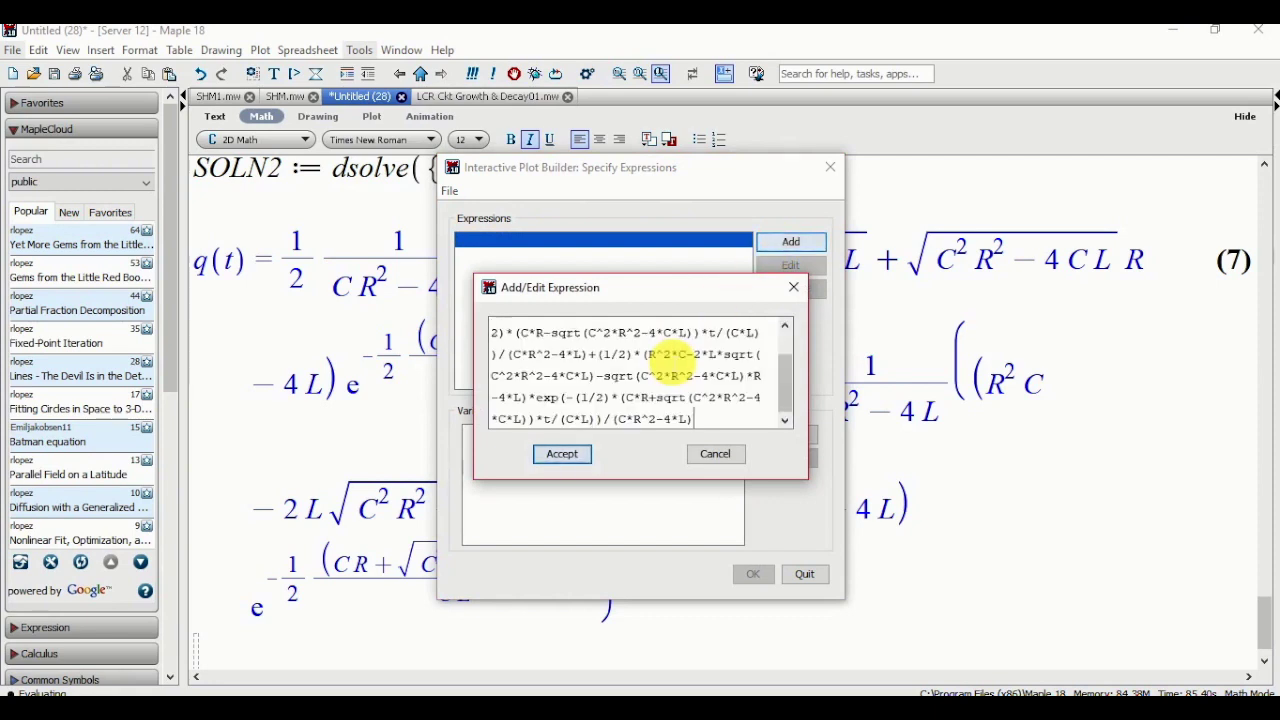
left_click(571, 458)
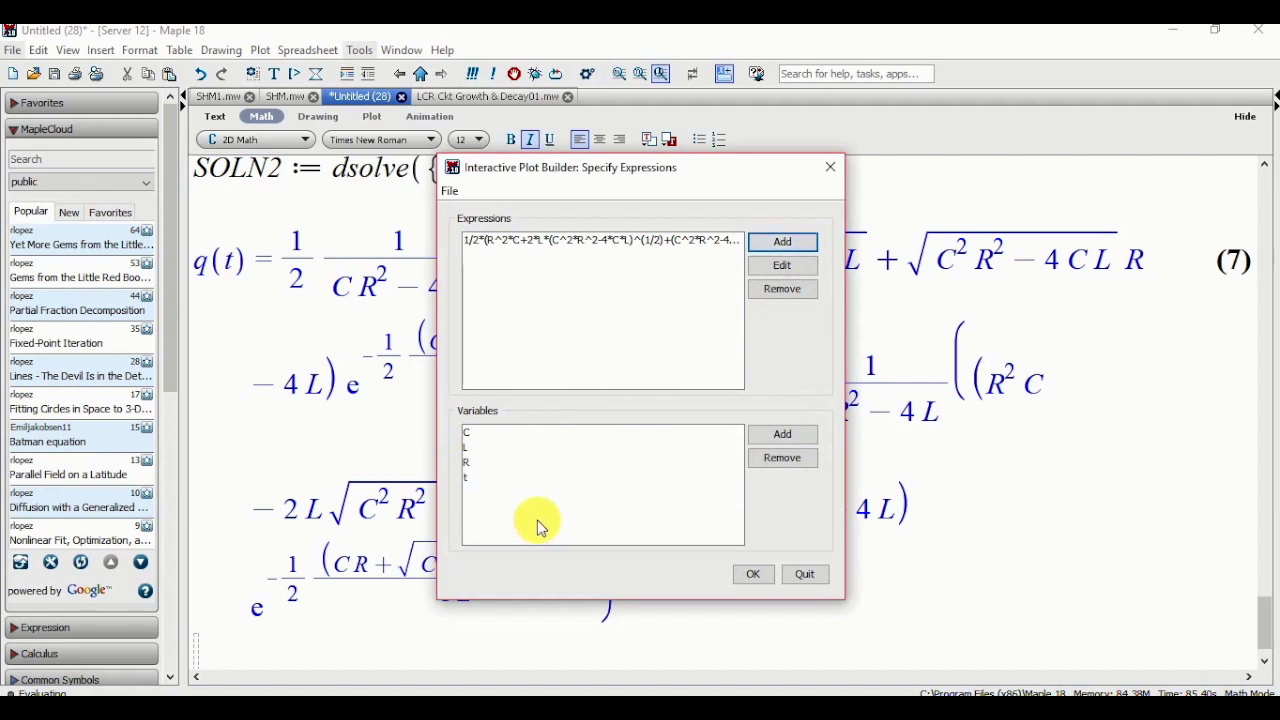
Choose a 2-D interactive plot with 3 parameters and put t on the x axis from 0 to 1
left_click(750, 574)
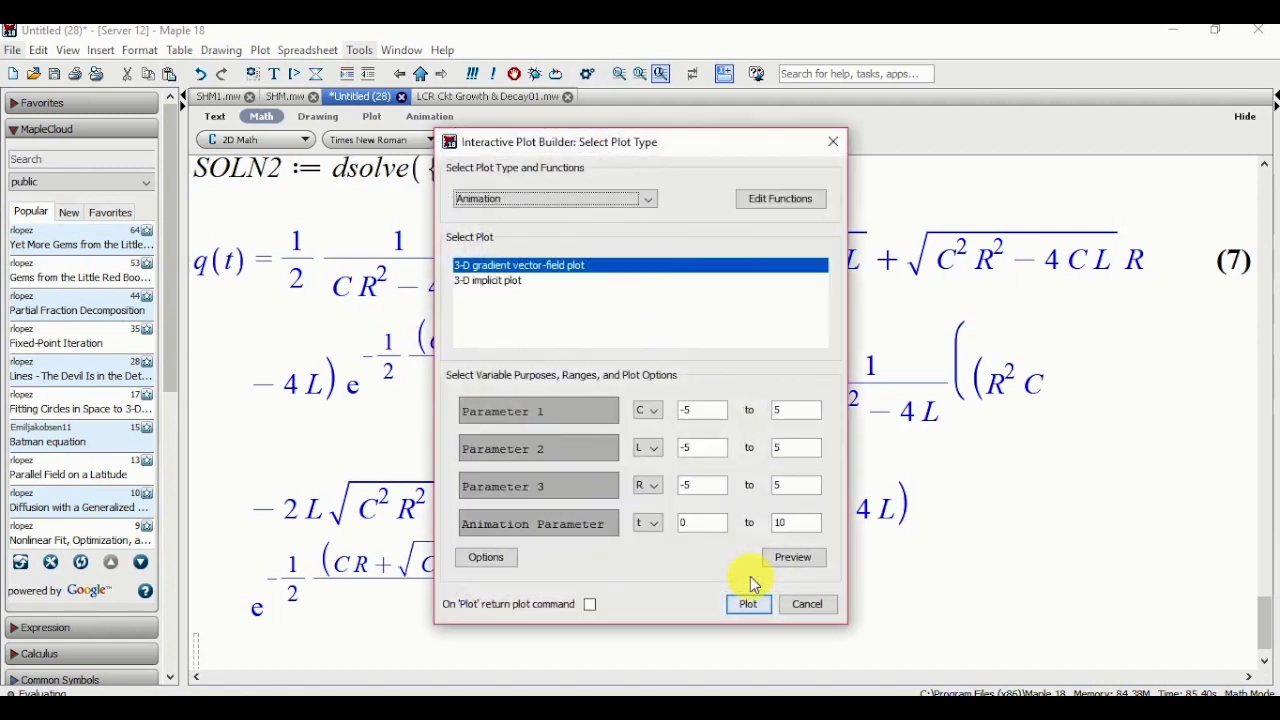
left_click(560, 210)
left_click(560, 289)
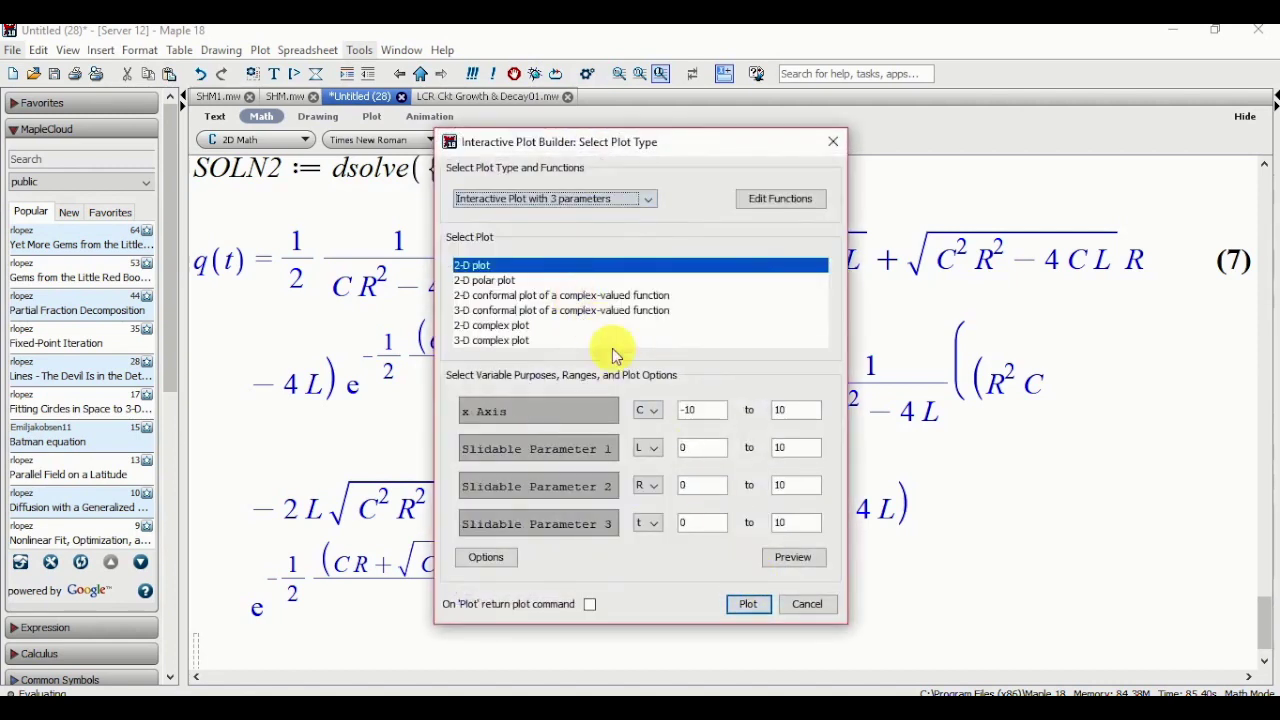
left_click(655, 417)
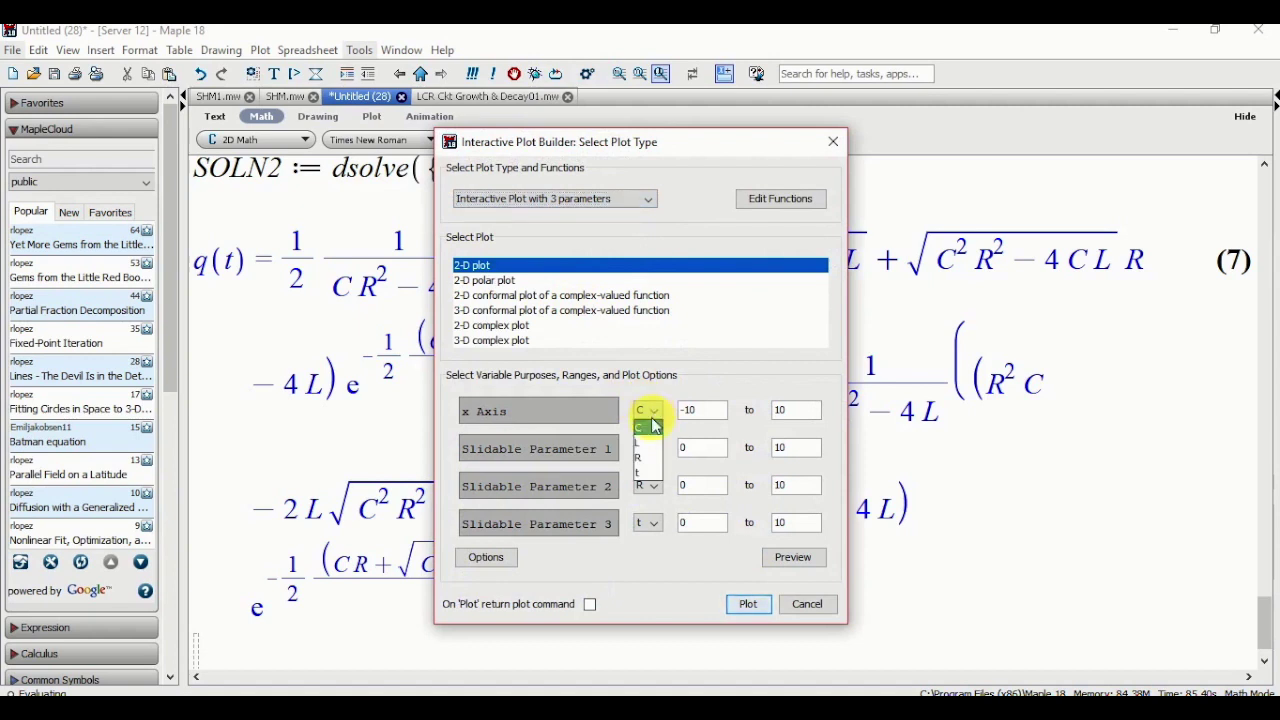
left_click(647, 478)
double_click(692, 413)
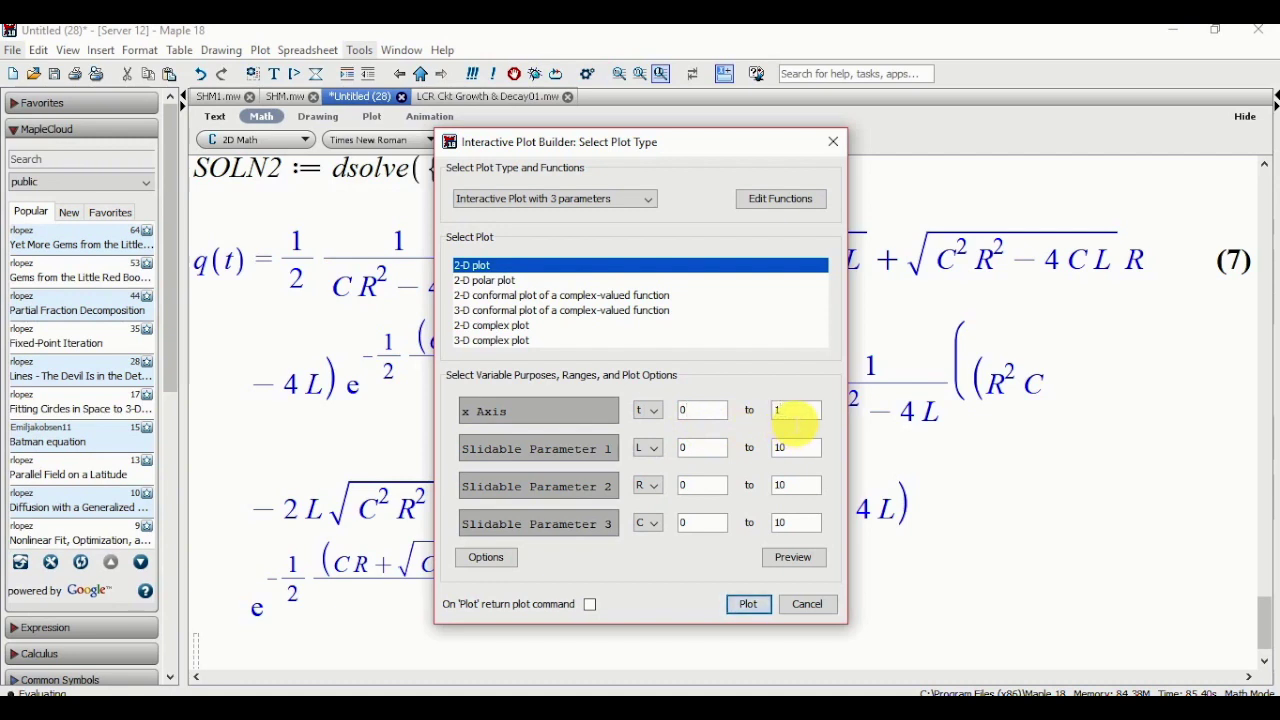
Set the slidable ranges of L to 0.001 to 0.01 and of R to 0.01 to 1
left_click(704, 452)
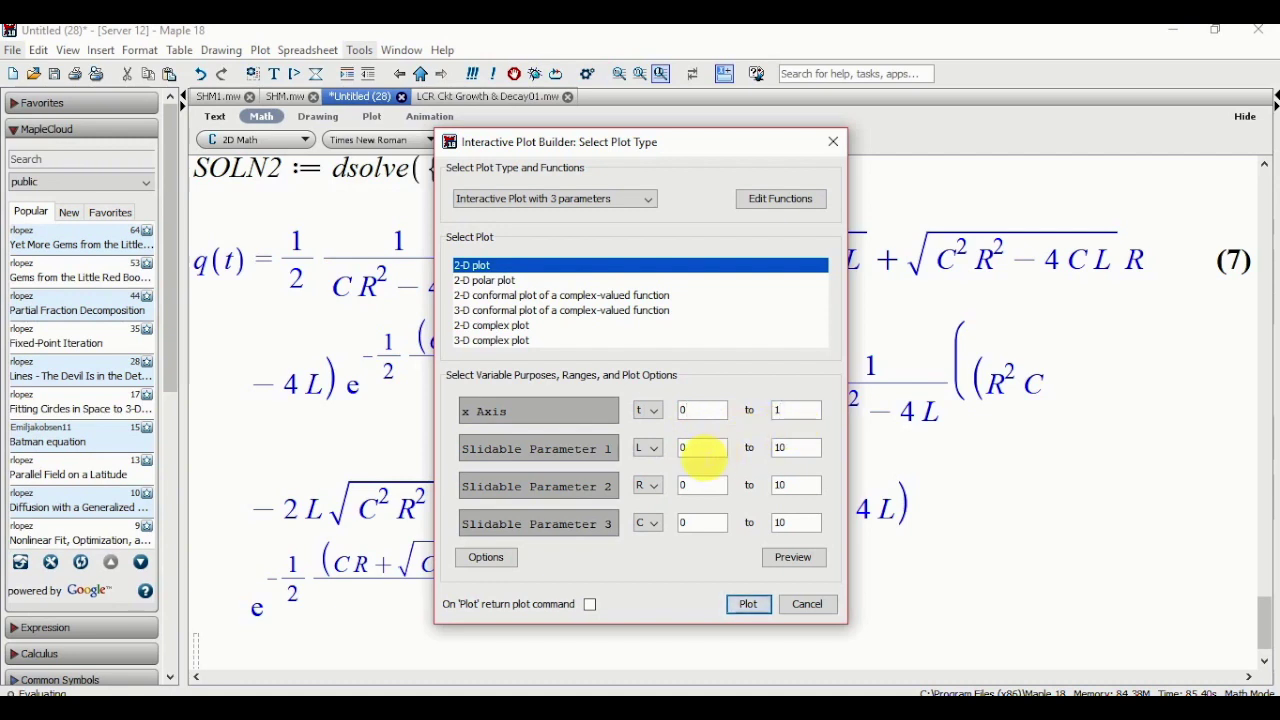
left_click(796, 452)
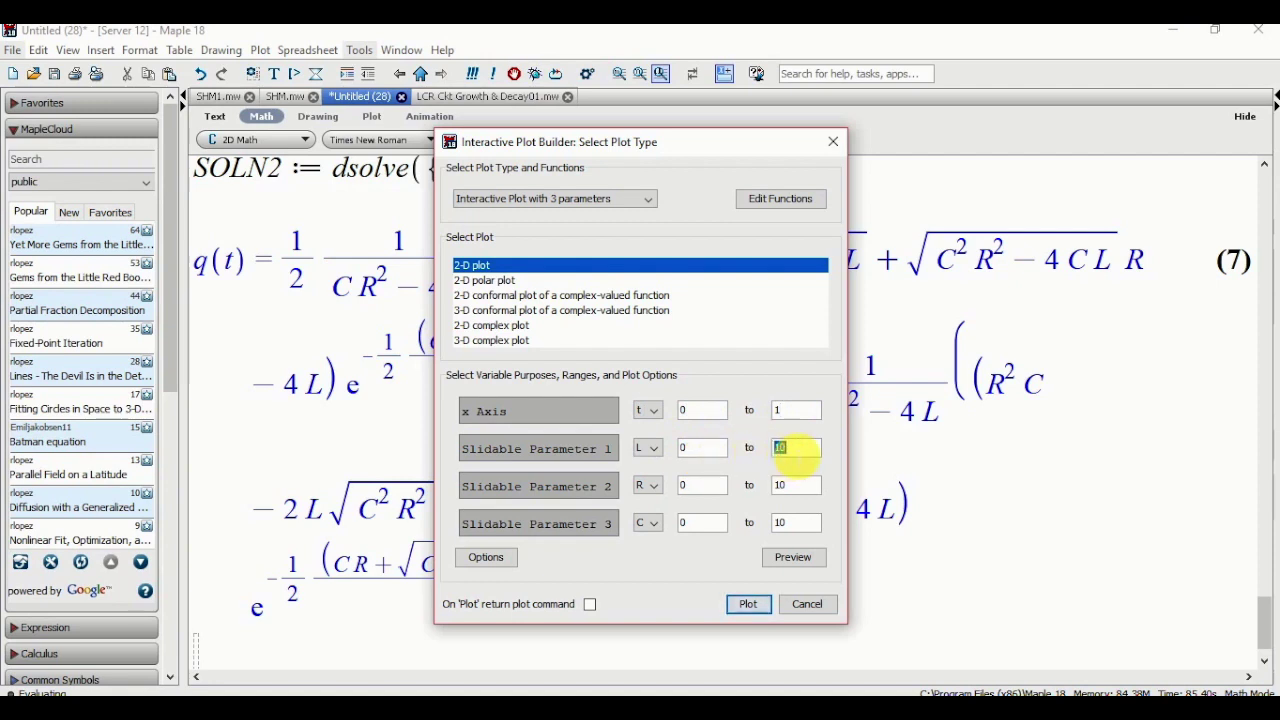
left_click(710, 450)
type("0.001")
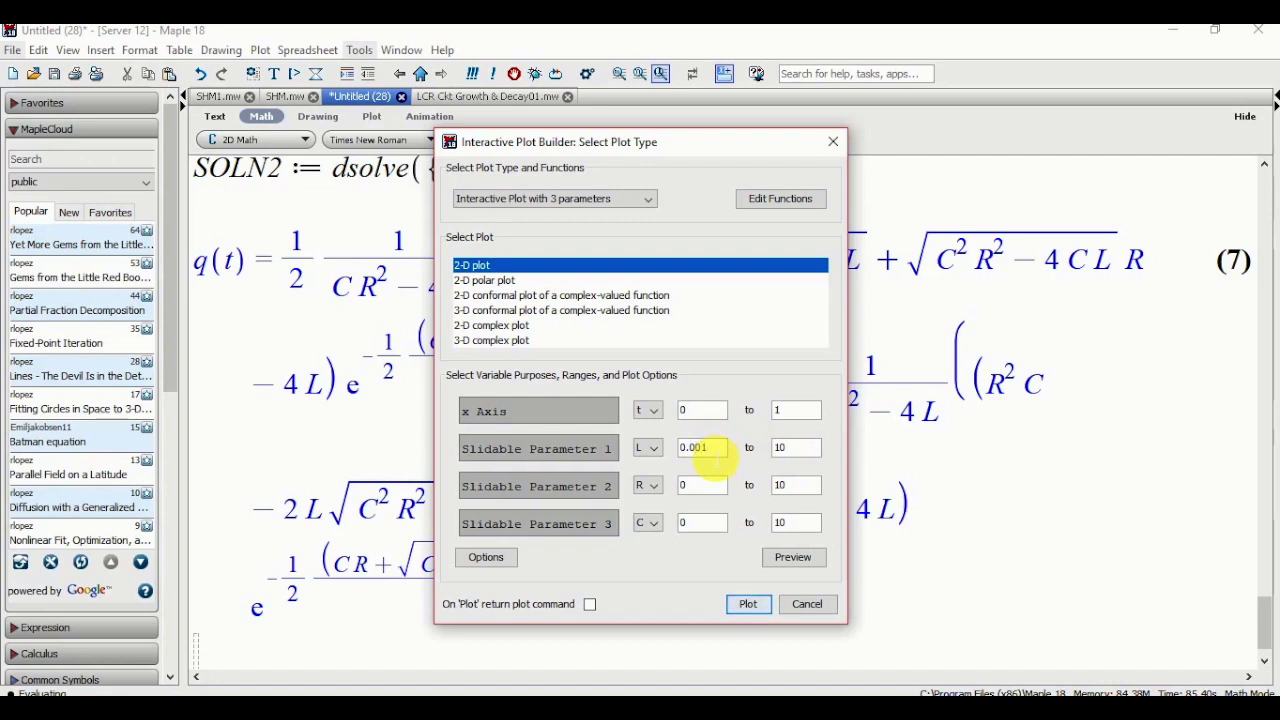
left_click(788, 450)
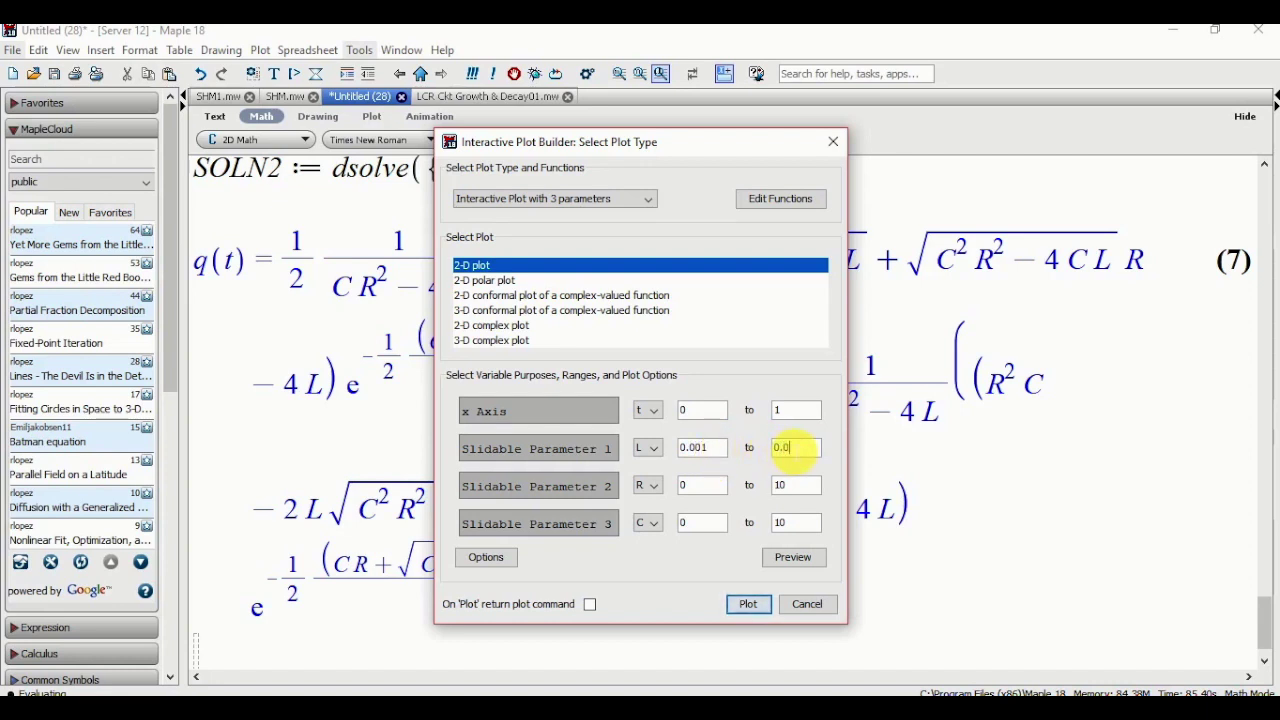
type("0.01")
left_click(711, 487)
type("0.01")
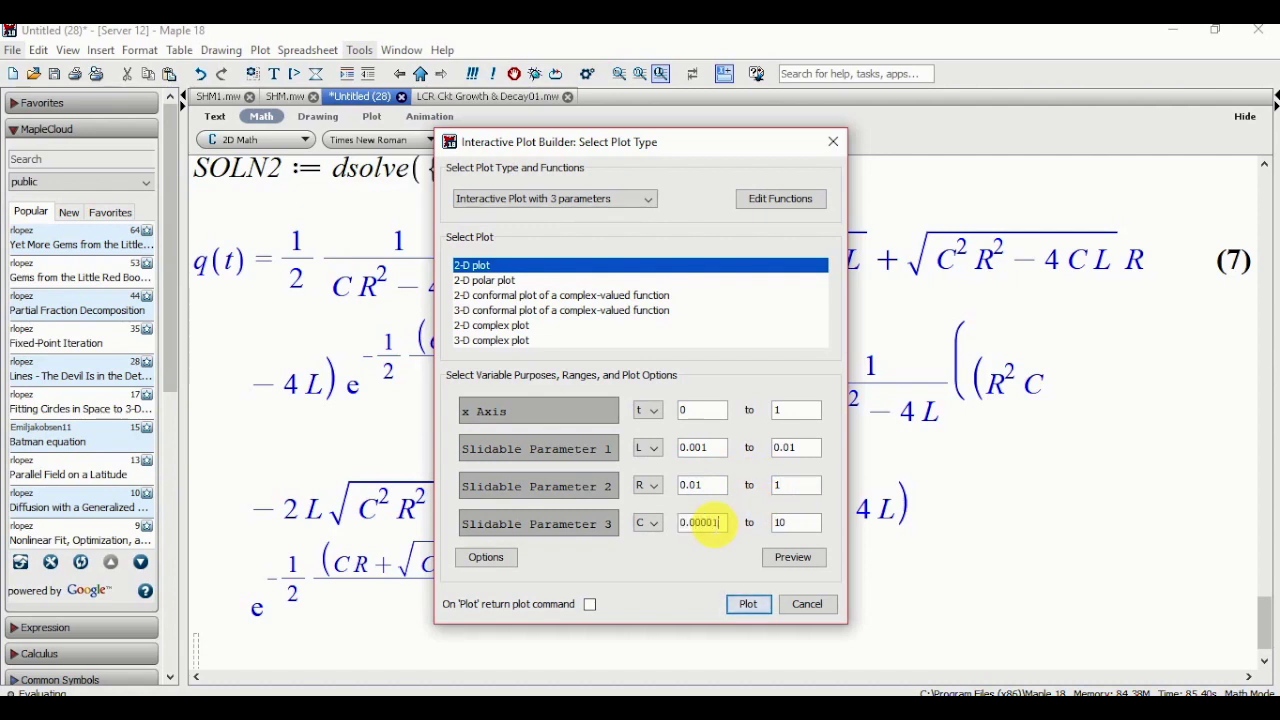
Set the slidable range of C to 0.000001 to 0.0001 and preview the interactive plot
left_click(797, 526)
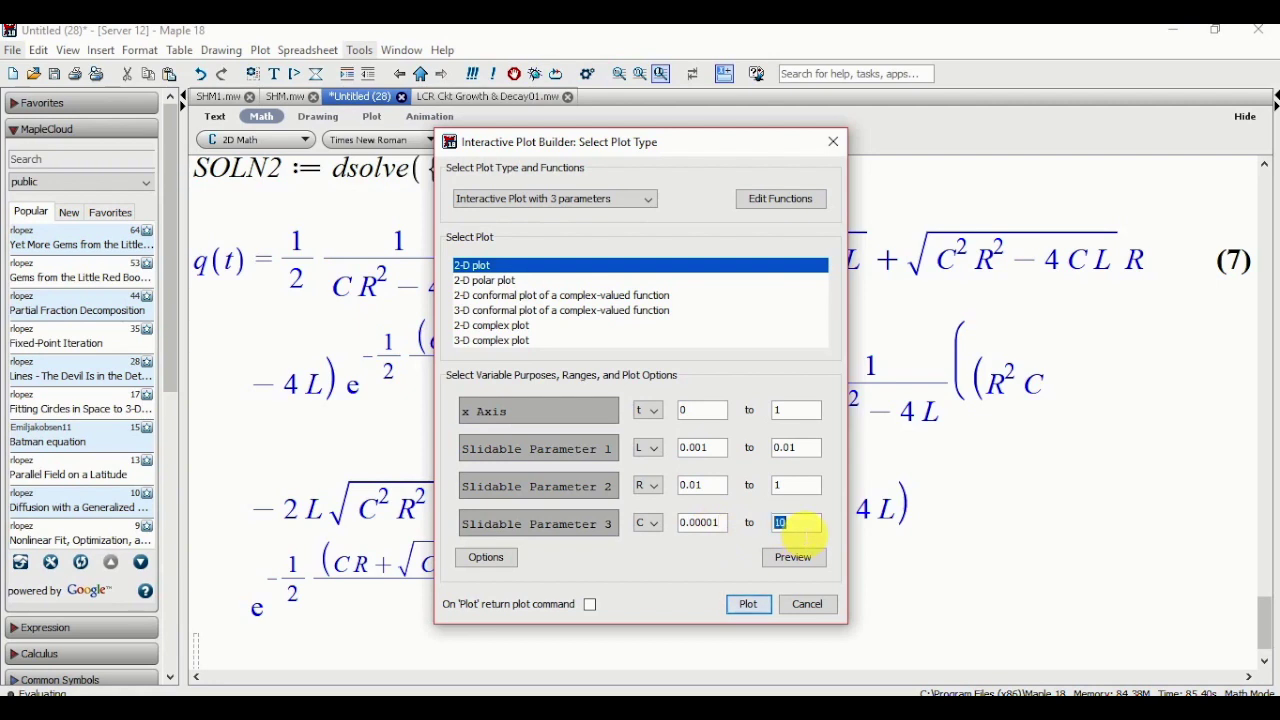
left_click(703, 528)
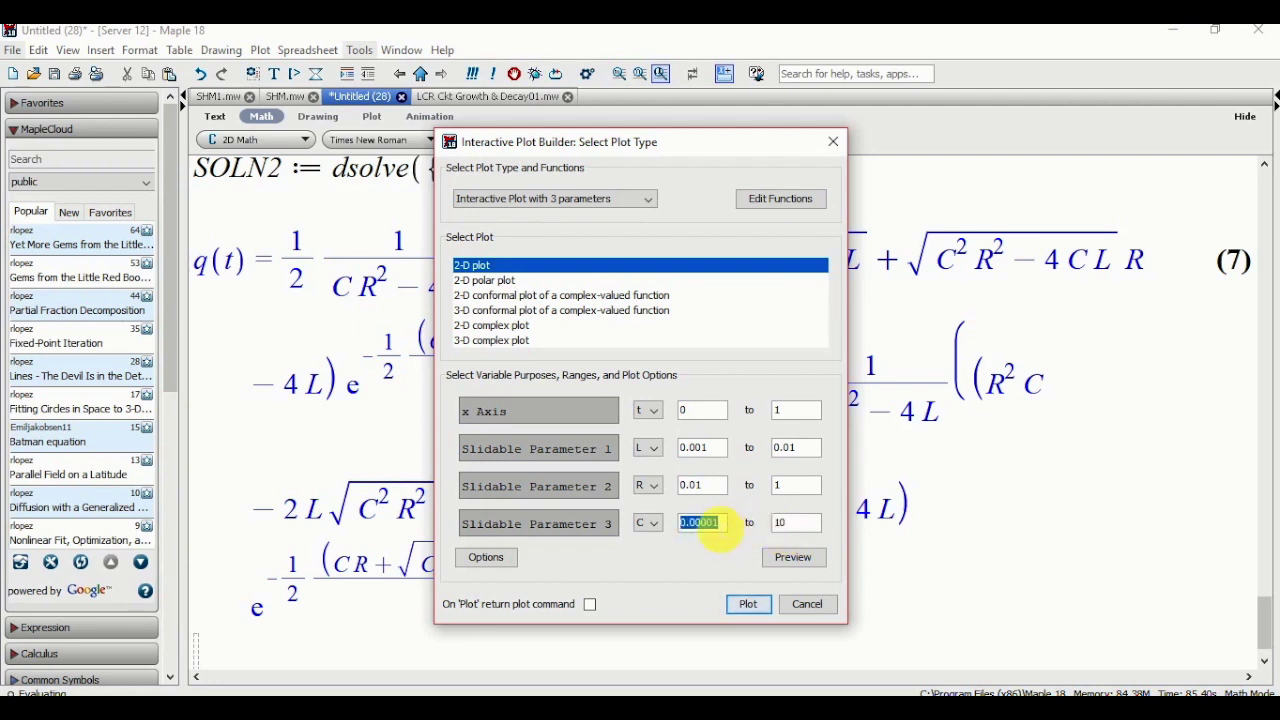
left_click(716, 526)
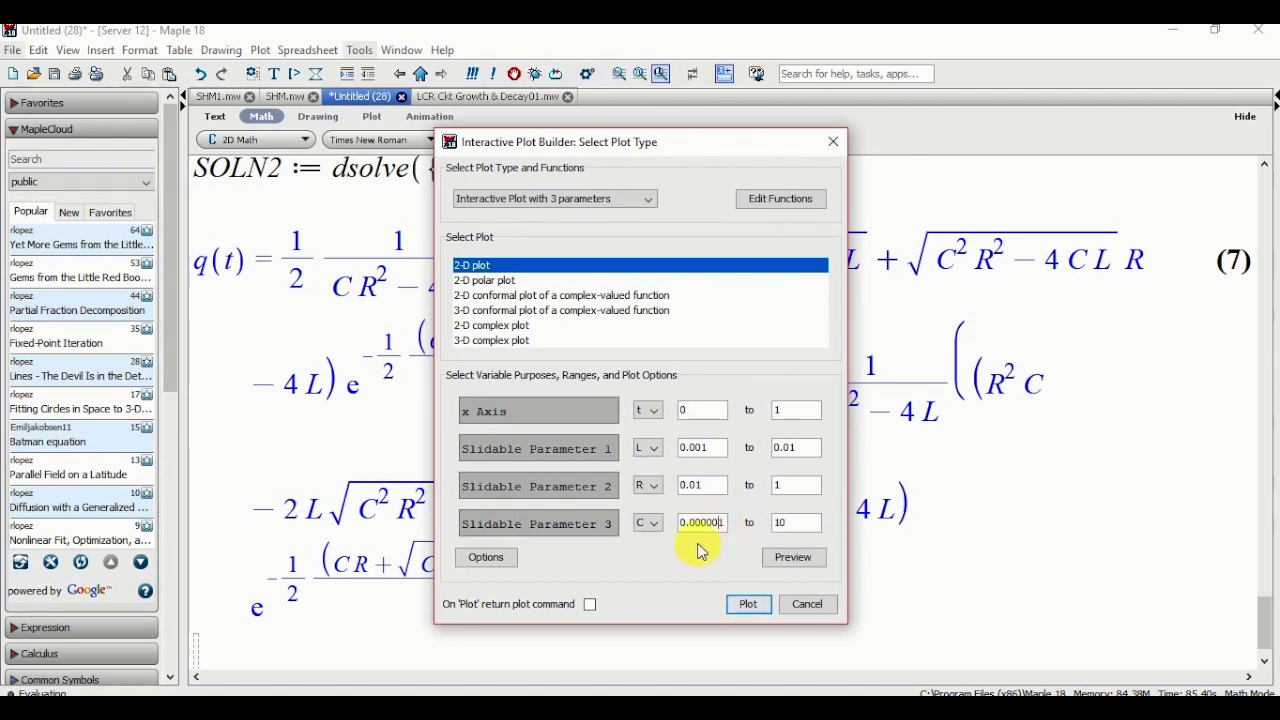
left_click(795, 524)
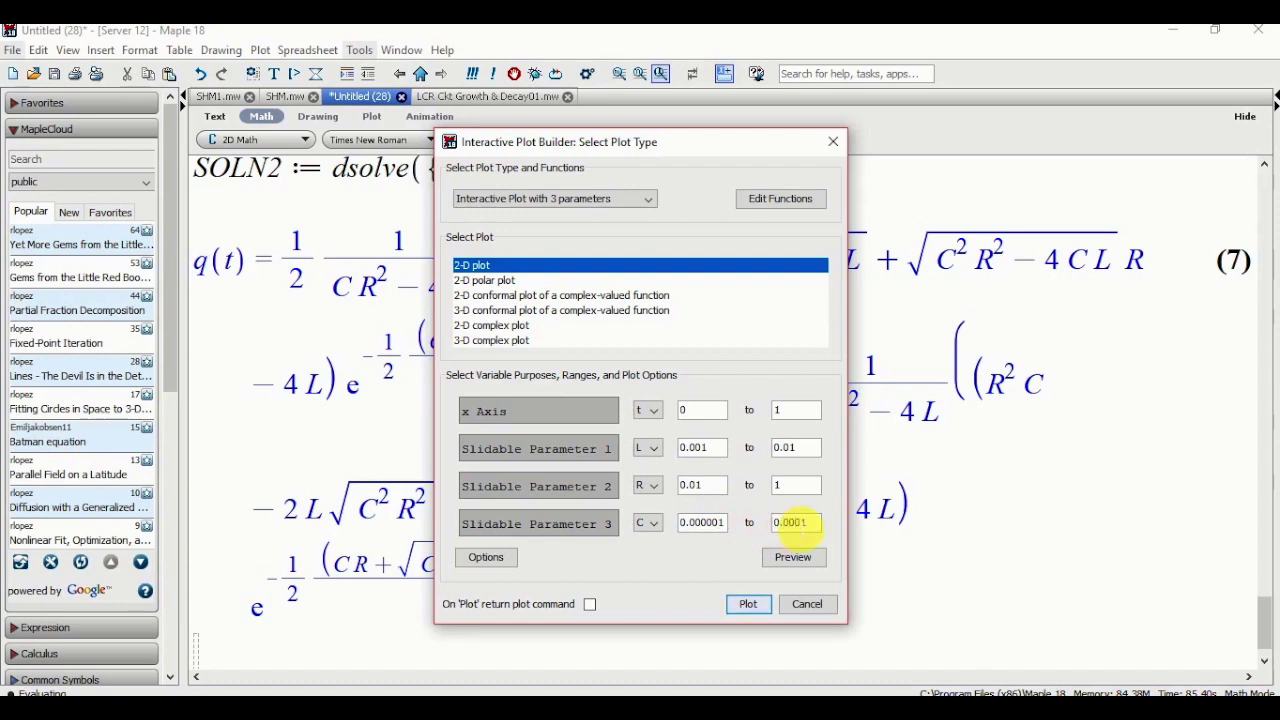
left_click(791, 557)
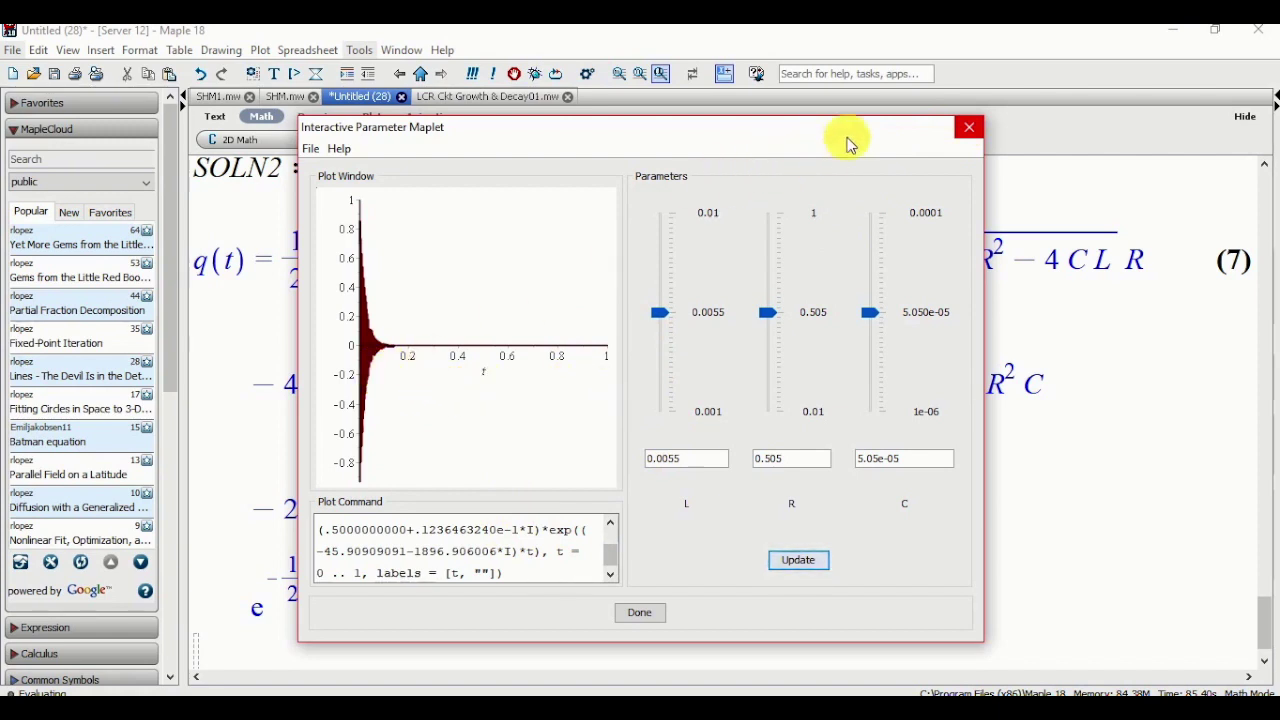
Close the preview, shorten the t range to 0 to 0.2 and preview the decay plot again
left_click(965, 138)
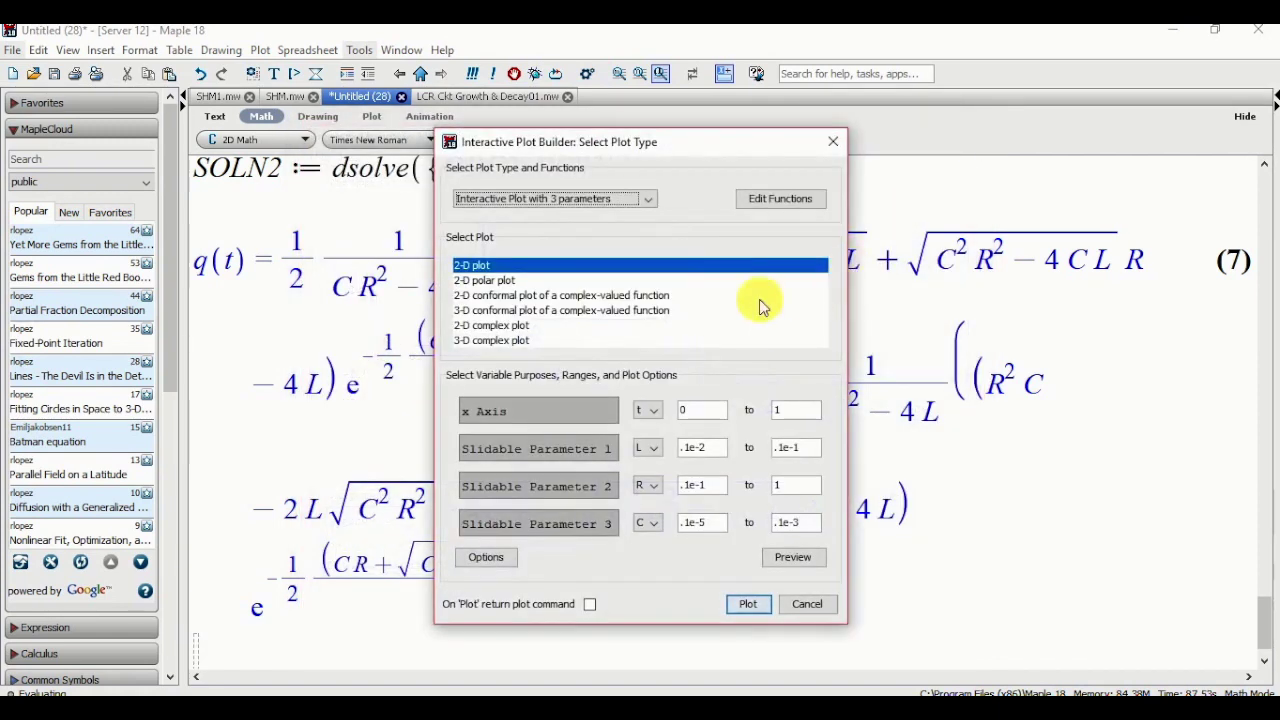
double_click(787, 410)
type("0.")
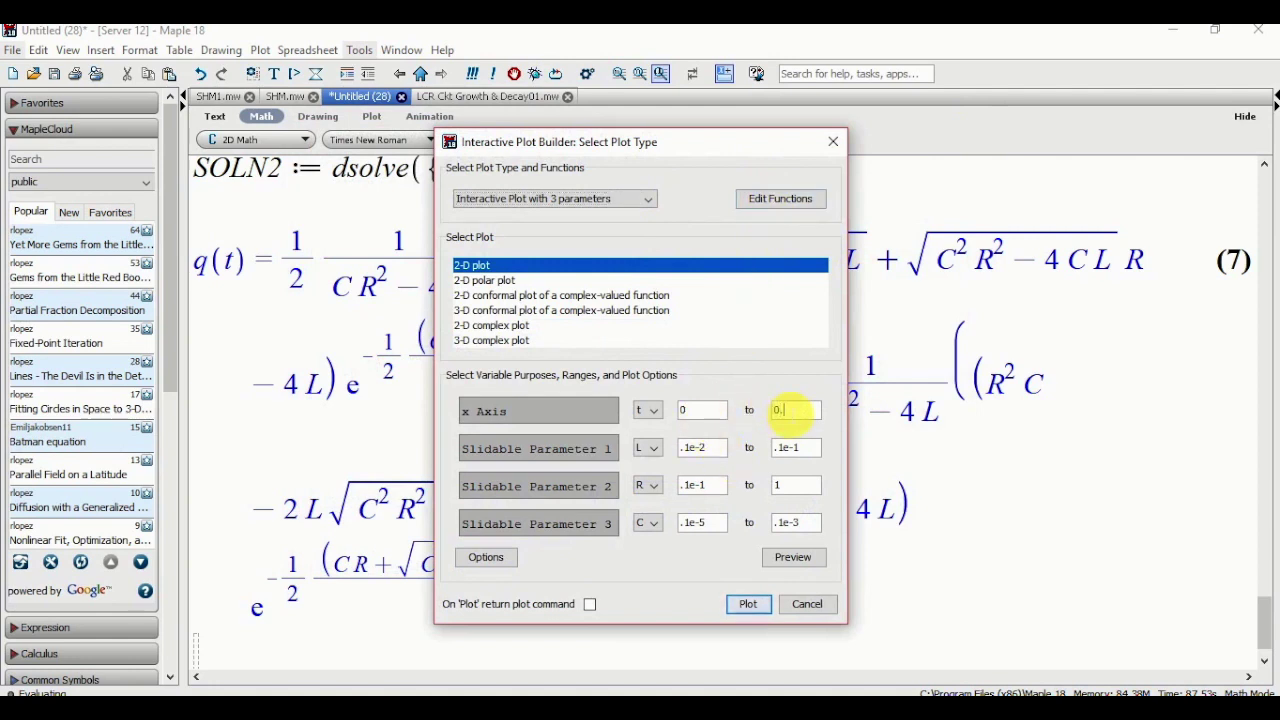
type("3")
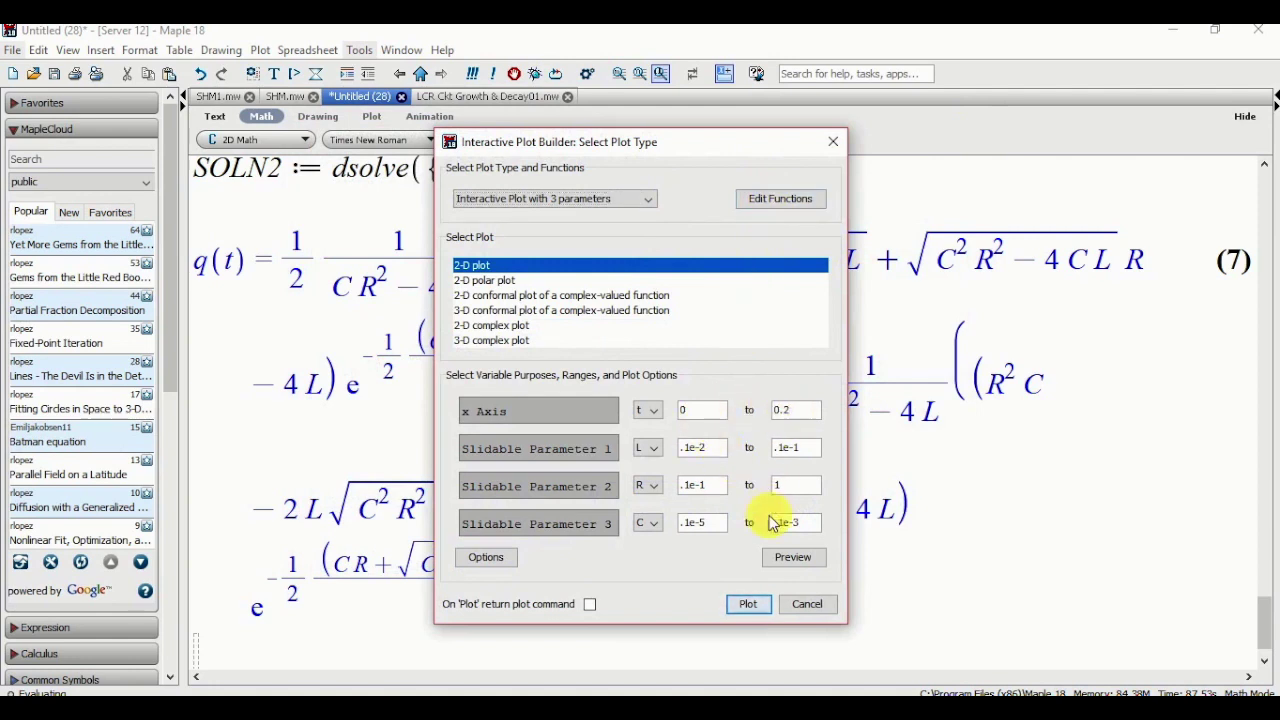
left_click(785, 557)
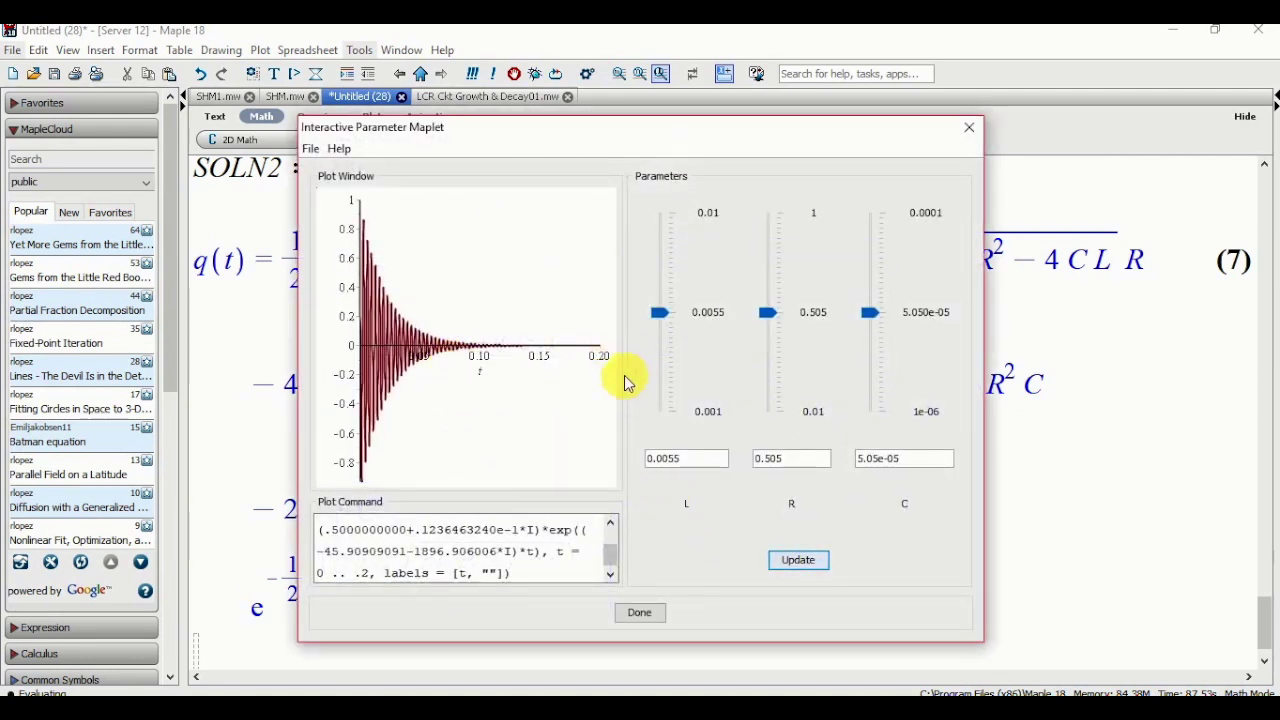
Raise the inductance L to about 0.00906, update the decay plot and finish with the Interactive Parameter Maplet
left_click_drag(662, 318, 666, 220)
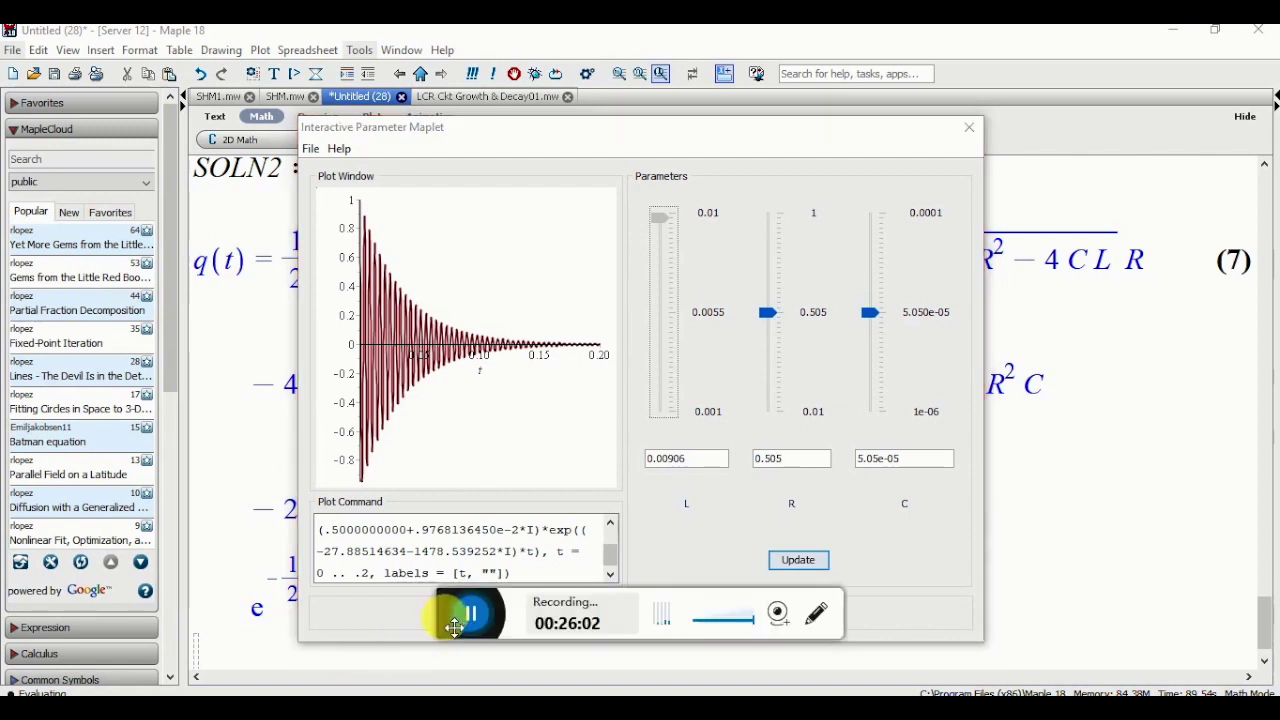
left_click_drag(448, 626, 298, 719)
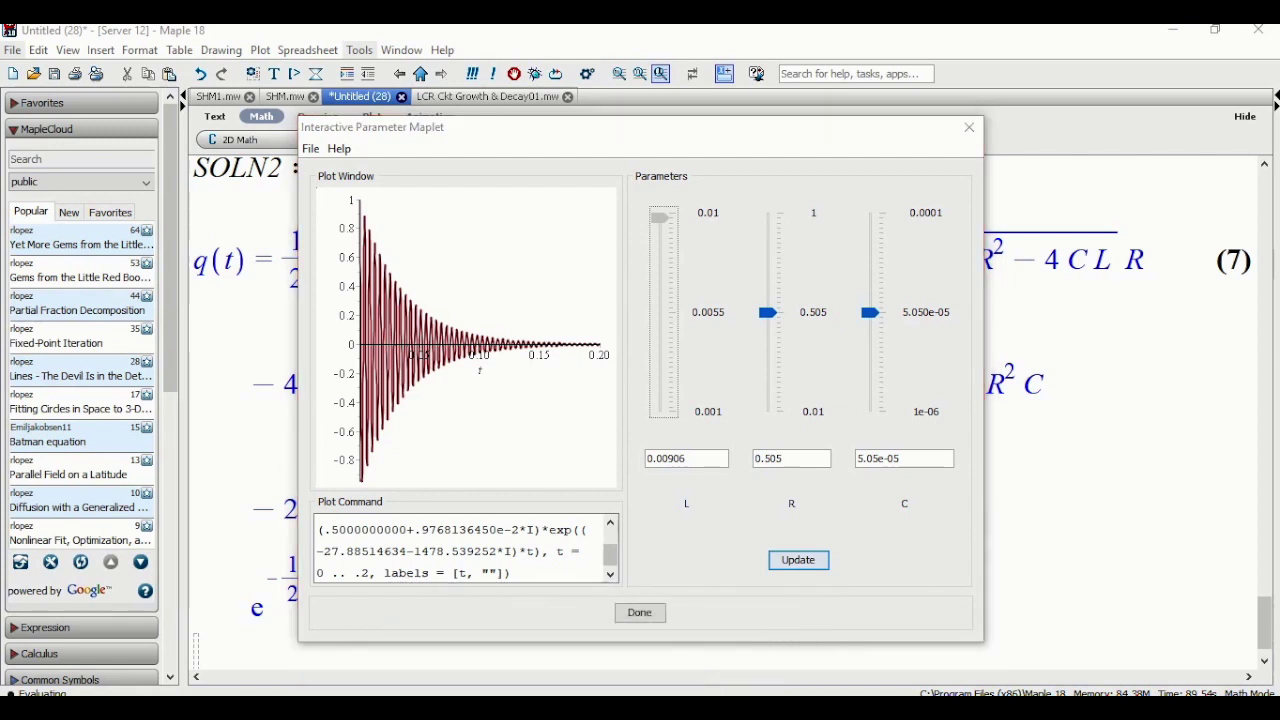
left_click(648, 616)
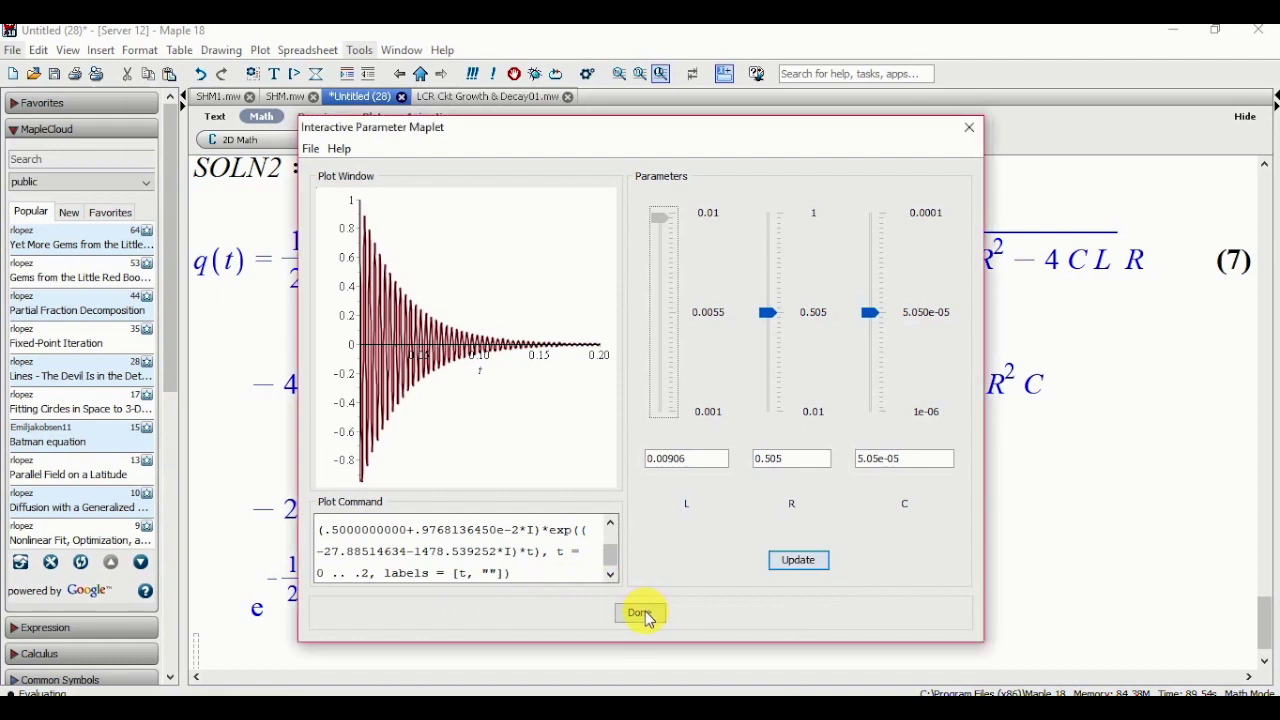
left_click(786, 558)
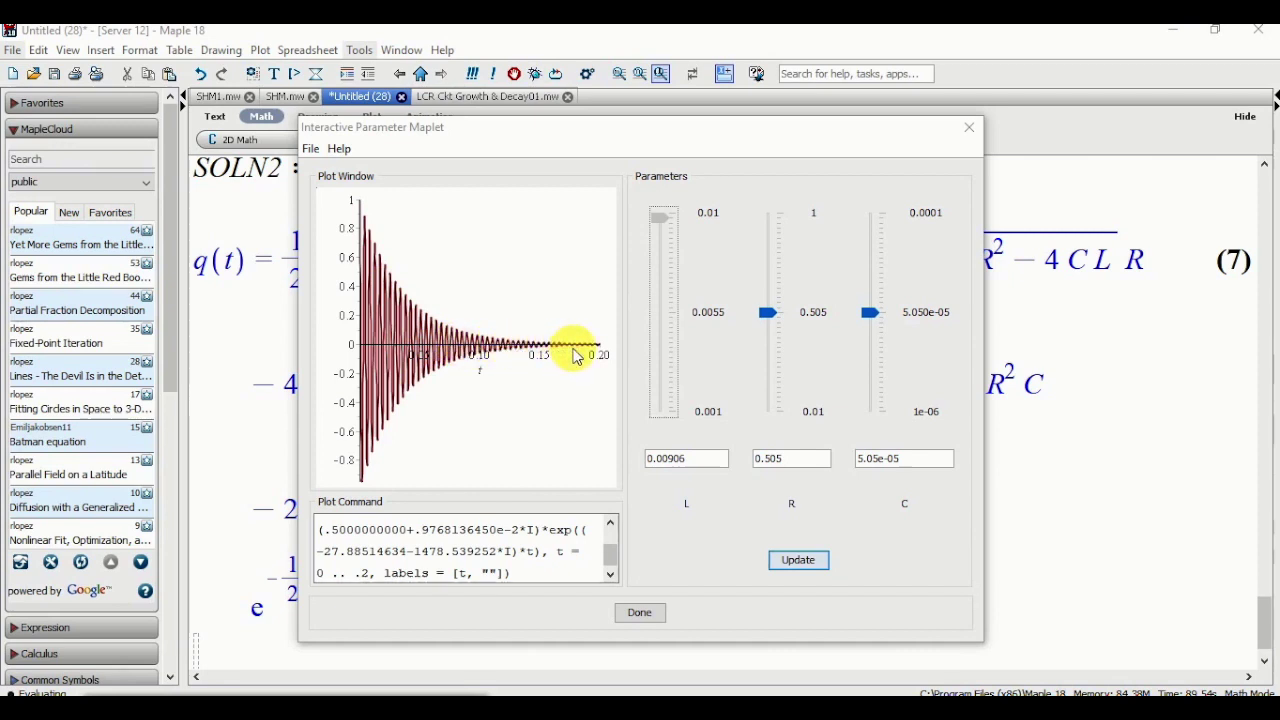
left_click(652, 614)
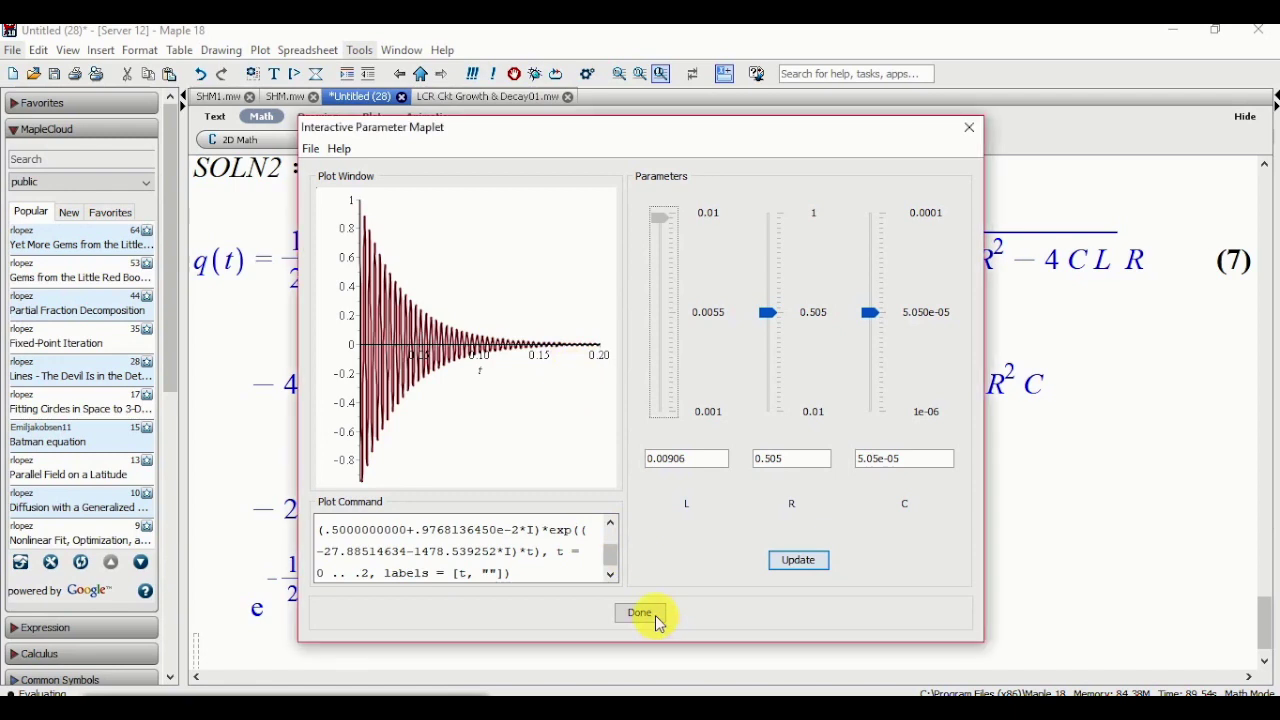